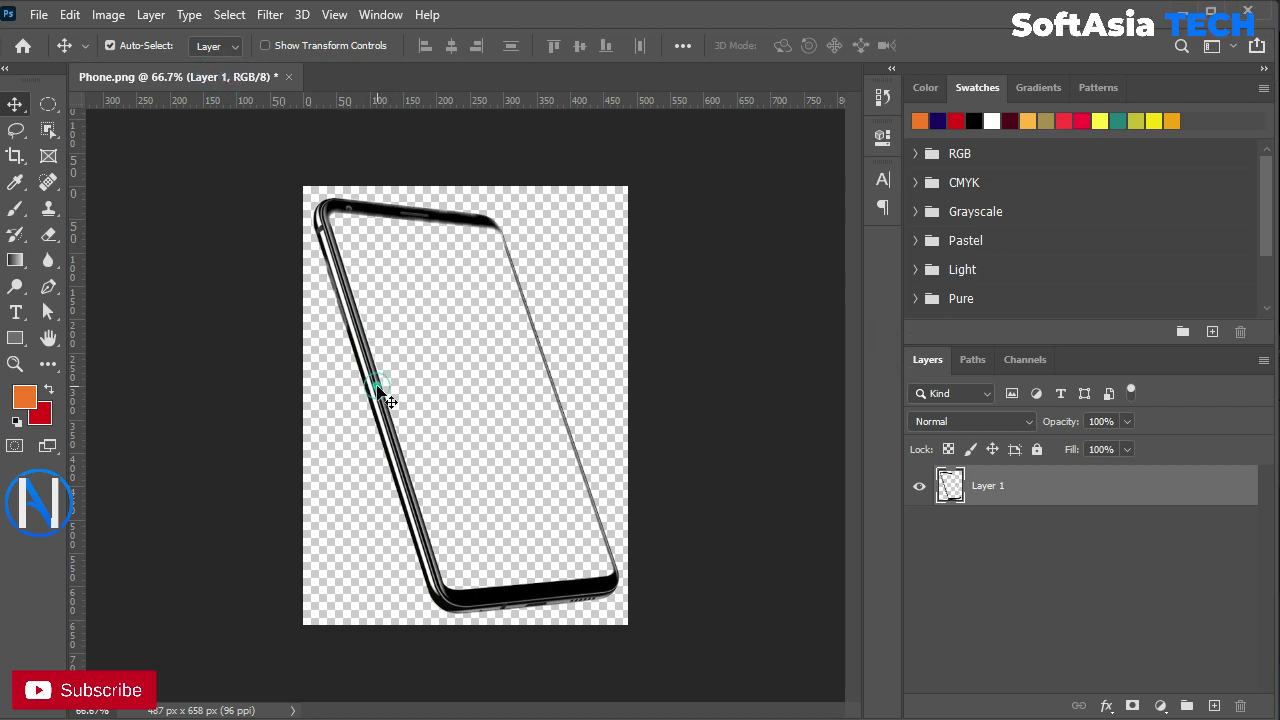
Step: Create a new 1200 × 1200 px document named Food Banner Design
{"action": "key", "text": "ctrl+n"}
{"action": "double_click", "coordinate": [950, 199]}
{"action": "type", "text": "1200"}
{"action": "double_click", "coordinate": [988, 270]}
{"action": "double_click", "coordinate": [995, 136]}
{"action": "type", "text": "Food Ba"}
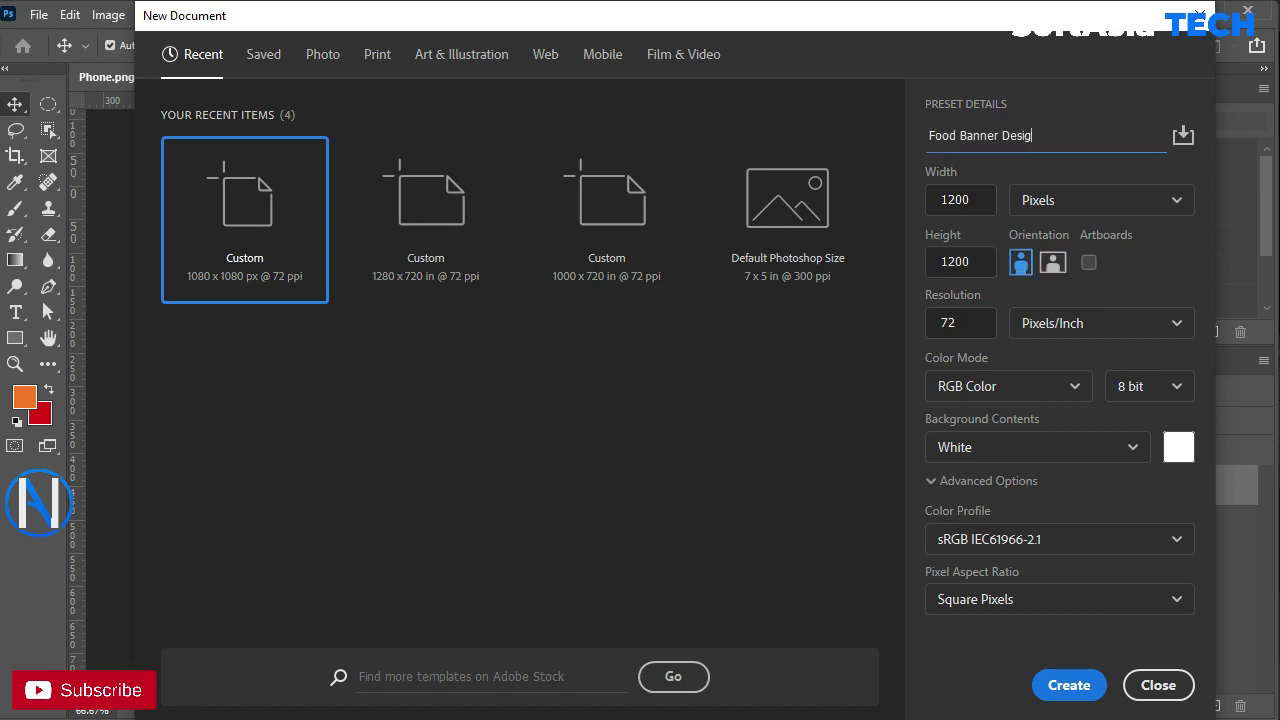
{"action": "type", "text": "nner Design"}
{"action": "left_click", "coordinate": [1069, 685]}
Step: Add a margin guide layout and drag guides to the top, left, bottom and right canvas edges
{"action": "left_click", "coordinate": [372, 15]}
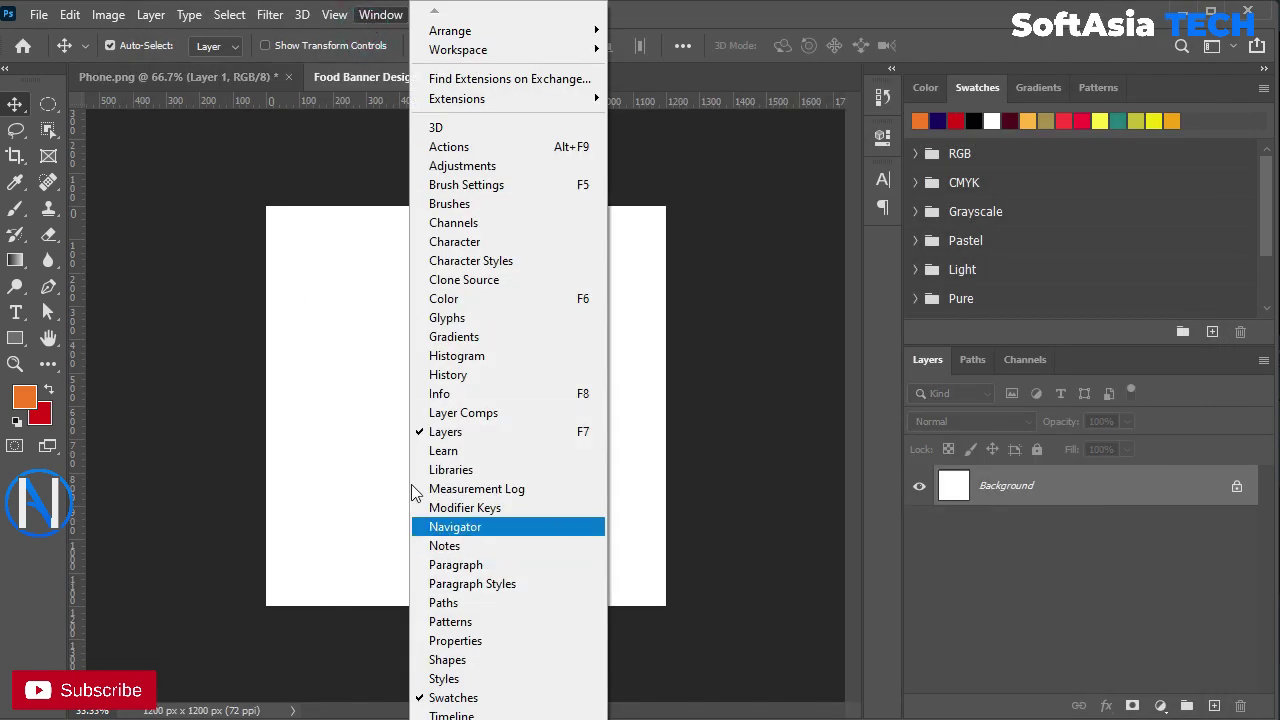
{"action": "left_click", "coordinate": [375, 611]}
{"action": "key", "text": "Return"}
{"action": "left_click_drag", "start_coordinate": [442, 150], "coordinate": [442, 206]}
{"action": "left_click_drag", "start_coordinate": [73, 306], "coordinate": [266, 306]}
{"action": "left_click_drag", "start_coordinate": [409, 103], "coordinate": [446, 605]}
{"action": "left_click_drag", "start_coordinate": [75, 453], "coordinate": [665, 453]}
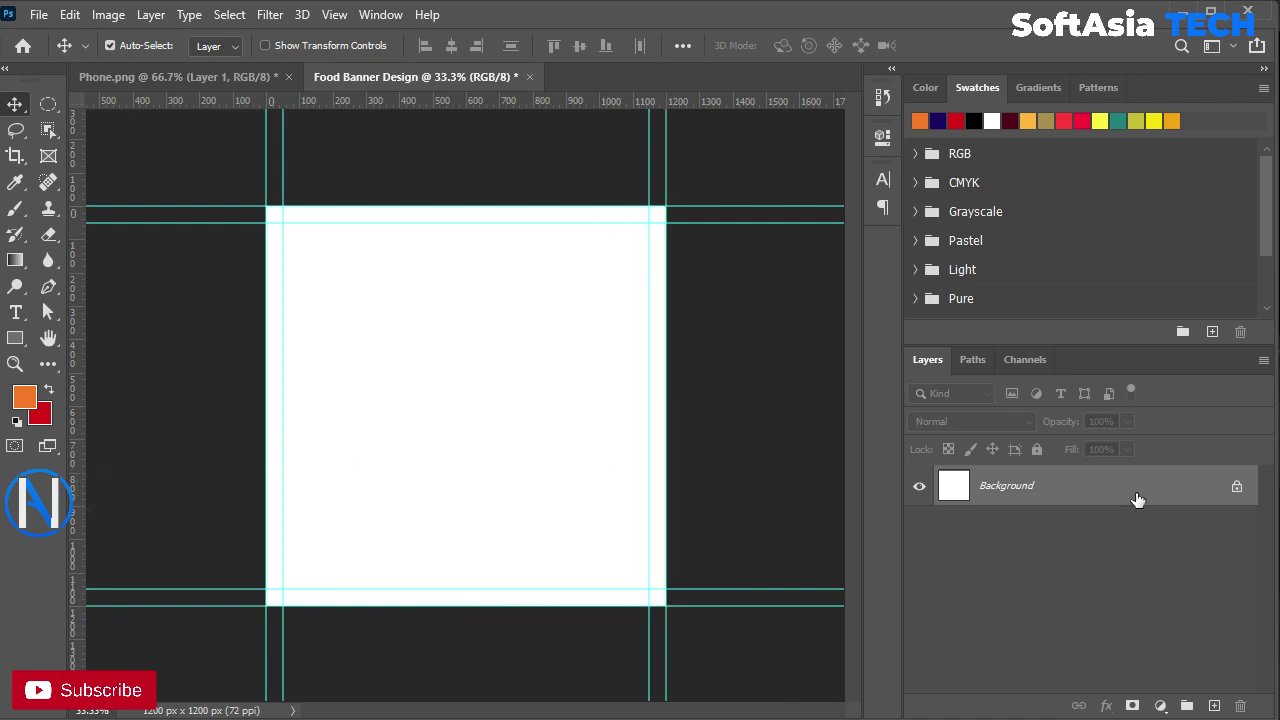
{"action": "double_click", "coordinate": [1137, 500], "text": "alt"}
Step: Give the background an orange-red Basics radial gradient overlay with a lower centre and wider spread (~122%)
{"action": "left_click", "coordinate": [687, 549]}
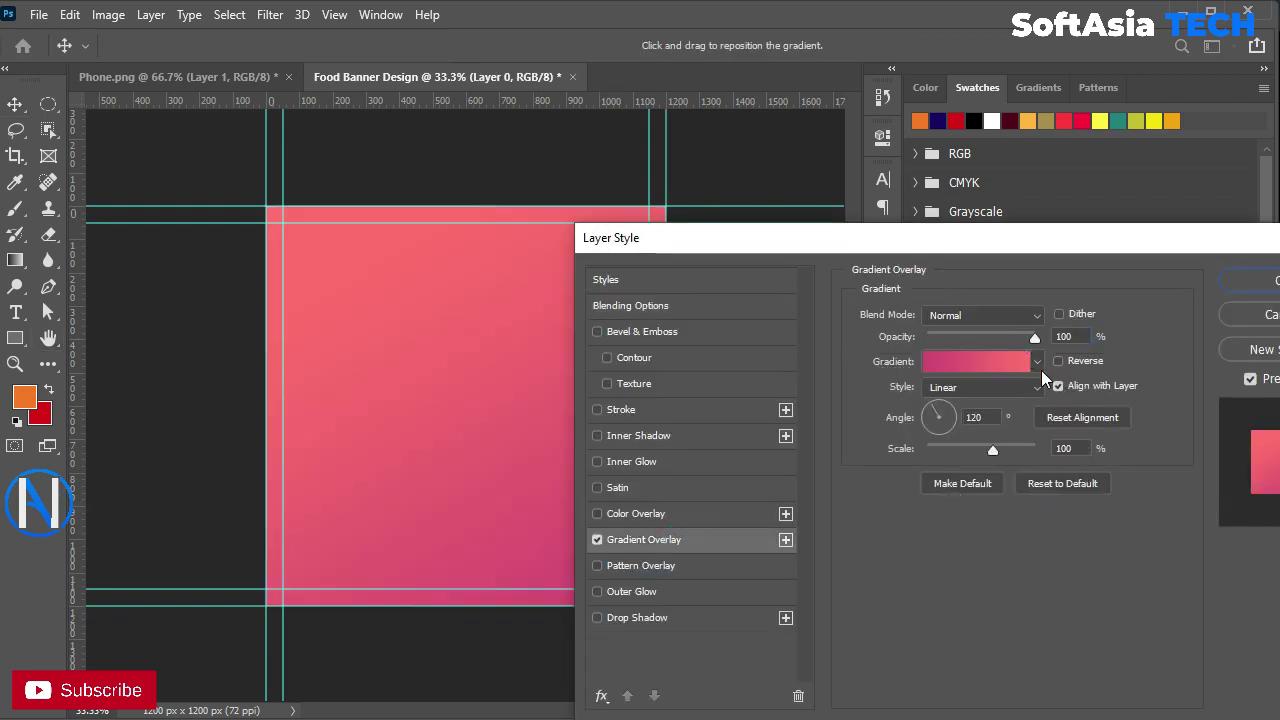
{"action": "left_click", "coordinate": [1037, 361]}
{"action": "left_click", "coordinate": [874, 400]}
{"action": "left_click", "coordinate": [898, 430]}
{"action": "left_click_drag", "start_coordinate": [830, 240], "coordinate": [997, 227]}
{"action": "left_click", "coordinate": [1134, 370]}
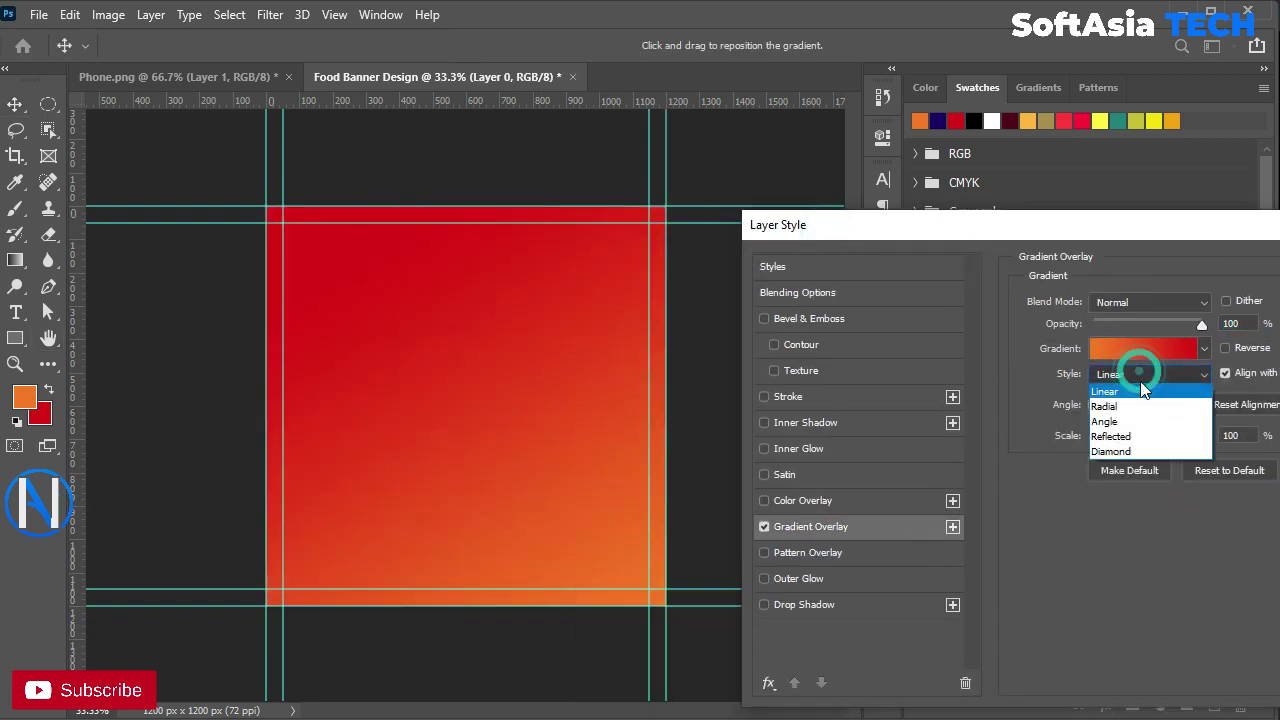
{"action": "left_click", "coordinate": [1100, 403]}
{"action": "left_click_drag", "start_coordinate": [669, 457], "coordinate": [528, 477]}
{"action": "left_click_drag", "start_coordinate": [1163, 437], "coordinate": [1182, 437]}
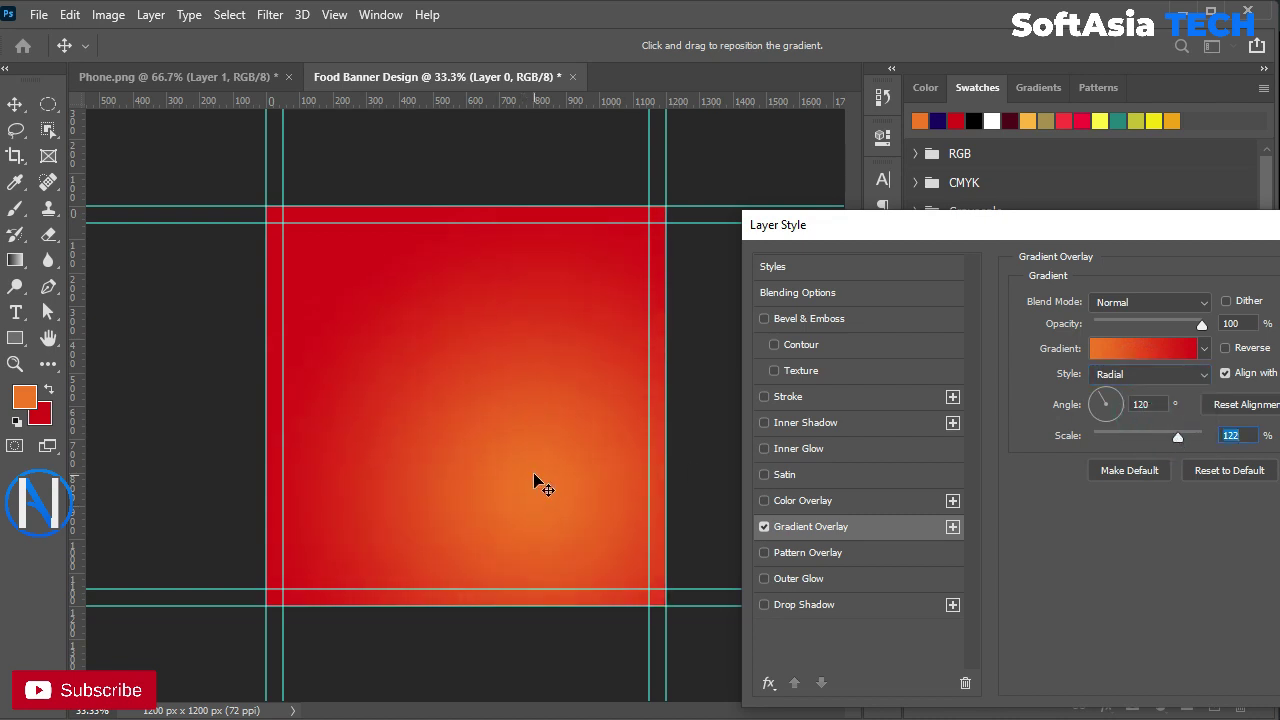
{"action": "left_click_drag", "start_coordinate": [1238, 238], "coordinate": [725, 300]}
{"action": "left_click", "coordinate": [937, 332]}
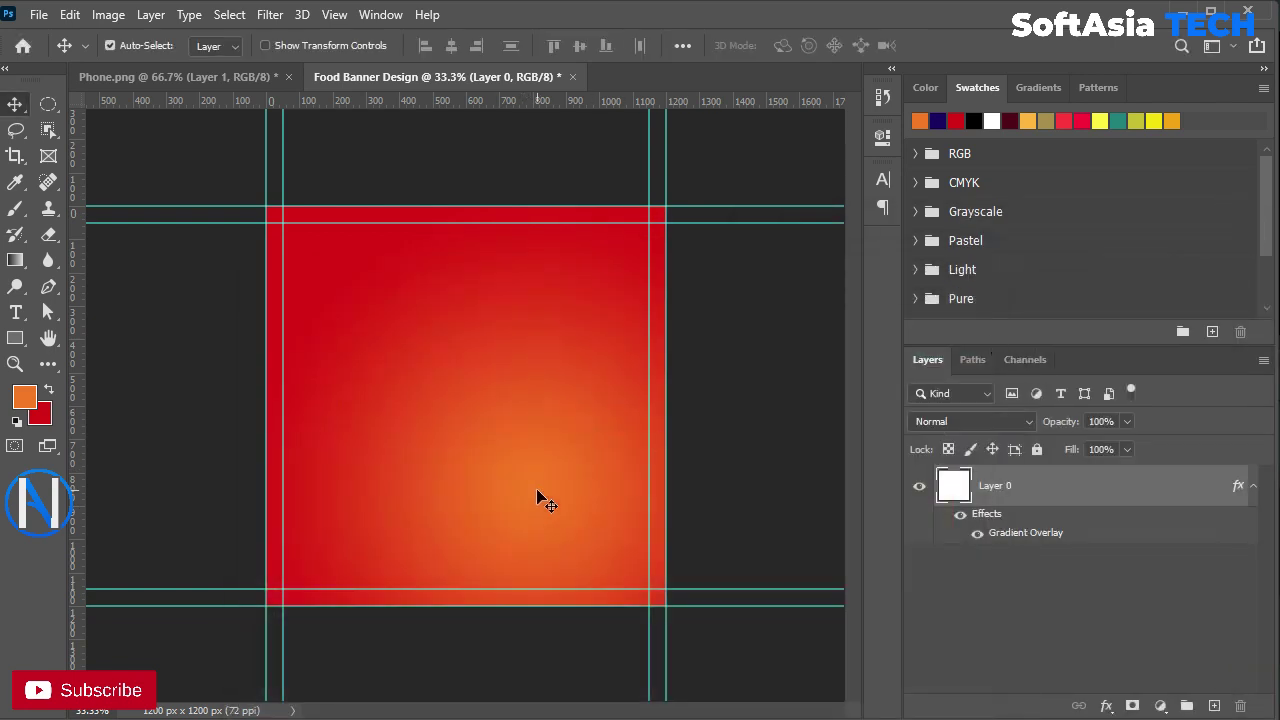
Step: Recheck the gradient overlay, then group the background layer into a group named bg
{"action": "scroll", "coordinate": [481, 474], "scroll_direction": "up", "scroll_amount": 1}
{"action": "double_click", "coordinate": [1005, 533]}
{"action": "mouse_move", "coordinate": [642, 240]}
{"action": "left_mouse_down"}
{"action": "mouse_move", "coordinate": [1126, 457]}
{"action": "mouse_move", "coordinate": [803, 445]}
{"action": "left_mouse_up"}
{"action": "left_click", "coordinate": [1097, 489]}
{"action": "left_click", "coordinate": [1252, 487]}
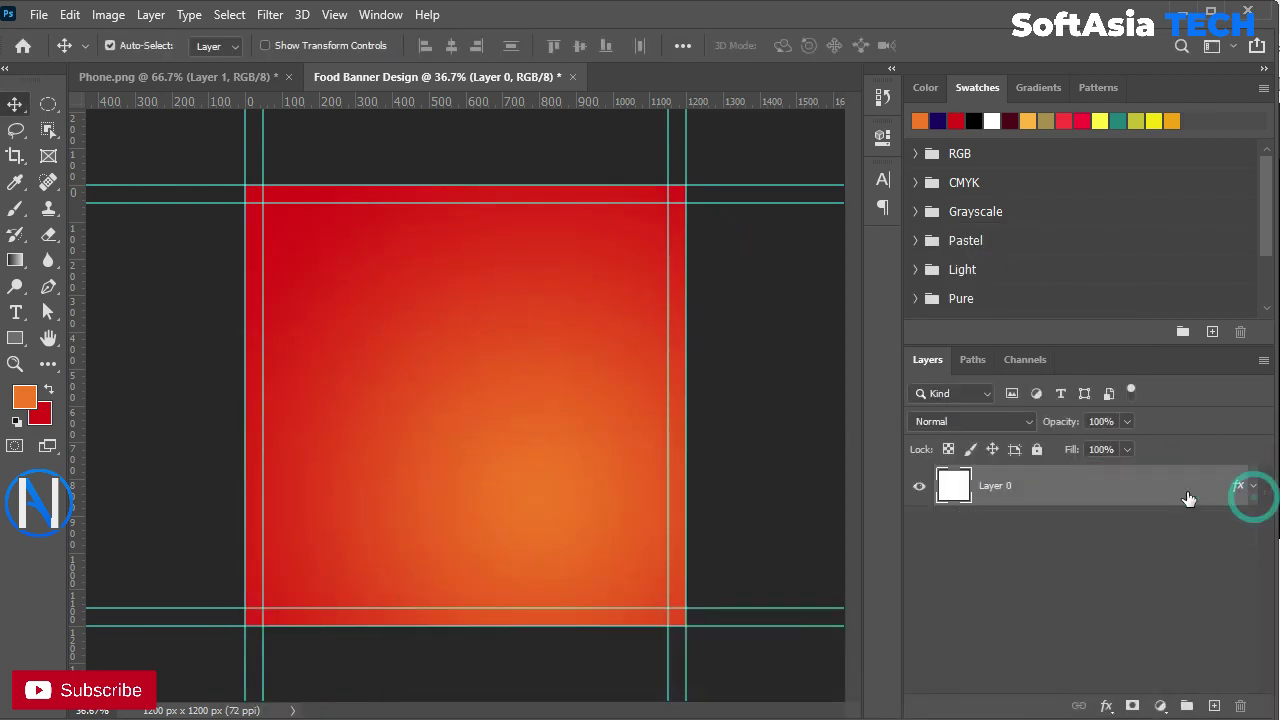
{"action": "key", "text": "ctrl+g"}
{"action": "double_click", "coordinate": [1000, 477]}
{"action": "key", "text": "Return"}
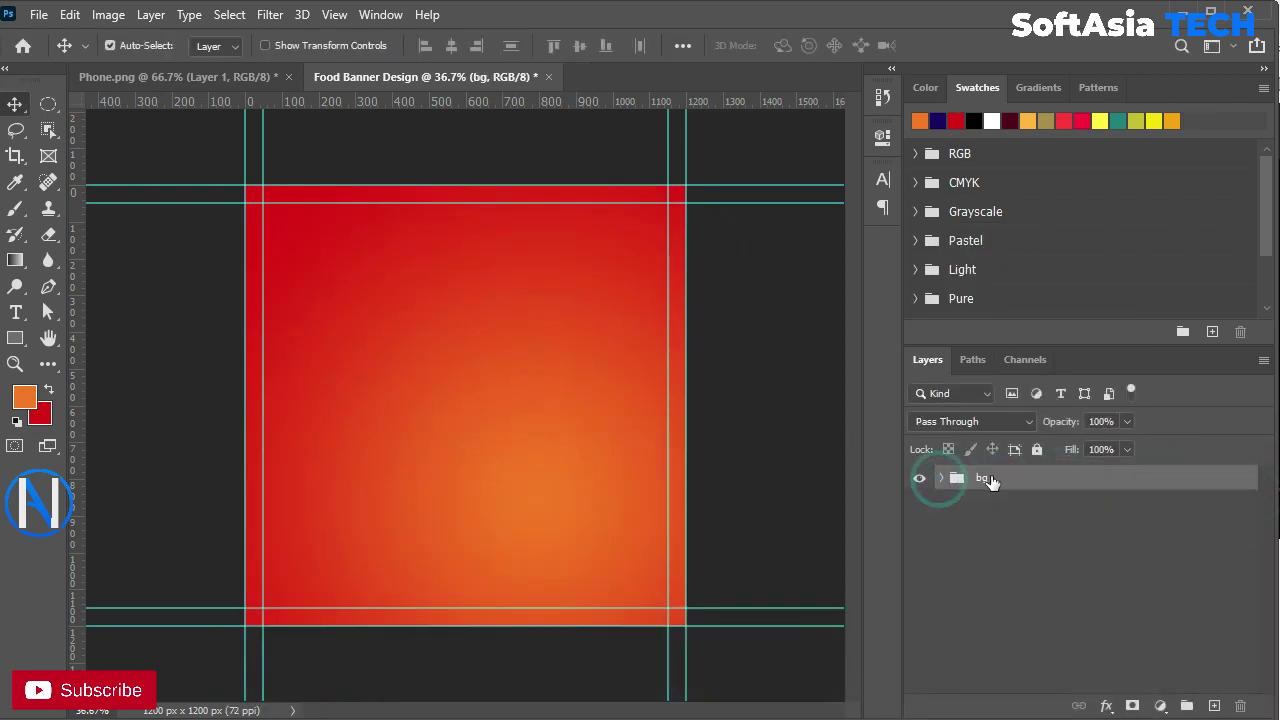
Step: In Phone.png, trace a Pen path around the phone's left edge
{"action": "left_click", "coordinate": [175, 77]}
{"action": "left_click_drag", "start_coordinate": [450, 515], "coordinate": [450, 525]}
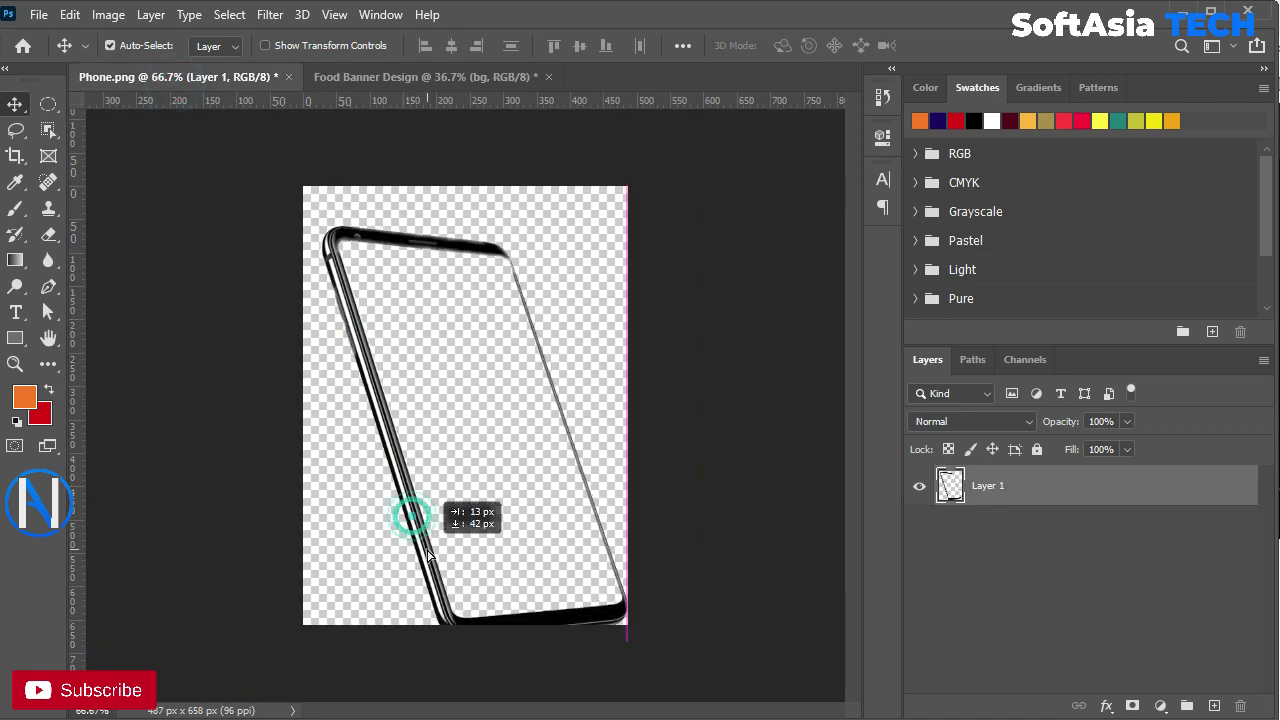
{"action": "left_click", "coordinate": [48, 286]}
{"action": "left_click", "coordinate": [473, 448]}
{"action": "left_click", "coordinate": [542, 516]}
{"action": "left_click", "coordinate": [483, 633]}
{"action": "left_click", "coordinate": [395, 624]}
{"action": "left_click", "coordinate": [298, 560]}
{"action": "left_click", "coordinate": [231, 366]}
{"action": "left_click", "coordinate": [297, 176]}
{"action": "left_click", "coordinate": [329, 175]}
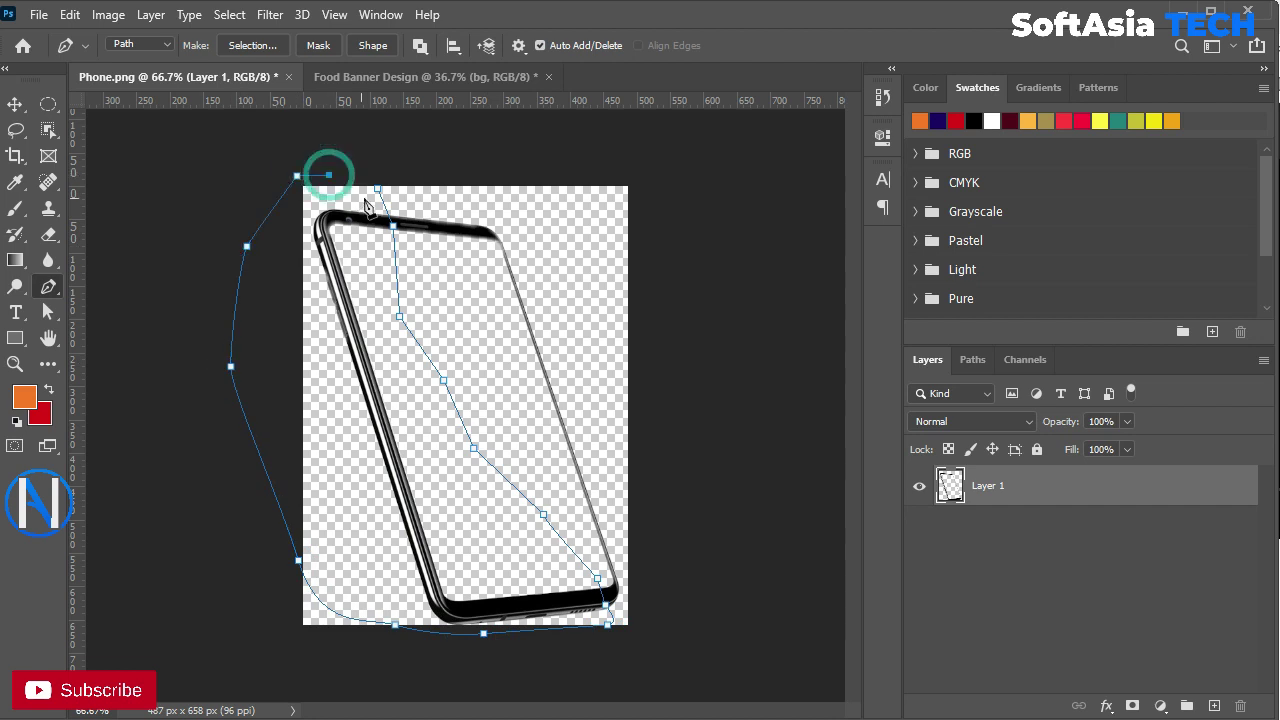
Step: Turn the traced path into a selection and copy it to a new layer via Layer via Copy
{"action": "right_click", "coordinate": [388, 207]}
{"action": "left_click", "coordinate": [460, 286]}
{"action": "left_click", "coordinate": [772, 178]}
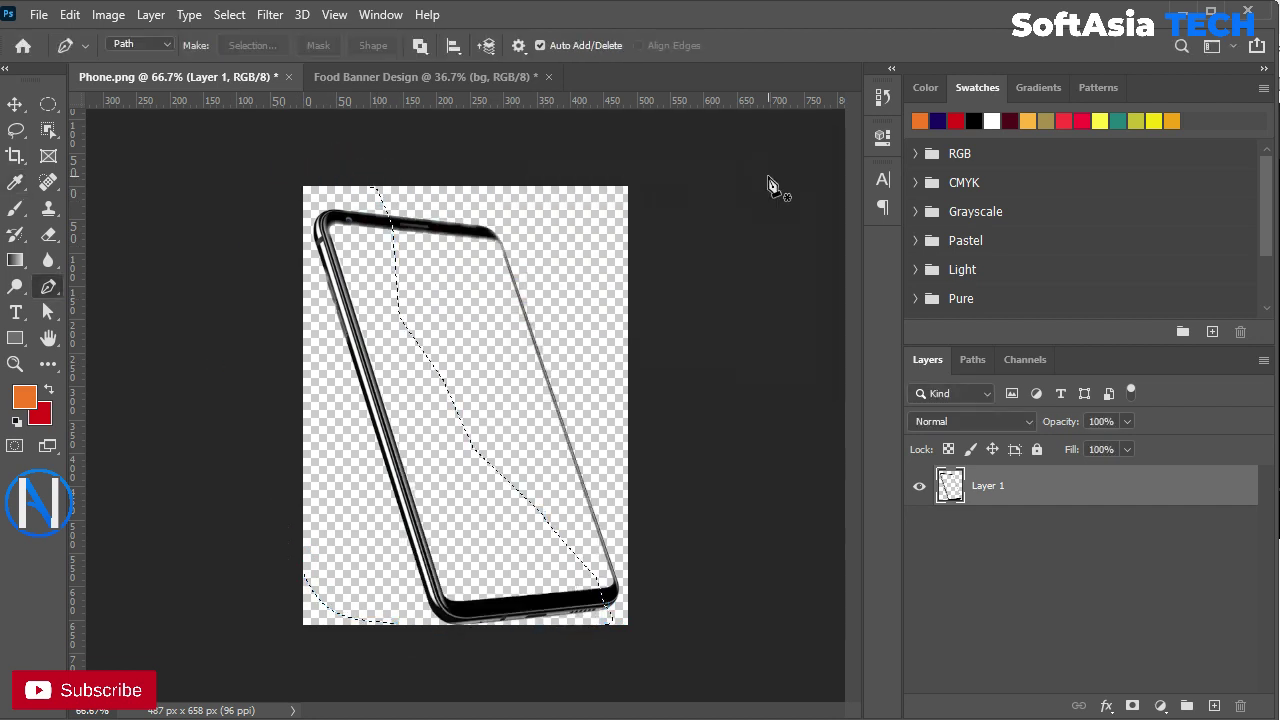
{"action": "key", "text": "w"}
{"action": "right_click", "coordinate": [337, 268]}
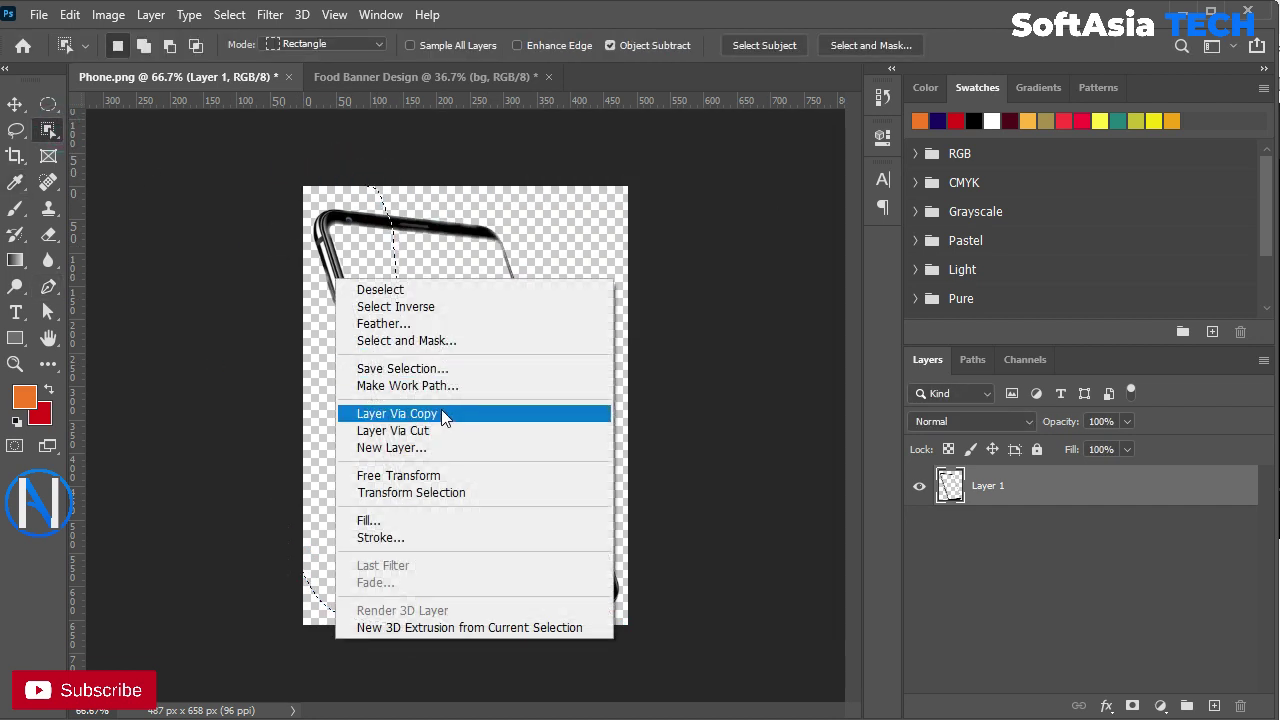
{"action": "left_click", "coordinate": [441, 409]}
{"action": "left_click", "coordinate": [919, 527]}
{"action": "left_click", "coordinate": [986, 527], "text": "shift"}
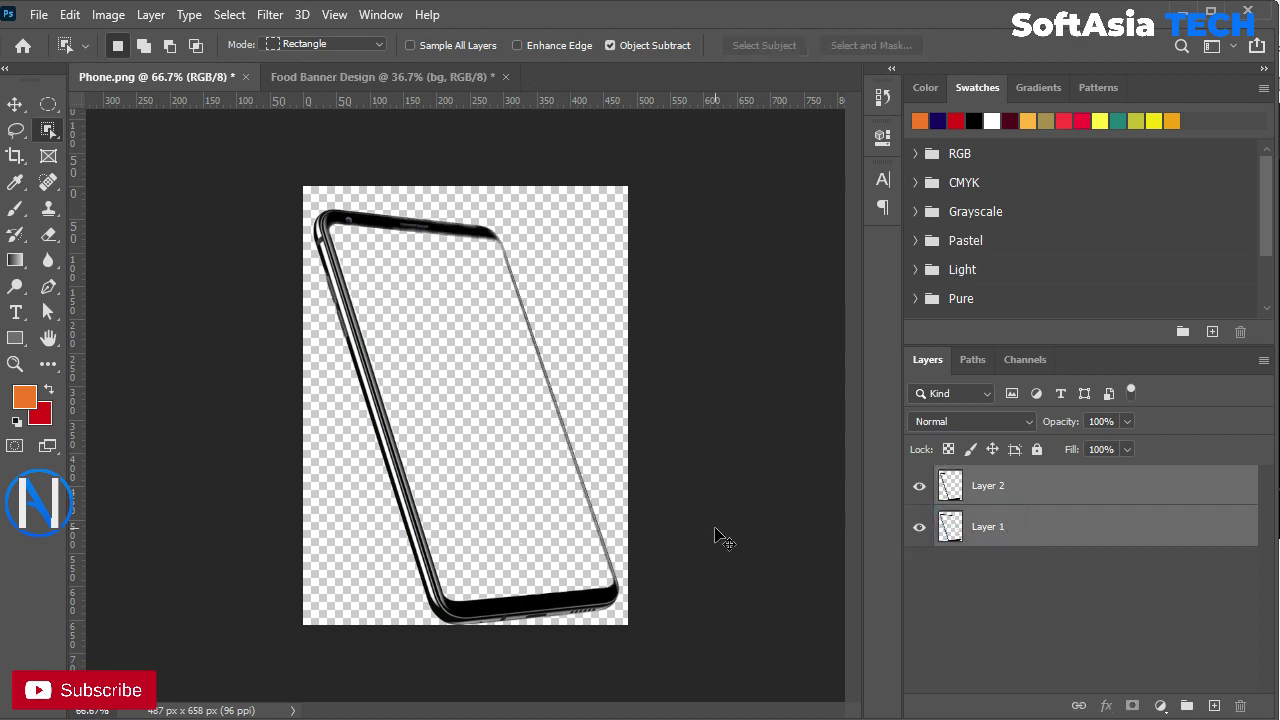
Step: Move both phone layers into the banner, then enlarge and position them below centre
{"action": "key", "text": "v"}
{"action": "left_click_drag", "start_coordinate": [380, 460], "coordinate": [370, 432]}
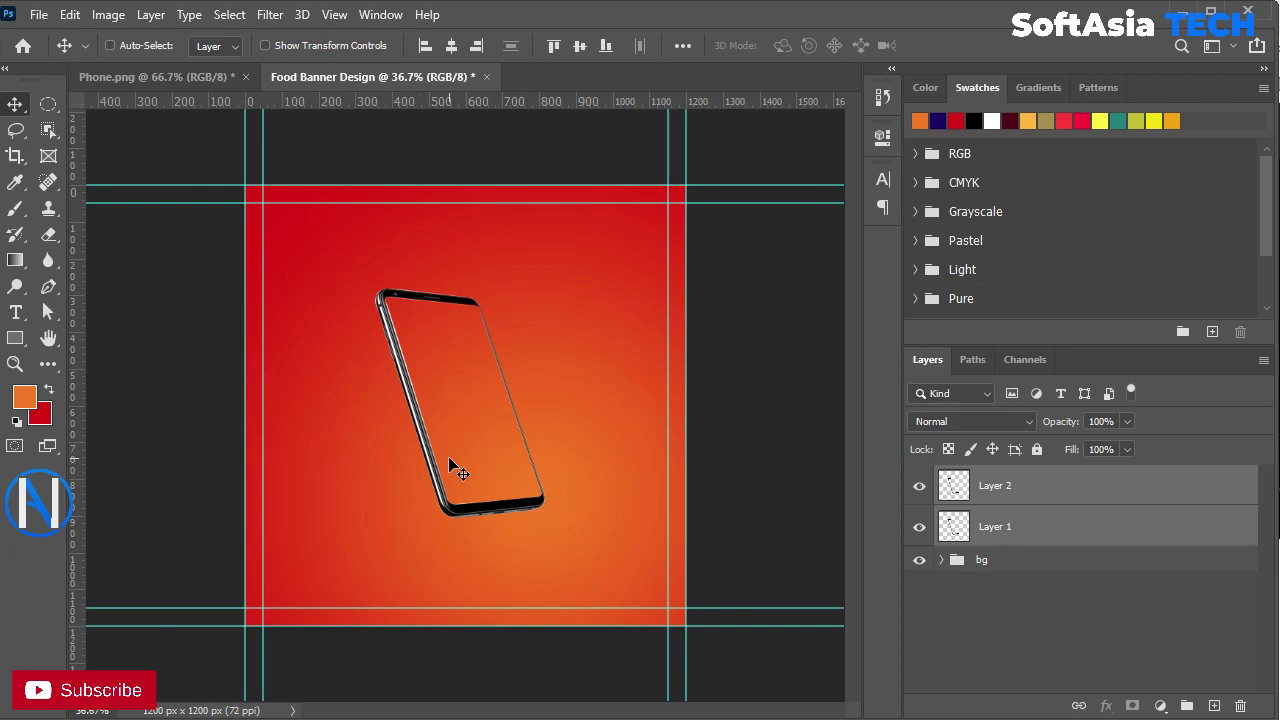
{"action": "key", "text": "ctrl+t"}
{"action": "left_click_drag", "start_coordinate": [371, 286], "coordinate": [343, 243]}
{"action": "left_click_drag", "start_coordinate": [443, 383], "coordinate": [551, 454]}
{"action": "left_click_drag", "start_coordinate": [451, 323], "coordinate": [480, 365]}
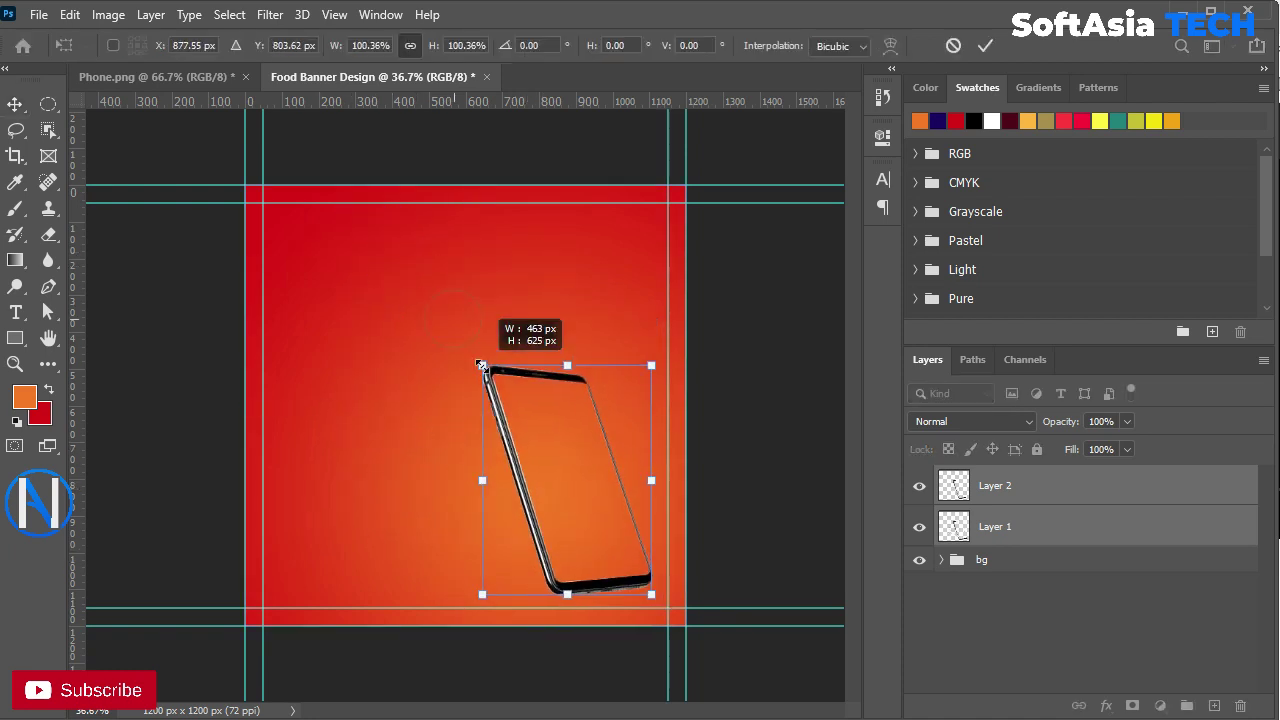
{"action": "left_click_drag", "start_coordinate": [506, 470], "coordinate": [478, 479]}
{"action": "key", "text": "Return"}
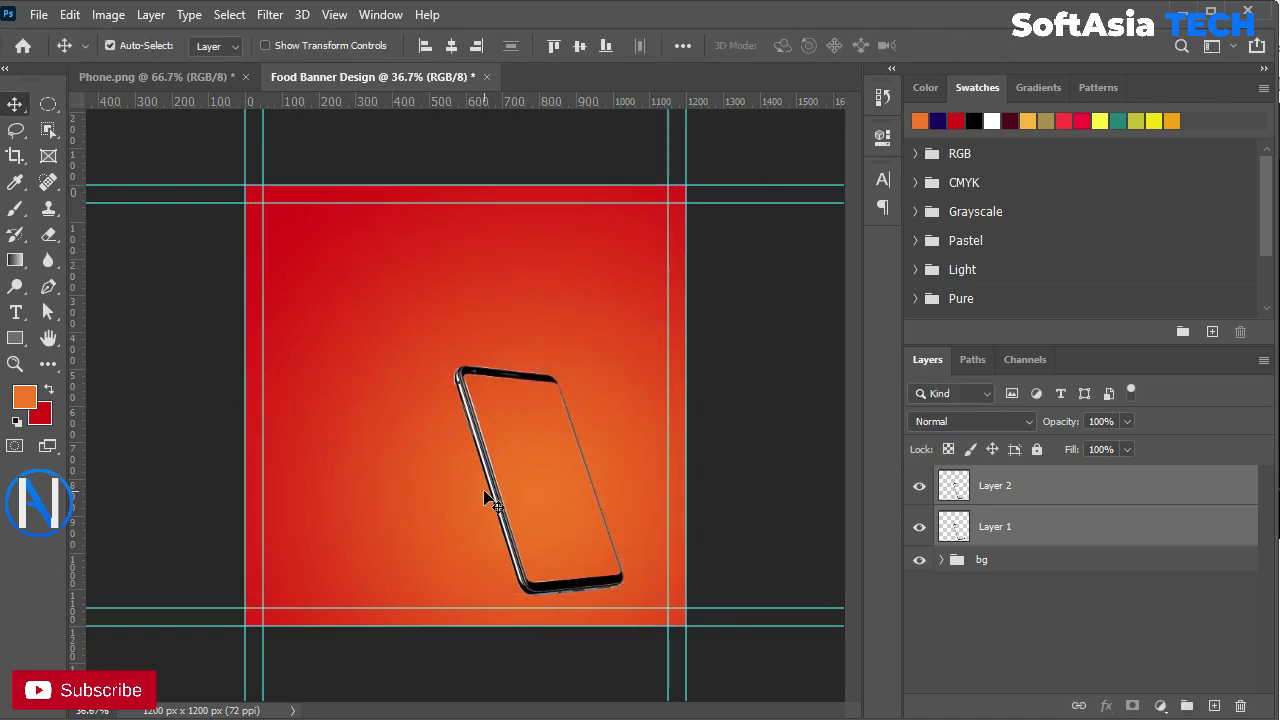
{"action": "scroll", "coordinate": [484, 497], "scroll_direction": "up", "scroll_amount": 2}
{"action": "left_click_drag", "start_coordinate": [505, 542], "coordinate": [480, 531]}
Step: Convert Layer 1 and Layer 2 to smart objects
{"action": "right_click", "coordinate": [1019, 520]}
{"action": "left_click", "coordinate": [1128, 277]}
{"action": "left_click", "coordinate": [1034, 520]}
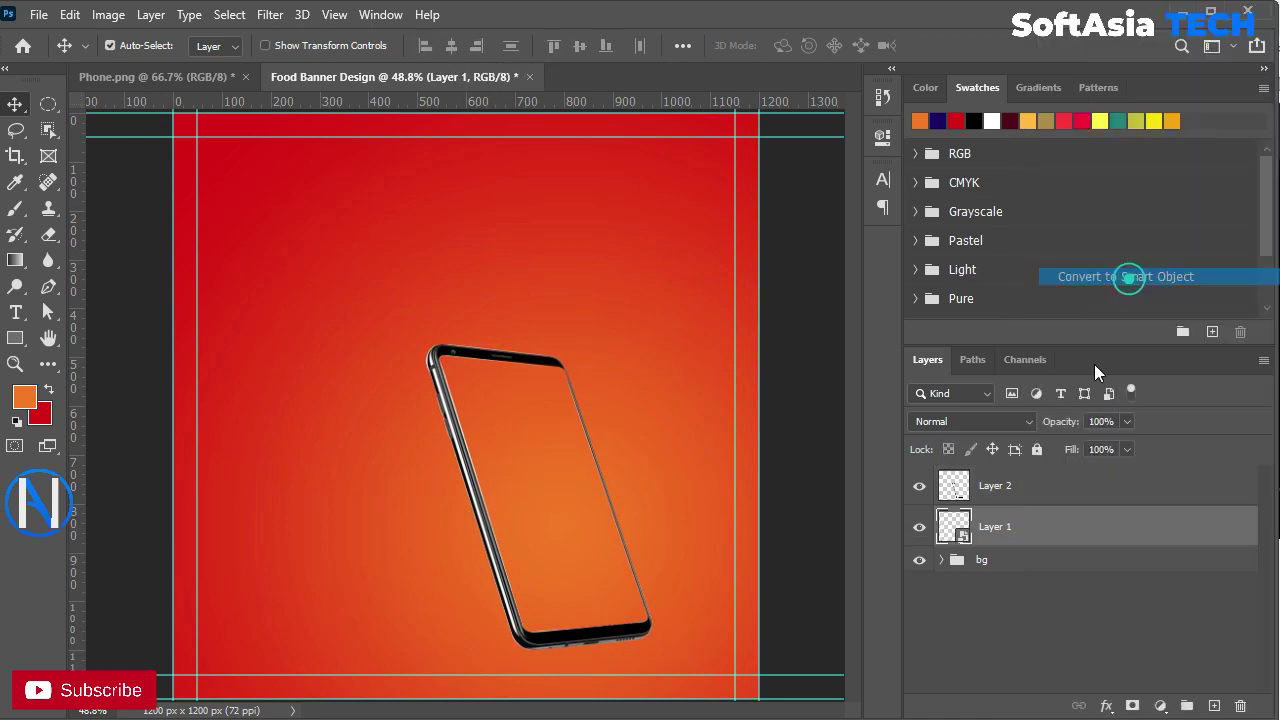
{"action": "right_click", "coordinate": [1030, 486]}
{"action": "left_click", "coordinate": [1105, 191]}
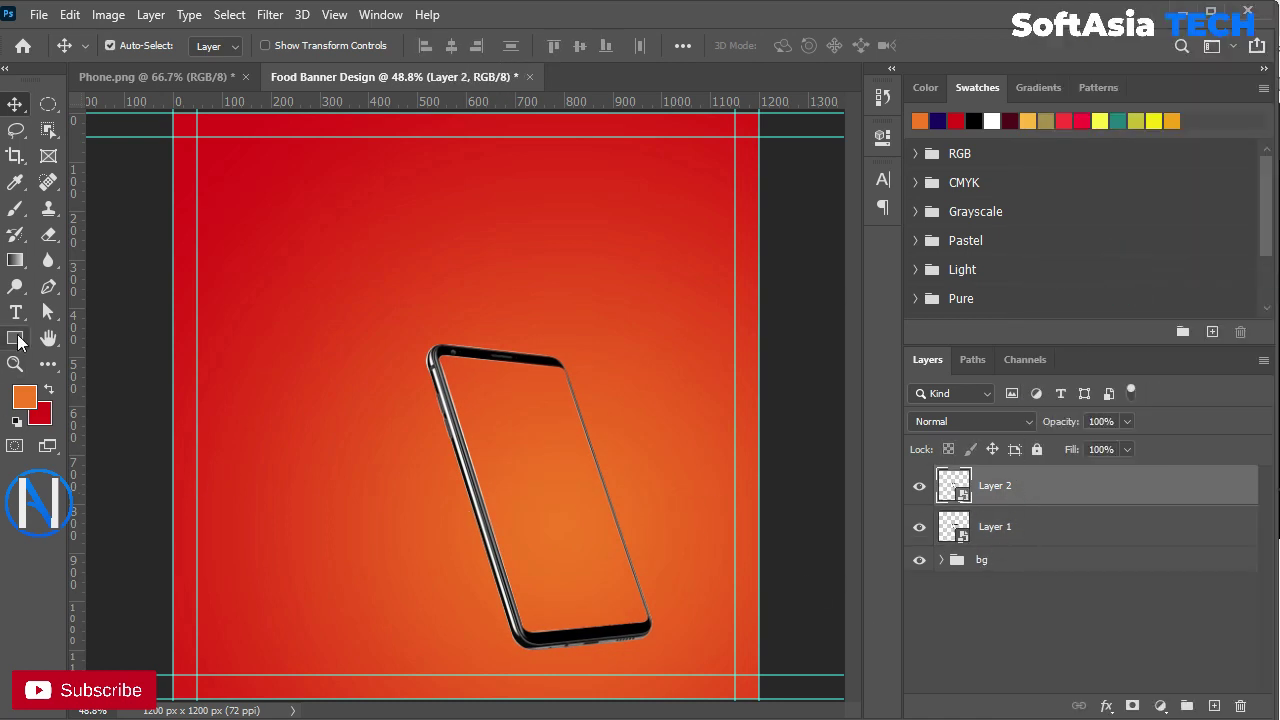
Step: Draw a tall rectangle over the phone with 76 px radius on all corners
{"action": "left_click", "coordinate": [15, 338]}
{"action": "left_click_drag", "start_coordinate": [375, 257], "coordinate": [573, 585]}
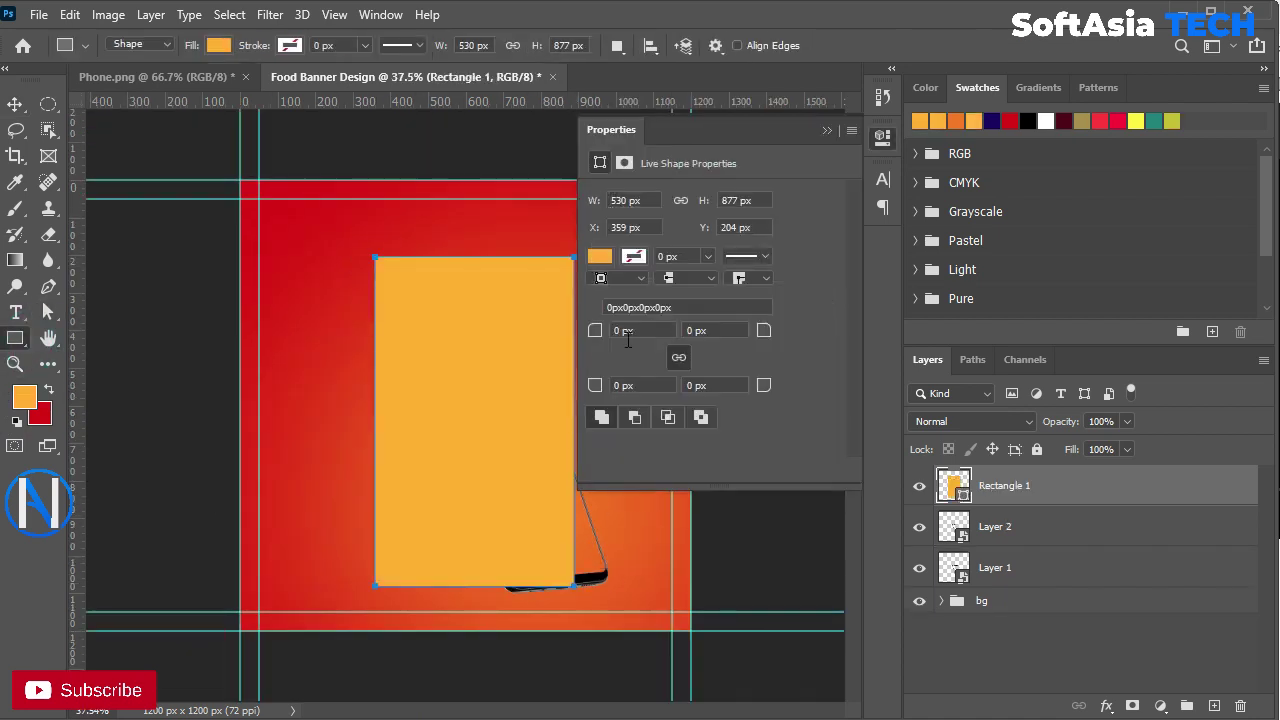
{"action": "left_click_drag", "start_coordinate": [596, 334], "coordinate": [710, 354]}
{"action": "left_click", "coordinate": [678, 356]}
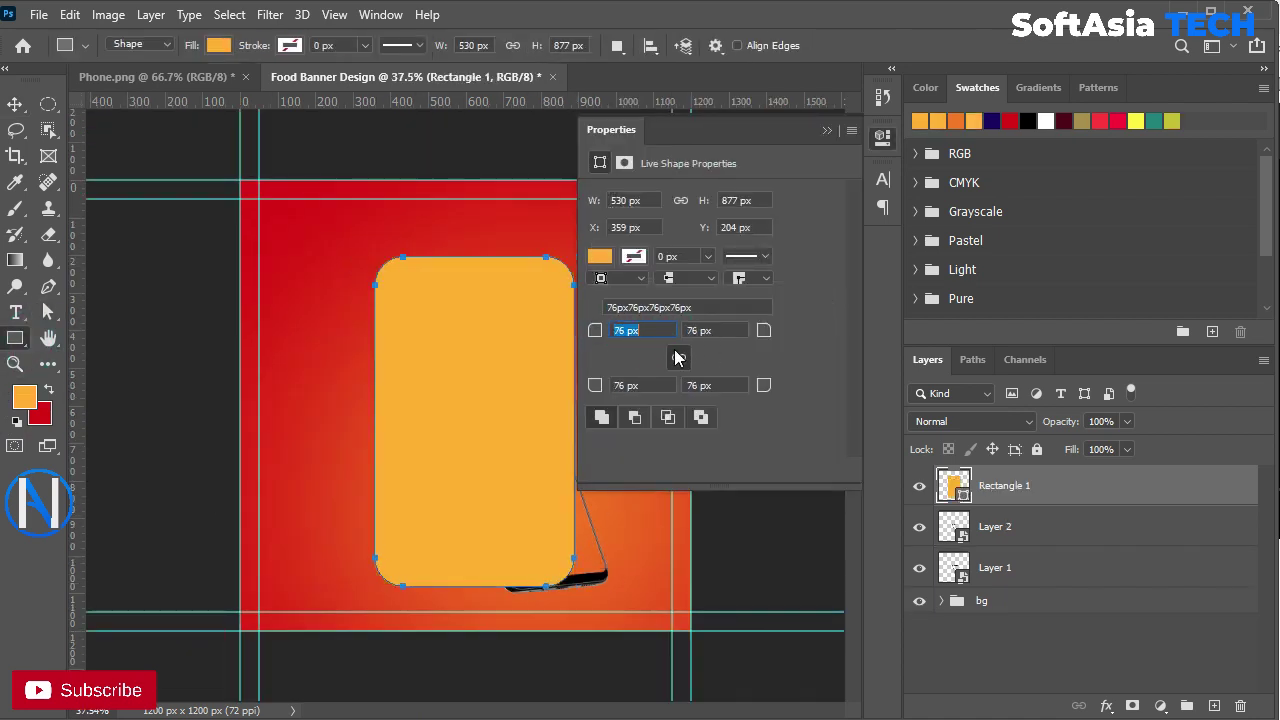
{"action": "left_click", "coordinate": [826, 131]}
Step: Keep the rectangle a live shape, then scale and move it over the phone
{"action": "key", "text": "ctrl+0"}
{"action": "key", "text": "a"}
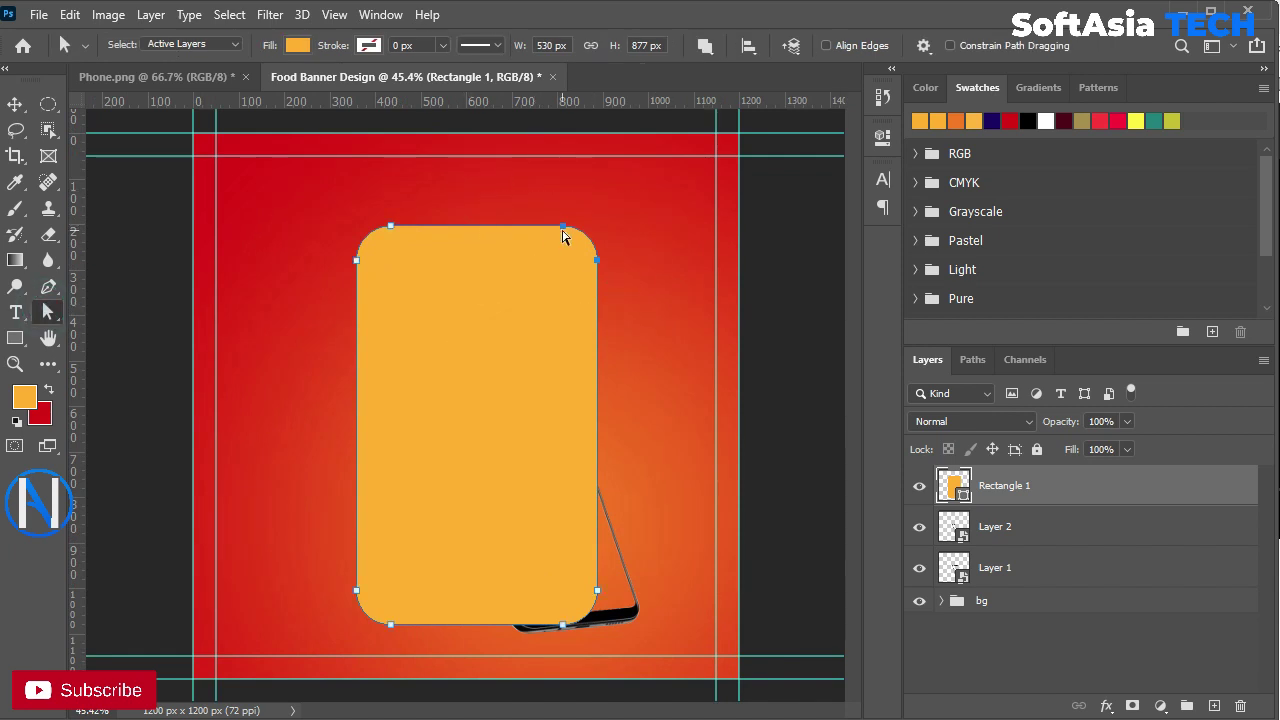
{"action": "left_click_drag", "start_coordinate": [563, 236], "coordinate": [583, 390]}
{"action": "left_click", "coordinate": [660, 290]}
{"action": "key", "text": "ctrl+t"}
{"action": "left_click", "coordinate": [937, 45]}
{"action": "key", "text": "ctrl+t"}
{"action": "left_click_drag", "start_coordinate": [386, 423], "coordinate": [497, 488]}
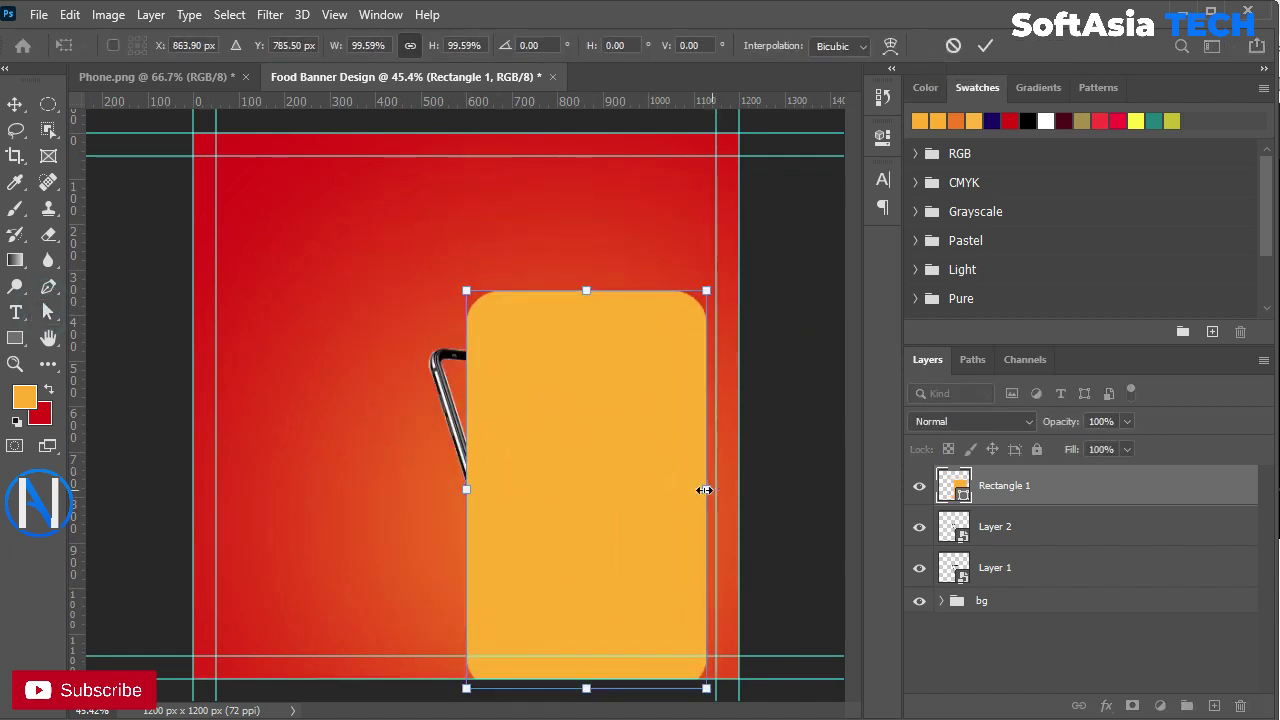
{"action": "left_click_drag", "start_coordinate": [704, 490], "coordinate": [669, 490]}
{"action": "mouse_move", "coordinate": [583, 434]}
{"action": "left_mouse_down"}
{"action": "mouse_move", "coordinate": [611, 429]}
{"action": "mouse_move", "coordinate": [600, 411]}
{"action": "left_mouse_up"}
{"action": "left_click", "coordinate": [985, 45]}
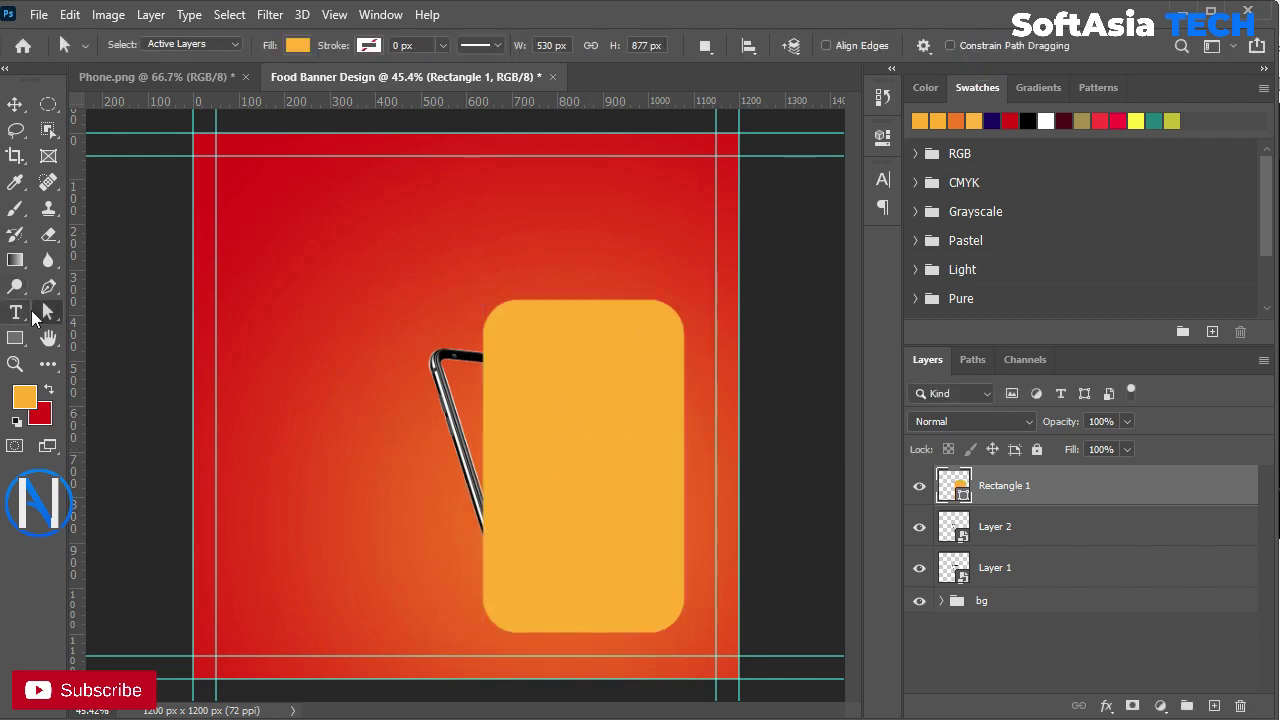
Step: Set the rectangle's fill to none
{"action": "left_click", "coordinate": [15, 338]}
{"action": "left_click", "coordinate": [219, 45]}
{"action": "left_click", "coordinate": [101, 83]}
Step: Drag the rectangle's top and left anchors and curves onto the phone screen's corners
{"action": "left_click", "coordinate": [48, 313]}
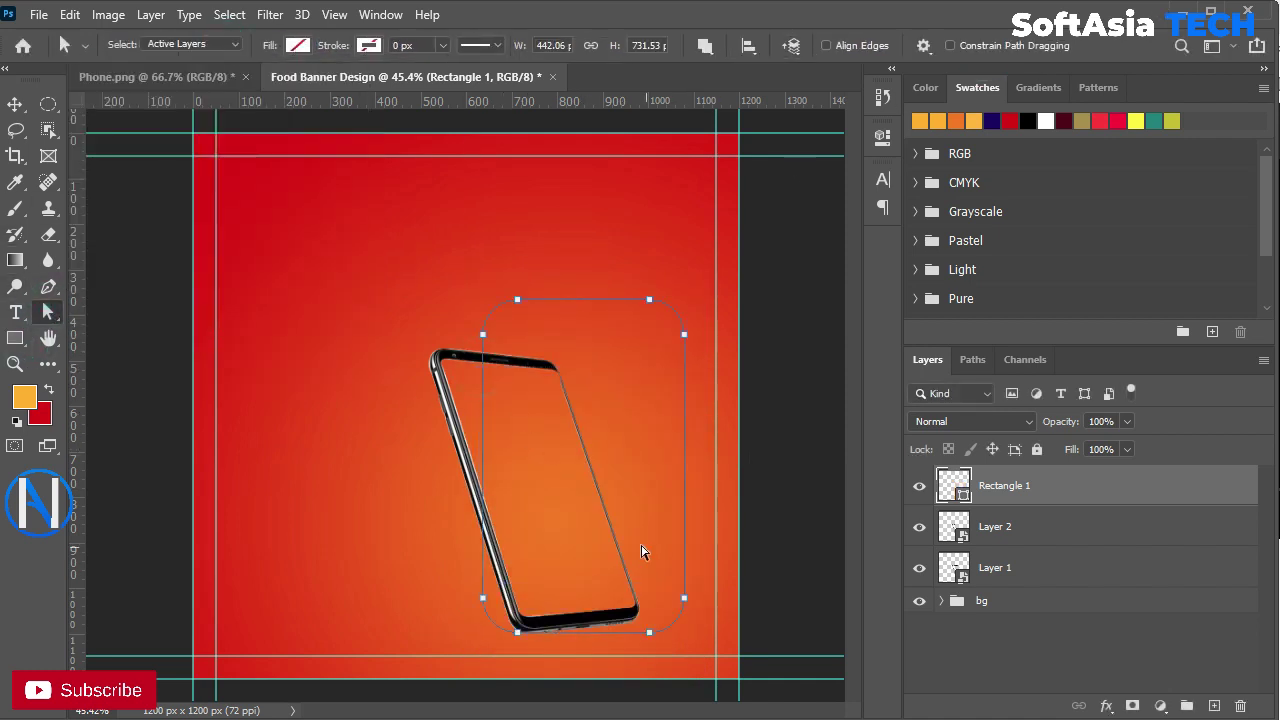
{"action": "scroll", "coordinate": [520, 365], "scroll_direction": "up", "scroll_amount": 3}
{"action": "left_click_drag", "start_coordinate": [501, 229], "coordinate": [420, 299]}
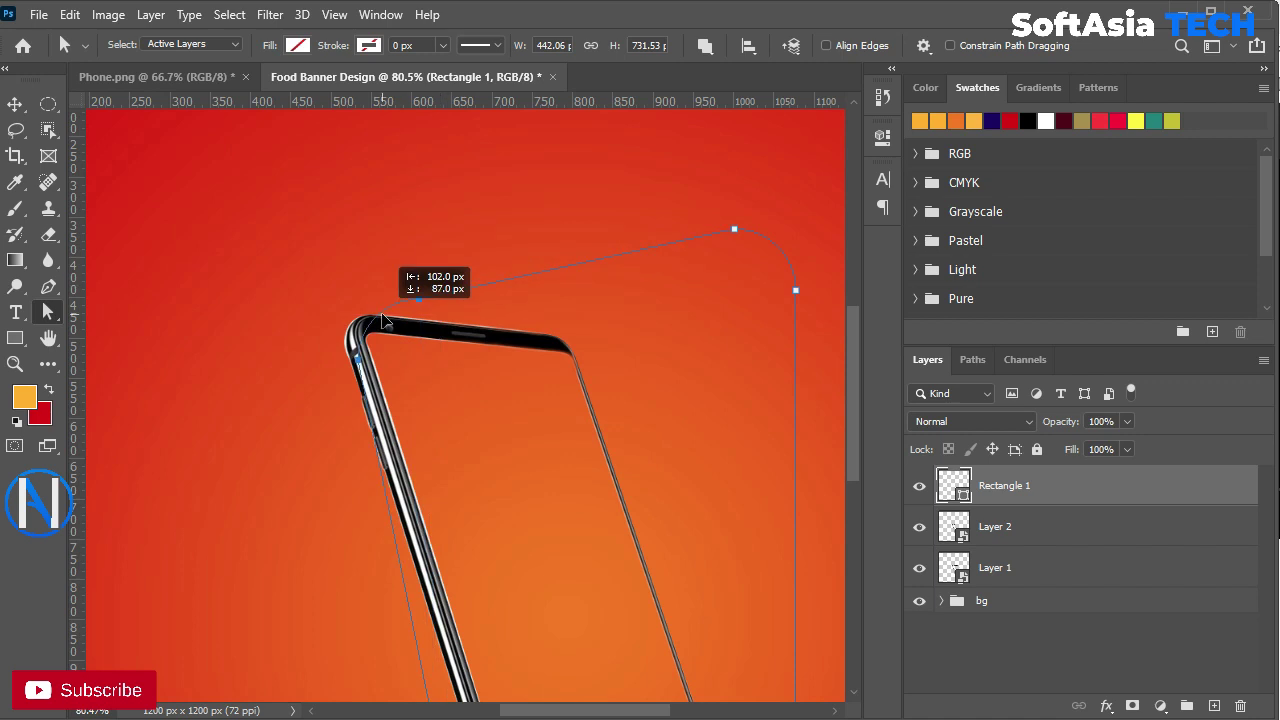
{"action": "scroll", "coordinate": [699, 238], "scroll_direction": "right", "scroll_amount": 2}
{"action": "left_click_drag", "start_coordinate": [697, 231], "coordinate": [507, 341]}
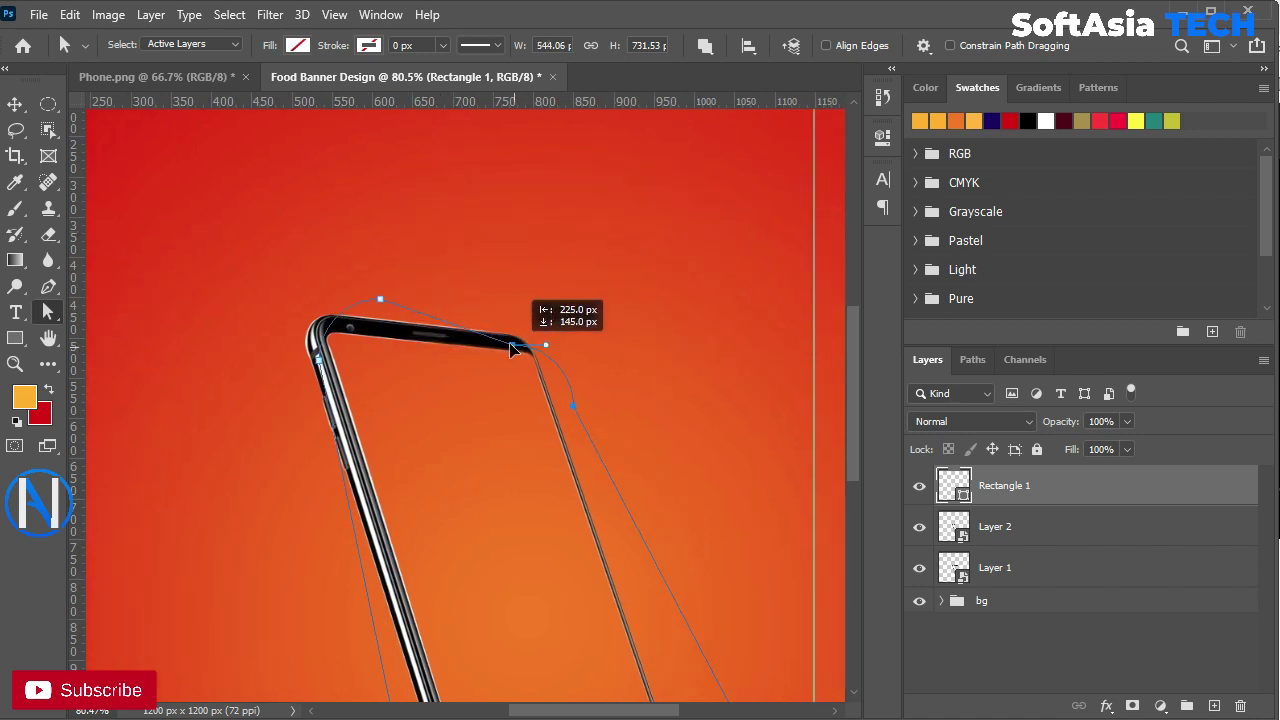
{"action": "scroll", "coordinate": [276, 385], "scroll_direction": "up", "scroll_amount": 5}
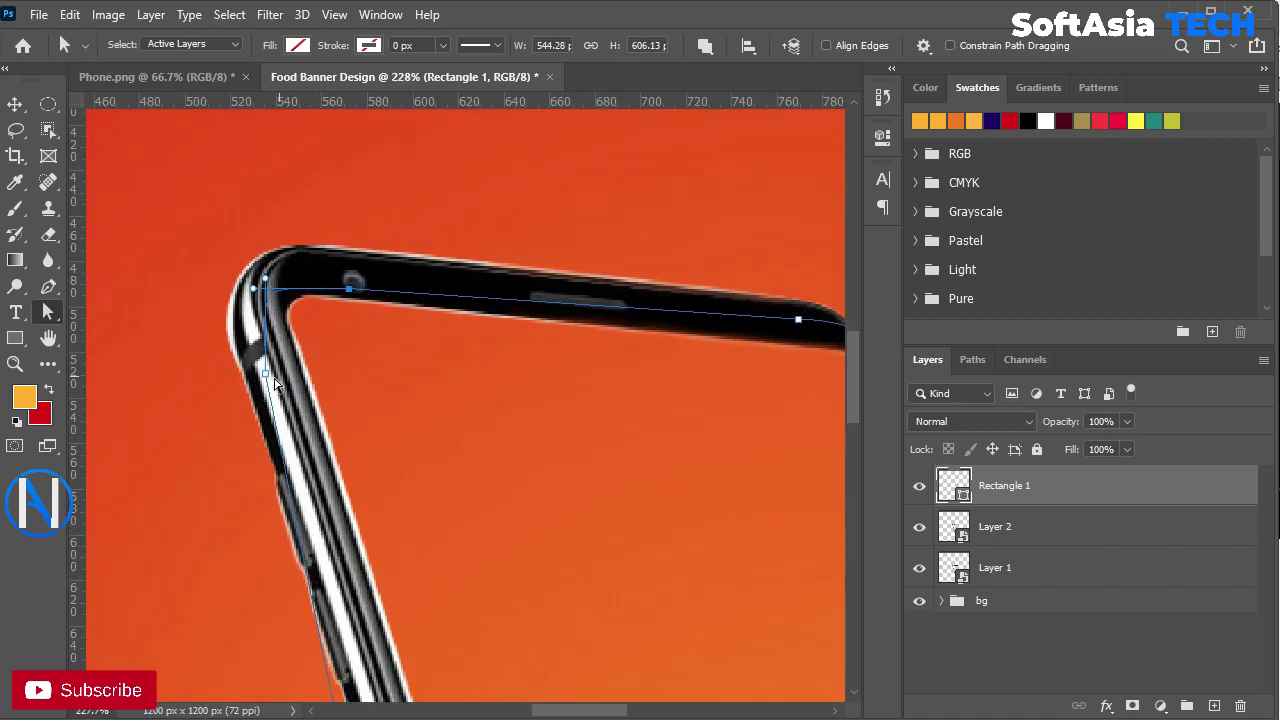
{"action": "left_click_drag", "start_coordinate": [300, 352], "coordinate": [291, 340]}
{"action": "left_click_drag", "start_coordinate": [346, 288], "coordinate": [335, 305]}
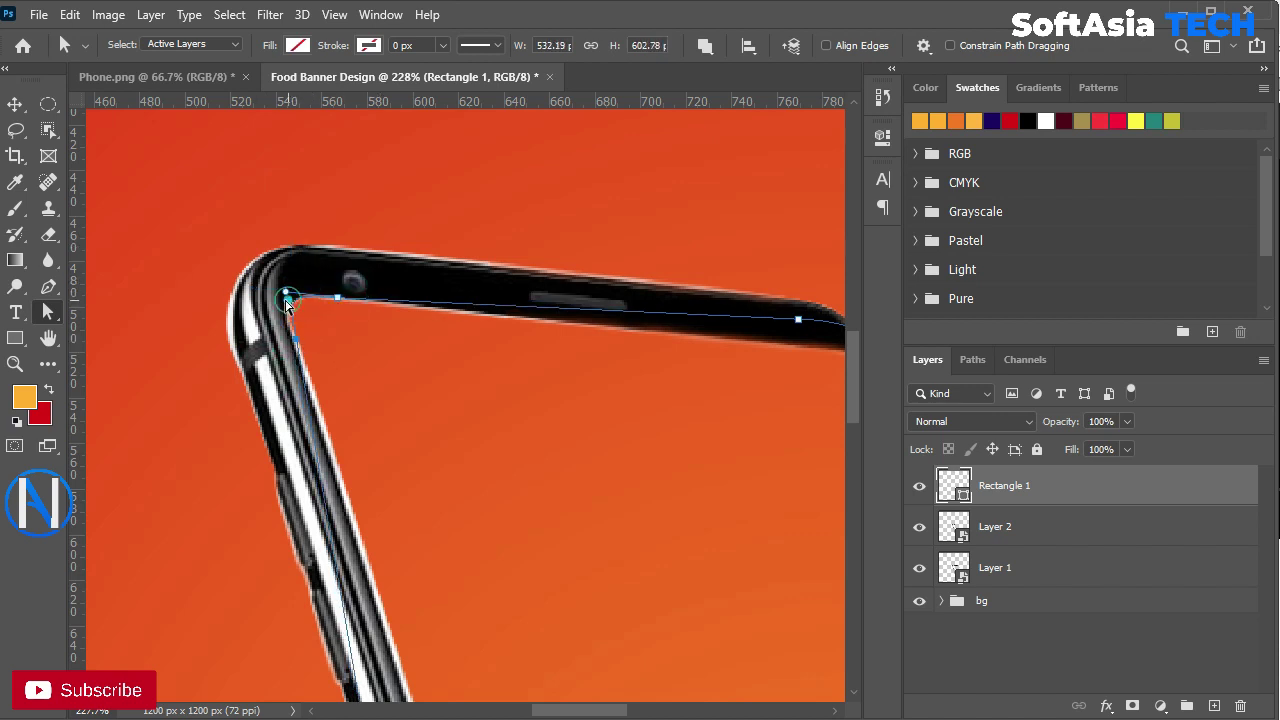
{"action": "left_click_drag", "start_coordinate": [431, 408], "coordinate": [354, 171]}
{"action": "left_click_drag", "start_coordinate": [352, 580], "coordinate": [362, 520]}
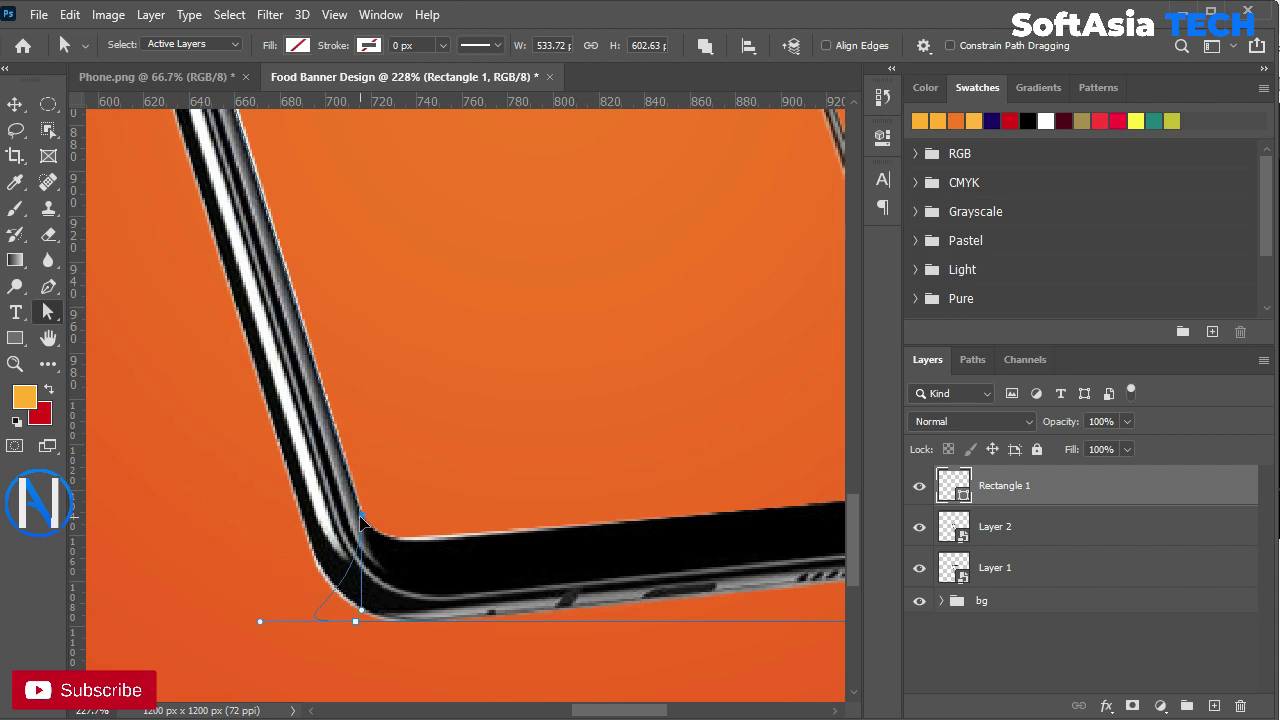
{"action": "left_click_drag", "start_coordinate": [391, 611], "coordinate": [385, 616]}
Step: Fit the path's bottom edge and remaining corner points to the phone screen
{"action": "scroll", "coordinate": [385, 618], "scroll_direction": "up", "scroll_amount": 2}
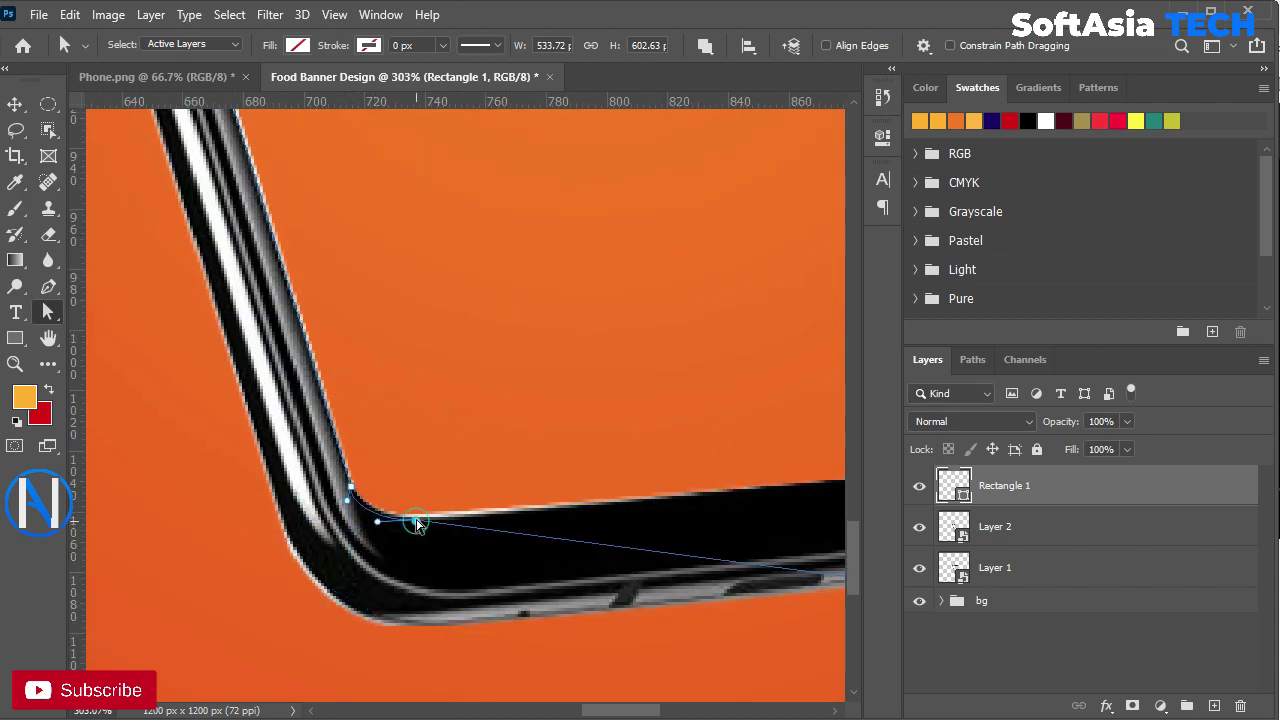
{"action": "scroll", "coordinate": [460, 551], "scroll_direction": "down", "scroll_amount": 2}
{"action": "left_click_drag", "start_coordinate": [516, 591], "coordinate": [588, 492]}
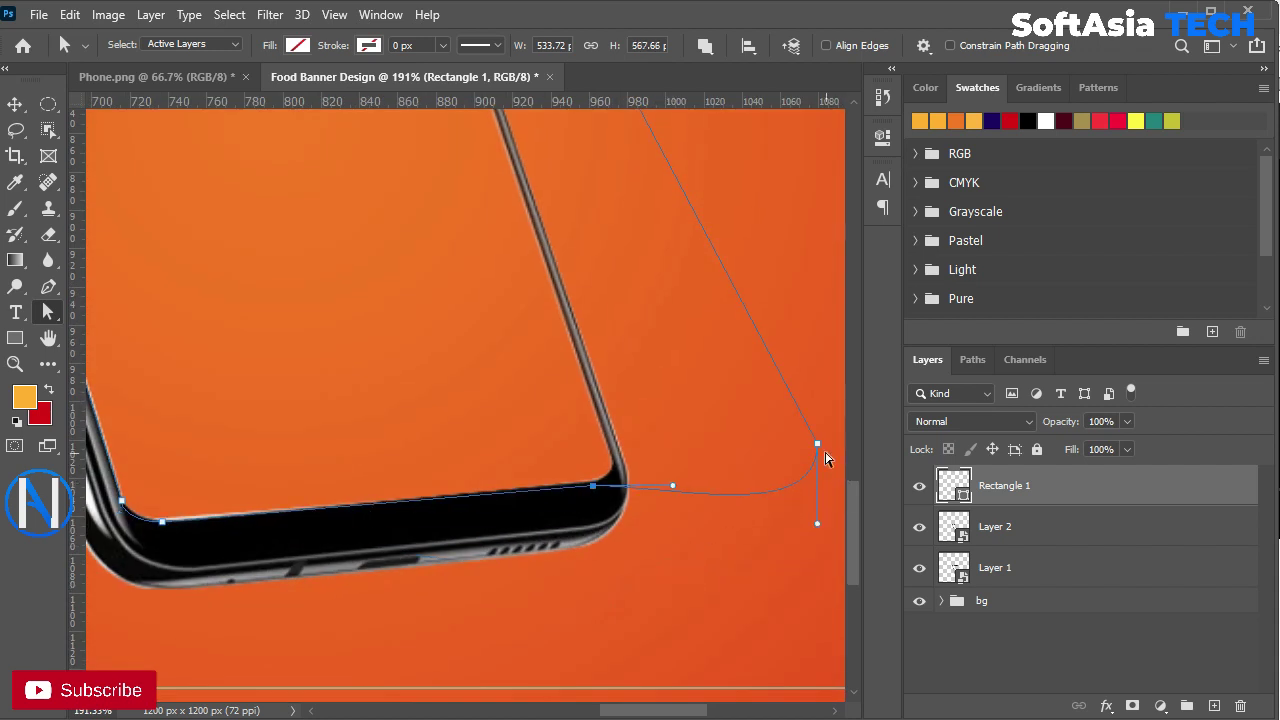
{"action": "scroll", "coordinate": [672, 486], "scroll_direction": "up", "scroll_amount": 3}
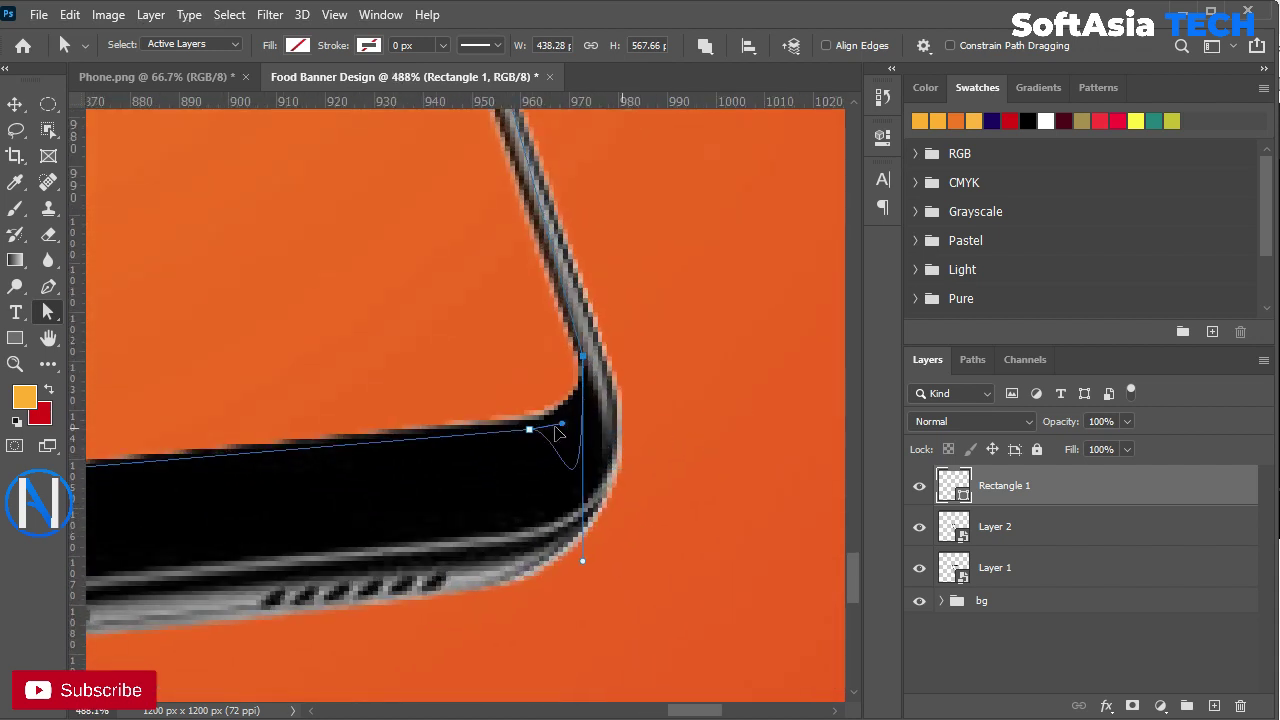
{"action": "left_click_drag", "start_coordinate": [528, 429], "coordinate": [528, 431]}
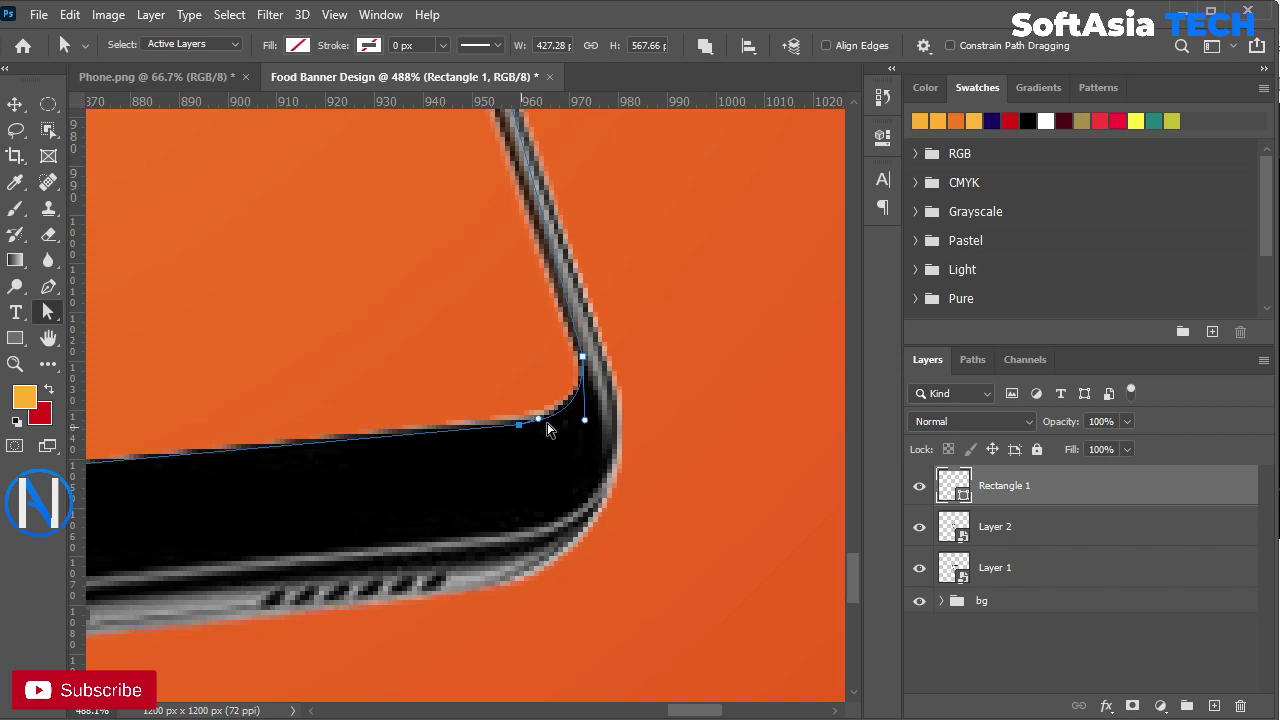
{"action": "left_click_drag", "start_coordinate": [380, 480], "coordinate": [430, 627]}
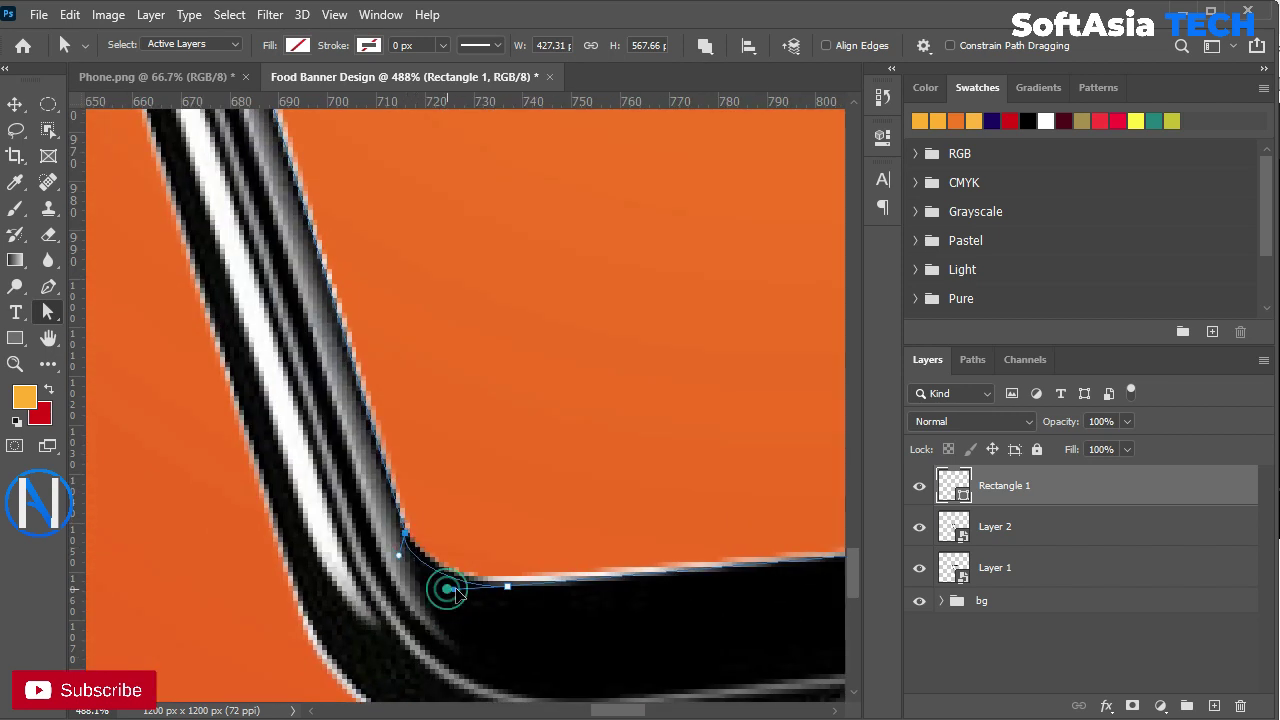
{"action": "scroll", "coordinate": [548, 463], "scroll_direction": "down", "scroll_amount": 2}
{"action": "scroll", "coordinate": [520, 294], "scroll_direction": "up", "scroll_amount": 5}
{"action": "scroll", "coordinate": [551, 469], "scroll_direction": "up", "scroll_amount": 3}
{"action": "left_click", "coordinate": [505, 358]}
{"action": "left_click_drag", "start_coordinate": [505, 358], "coordinate": [550, 395]}
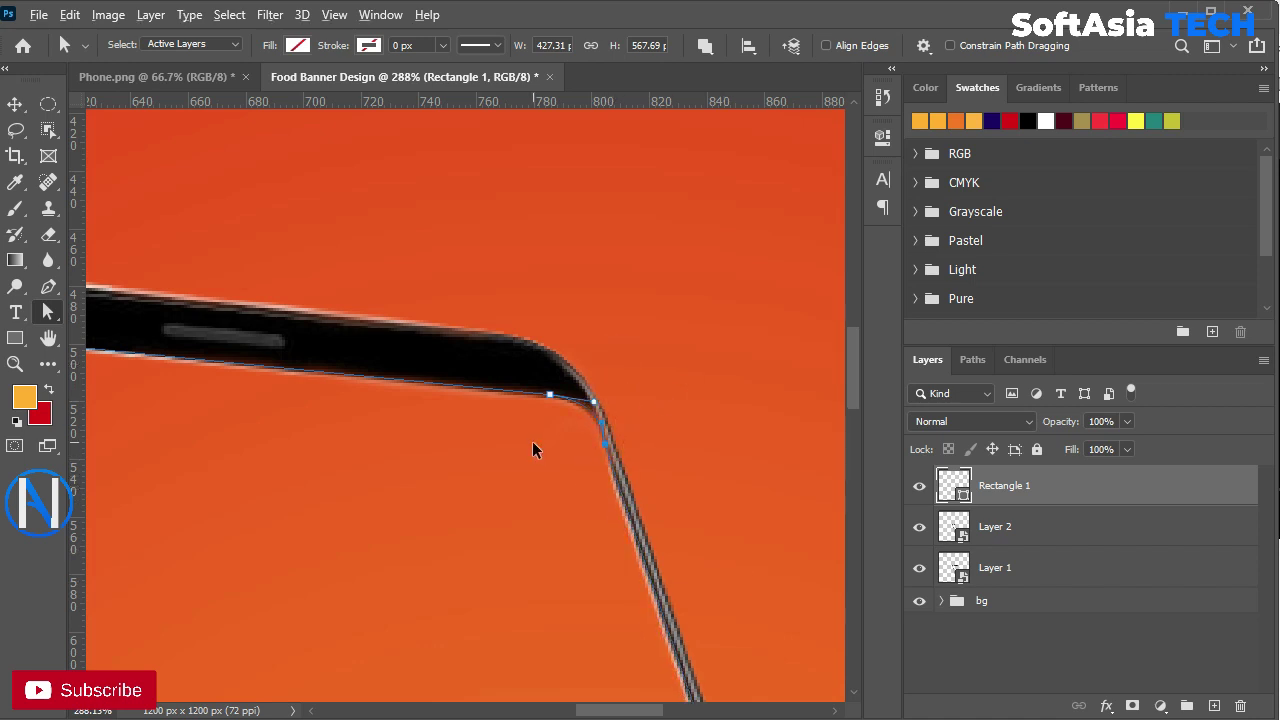
Step: Fill the screen shape orange and move it beneath the phone layer
{"action": "key", "text": "ctrl+0"}
{"action": "left_click", "coordinate": [297, 45]}
{"action": "left_click", "coordinate": [175, 150]}
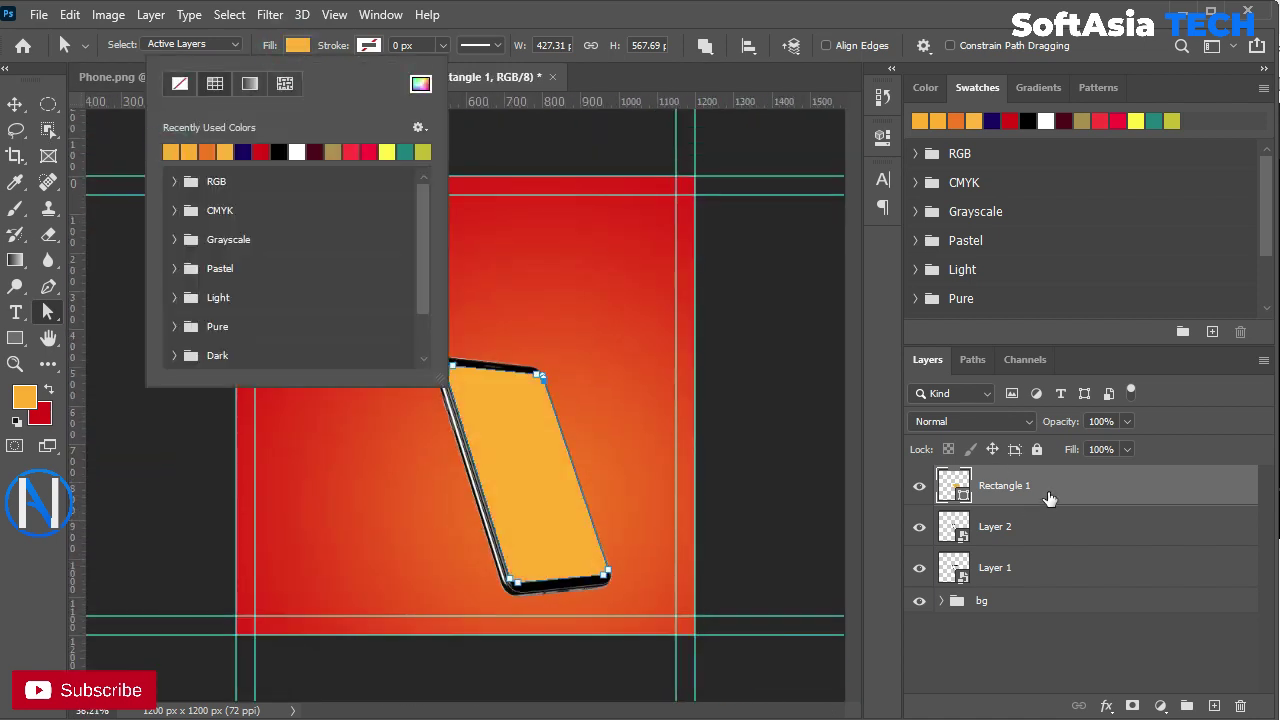
{"action": "left_click_drag", "start_coordinate": [1049, 500], "coordinate": [1000, 588]}
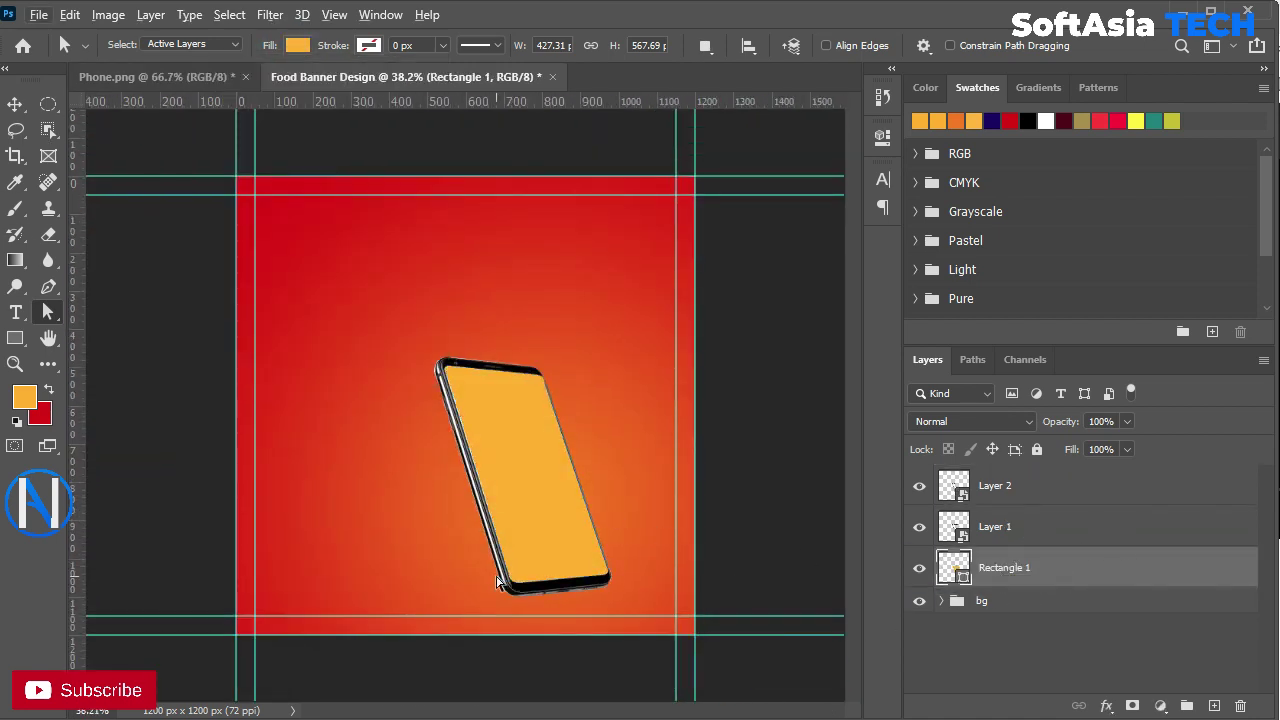
{"action": "scroll", "coordinate": [500, 584], "scroll_direction": "up", "scroll_amount": 2}
{"action": "left_click", "coordinate": [1014, 535]}
Step: Add a new layer and set a smaller brush with black as the paint colour for the shadow
{"action": "left_click", "coordinate": [1213, 706]}
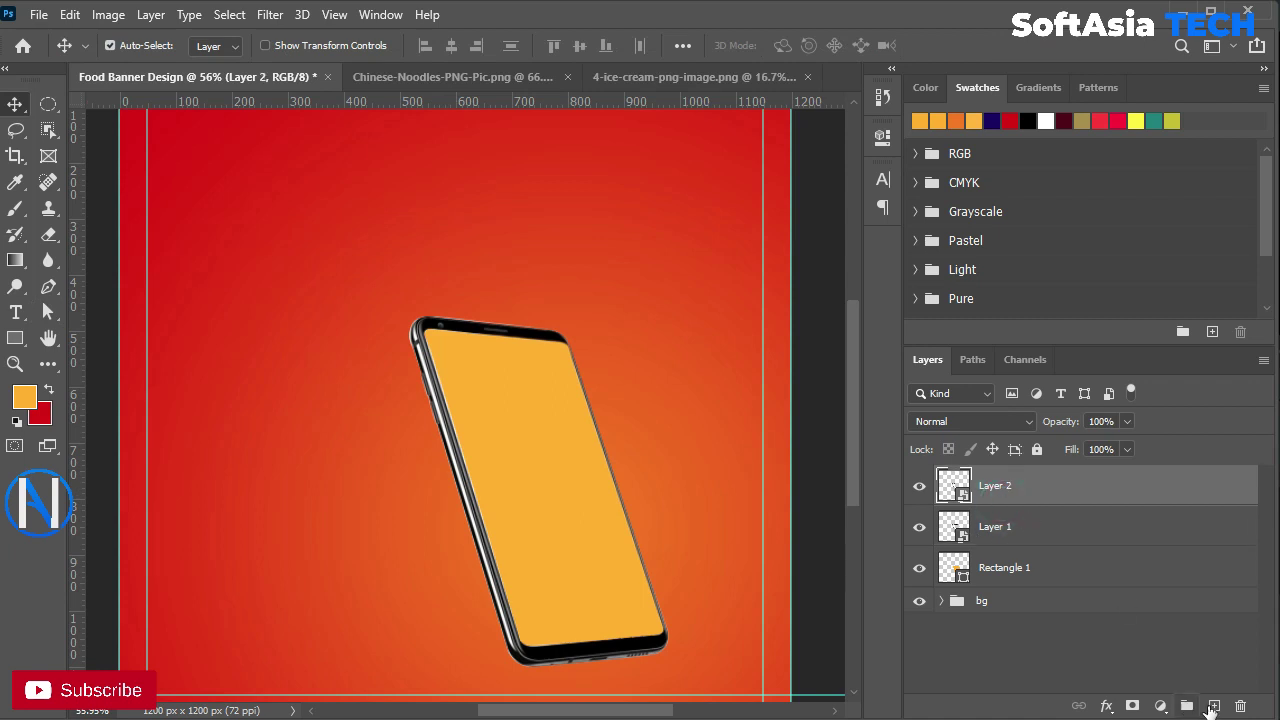
{"action": "scroll", "coordinate": [752, 457], "scroll_direction": "up", "scroll_amount": 1}
{"action": "key", "text": "b"}
{"action": "scroll", "coordinate": [305, 371], "scroll_direction": "down", "scroll_amount": 3}
{"action": "scroll", "coordinate": [305, 371], "scroll_direction": "right", "scroll_amount": 1}
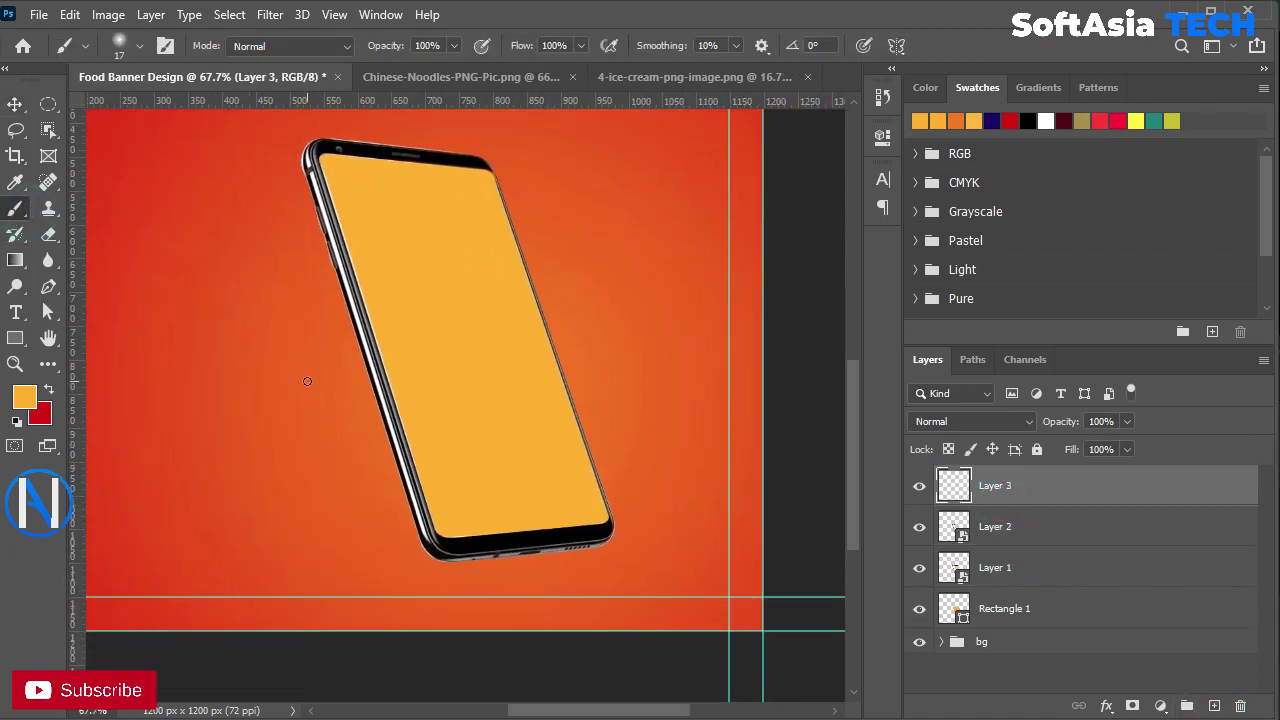
{"action": "left_click", "coordinate": [22, 400]}
{"action": "left_click", "coordinate": [846, 614]}
{"action": "left_click", "coordinate": [1255, 367]}
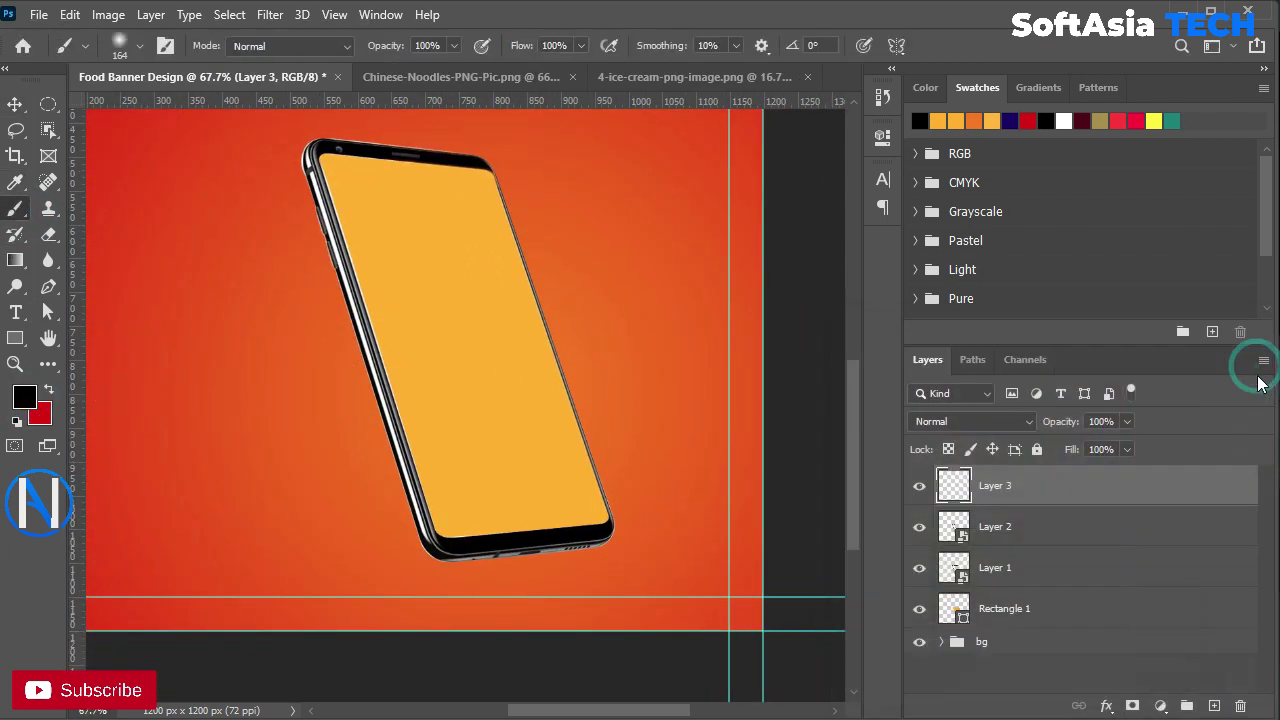
{"action": "mouse_move", "coordinate": [451, 556]}
{"action": "left_mouse_down"}
{"action": "mouse_move", "coordinate": [424, 565]}
{"action": "mouse_move", "coordinate": [439, 556]}
{"action": "left_mouse_up"}
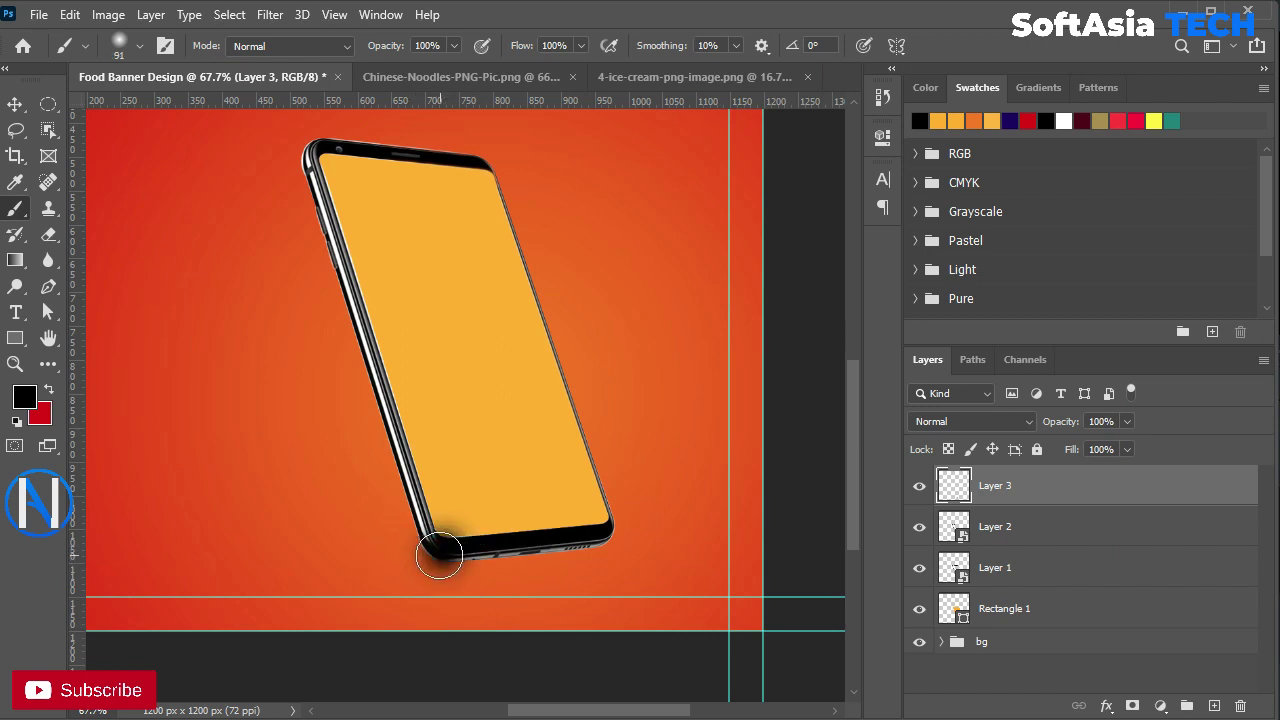
Step: Free Transform the painted blob twice to stretch, squash and tilt it along the phone
{"action": "key", "text": "ctrl+t"}
{"action": "mouse_move", "coordinate": [493, 501]}
{"action": "left_mouse_down"}
{"action": "mouse_move", "coordinate": [663, 337]}
{"action": "mouse_move", "coordinate": [663, 366]}
{"action": "left_mouse_up"}
{"action": "left_click_drag", "start_coordinate": [517, 471], "coordinate": [470, 495]}
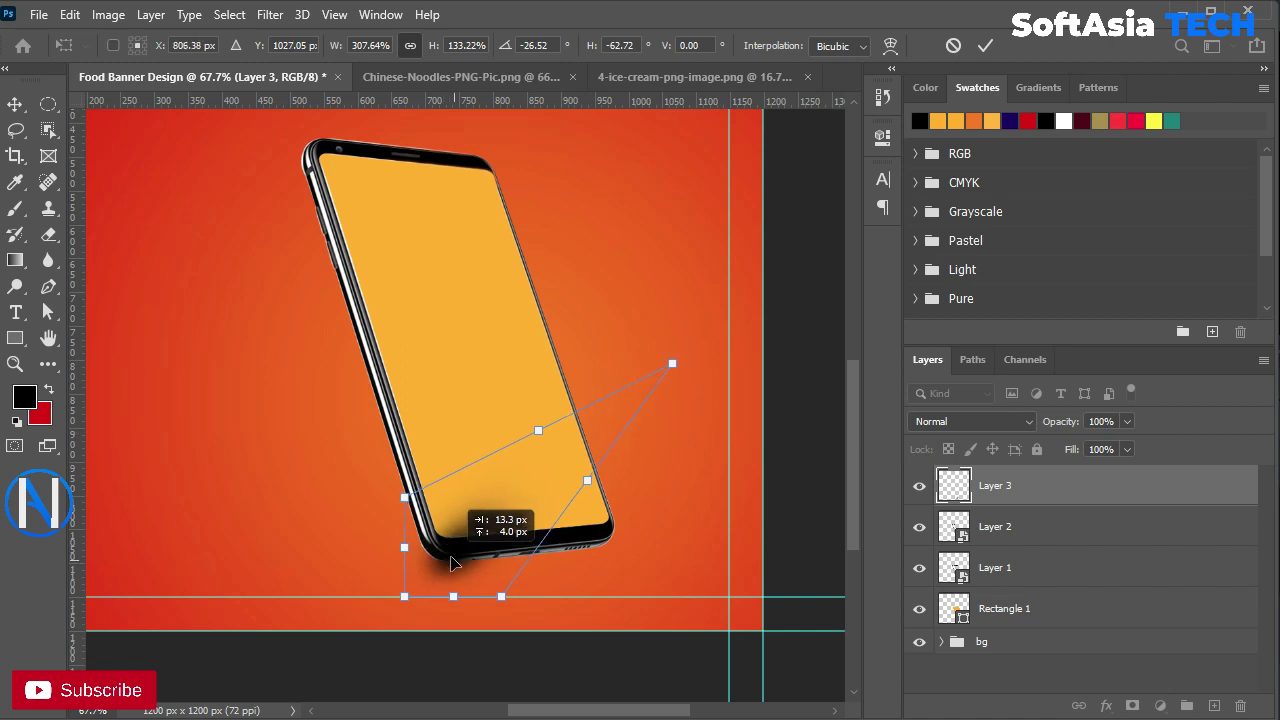
{"action": "key", "text": "Return"}
{"action": "key", "text": "b"}
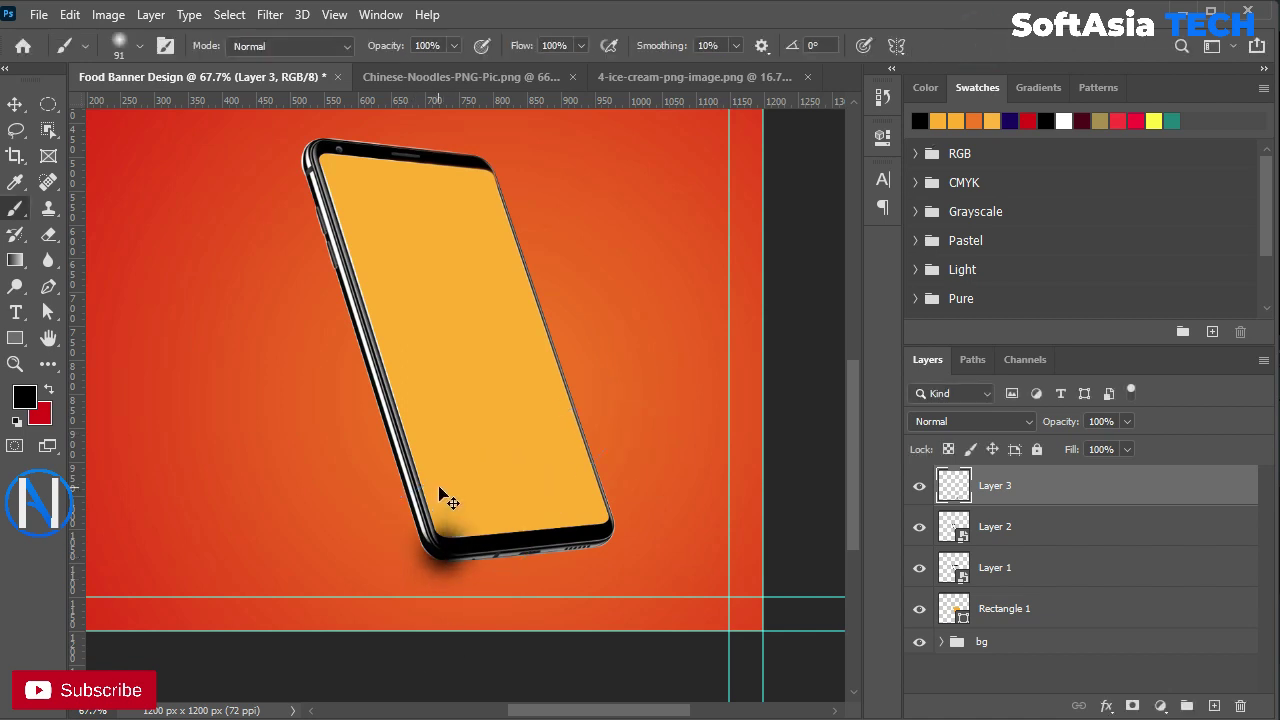
{"action": "key", "text": "ctrl+t"}
{"action": "mouse_move", "coordinate": [471, 500]}
{"action": "left_mouse_down"}
{"action": "mouse_move", "coordinate": [466, 571]}
{"action": "mouse_move", "coordinate": [663, 466]}
{"action": "mouse_move", "coordinate": [699, 467]}
{"action": "left_mouse_up"}
{"action": "left_click_drag", "start_coordinate": [556, 507], "coordinate": [455, 570]}
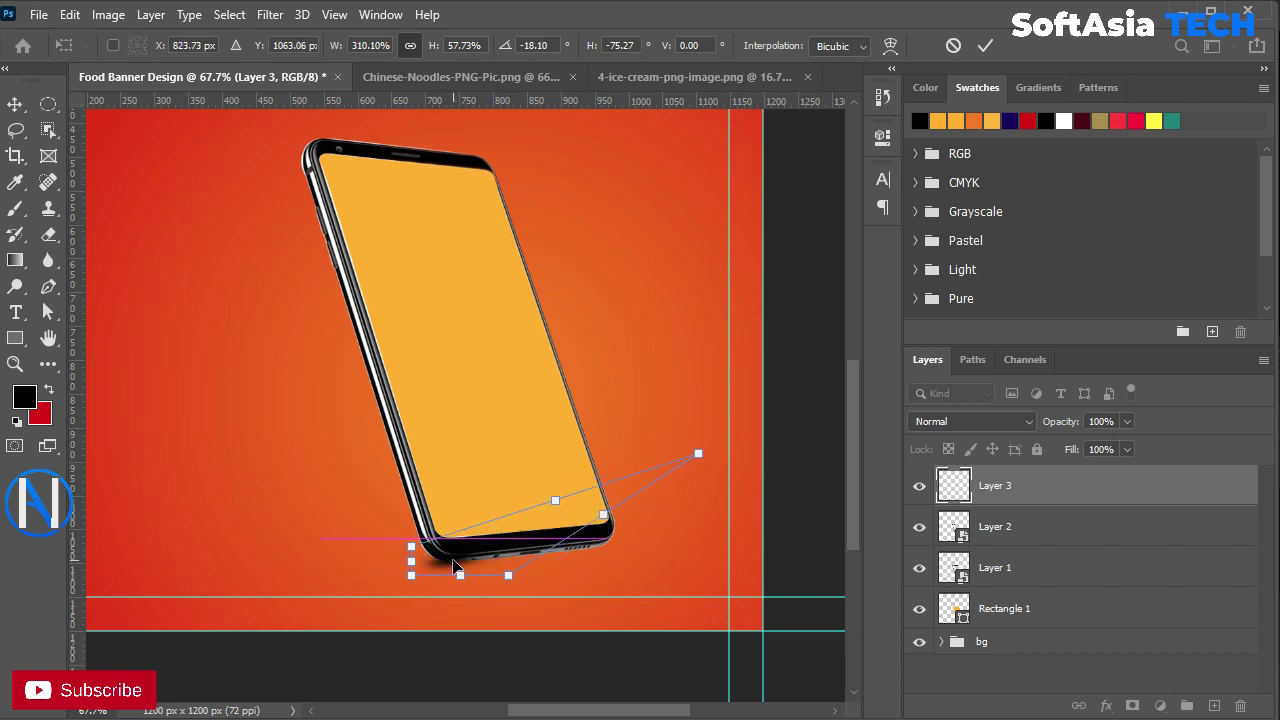
{"action": "key", "text": "Return"}
Step: Move the shadow under the phone and enlarge it slightly
{"action": "key", "text": "v"}
{"action": "scroll", "coordinate": [455, 570], "scroll_direction": "up", "scroll_amount": 3, "text": "alt"}
{"action": "left_click_drag", "start_coordinate": [453, 570], "coordinate": [414, 586]}
{"action": "key", "text": "ctrl+t"}
{"action": "left_click_drag", "start_coordinate": [620, 535], "coordinate": [687, 539]}
{"action": "mouse_move", "coordinate": [465, 570]}
{"action": "left_mouse_down"}
{"action": "mouse_move", "coordinate": [455, 561]}
{"action": "mouse_move", "coordinate": [496, 566]}
{"action": "left_mouse_up"}
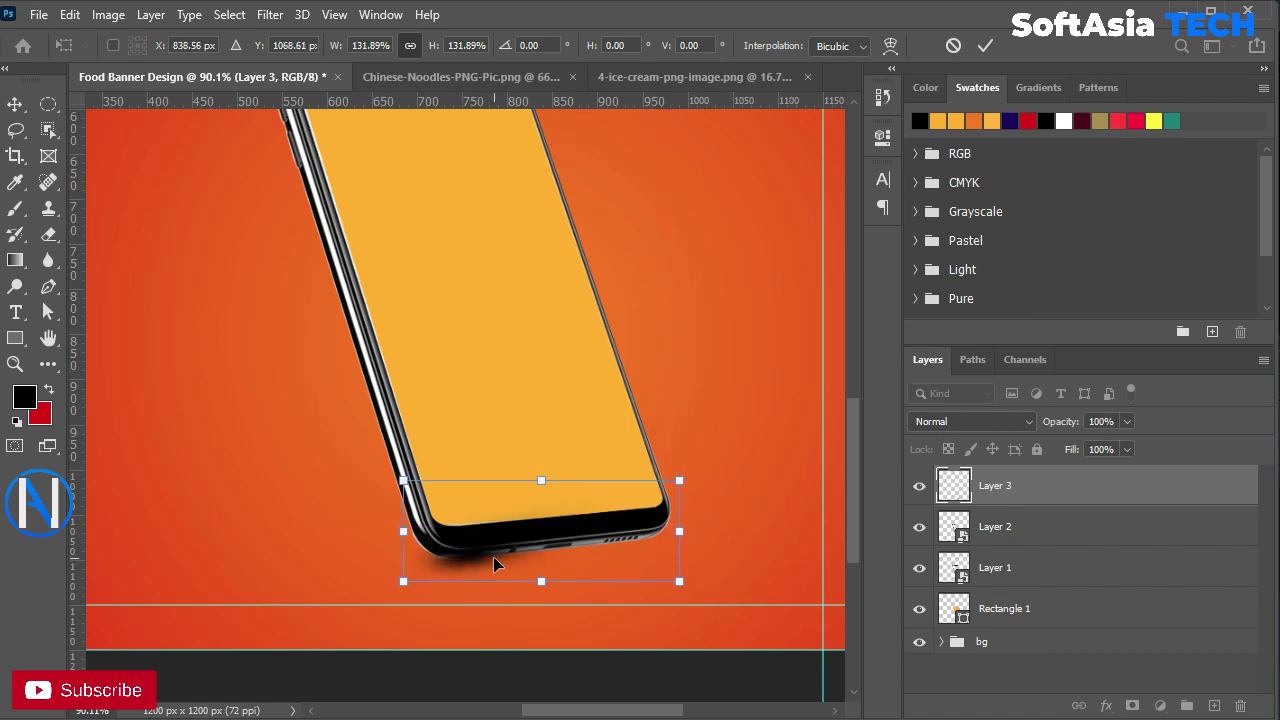
{"action": "left_click", "coordinate": [985, 45]}
{"action": "left_click", "coordinate": [1020, 600]}
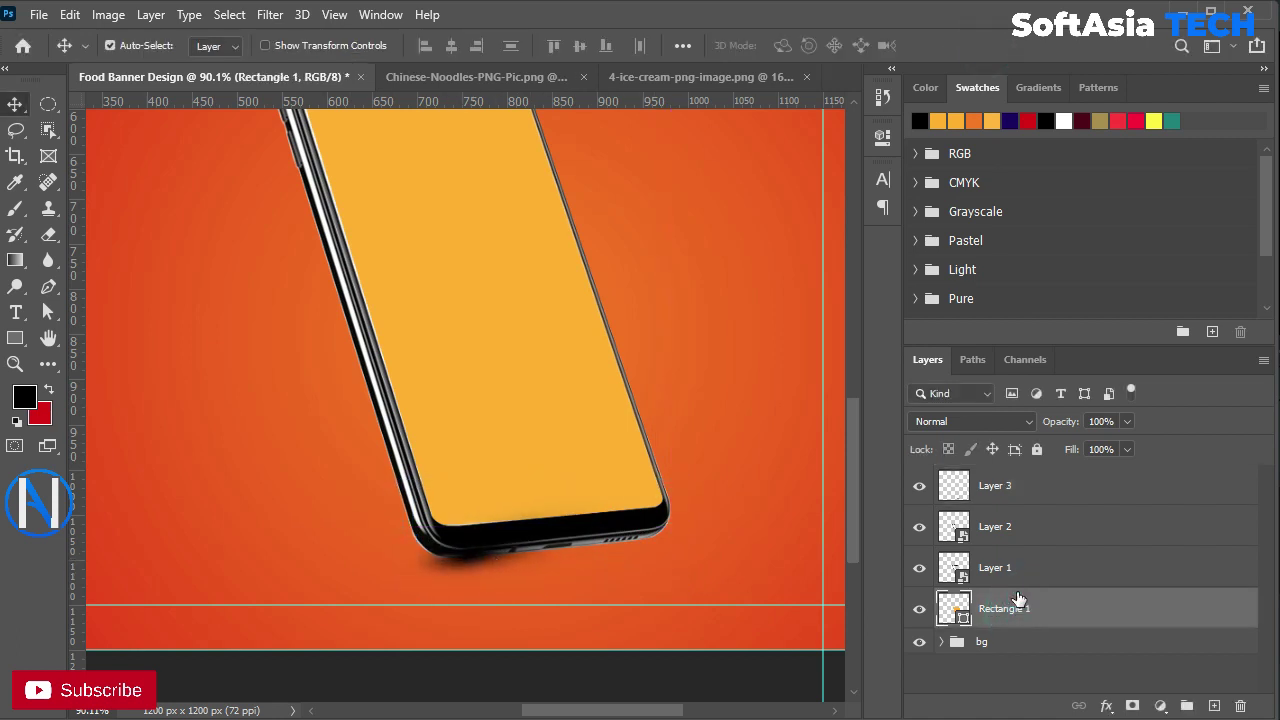
Step: On a new layer above the screen shape, paint a black blob and squash it flat under the phone
{"action": "key", "text": "ctrl+shift+alt+n"}
{"action": "key", "text": "b"}
{"action": "right_click", "coordinate": [290, 476], "text": "shift"}
{"action": "key", "text": "Escape"}
{"action": "left_click", "coordinate": [271, 440]}
{"action": "key", "text": "ctrl+t"}
{"action": "mouse_move", "coordinate": [269, 300]}
{"action": "left_mouse_down"}
{"action": "mouse_move", "coordinate": [264, 533]}
{"action": "mouse_move", "coordinate": [475, 548]}
{"action": "left_mouse_up"}
{"action": "mouse_move", "coordinate": [630, 552]}
{"action": "left_mouse_down"}
{"action": "mouse_move", "coordinate": [650, 530]}
{"action": "mouse_move", "coordinate": [817, 491]}
{"action": "left_mouse_up"}
{"action": "mouse_move", "coordinate": [431, 586]}
{"action": "left_mouse_down"}
{"action": "mouse_move", "coordinate": [463, 575]}
{"action": "mouse_move", "coordinate": [463, 590]}
{"action": "left_mouse_up"}
{"action": "key", "text": "Return"}
Step: Enlarge the second shadow and shift it slightly into place
{"action": "key", "text": "v"}
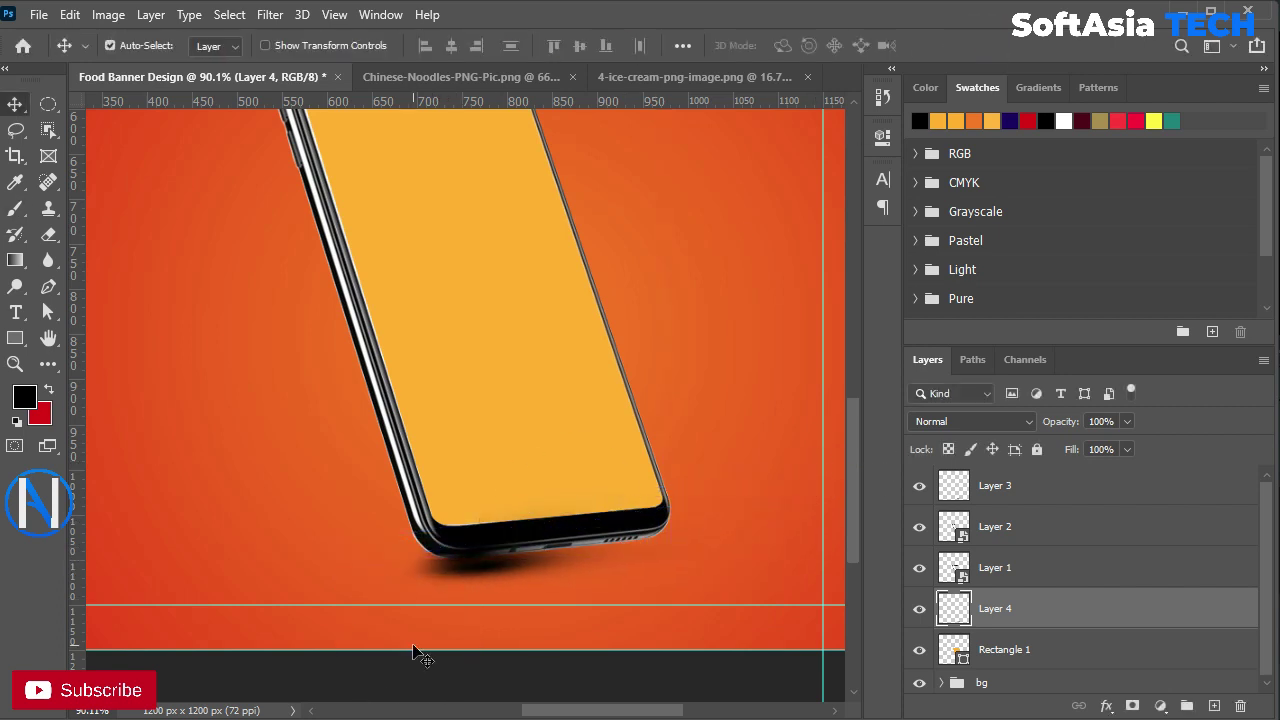
{"action": "key", "text": "ctrl+t"}
{"action": "scroll", "coordinate": [420, 600], "scroll_direction": "right", "scroll_amount": 4}
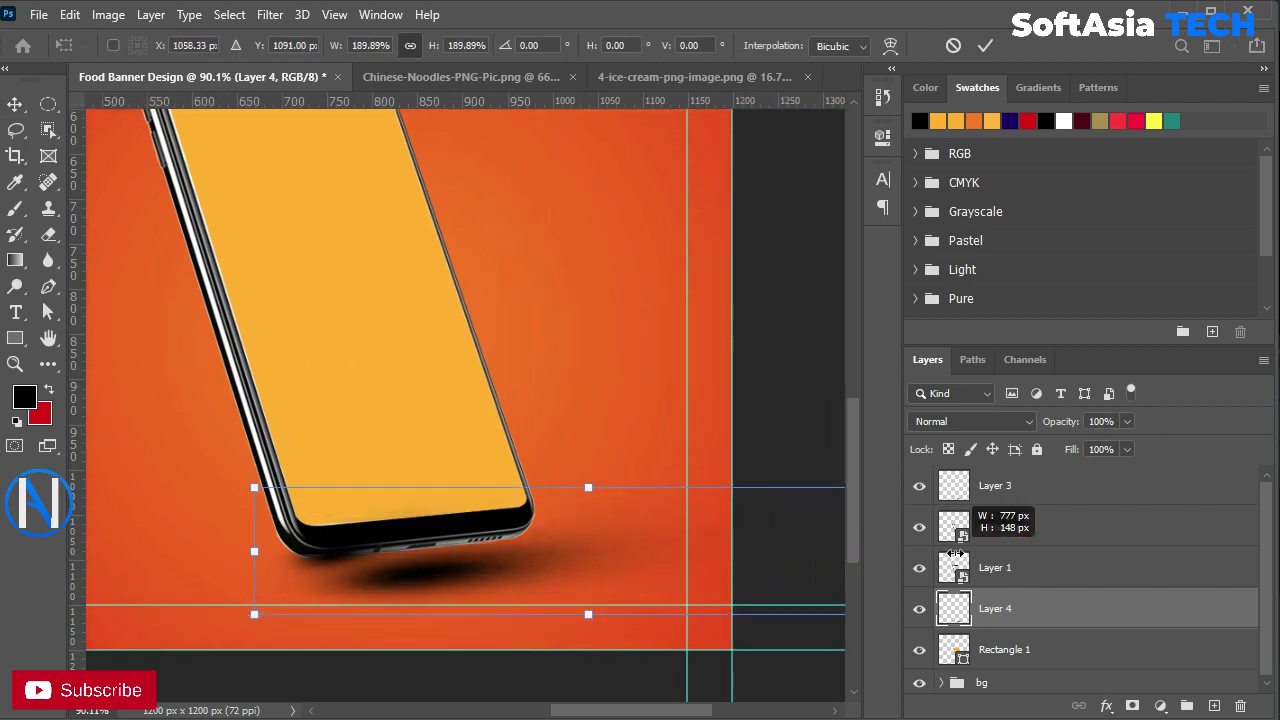
{"action": "left_click_drag", "start_coordinate": [586, 608], "coordinate": [706, 603]}
{"action": "left_click_drag", "start_coordinate": [337, 578], "coordinate": [326, 565]}
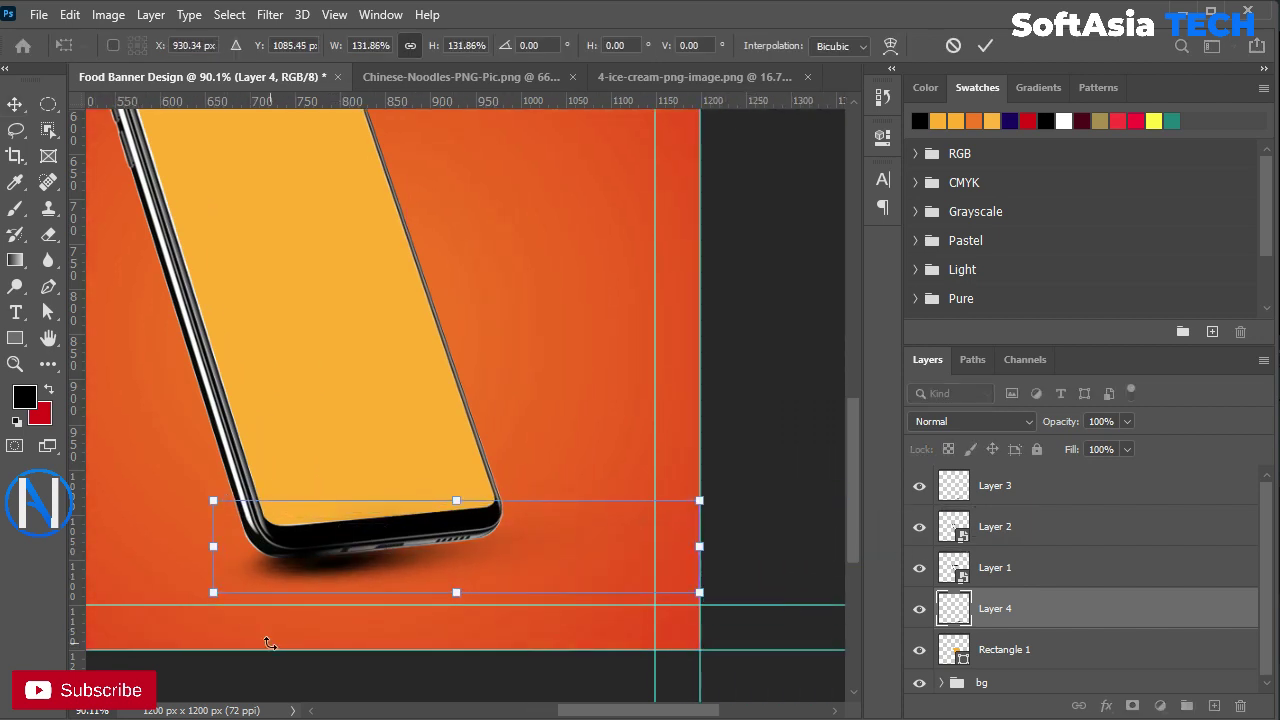
{"action": "scroll", "coordinate": [524, 517], "scroll_direction": "up", "scroll_amount": 1}
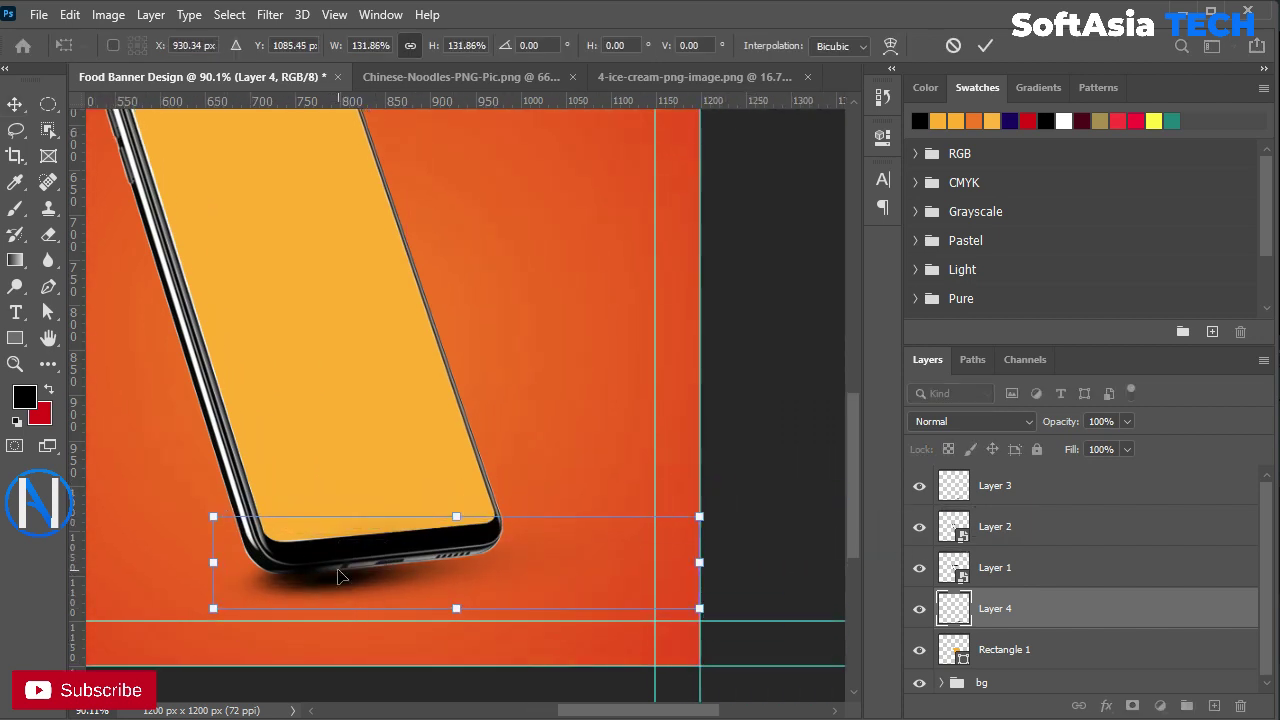
{"action": "left_click_drag", "start_coordinate": [337, 579], "coordinate": [323, 582]}
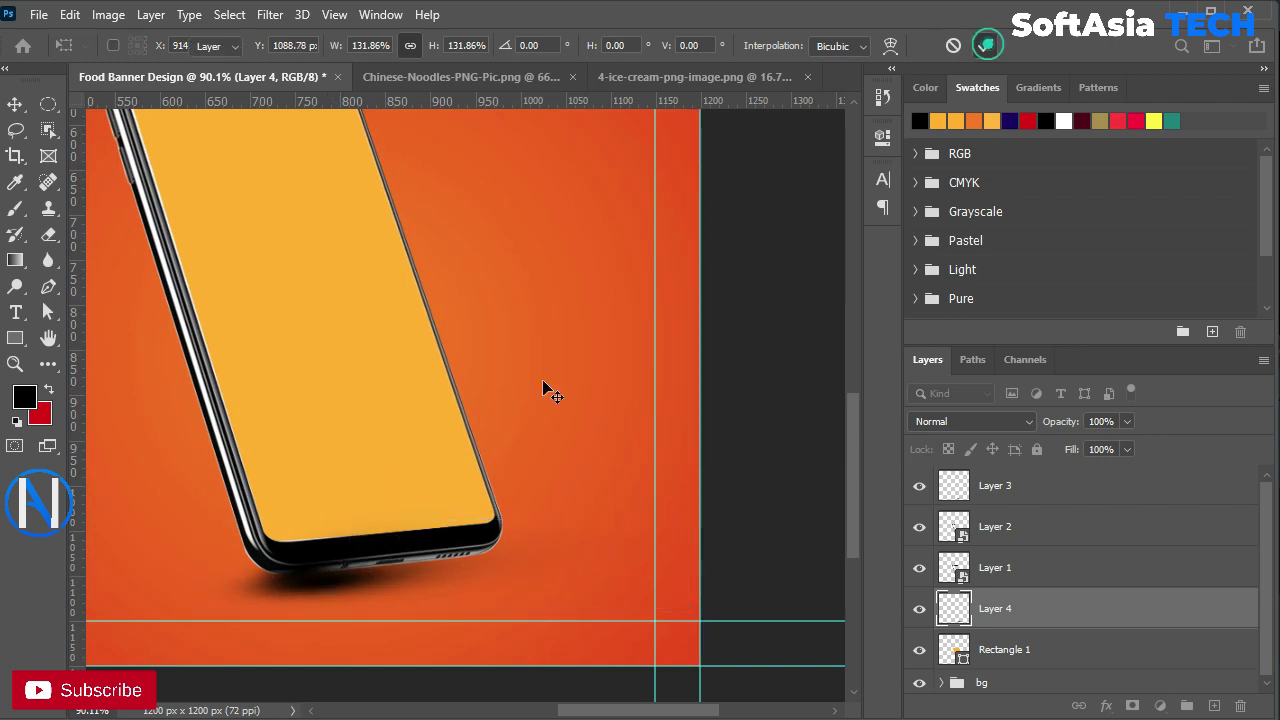
{"action": "key", "text": "Return"}
Step: Skew the second shadow's right end to flatten it along the phone
{"action": "scroll", "coordinate": [351, 606], "scroll_direction": "down", "scroll_amount": 5}
{"action": "scroll", "coordinate": [354, 534], "scroll_direction": "up", "scroll_amount": 5}
{"action": "key", "text": "ctrl+t"}
{"action": "mouse_move", "coordinate": [710, 481]}
{"action": "left_mouse_down"}
{"action": "mouse_move", "coordinate": [787, 424]}
{"action": "mouse_move", "coordinate": [790, 452]}
{"action": "left_mouse_up"}
{"action": "left_click_drag", "start_coordinate": [339, 559], "coordinate": [343, 565]}
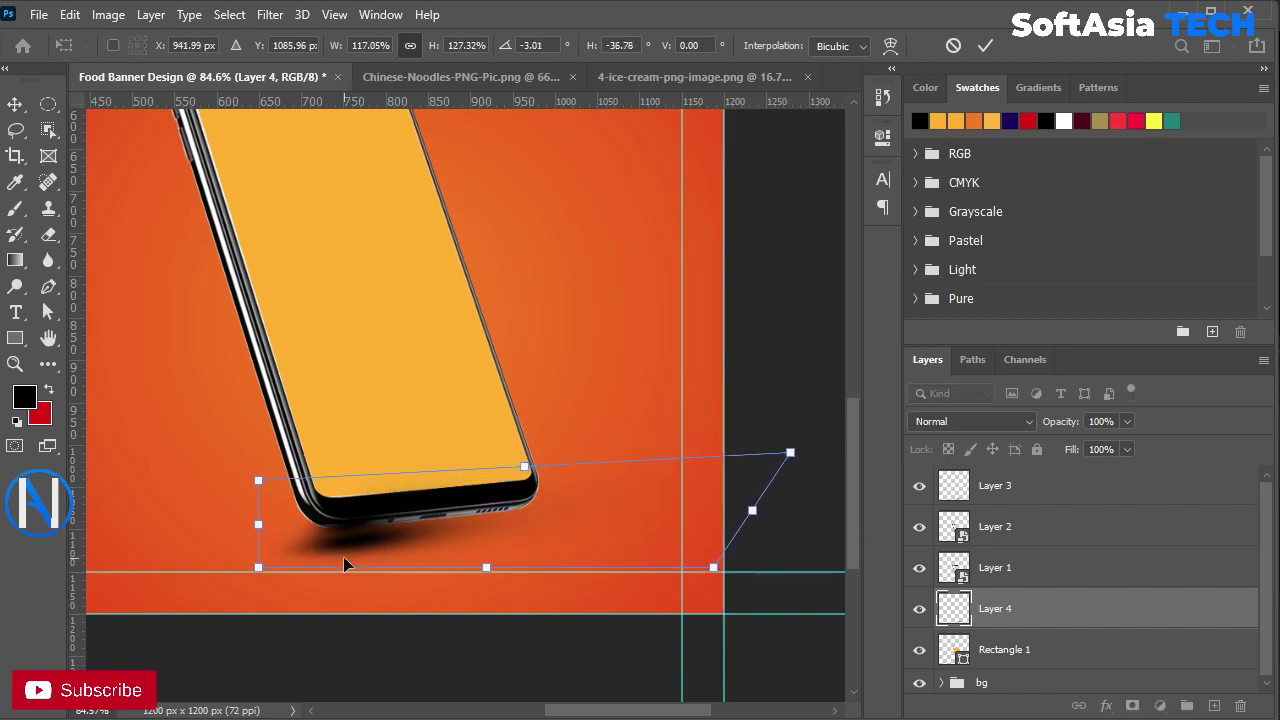
{"action": "left_click", "coordinate": [985, 45]}
Step: Widen, flatten and reposition the first shadow layer
{"action": "left_click", "coordinate": [362, 527]}
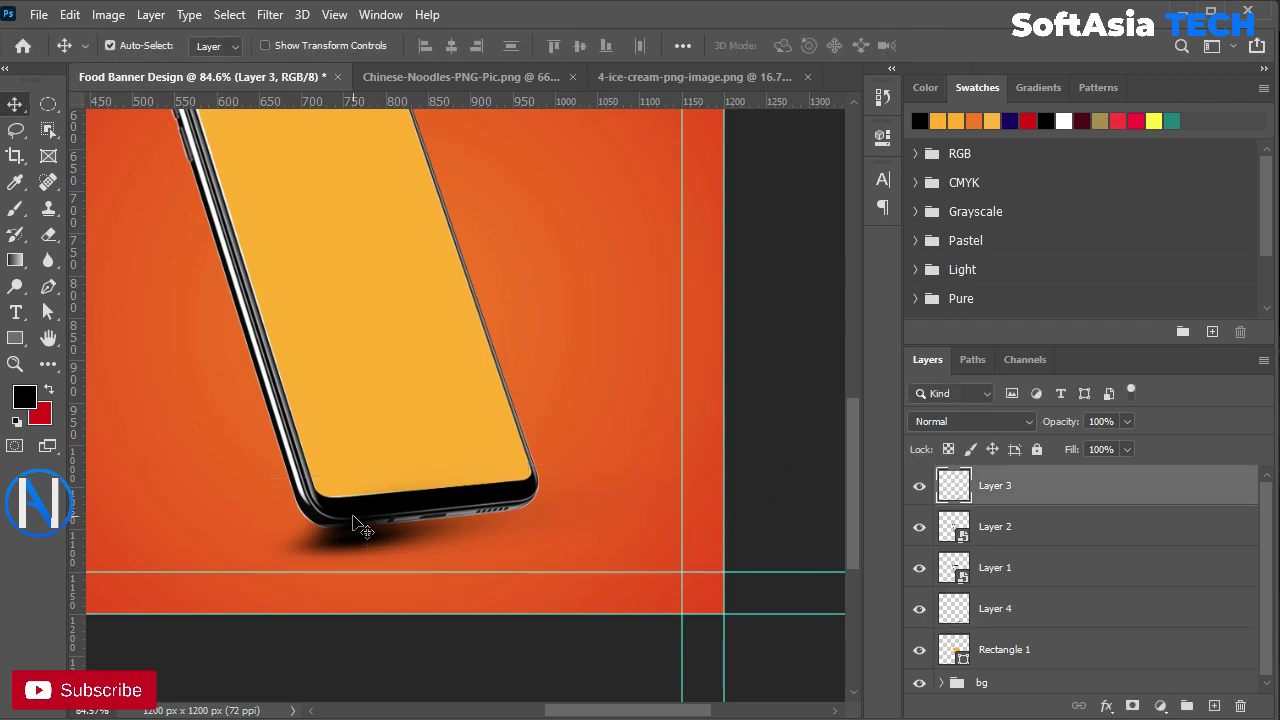
{"action": "key", "text": "ctrl+t"}
{"action": "left_click_drag", "start_coordinate": [594, 503], "coordinate": [697, 503]}
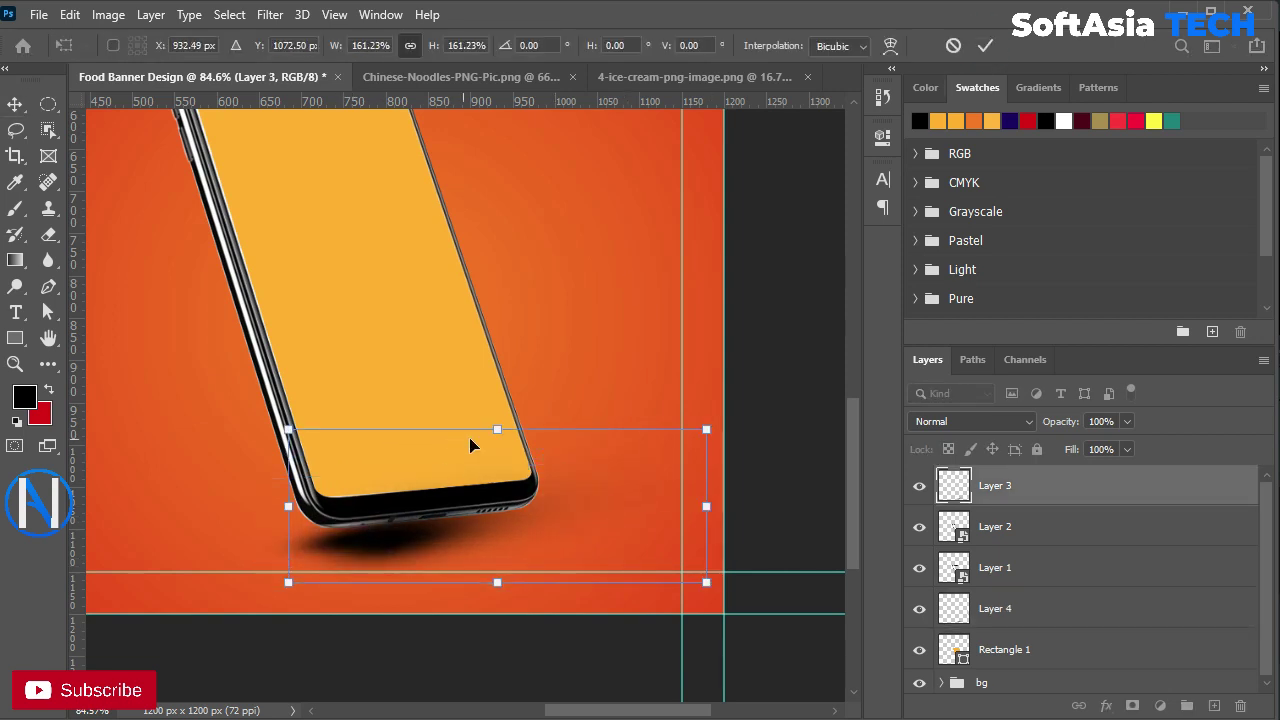
{"action": "left_click_drag", "start_coordinate": [500, 428], "coordinate": [500, 508]}
{"action": "left_click_drag", "start_coordinate": [395, 549], "coordinate": [378, 552]}
{"action": "key", "text": "Return"}
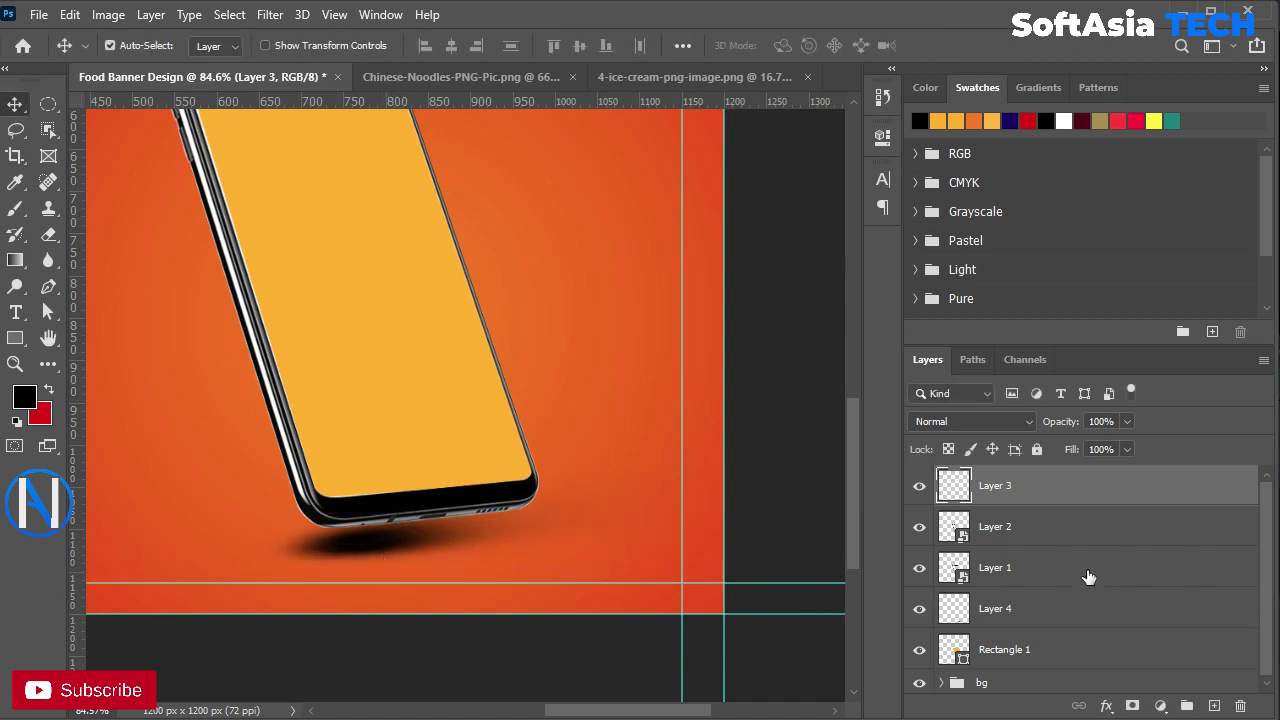
Step: Lower both shadow layers' opacity to 15% and view the whole banner
{"action": "left_click", "coordinate": [1060, 612], "text": "ctrl"}
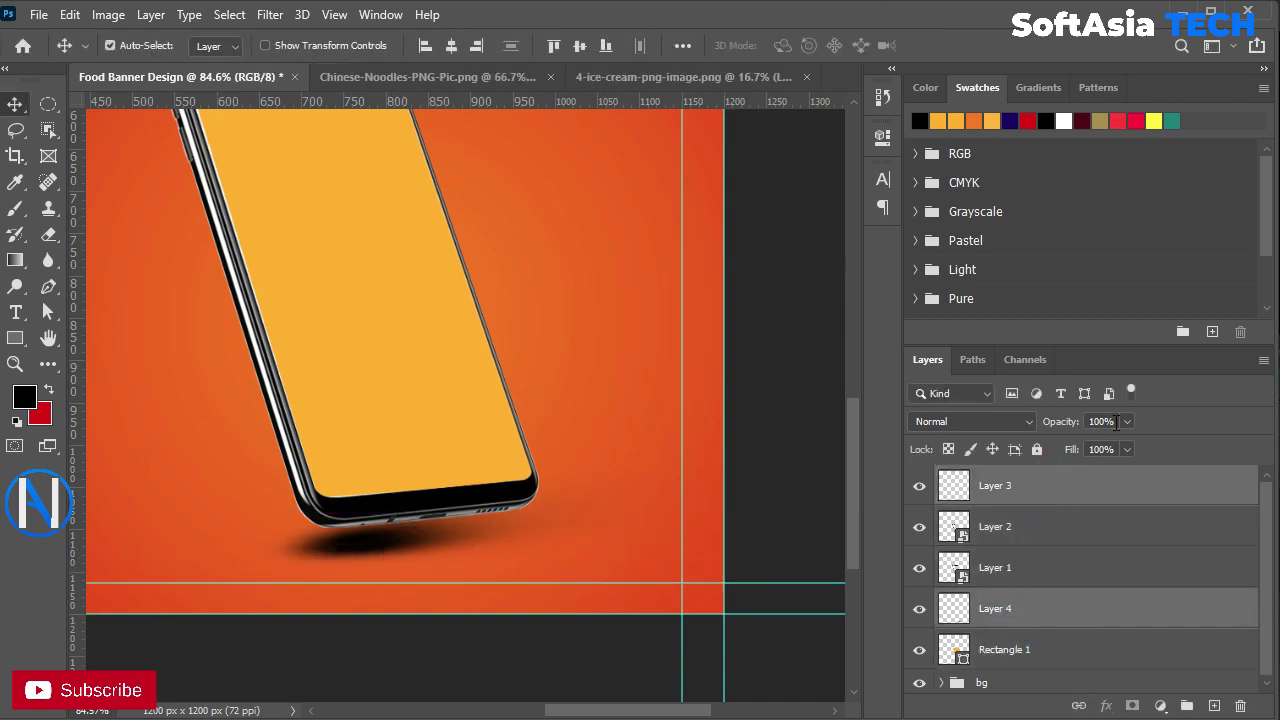
{"action": "type", "text": "500"}
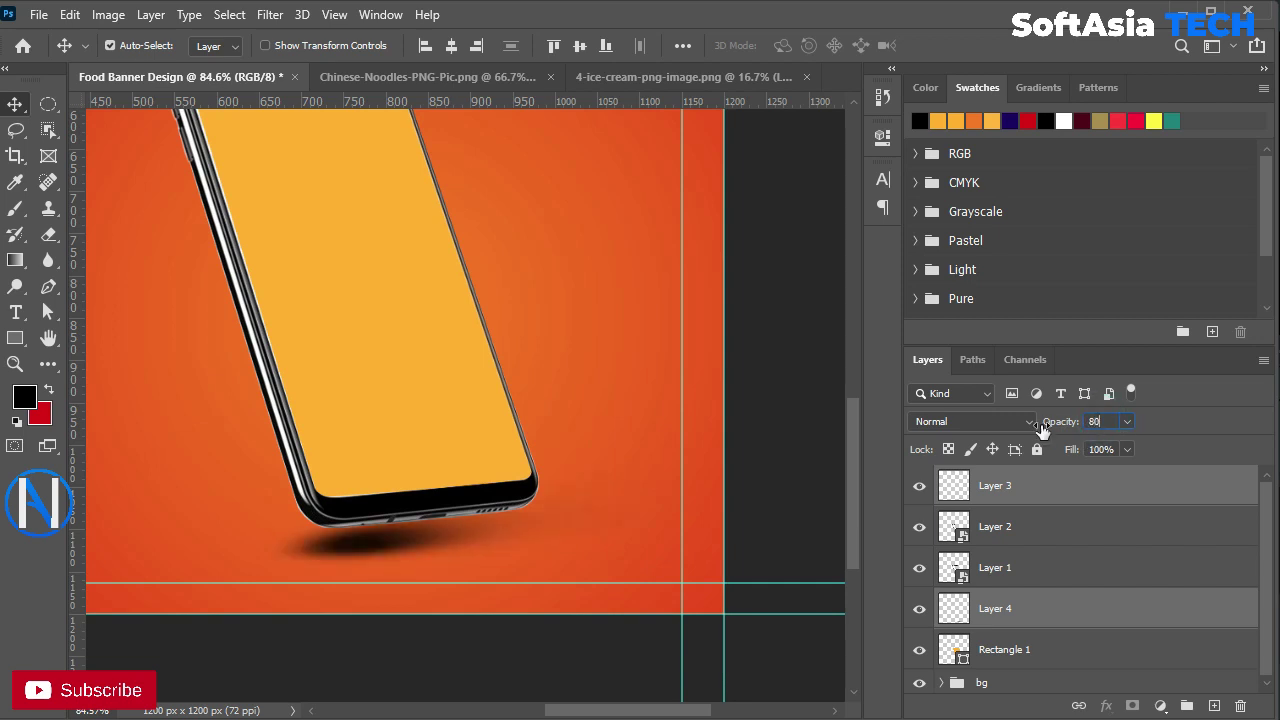
{"action": "key", "text": "Return"}
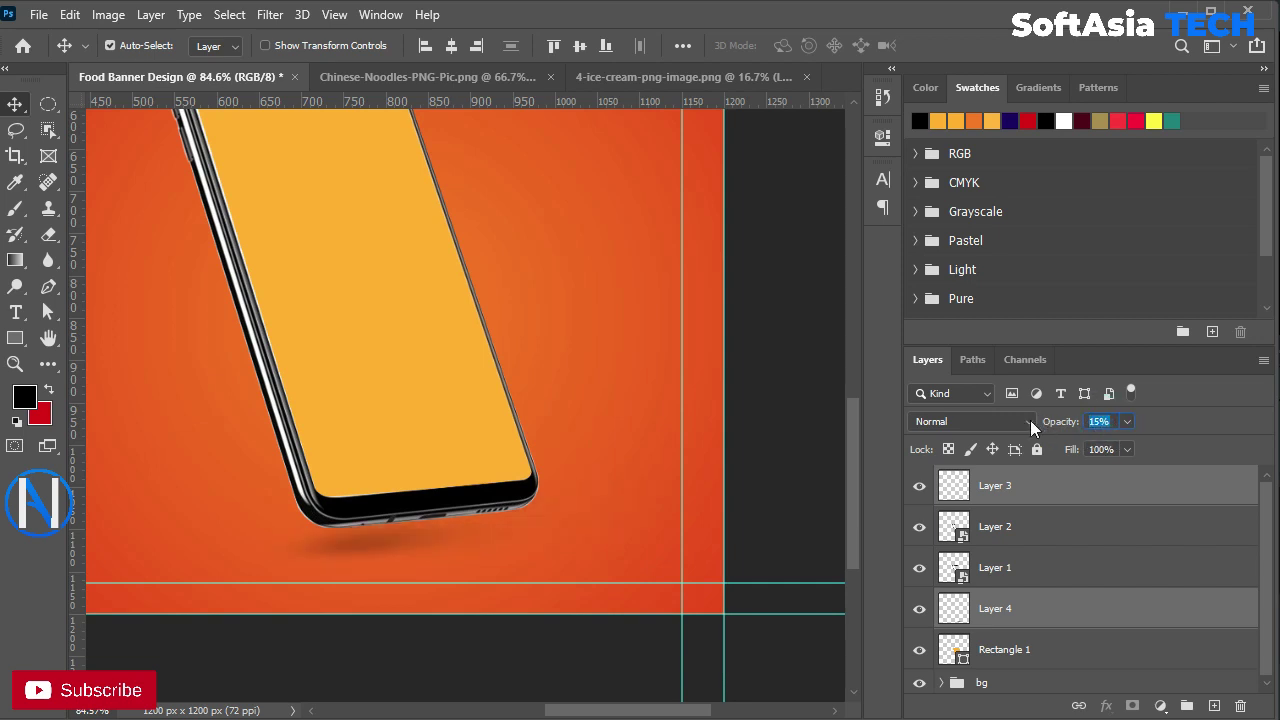
{"action": "type", "text": "75"}
{"action": "key", "text": "ctrl+0"}
Step: Bring the noodle bowl image into the banner and convert it to a Smart Object
{"action": "left_click", "coordinate": [1030, 567]}
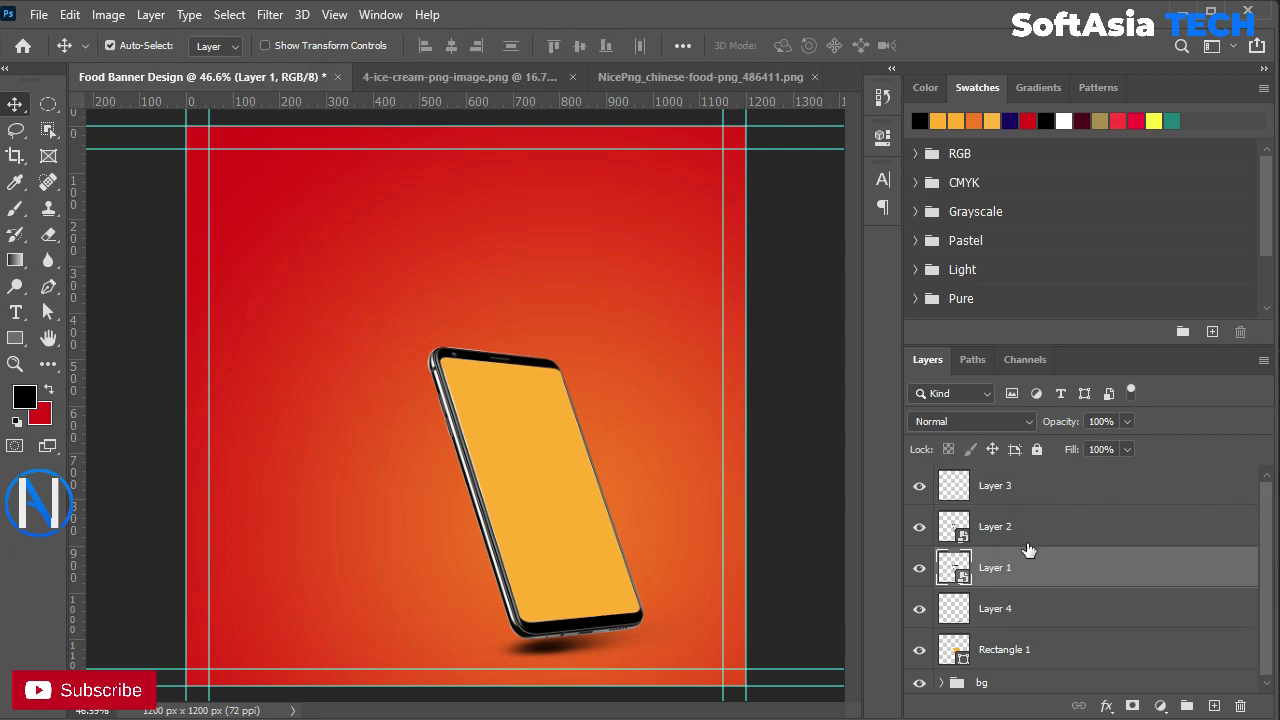
{"action": "left_click", "coordinate": [683, 77]}
{"action": "mouse_move", "coordinate": [536, 463]}
{"action": "left_mouse_down"}
{"action": "mouse_move", "coordinate": [190, 97]}
{"action": "mouse_move", "coordinate": [410, 313]}
{"action": "left_mouse_up"}
{"action": "right_click", "coordinate": [1040, 572]}
{"action": "left_click", "coordinate": [1086, 274]}
Step: Shrink the noodle bowl and position it over the lower part of the phone screen
{"action": "key", "text": "ctrl+t"}
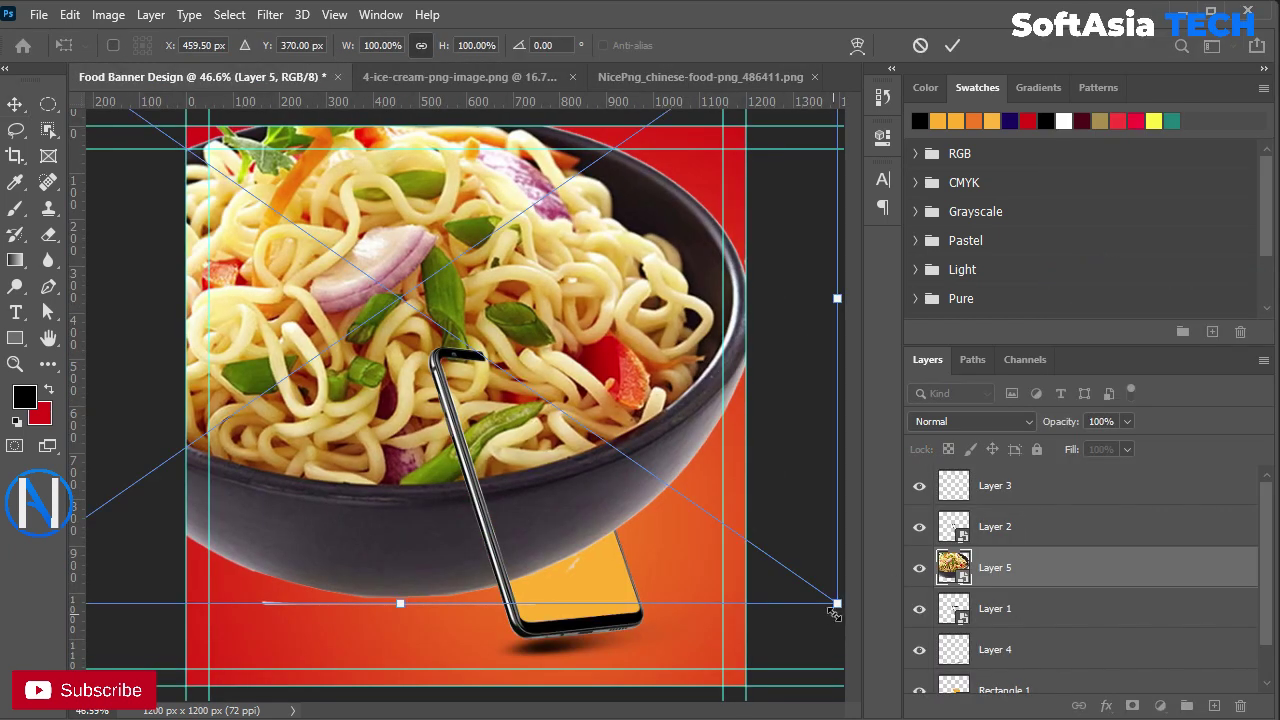
{"action": "left_click_drag", "start_coordinate": [835, 612], "coordinate": [428, 328]}
{"action": "mouse_move", "coordinate": [287, 249]}
{"action": "left_mouse_down"}
{"action": "mouse_move", "coordinate": [663, 520]}
{"action": "mouse_move", "coordinate": [585, 500]}
{"action": "mouse_move", "coordinate": [580, 550]}
{"action": "left_mouse_up"}
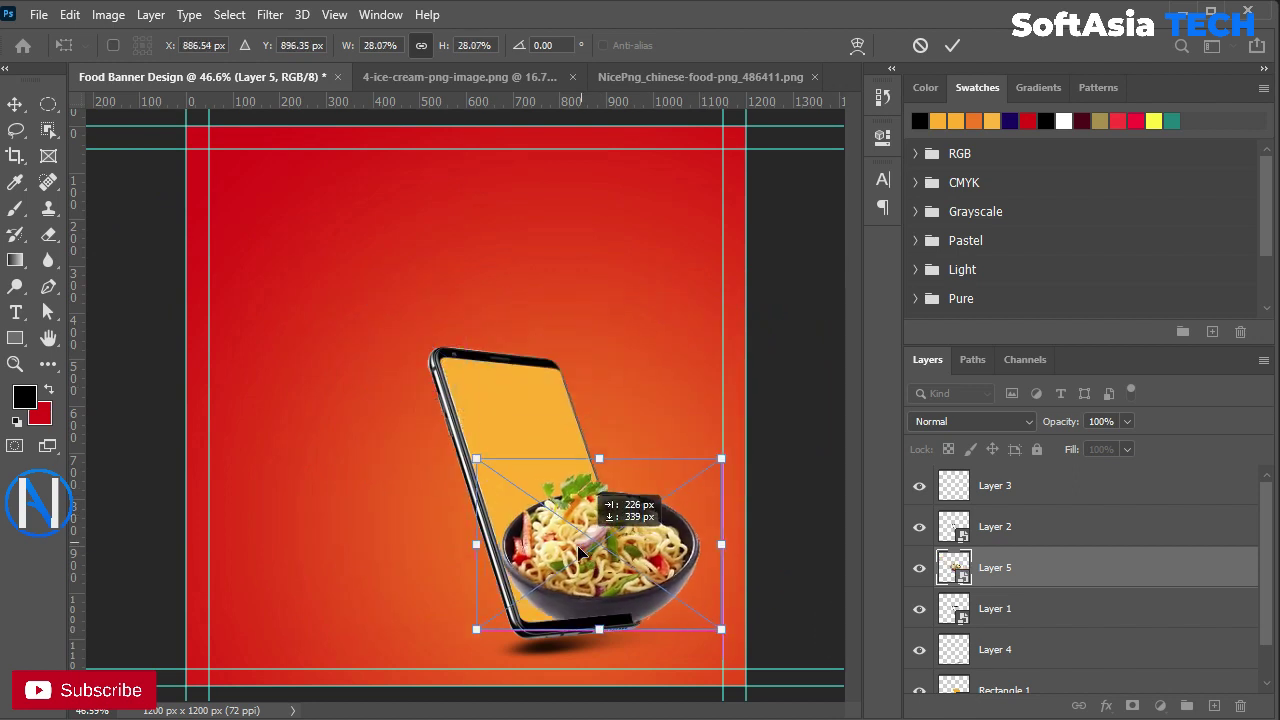
{"action": "scroll", "coordinate": [580, 550], "scroll_direction": "up", "scroll_amount": 3}
{"action": "mouse_move", "coordinate": [535, 468]}
{"action": "left_mouse_down"}
{"action": "mouse_move", "coordinate": [604, 548]}
{"action": "mouse_move", "coordinate": [575, 540]}
{"action": "left_mouse_up"}
{"action": "left_click_drag", "start_coordinate": [741, 411], "coordinate": [720, 409]}
{"action": "mouse_move", "coordinate": [556, 523]}
{"action": "left_mouse_down"}
{"action": "mouse_move", "coordinate": [558, 561]}
{"action": "mouse_move", "coordinate": [626, 549]}
{"action": "left_mouse_up"}
{"action": "left_click_drag", "start_coordinate": [590, 550], "coordinate": [590, 525]}
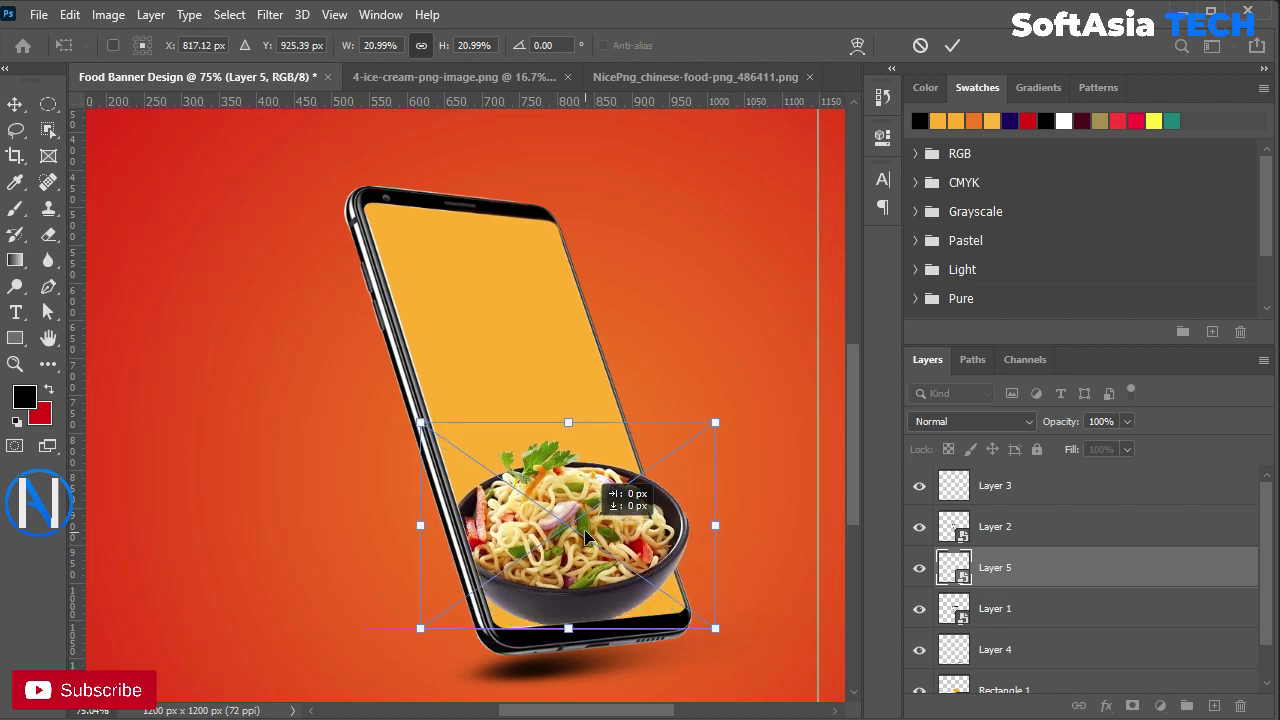
{"action": "key", "text": "Return"}
Step: Add a blank layer mask to phone Layer 2
{"action": "left_click", "coordinate": [995, 526]}
{"action": "left_click", "coordinate": [1132, 706]}
{"action": "left_click", "coordinate": [15, 208]}
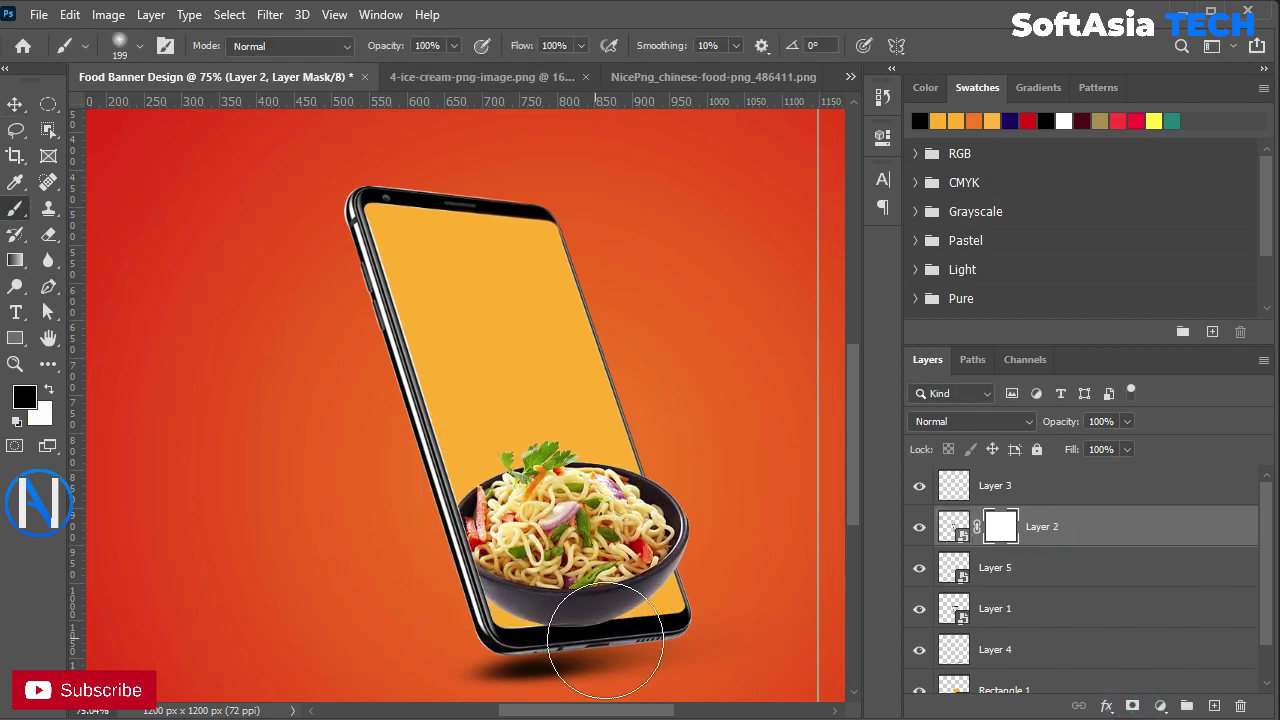
Step: Move the noodle bowl slightly down and right
{"action": "left_click", "coordinate": [991, 578]}
{"action": "key", "text": "v"}
{"action": "left_click_drag", "start_coordinate": [582, 500], "coordinate": [590, 516]}
Step: Paint black on Layer 2's mask at the bowl's base, undoing the stray stroke
{"action": "left_click", "coordinate": [1003, 530]}
{"action": "key", "text": "x"}
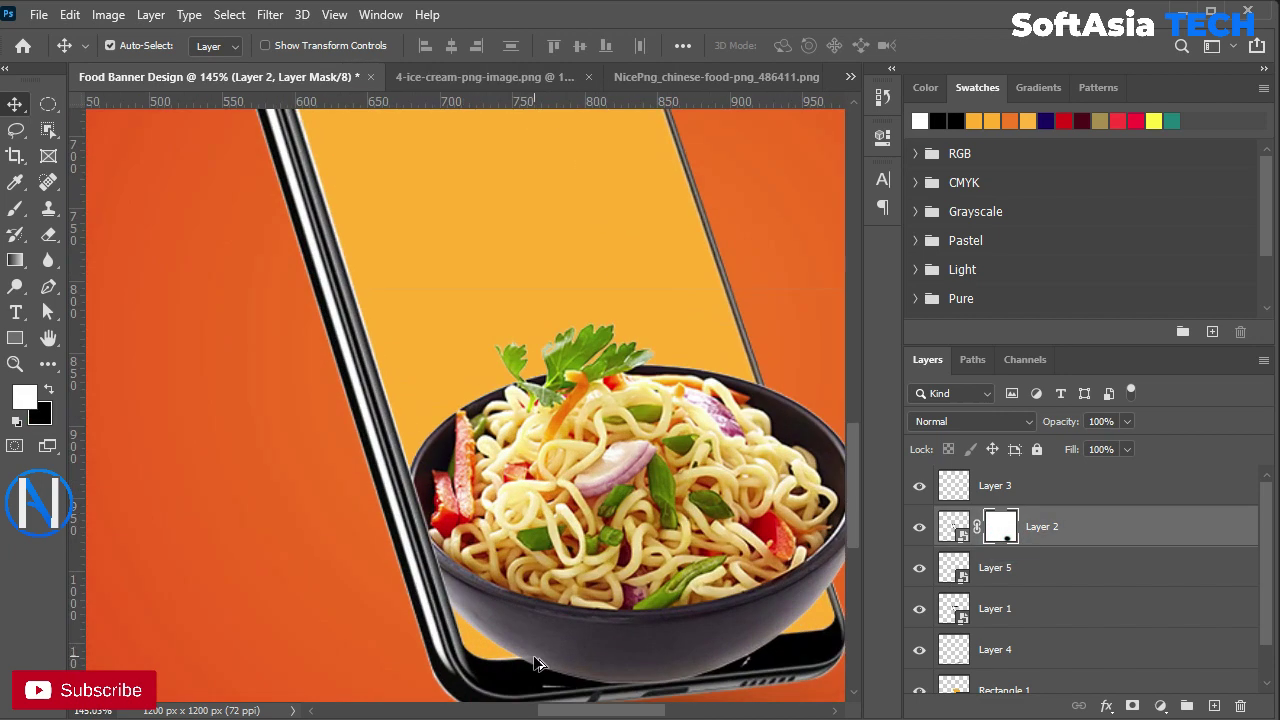
{"action": "scroll", "coordinate": [590, 595], "scroll_direction": "up", "scroll_amount": 5}
{"action": "key", "text": "b"}
{"action": "key", "text": "x"}
{"action": "mouse_move", "coordinate": [528, 500]}
{"action": "left_mouse_down"}
{"action": "mouse_move", "coordinate": [514, 528]}
{"action": "mouse_move", "coordinate": [623, 557]}
{"action": "mouse_move", "coordinate": [717, 484]}
{"action": "left_mouse_up"}
{"action": "key", "text": "ctrl+z"}
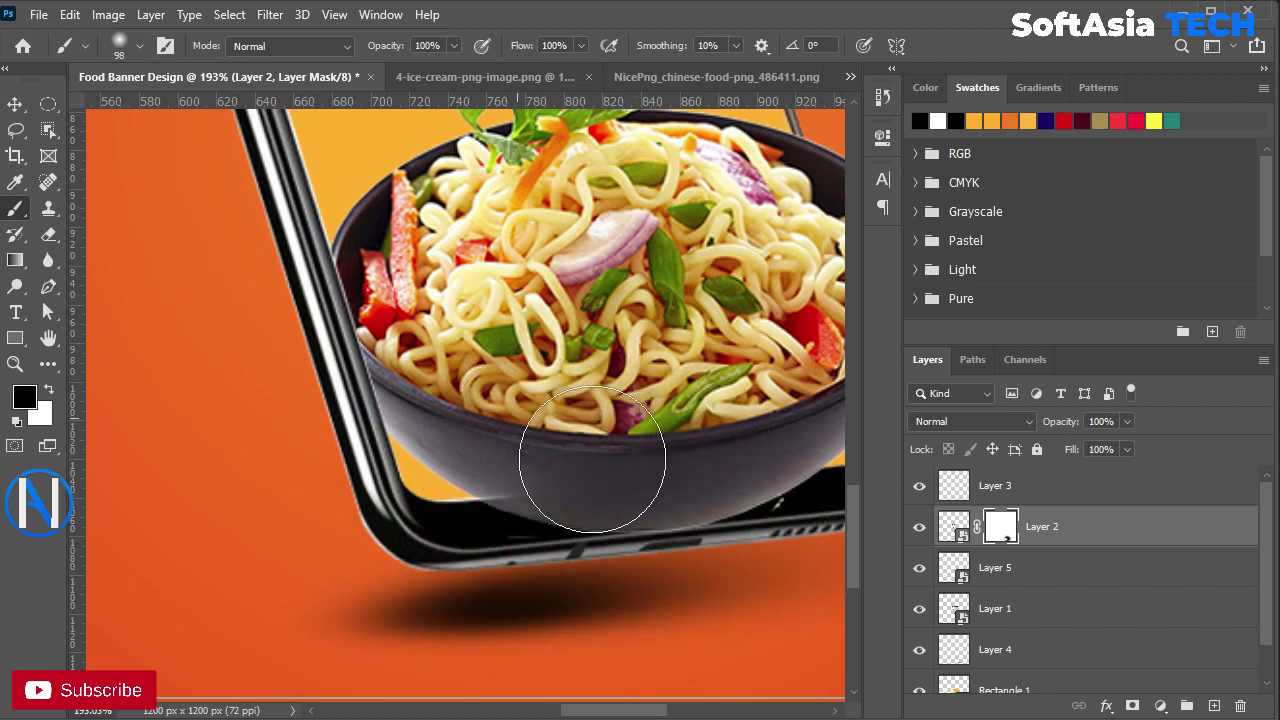
{"action": "scroll", "coordinate": [548, 516], "scroll_direction": "up", "scroll_amount": 3}
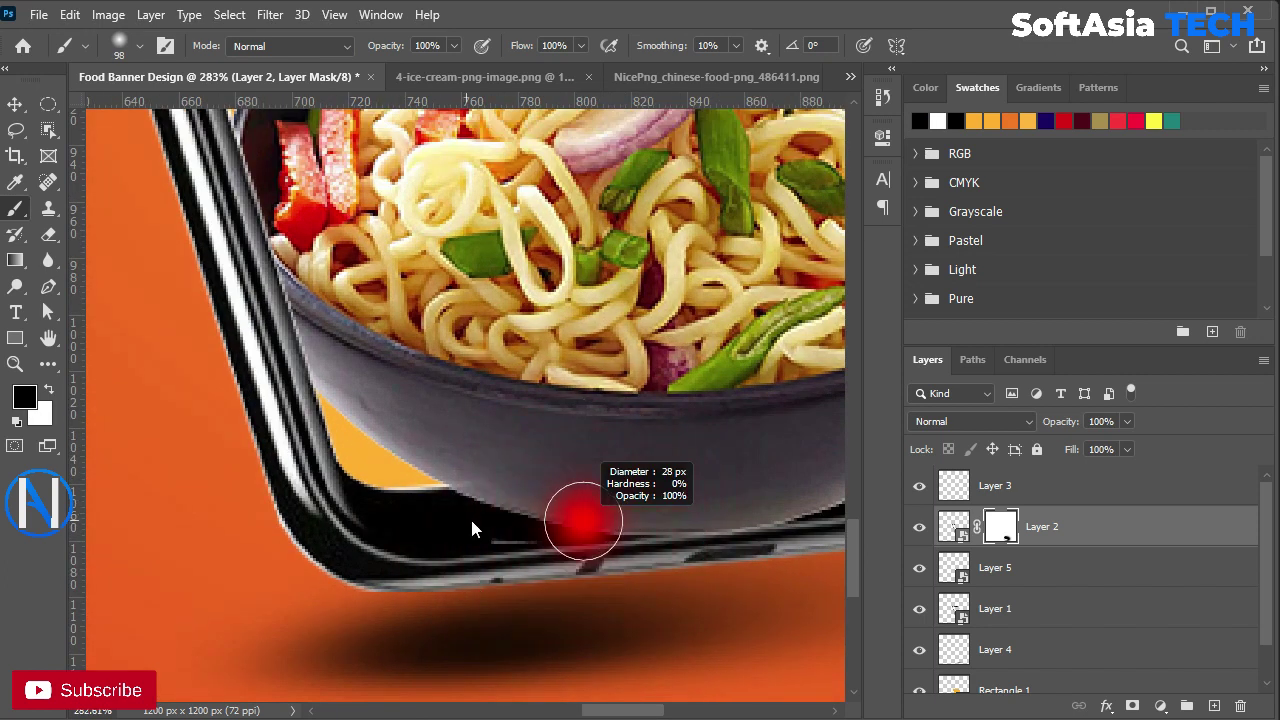
{"action": "scroll", "coordinate": [717, 586], "scroll_direction": "down", "scroll_amount": 3}
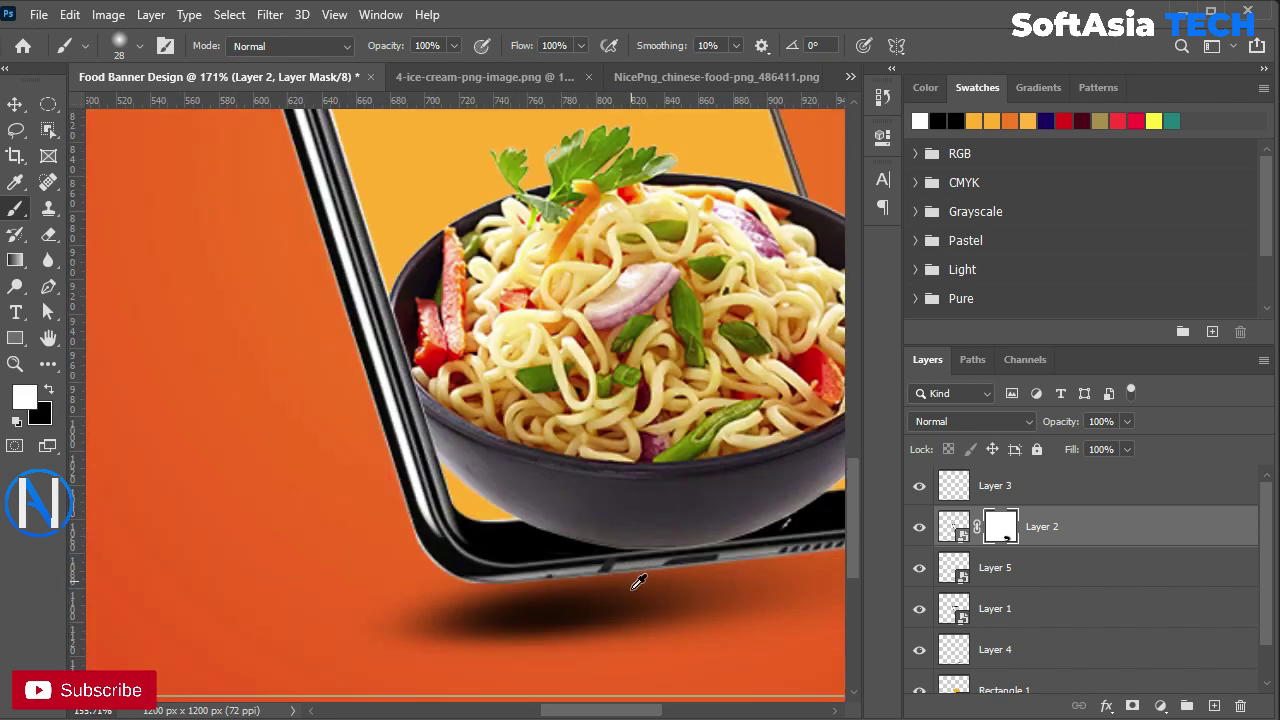
{"action": "scroll", "coordinate": [717, 586], "scroll_direction": "down", "scroll_amount": 5}
{"action": "left_click", "coordinate": [995, 567]}
Step: Nudge the noodle bowl slightly left and rotate it a little
{"action": "key", "text": "v"}
{"action": "left_click_drag", "start_coordinate": [651, 520], "coordinate": [646, 521]}
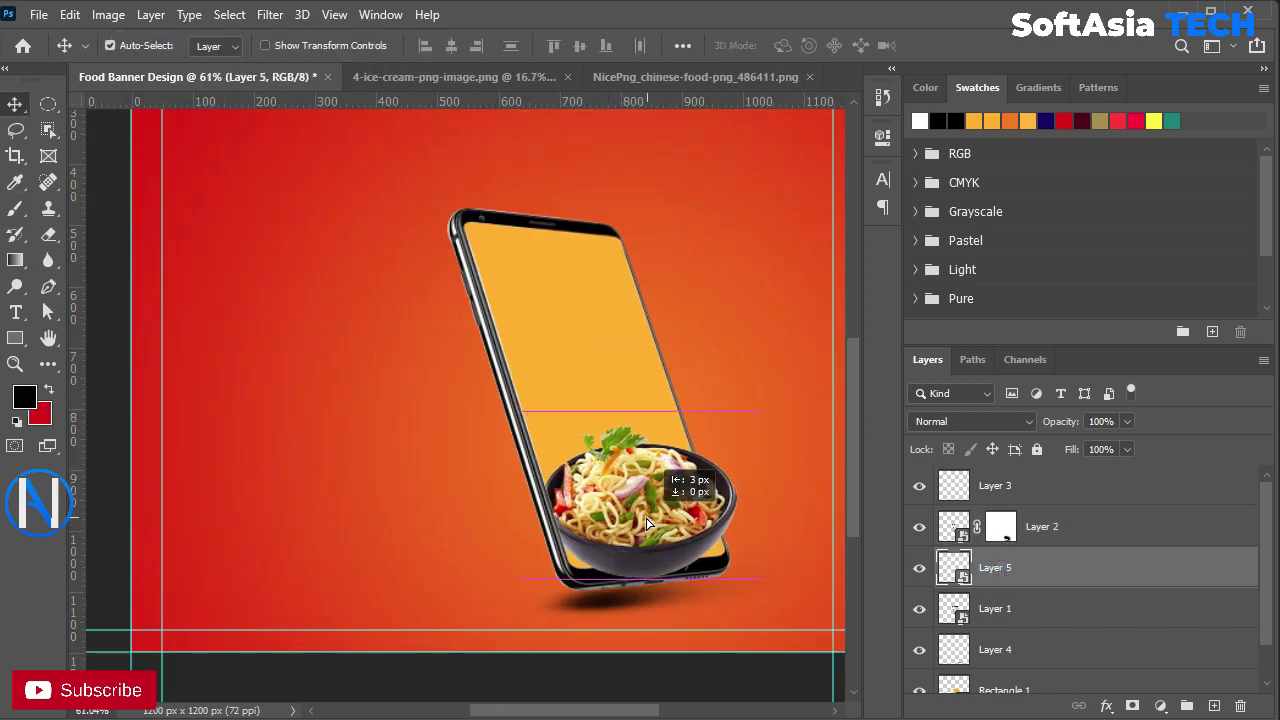
{"action": "key", "text": "ctrl+t"}
{"action": "left_click_drag", "start_coordinate": [749, 414], "coordinate": [751, 420]}
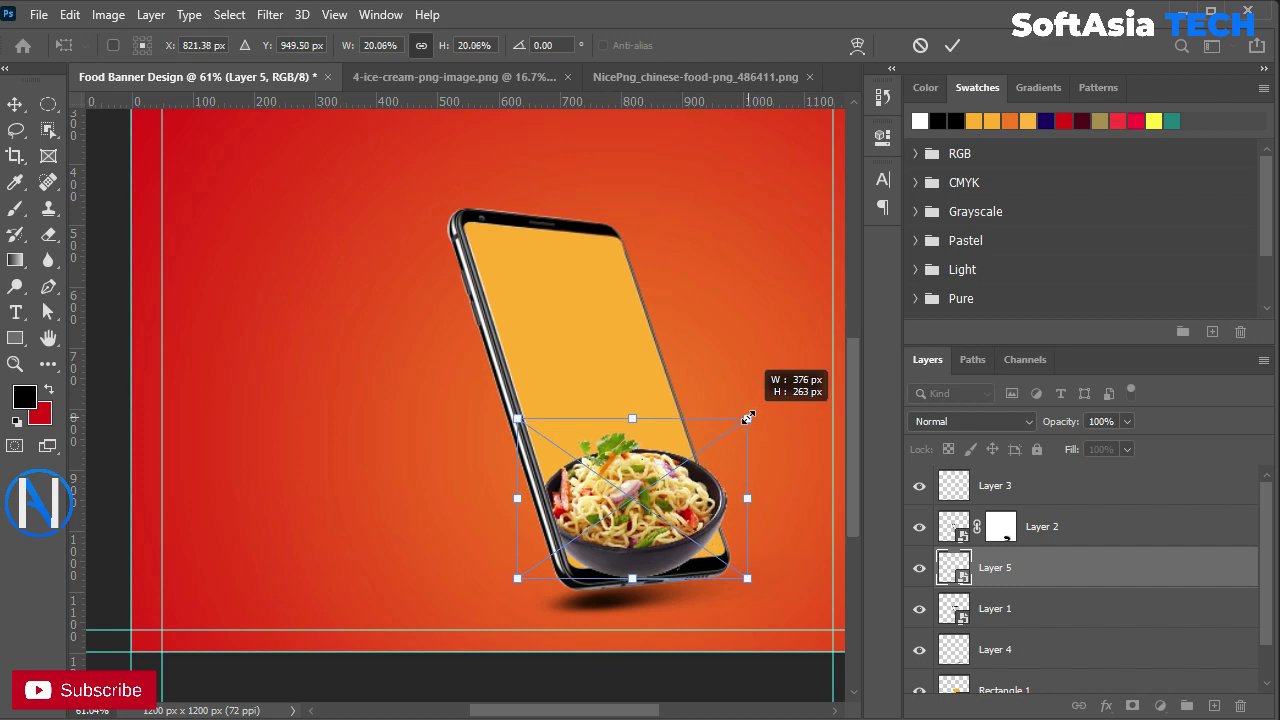
{"action": "key", "text": "Return"}
Step: Bring the ice-cream image into the banner and shrink it to fit
{"action": "left_click", "coordinate": [455, 76]}
{"action": "left_click_drag", "start_coordinate": [450, 350], "coordinate": [643, 491]}
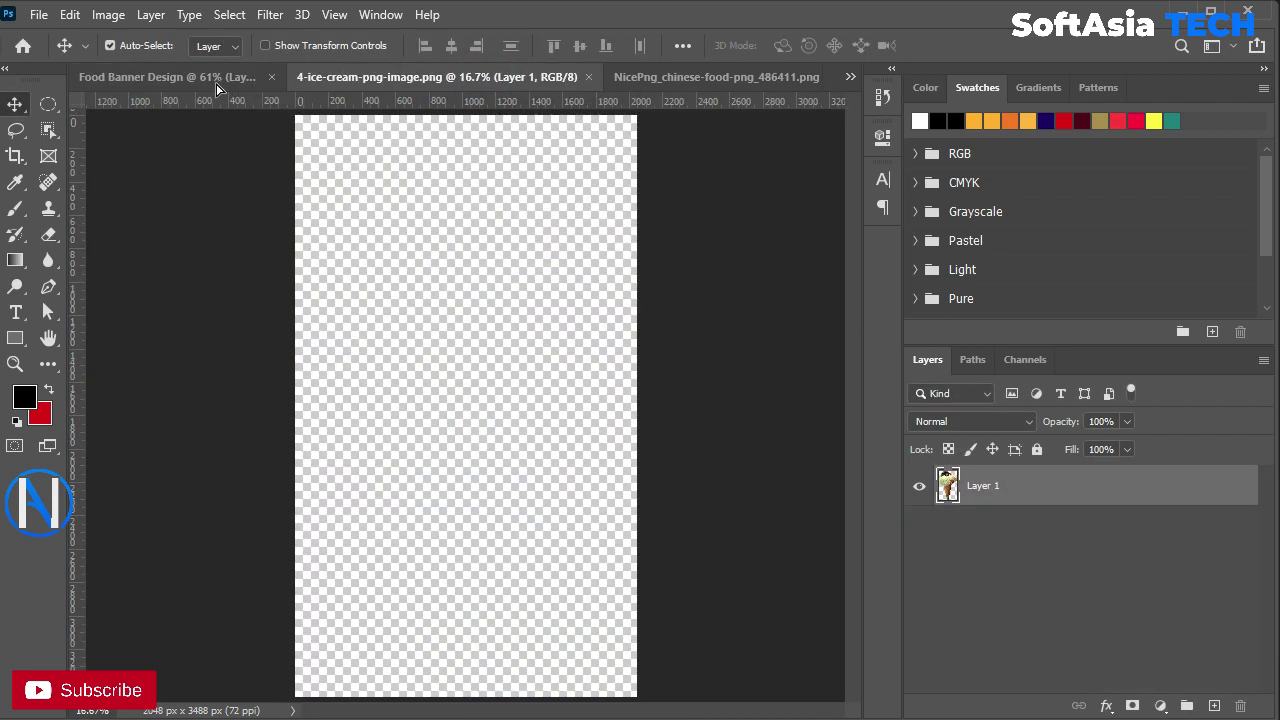
{"action": "right_click", "coordinate": [1045, 567]}
{"action": "left_click", "coordinate": [514, 324]}
{"action": "key", "text": "ctrl+t"}
{"action": "key", "text": "ctrl+0"}
{"action": "left_click_drag", "start_coordinate": [217, 480], "coordinate": [505, 486]}
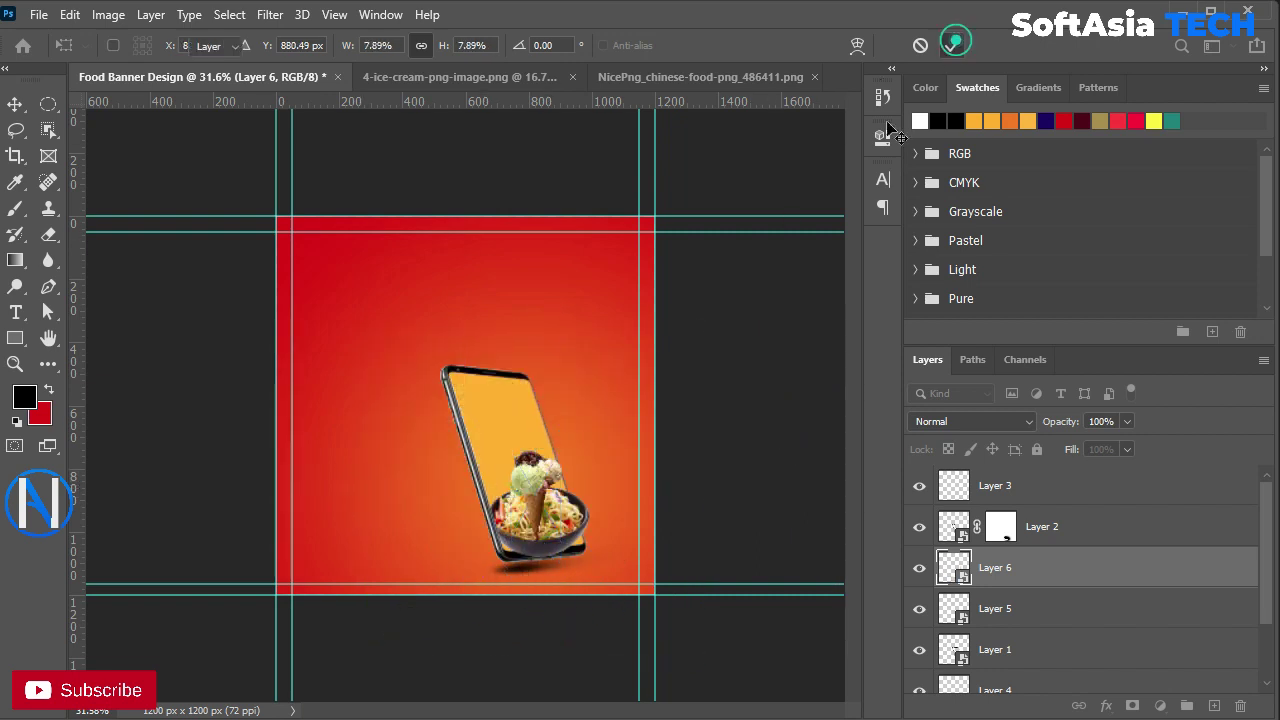
Step: Place the ice cream beneath the bowl layer, tilted and enlarged beside the bowl
{"action": "scroll", "coordinate": [514, 472], "scroll_direction": "up", "scroll_amount": 5}
{"action": "left_click_drag", "start_coordinate": [995, 567], "coordinate": [1029, 614]}
{"action": "left_click_drag", "start_coordinate": [737, 451], "coordinate": [726, 470]}
{"action": "left_click_drag", "start_coordinate": [600, 470], "coordinate": [680, 445]}
{"action": "mouse_move", "coordinate": [828, 430]}
{"action": "left_mouse_down"}
{"action": "mouse_move", "coordinate": [714, 465]}
{"action": "mouse_move", "coordinate": [725, 383]}
{"action": "mouse_move", "coordinate": [710, 381]}
{"action": "left_mouse_up"}
{"action": "left_click_drag", "start_coordinate": [673, 515], "coordinate": [653, 503]}
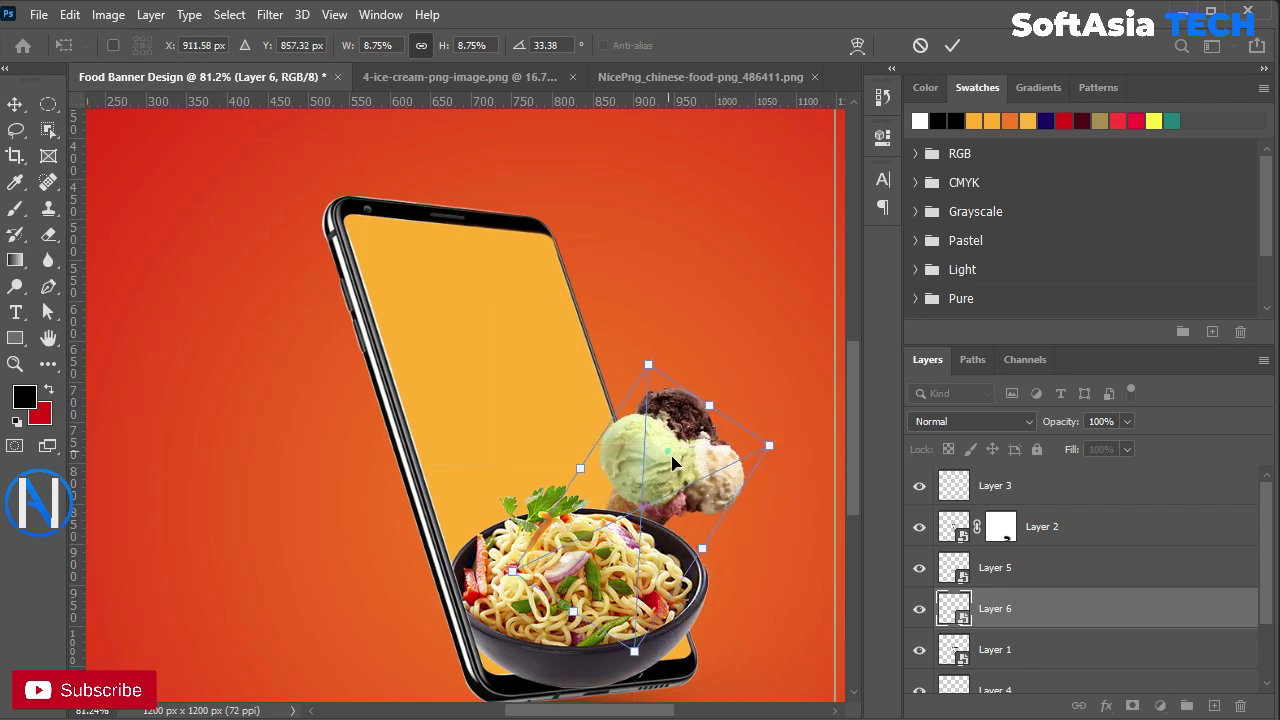
{"action": "left_click", "coordinate": [952, 45]}
Step: Enlarge the bowl and ice cream together and shift them left
{"action": "scroll", "coordinate": [622, 525], "scroll_direction": "down", "scroll_amount": 2}
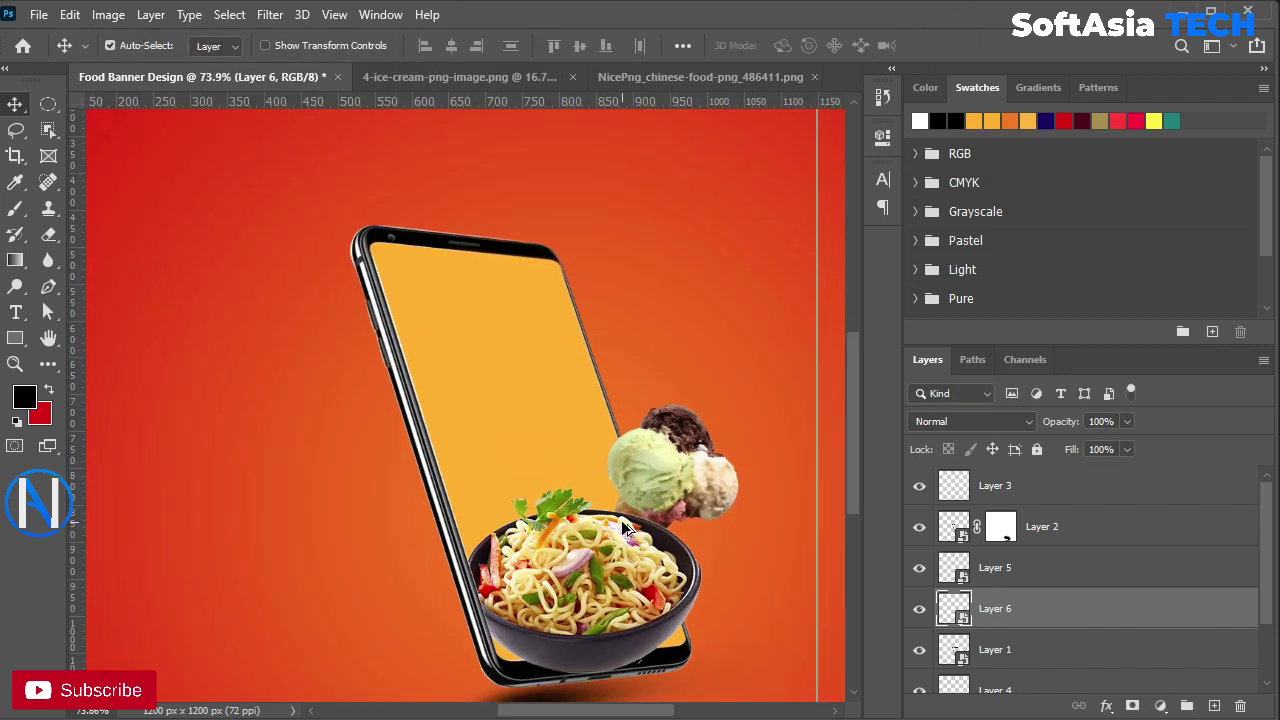
{"action": "left_click", "coordinate": [1013, 572], "text": "shift"}
{"action": "key", "text": "ctrl+t"}
{"action": "left_click_drag", "start_coordinate": [737, 394], "coordinate": [778, 369]}
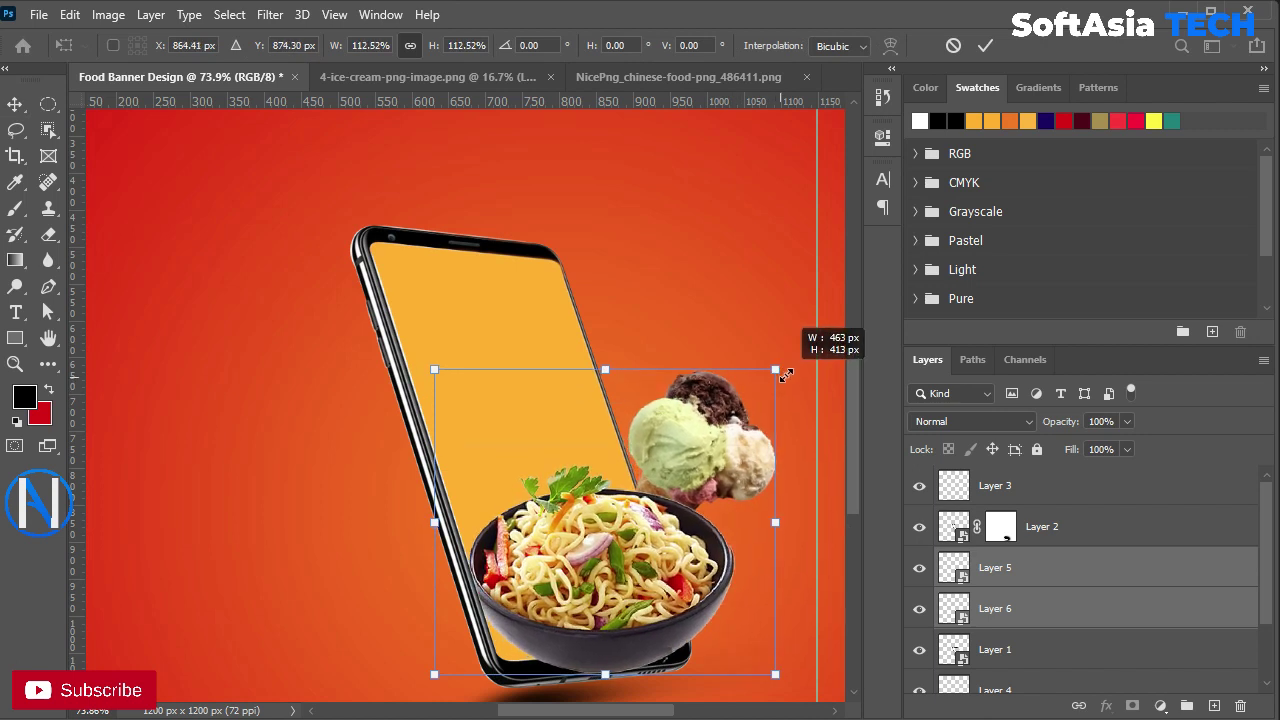
{"action": "left_click_drag", "start_coordinate": [714, 571], "coordinate": [700, 570]}
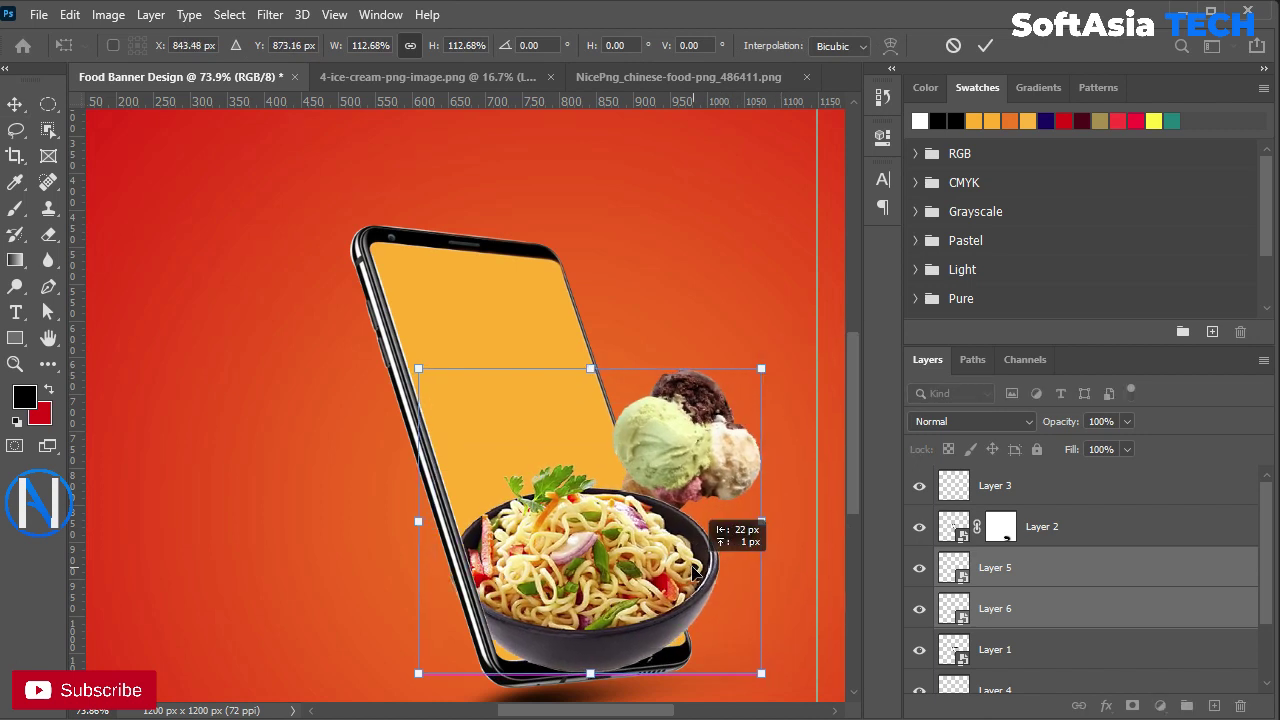
{"action": "key", "text": "Return"}
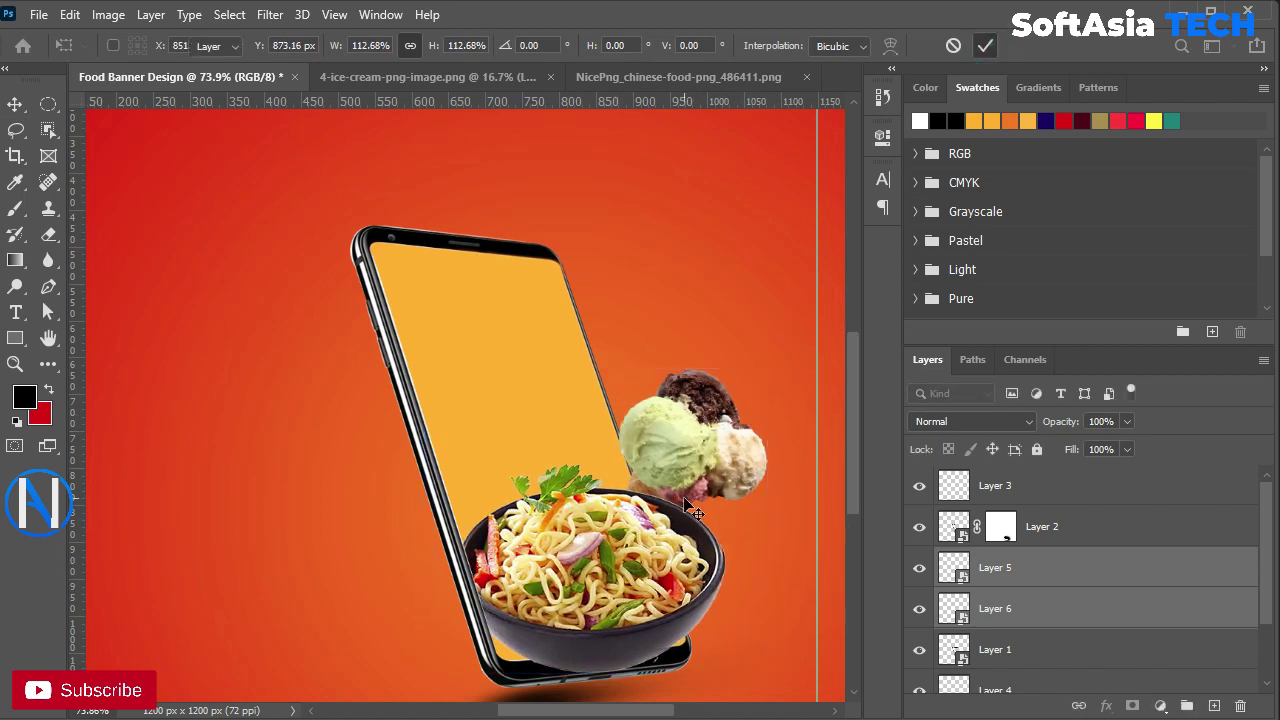
{"action": "scroll", "coordinate": [620, 480], "scroll_direction": "down", "scroll_amount": 1}
{"action": "scroll", "coordinate": [565, 497], "scroll_direction": "down", "scroll_amount": 1}
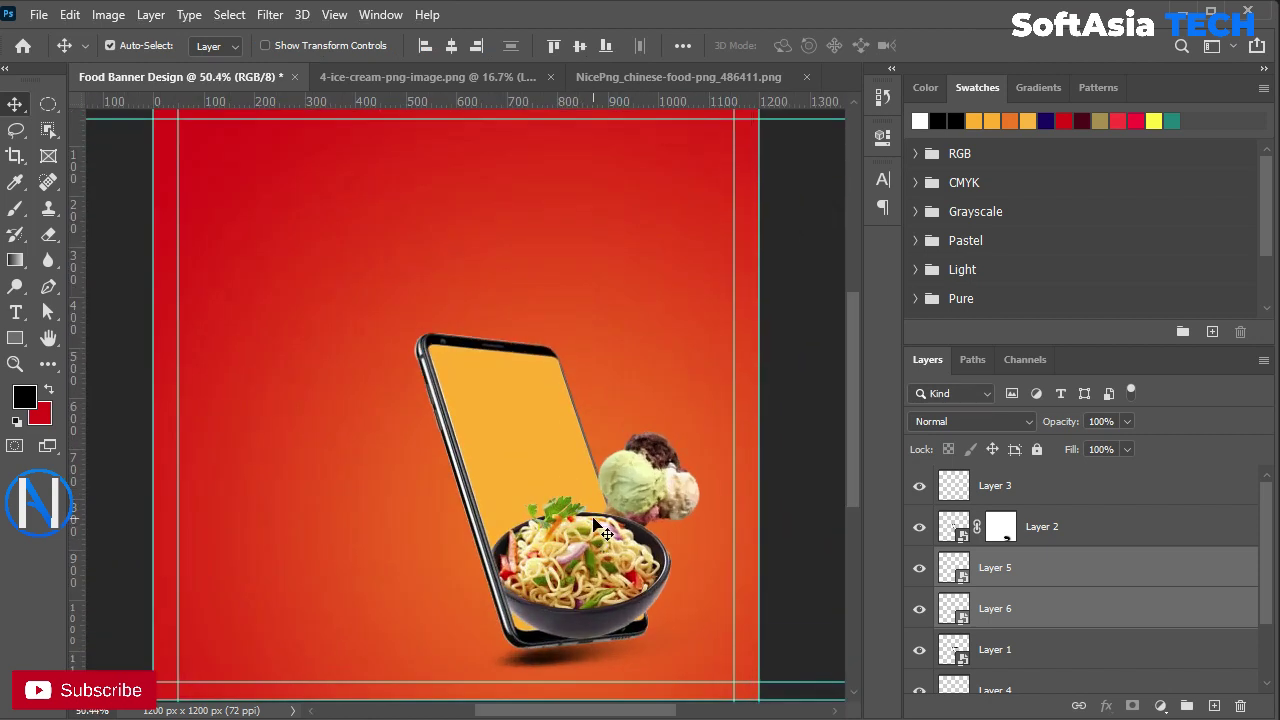
Step: Rotate both food layers slightly, then tilt the ice cream a bit more
{"action": "key", "text": "ctrl+t"}
{"action": "left_click_drag", "start_coordinate": [712, 428], "coordinate": [705, 418]}
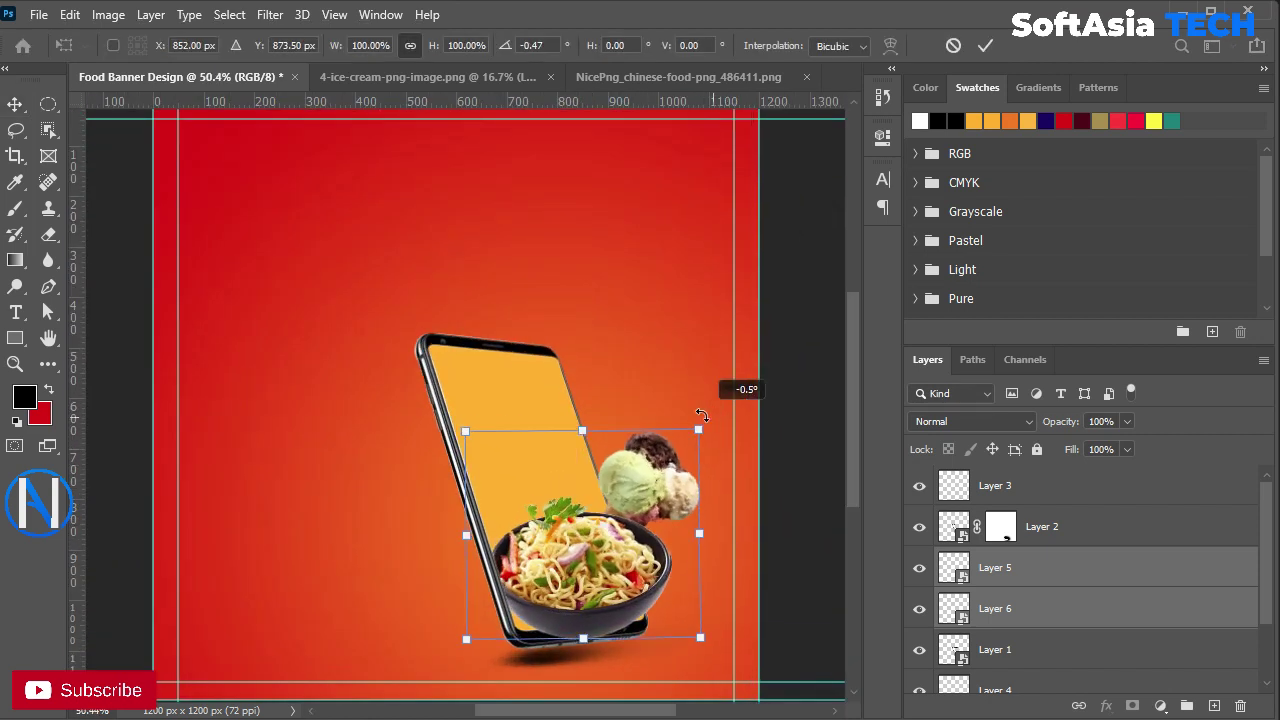
{"action": "left_click", "coordinate": [995, 608]}
{"action": "key", "text": "ctrl+t"}
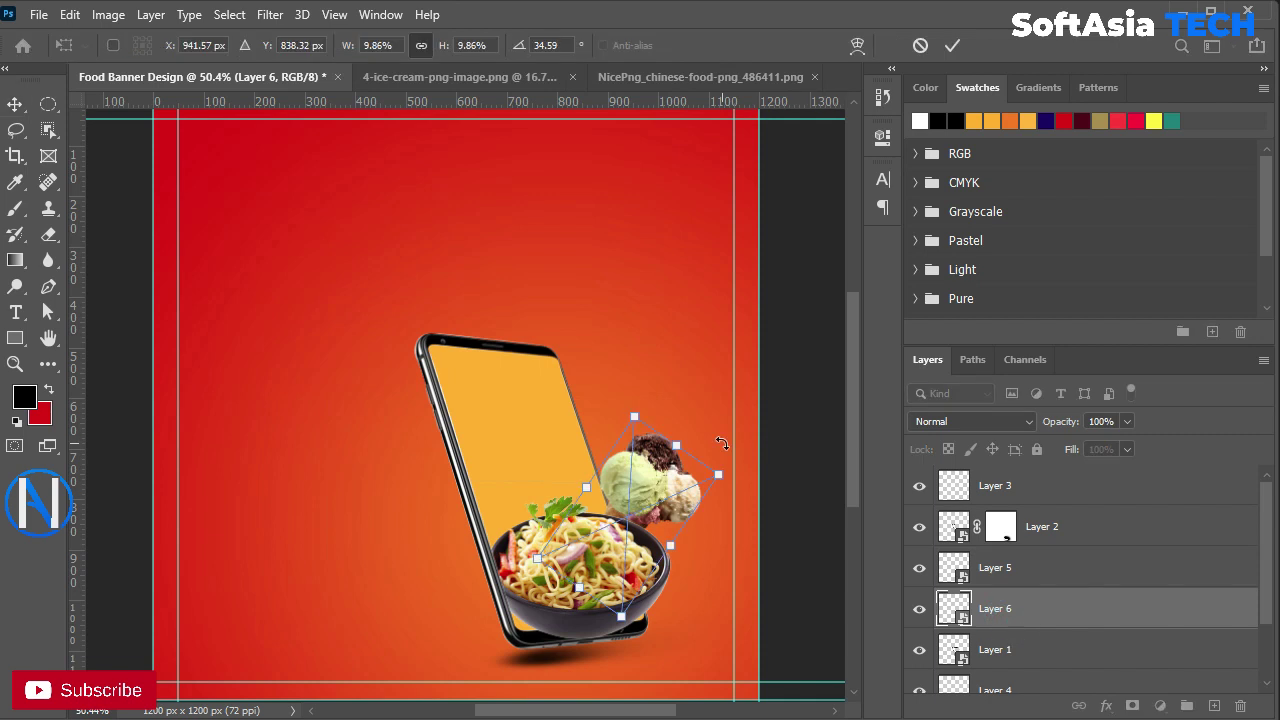
{"action": "left_click_drag", "start_coordinate": [716, 410], "coordinate": [731, 448]}
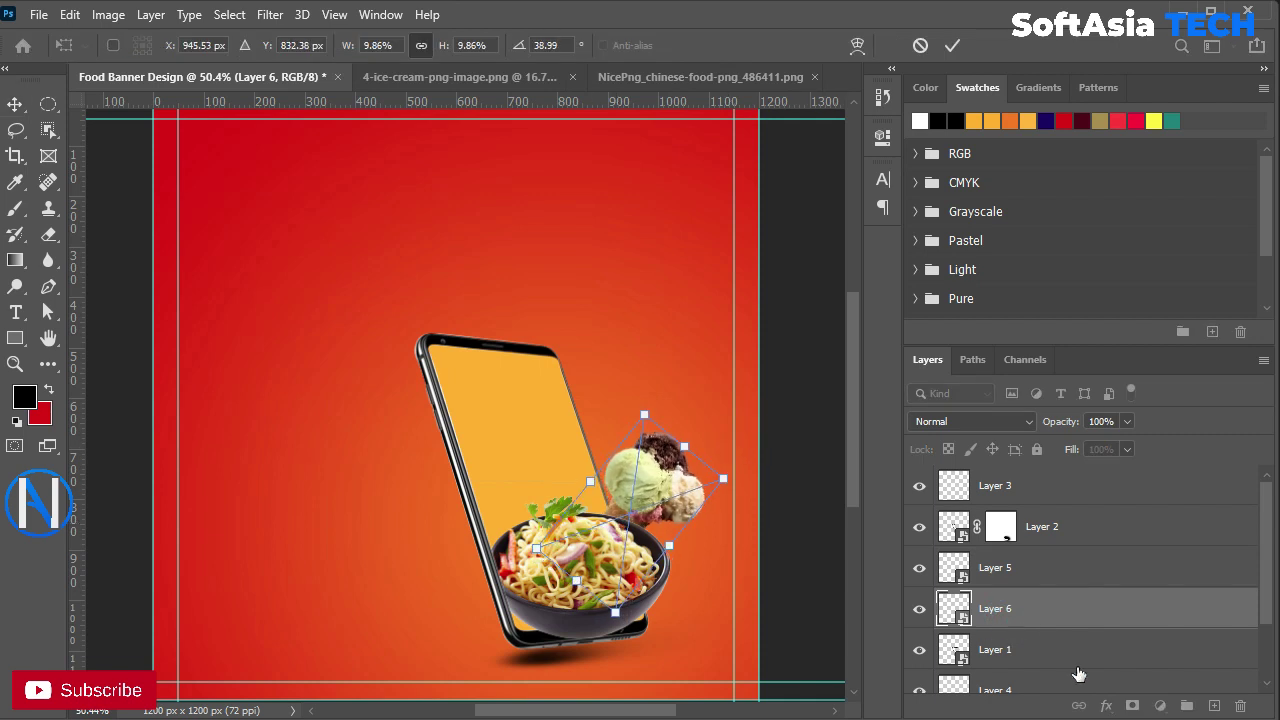
{"action": "key", "text": "Return"}
{"action": "scroll", "coordinate": [1043, 609], "scroll_direction": "down", "scroll_amount": 2}
Step: Group the picture layers into a group named 'image' and select Layer 3 inside
{"action": "left_click", "coordinate": [1080, 657]}
{"action": "scroll", "coordinate": [1013, 500], "scroll_direction": "up", "scroll_amount": 2}
{"action": "left_click", "coordinate": [1013, 500], "text": "shift"}
{"action": "key", "text": "ctrl+g"}
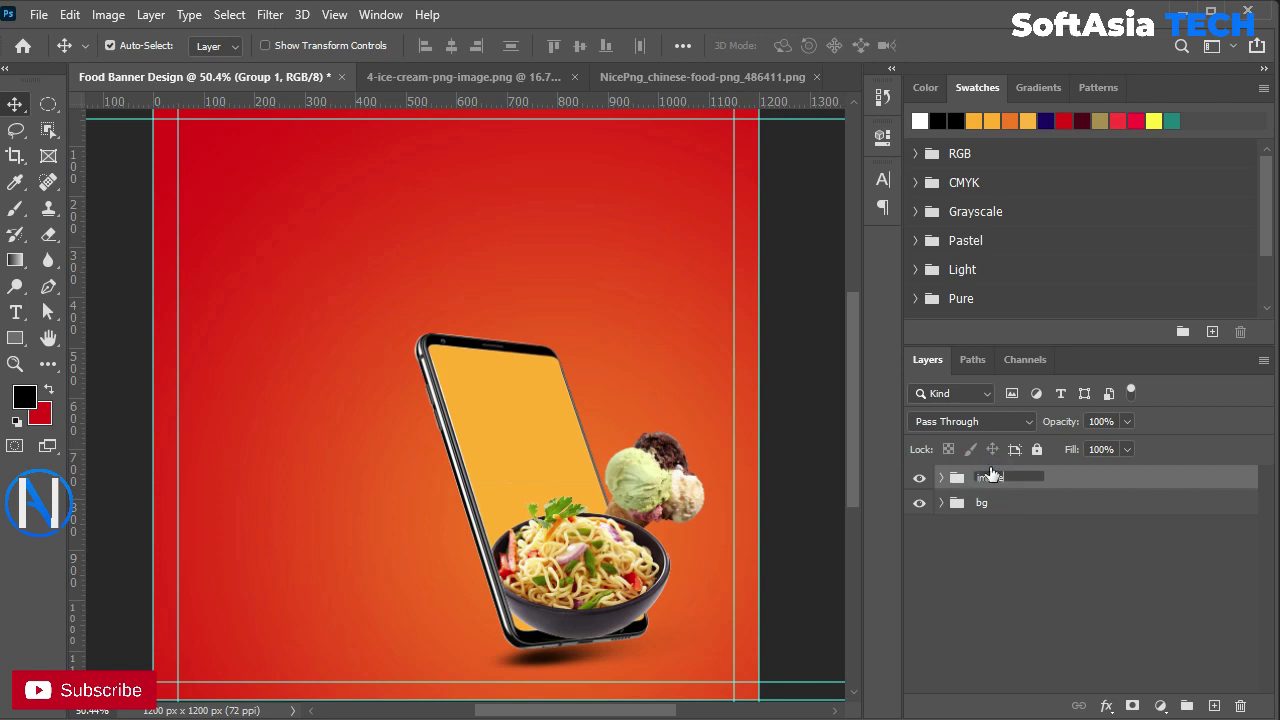
{"action": "left_click", "coordinate": [1080, 477]}
{"action": "left_click", "coordinate": [940, 477]}
{"action": "left_click", "coordinate": [1090, 512]}
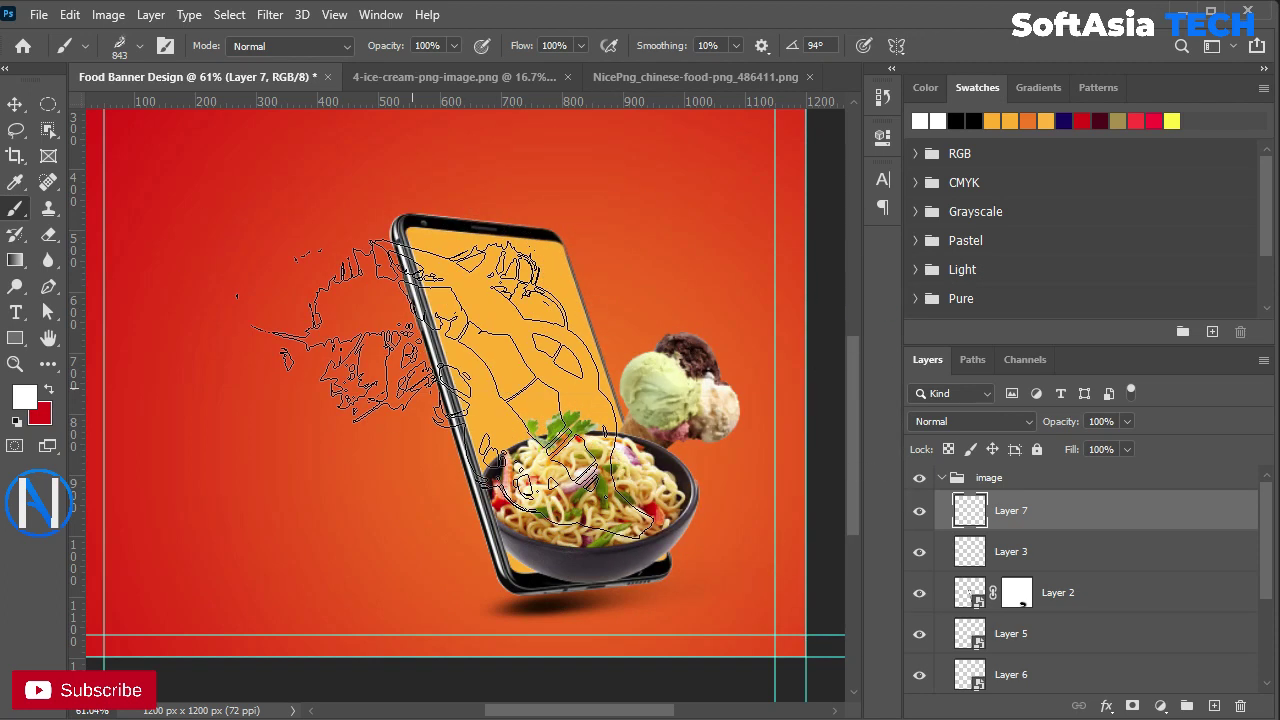
Step: Stamp white smoke over the phone and bowl, add a layer mask, and make it fainter
{"action": "left_click", "coordinate": [470, 380]}
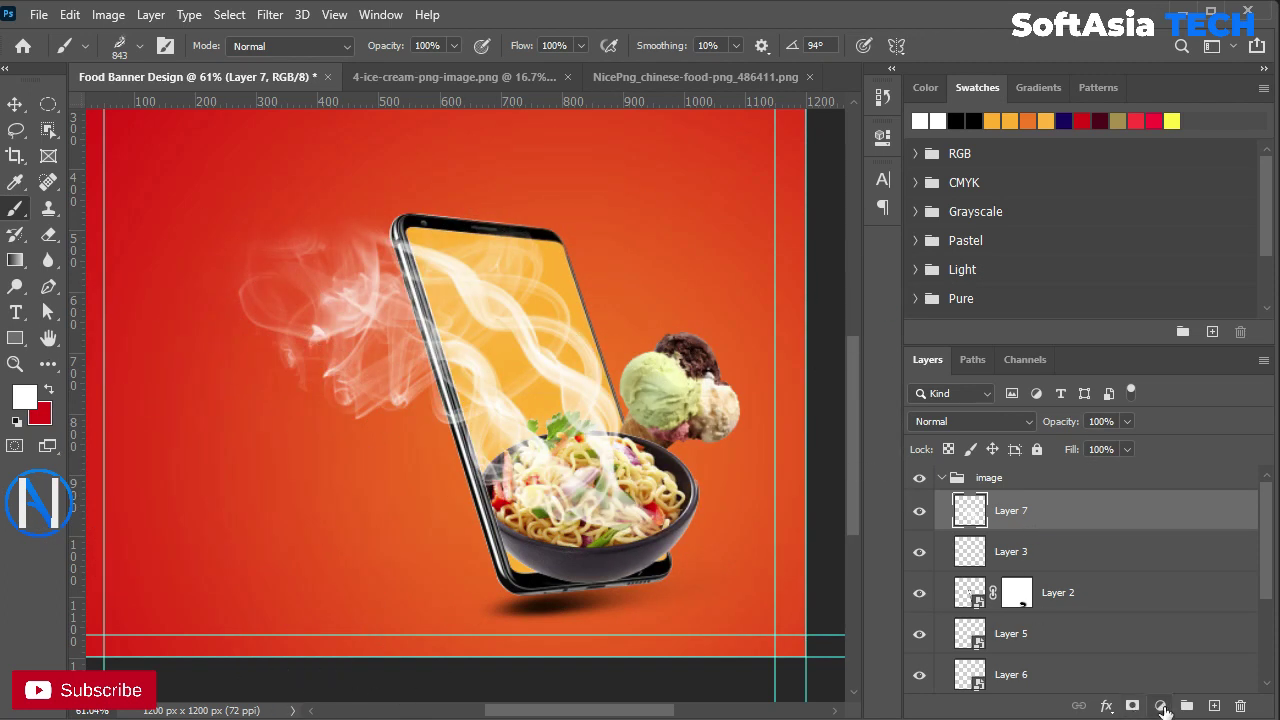
{"action": "left_click", "coordinate": [1132, 706]}
{"action": "right_click", "coordinate": [608, 409]}
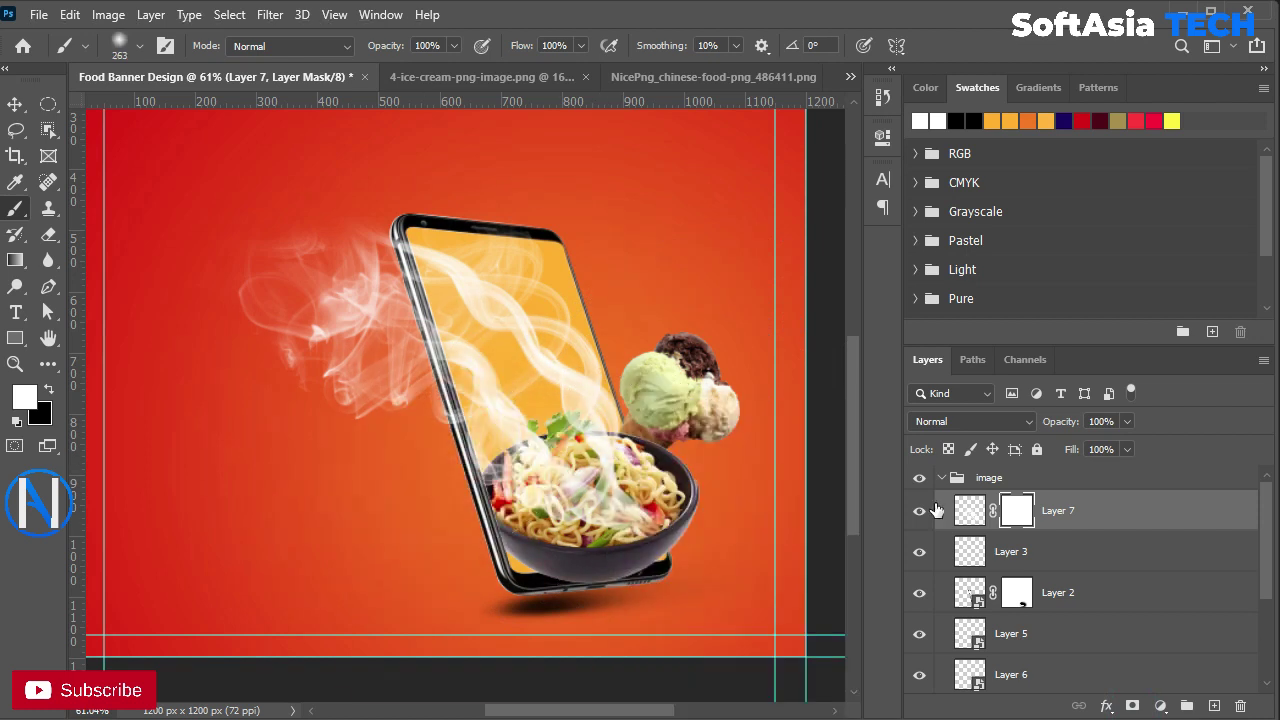
{"action": "left_click_drag", "start_coordinate": [1132, 445], "coordinate": [1056, 446]}
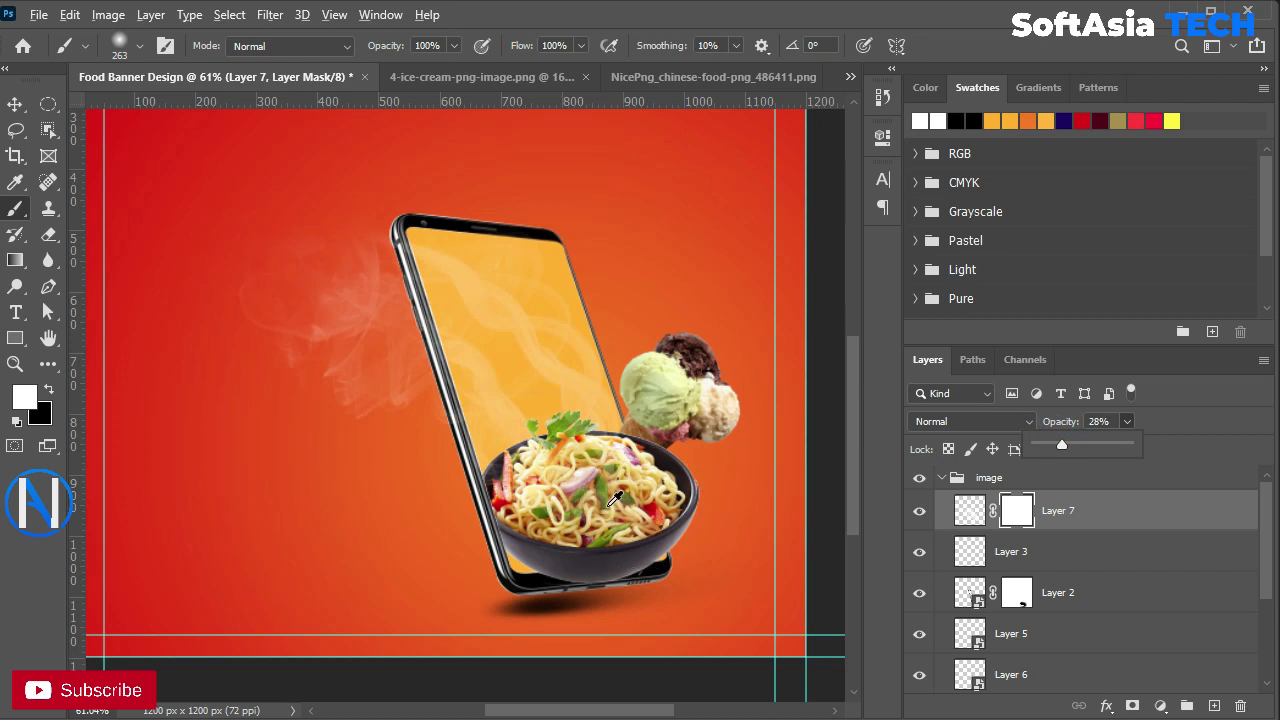
{"action": "scroll", "coordinate": [614, 498], "scroll_direction": "up", "scroll_amount": 3}
{"action": "scroll", "coordinate": [612, 500], "scroll_direction": "up", "scroll_amount": 3}
Step: Mask the smoke away over the noodles in black, then move the smoke upward
{"action": "key", "text": "x"}
{"action": "left_click_drag", "start_coordinate": [628, 503], "coordinate": [485, 512]}
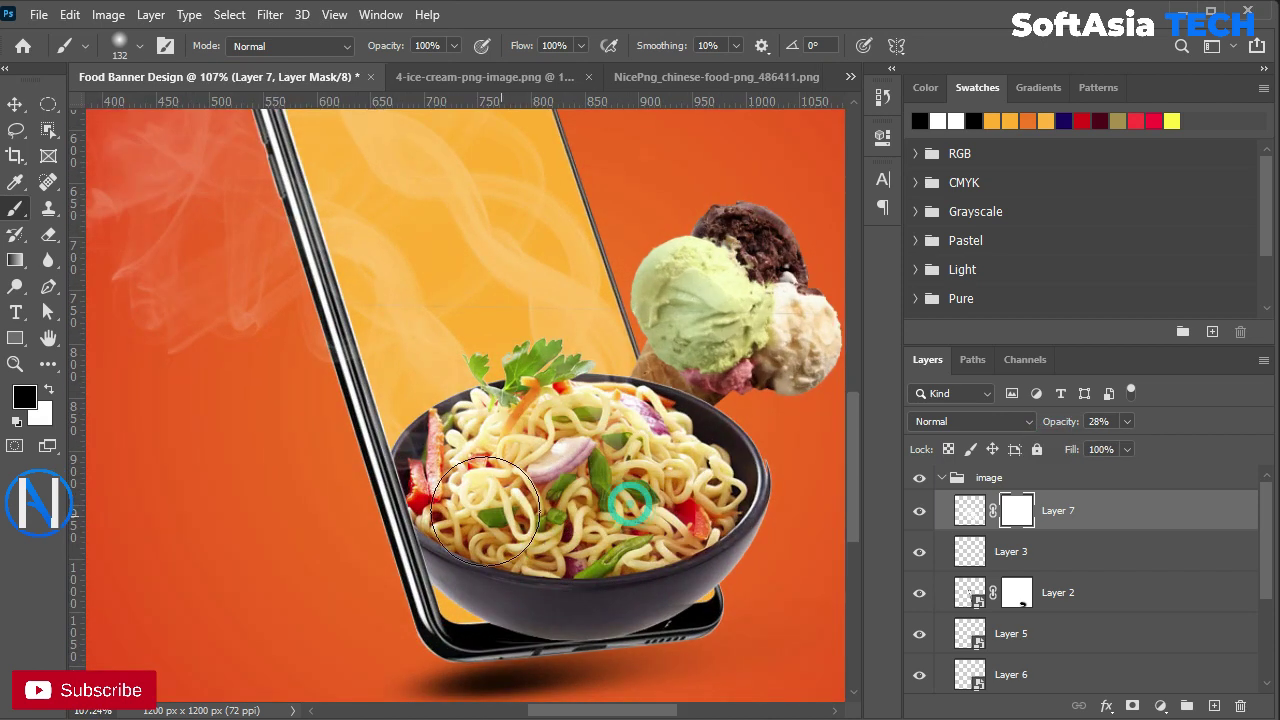
{"action": "scroll", "coordinate": [595, 480], "scroll_direction": "down", "scroll_amount": 3}
{"action": "scroll", "coordinate": [595, 480], "scroll_direction": "down", "scroll_amount": 1}
{"action": "key", "text": "ctrl+t"}
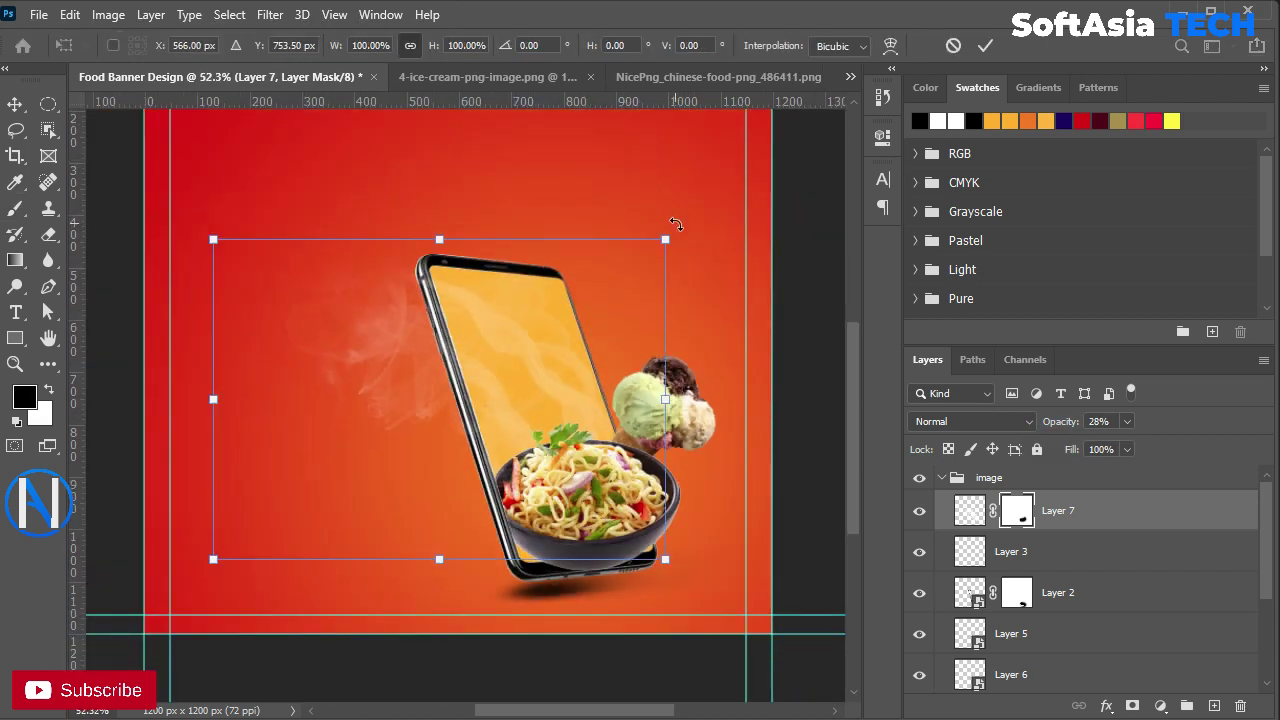
{"action": "left_click_drag", "start_coordinate": [530, 402], "coordinate": [535, 320]}
{"action": "key", "text": "Return"}
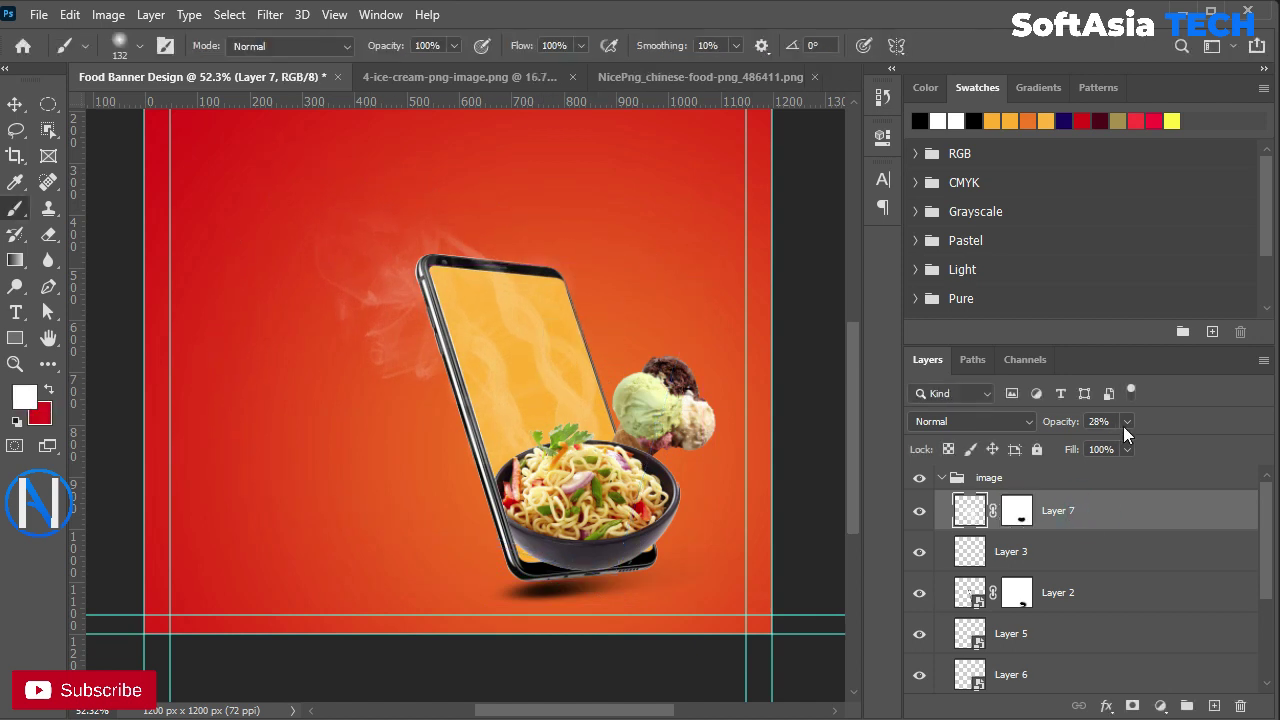
Step: Choose the large sampled smoke brush at a slightly smaller size
{"action": "scroll", "coordinate": [650, 565], "scroll_direction": "down", "scroll_amount": 2}
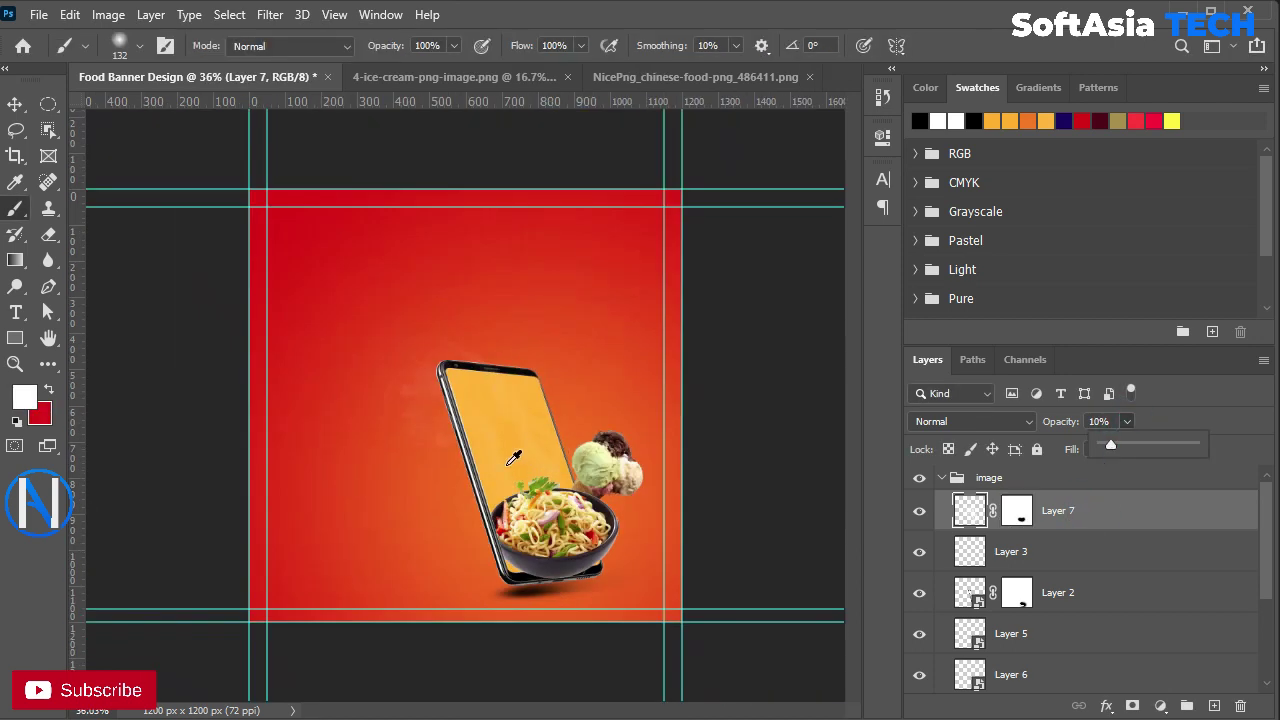
{"action": "scroll", "coordinate": [650, 565], "scroll_direction": "up", "scroll_amount": 1}
{"action": "scroll", "coordinate": [650, 565], "scroll_direction": "up", "scroll_amount": 1}
{"action": "right_click", "coordinate": [685, 553]}
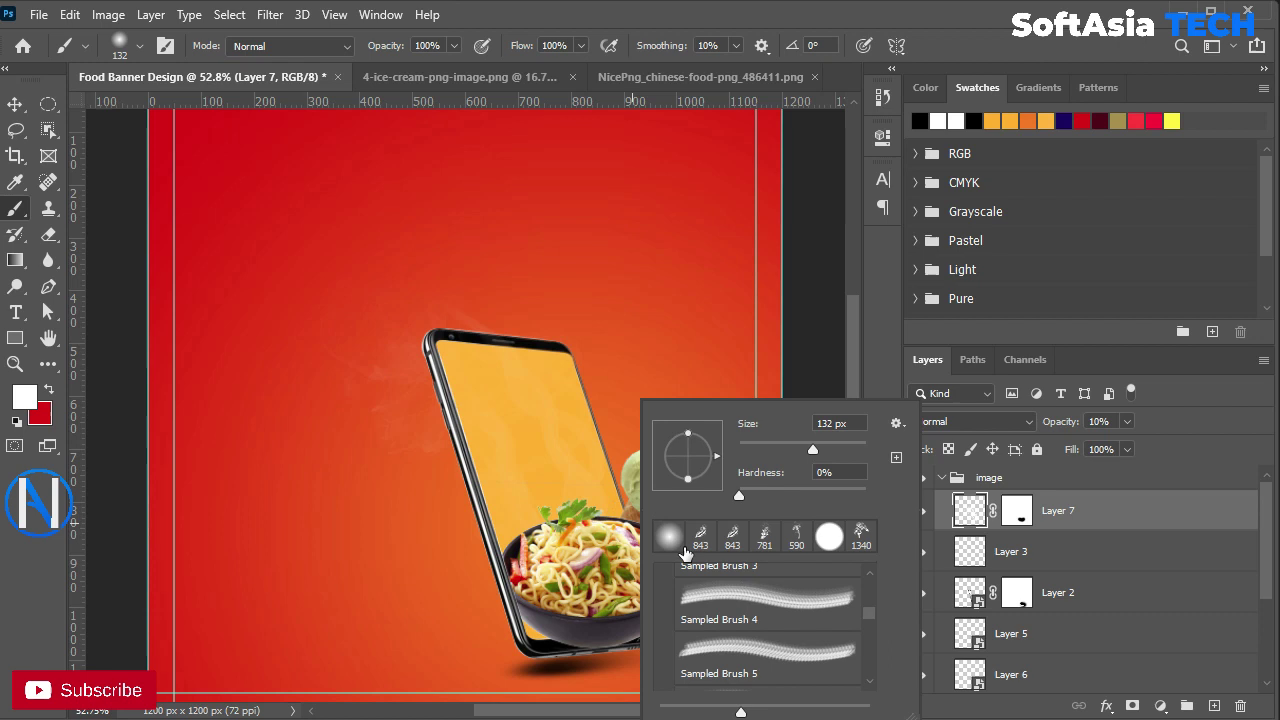
{"action": "left_click", "coordinate": [796, 537]}
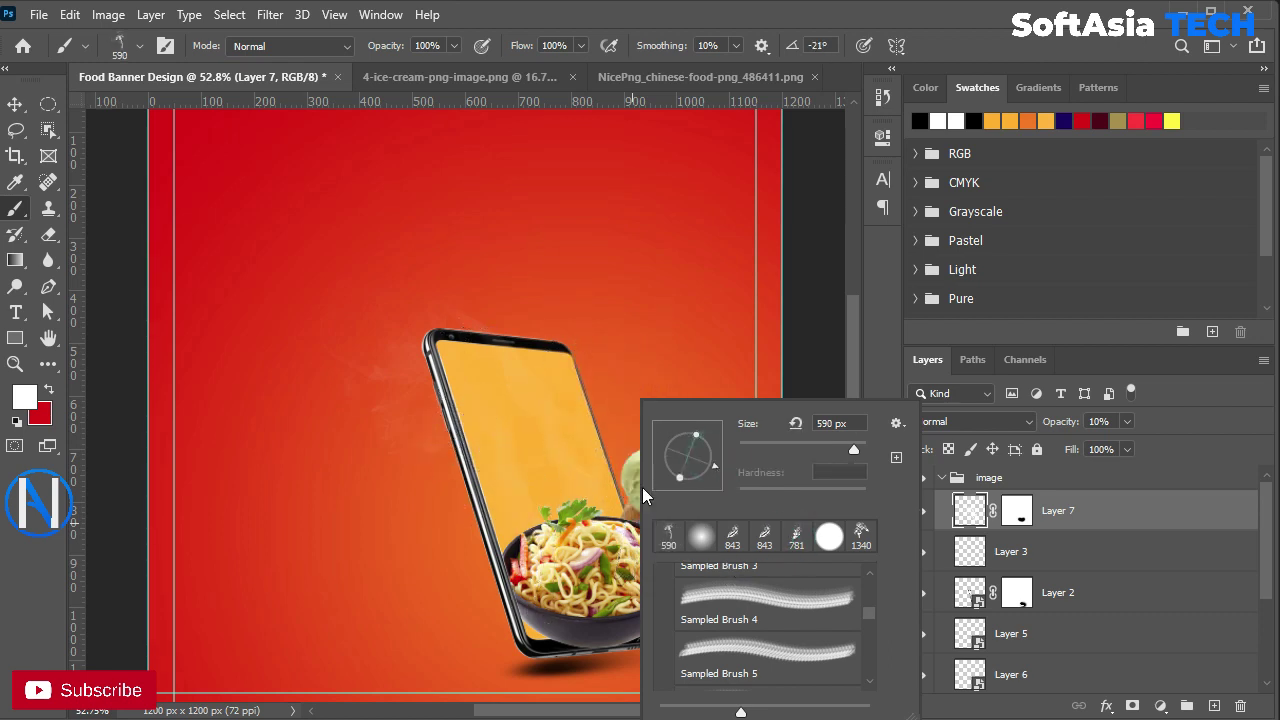
{"action": "key", "text": "Return"}
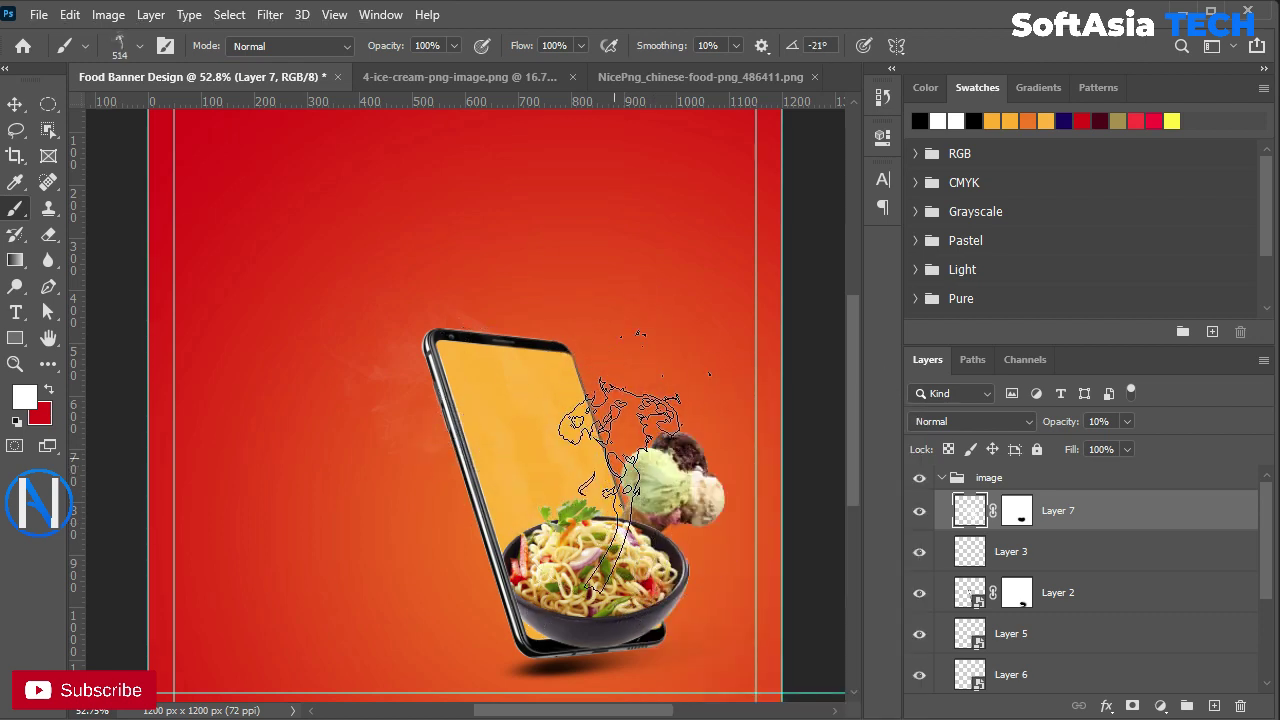
Step: Select Layer 7 in the image group and rotate it about 45 degrees
{"action": "left_click", "coordinate": [941, 477]}
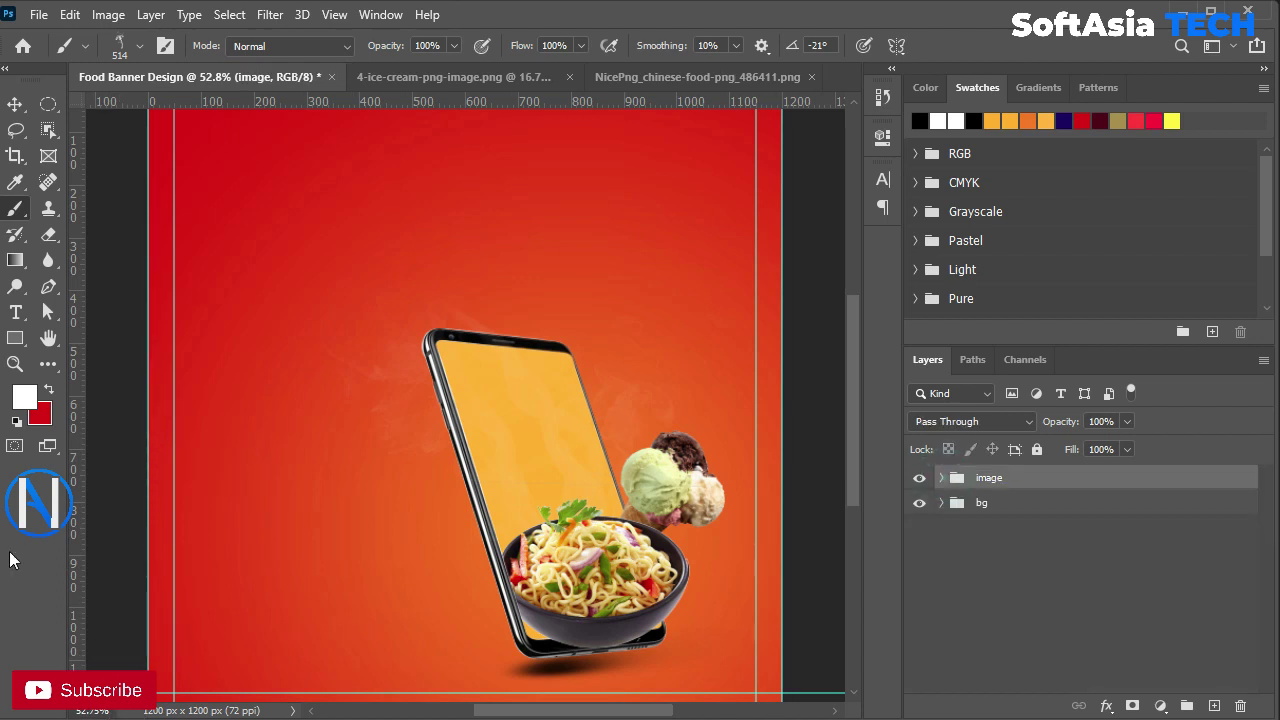
{"action": "scroll", "coordinate": [394, 466], "scroll_direction": "down", "scroll_amount": 3}
{"action": "scroll", "coordinate": [363, 534], "scroll_direction": "down", "scroll_amount": 2}
{"action": "key", "text": "v"}
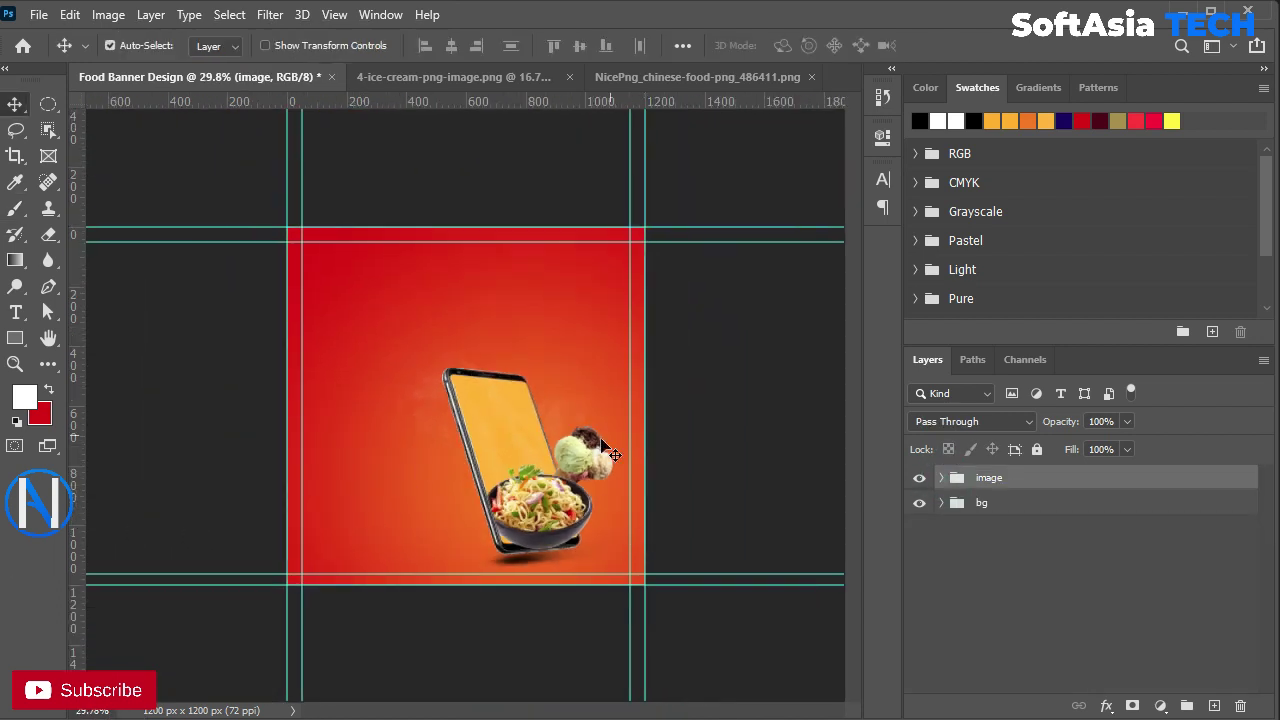
{"action": "left_click", "coordinate": [941, 478]}
{"action": "left_click", "coordinate": [1058, 510]}
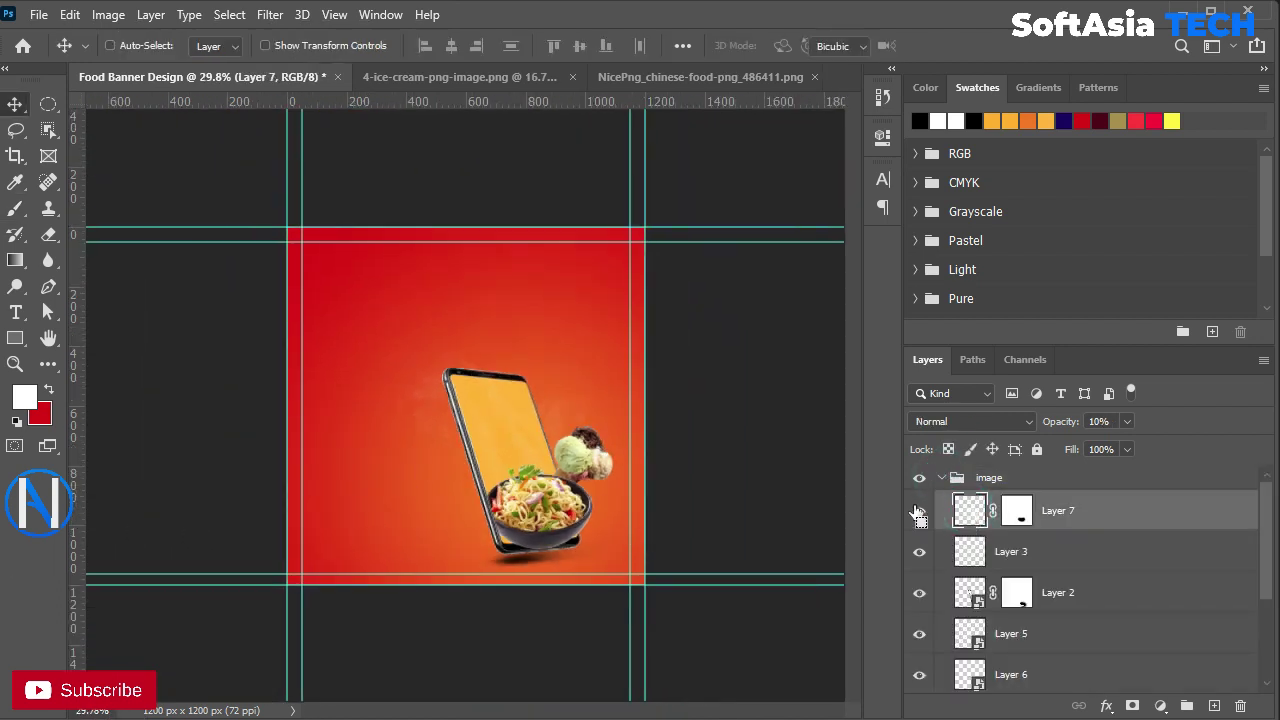
{"action": "key", "text": "ctrl+t"}
{"action": "left_click_drag", "start_coordinate": [645, 318], "coordinate": [648, 361]}
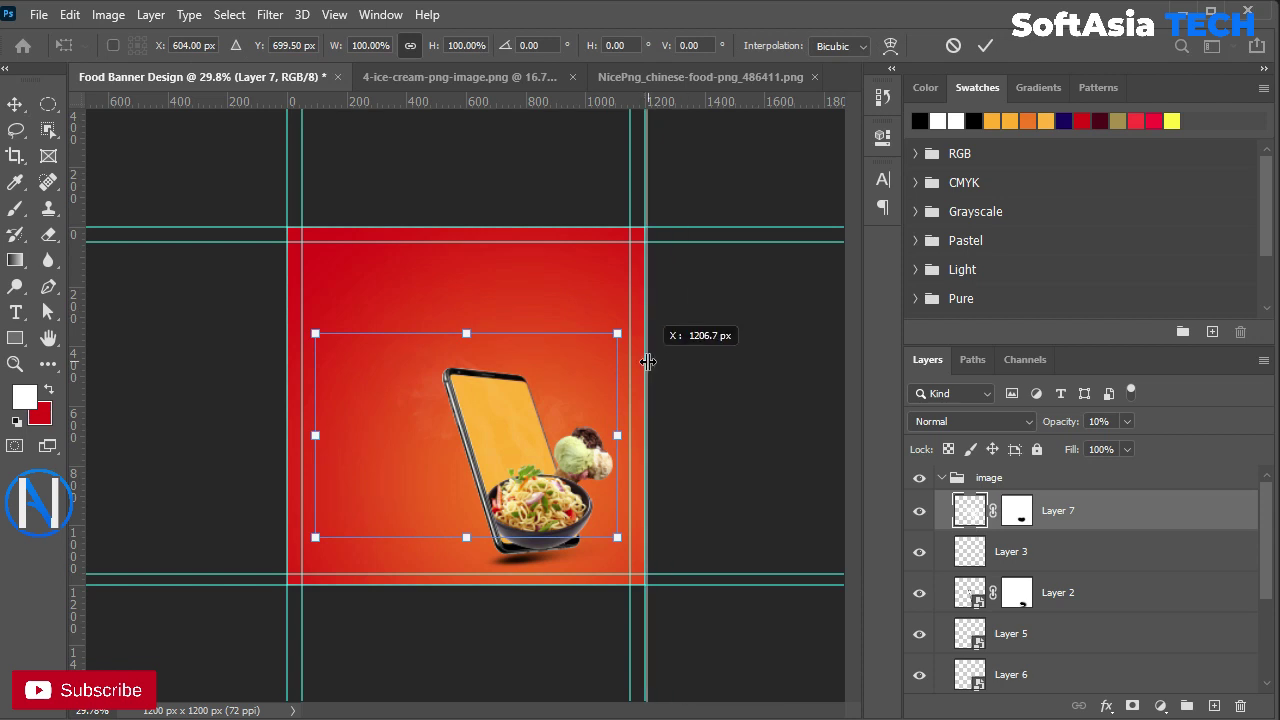
{"action": "right_click", "coordinate": [584, 355]}
{"action": "key", "text": "Escape"}
{"action": "key", "text": "ctrl+0"}
{"action": "left_click_drag", "start_coordinate": [706, 273], "coordinate": [752, 428]}
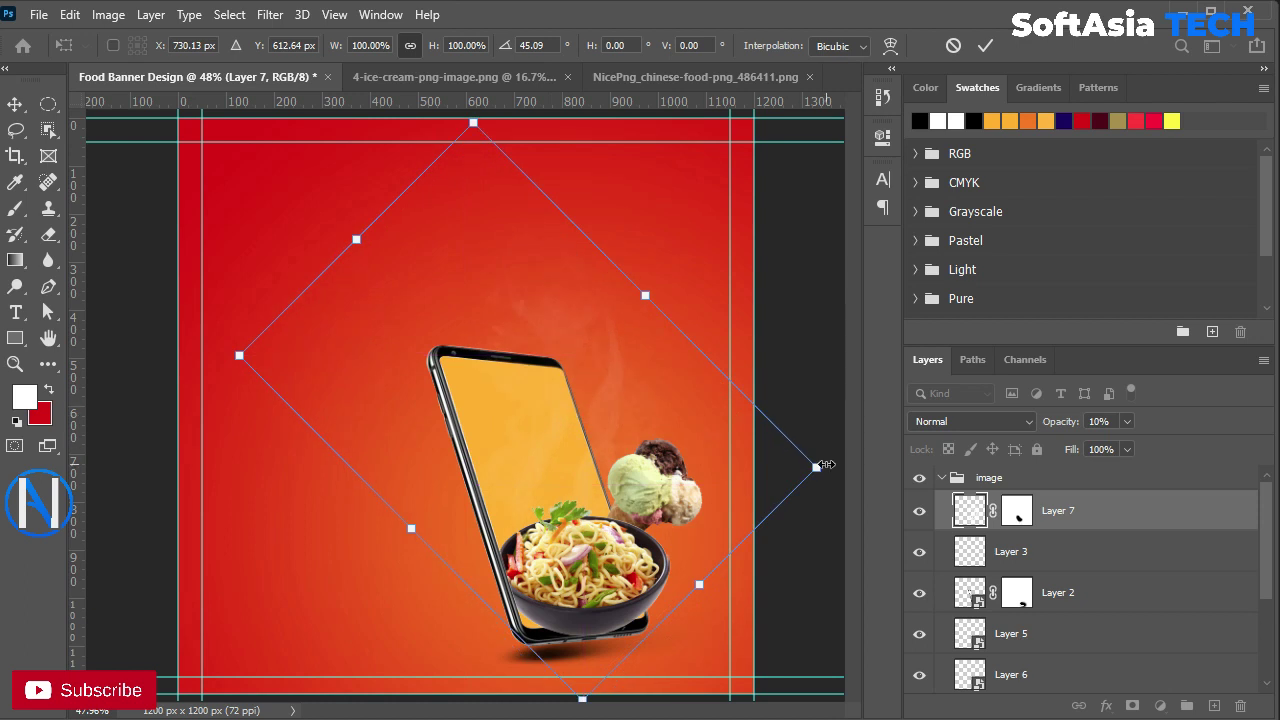
Step: Scale Layer 7 down slightly, commit the transform, and collapse the image group
{"action": "right_click", "coordinate": [478, 296]}
{"action": "key", "text": "Escape"}
{"action": "mouse_move", "coordinate": [812, 467]}
{"action": "left_mouse_down"}
{"action": "mouse_move", "coordinate": [571, 457]}
{"action": "mouse_move", "coordinate": [594, 477]}
{"action": "left_mouse_up"}
{"action": "right_click", "coordinate": [690, 440]}
{"action": "left_click", "coordinate": [737, 109]}
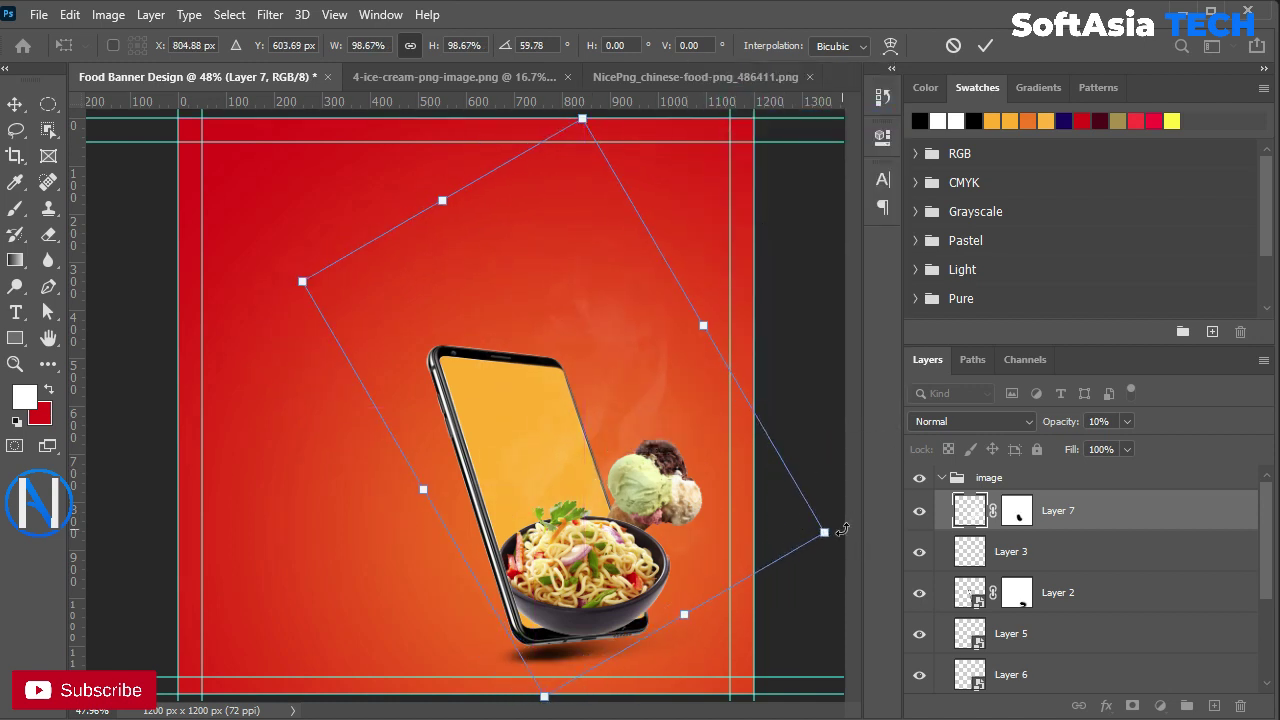
{"action": "left_click", "coordinate": [985, 45]}
{"action": "left_click", "coordinate": [941, 477]}
Step: Start a new text layer set to the Pitter Regular font in white
{"action": "scroll", "coordinate": [310, 446], "scroll_direction": "up", "scroll_amount": 2}
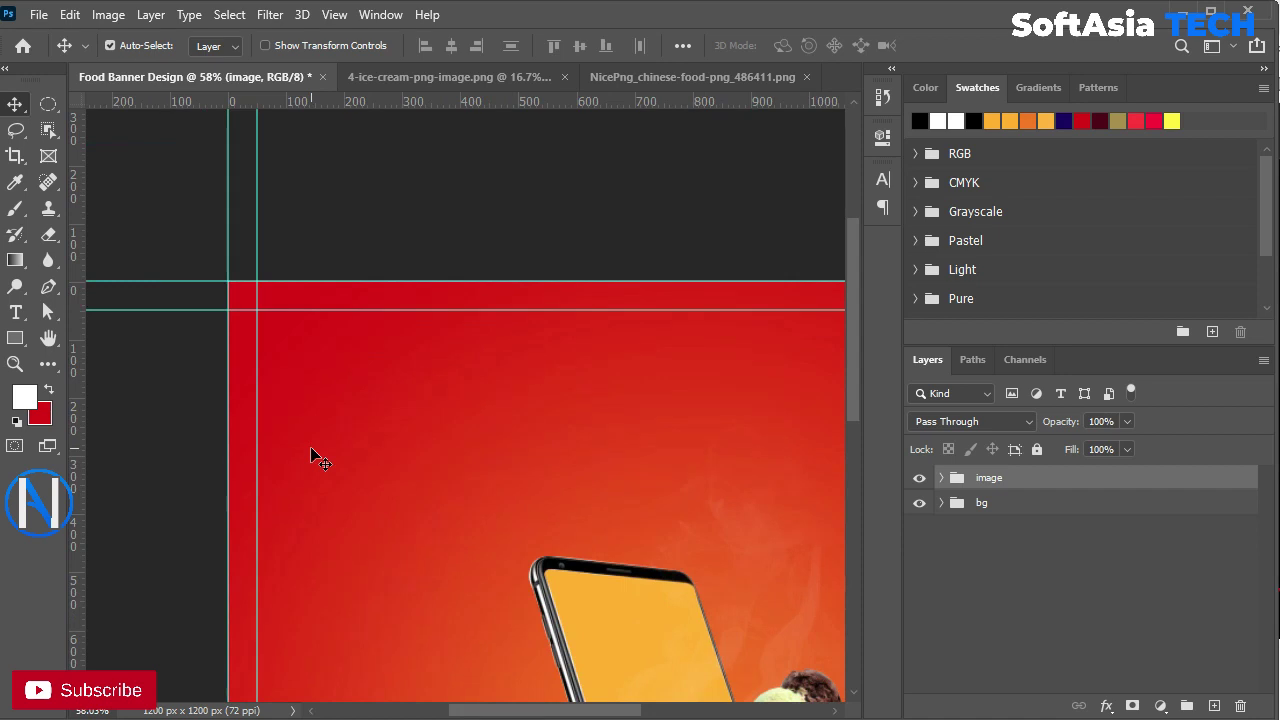
{"action": "key", "text": "t"}
{"action": "left_click", "coordinate": [336, 416]}
{"action": "key", "text": "BackSpace"}
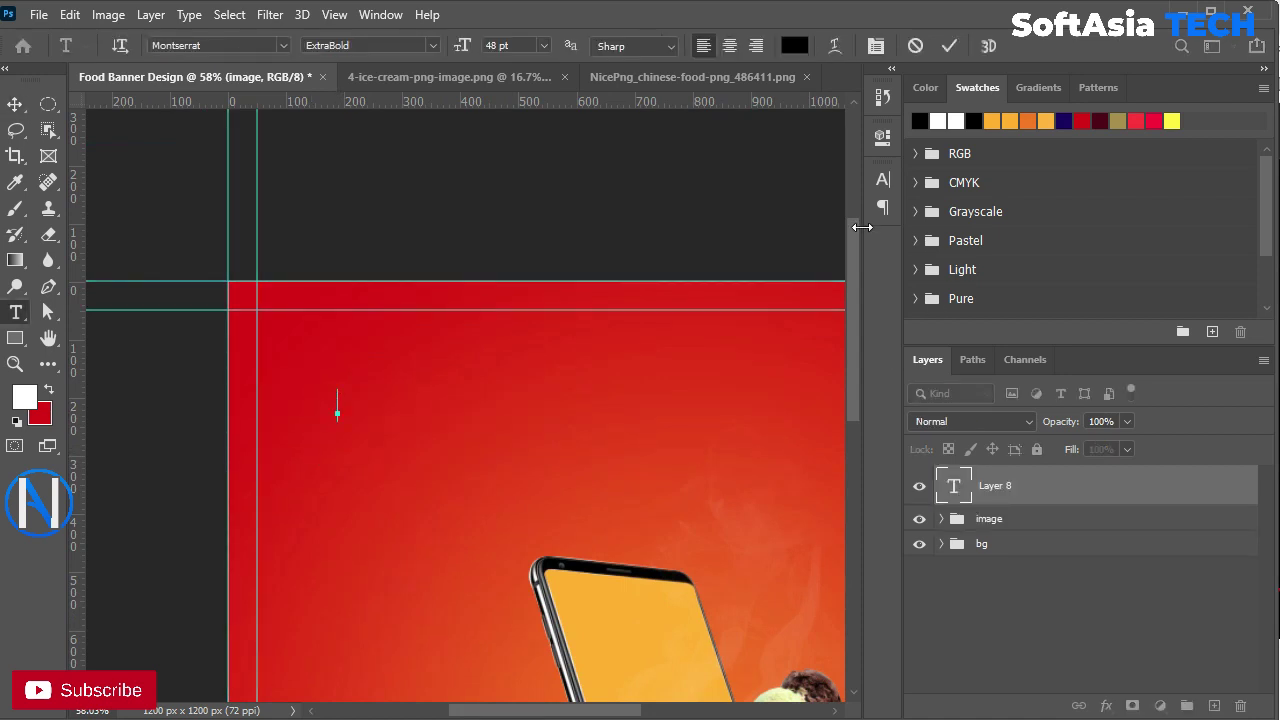
{"action": "key", "text": "ctrl+t"}
{"action": "type", "text": "pitter"}
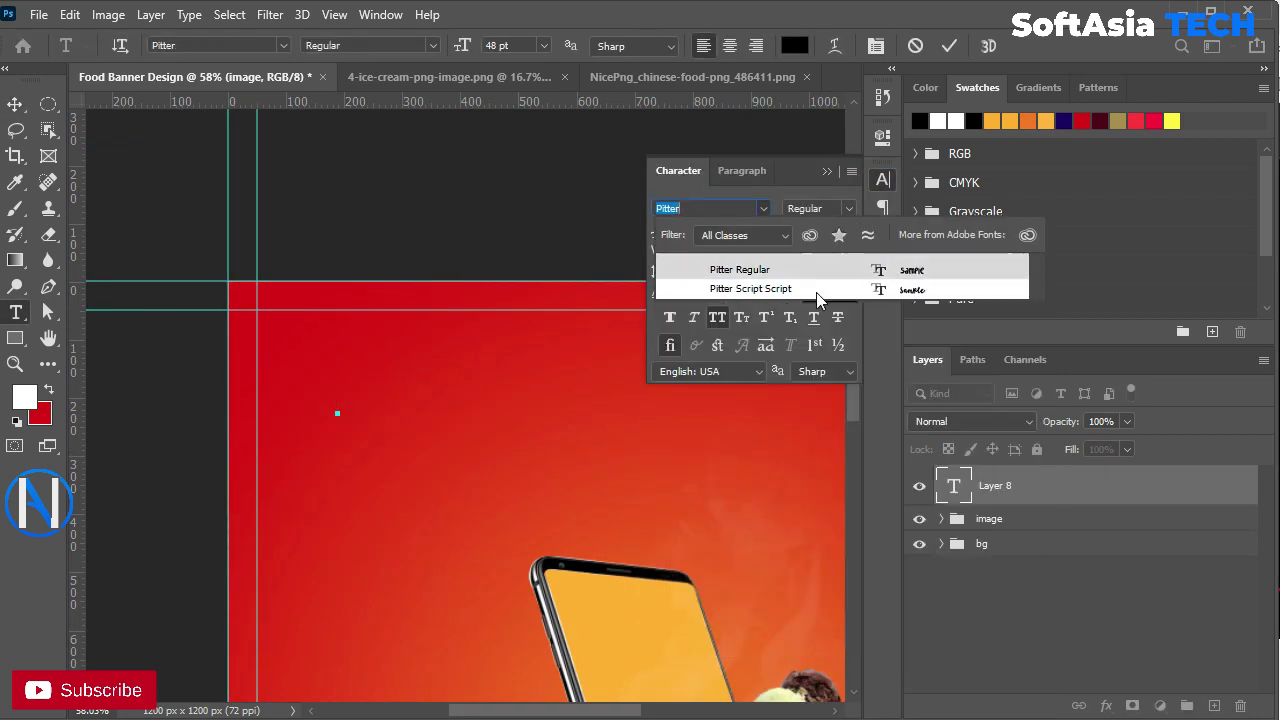
{"action": "left_click", "coordinate": [739, 270]}
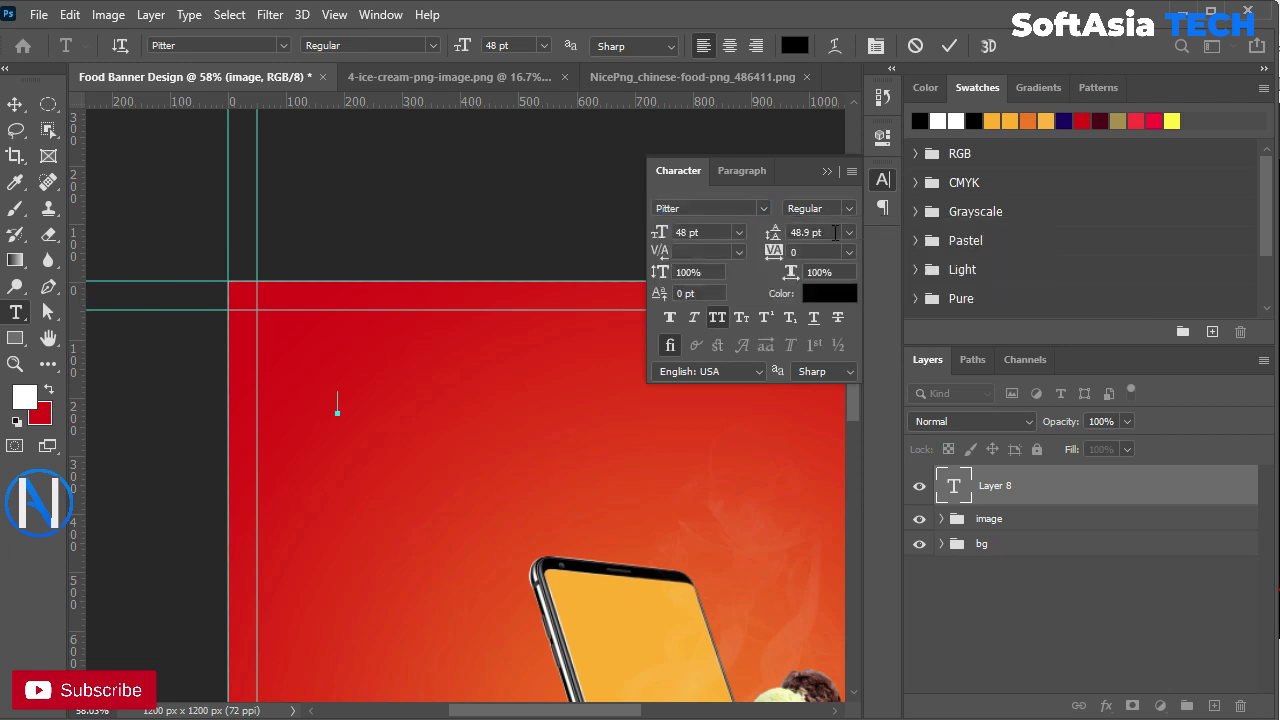
{"action": "left_click", "coordinate": [828, 294]}
{"action": "left_click", "coordinate": [840, 346]}
{"action": "left_click", "coordinate": [1251, 366]}
{"action": "left_click", "coordinate": [826, 173]}
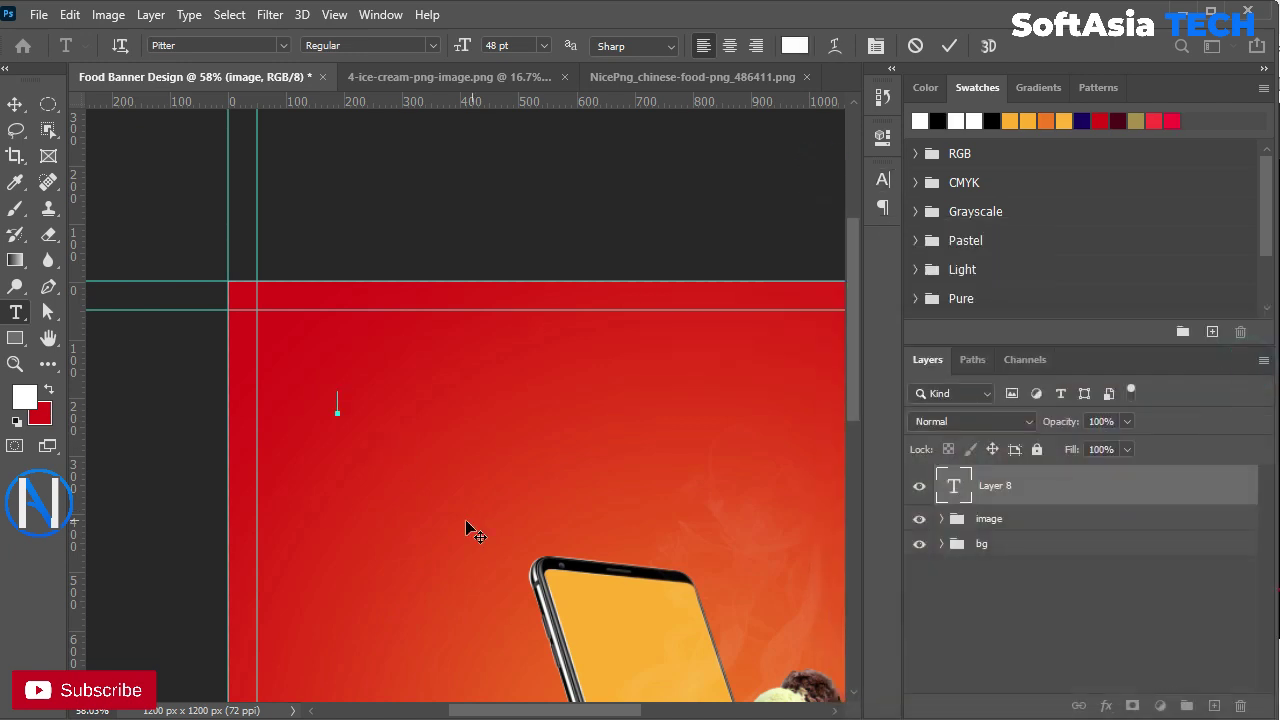
Step: Paste EAT into the text layer and enlarge it to headline size
{"action": "key", "text": "alt+Tab"}
{"action": "left_click", "coordinate": [1153, 371]}
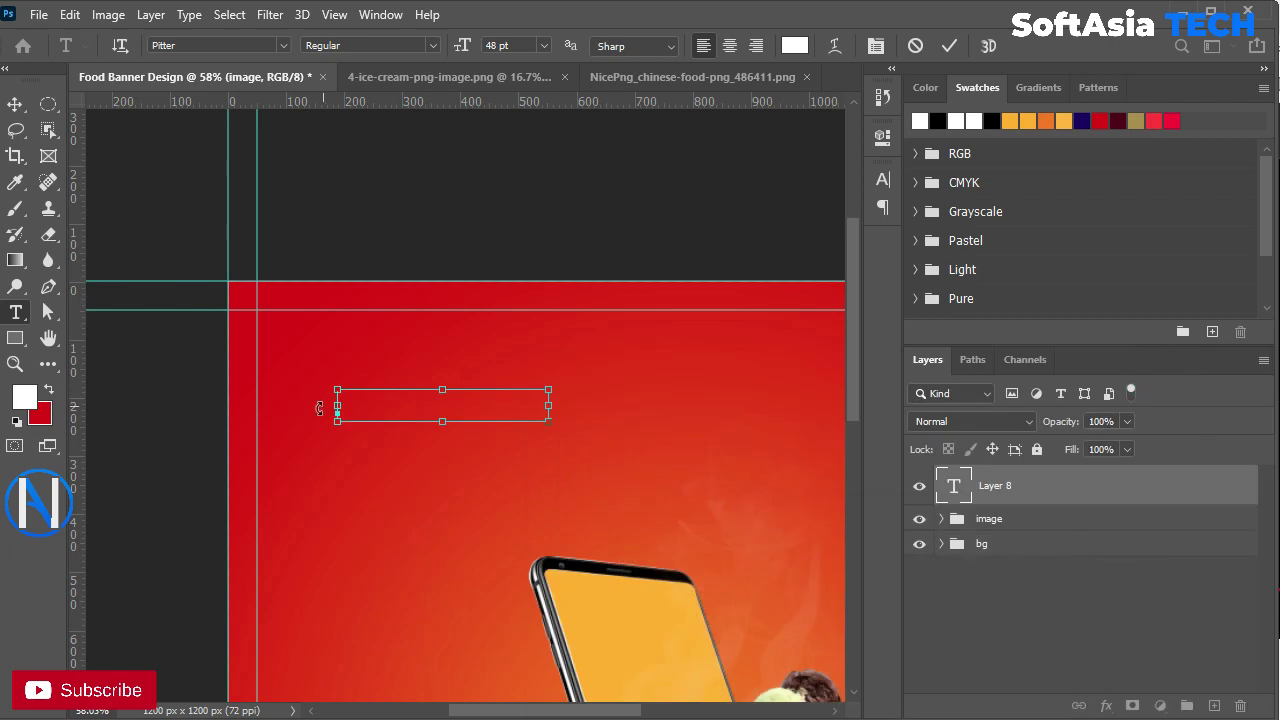
{"action": "type", "text": "Eat"}
{"action": "left_click", "coordinate": [1034, 509]}
{"action": "key", "text": "ctrl+t"}
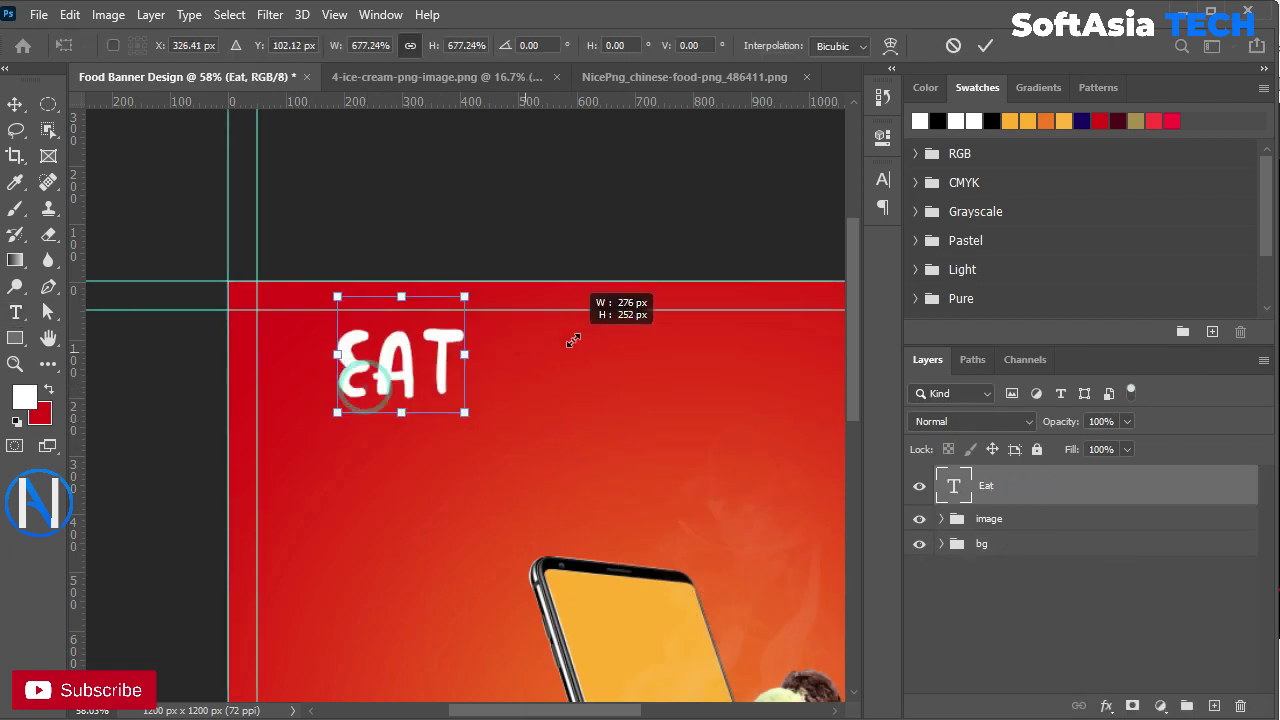
{"action": "left_click_drag", "start_coordinate": [361, 398], "coordinate": [441, 318]}
{"action": "key", "text": "Return"}
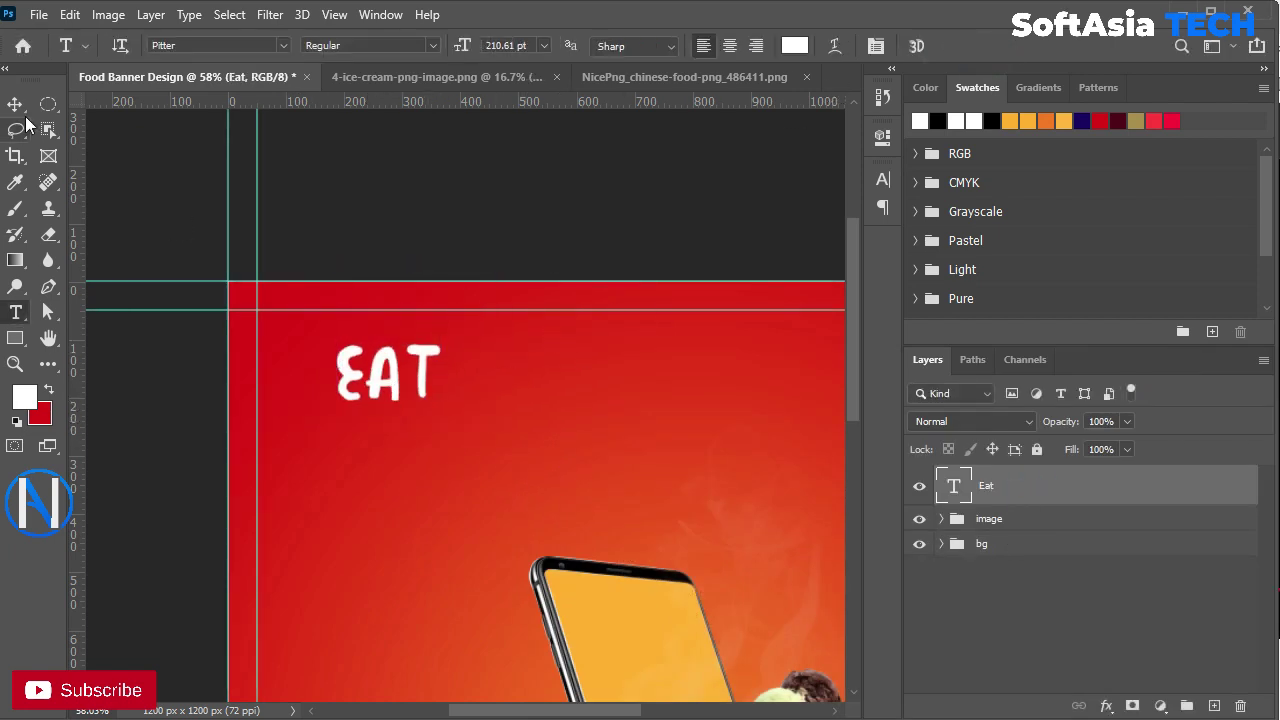
Step: Duplicate EAT just below it and change the copy to SOMETHING
{"action": "key", "text": "v"}
{"action": "left_click_drag", "start_coordinate": [398, 398], "coordinate": [405, 445]}
{"action": "double_click", "coordinate": [405, 440]}
{"action": "key", "text": "alt+Tab"}
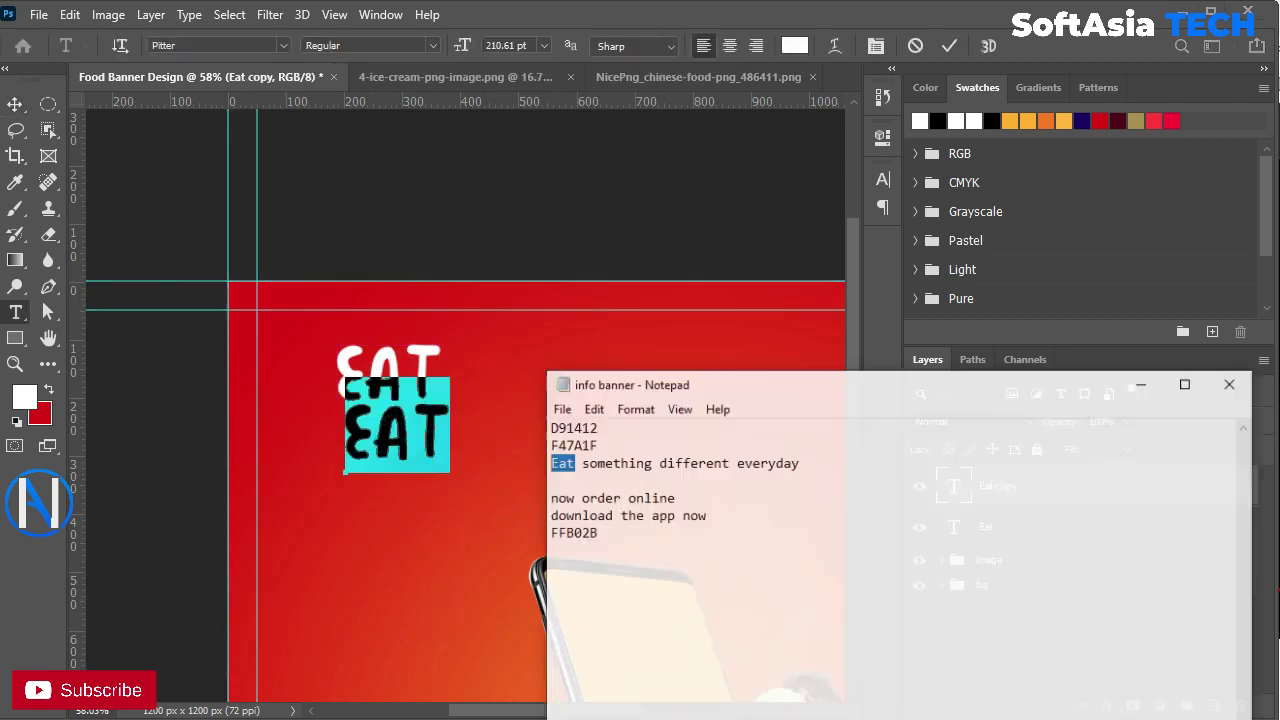
{"action": "left_click", "coordinate": [1153, 371]}
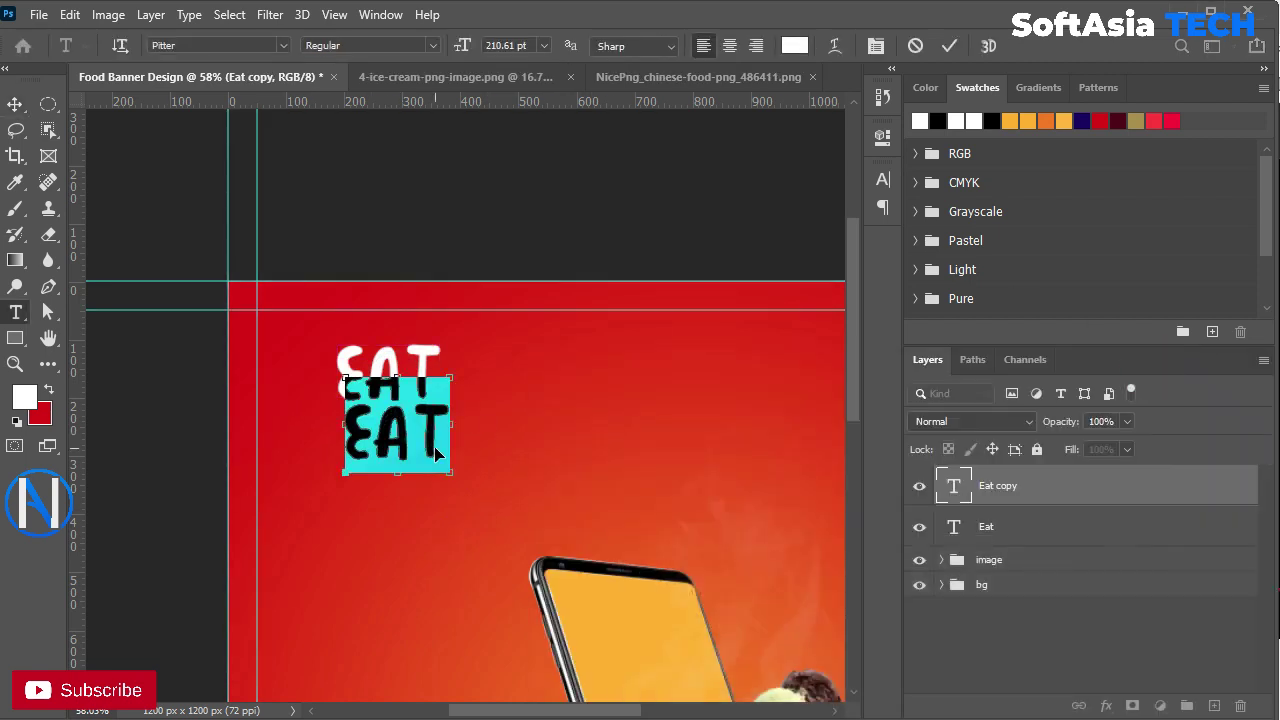
{"action": "type", "text": "something"}
{"action": "key", "text": "ctrl+Return"}
Step: Duplicate SOMETHING just below it and change the copy to DIFFERENT
{"action": "key", "text": "v"}
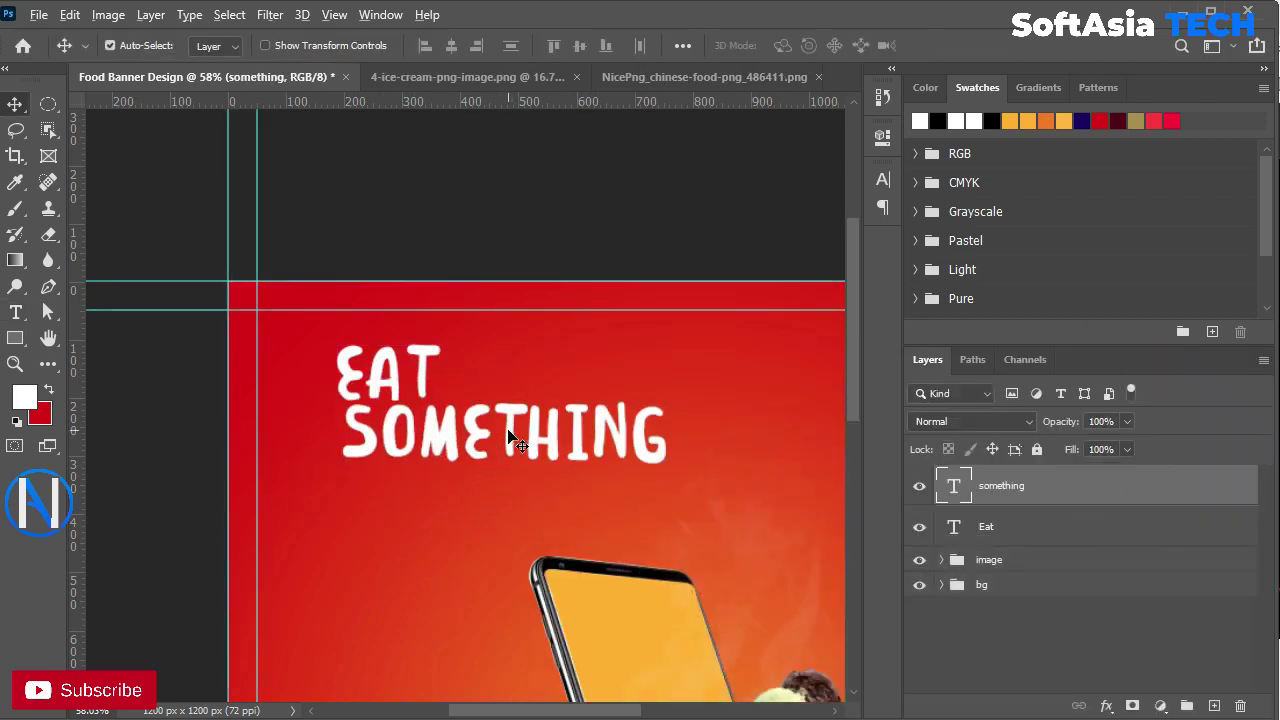
{"action": "left_click_drag", "start_coordinate": [513, 440], "coordinate": [509, 514]}
{"action": "double_click", "coordinate": [509, 514]}
{"action": "key", "text": "alt+Tab"}
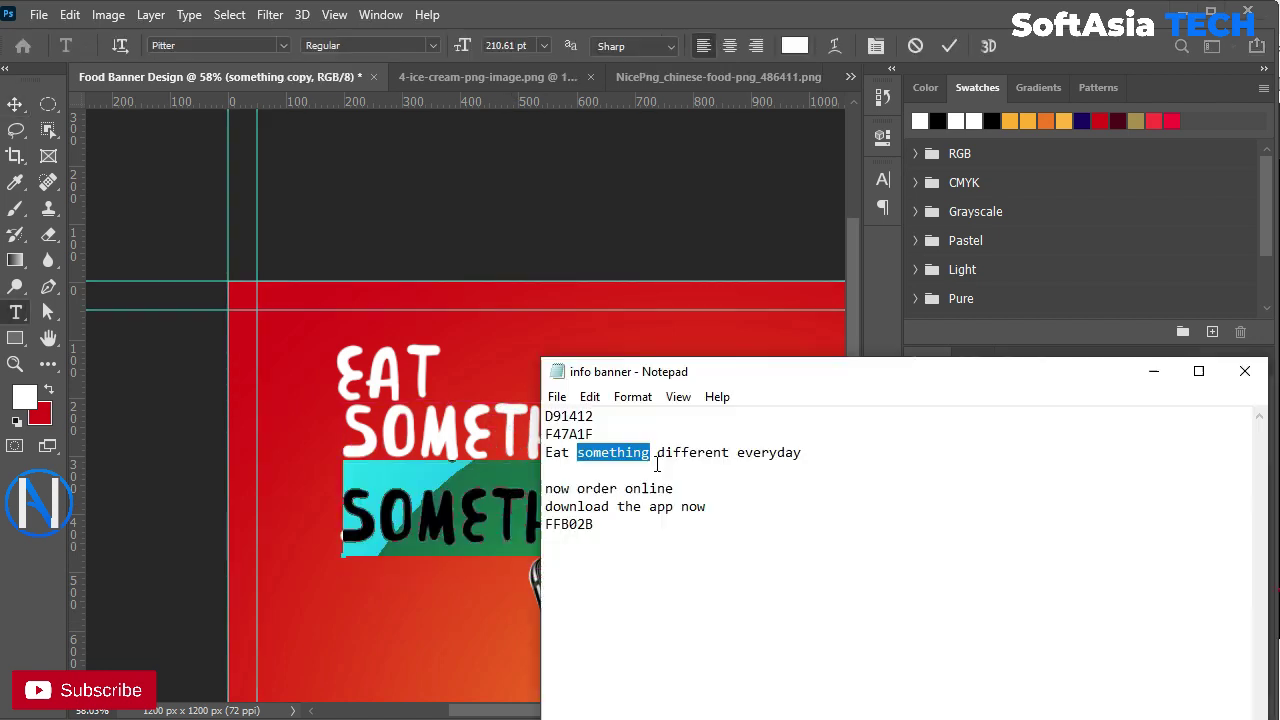
{"action": "left_click", "coordinate": [1153, 371]}
{"action": "type", "text": "DIFFERENT"}
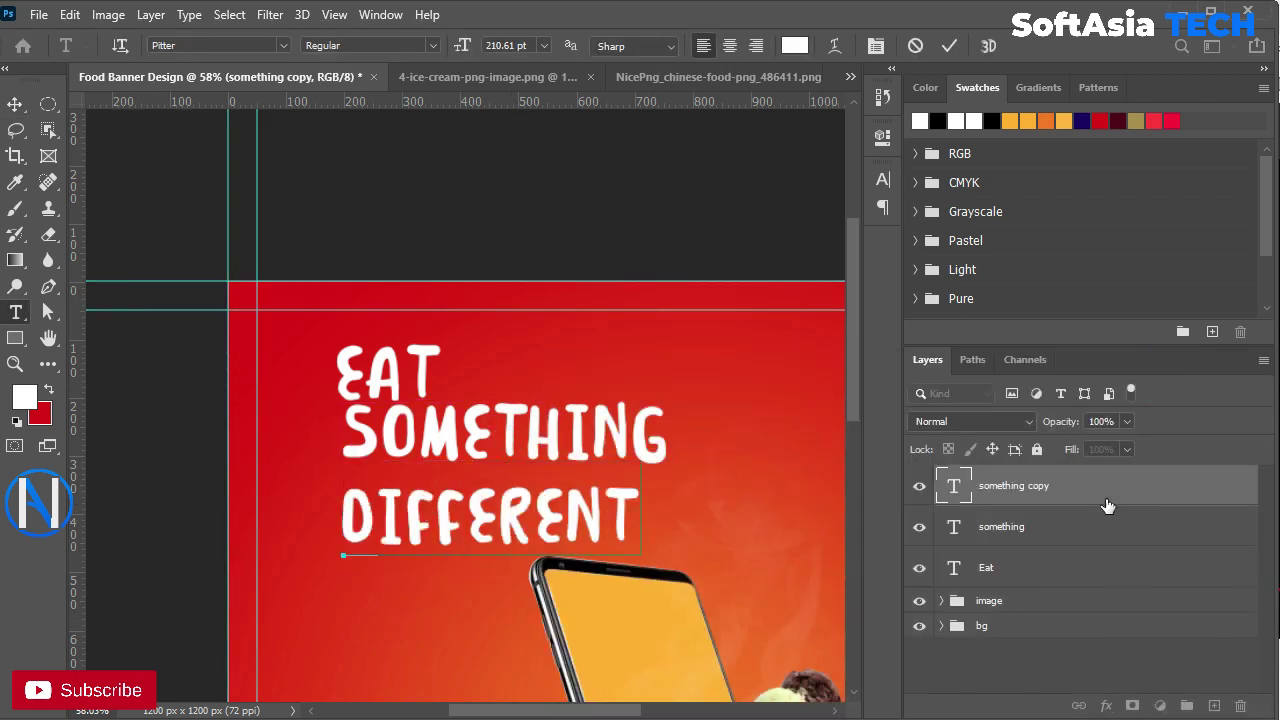
{"action": "key", "text": "ctrl+Return"}
Step: Duplicate DIFFERENT just below it and change the copy to EVERYDAY
{"action": "key", "text": "v"}
{"action": "left_click_drag", "start_coordinate": [450, 519], "coordinate": [437, 608]}
{"action": "double_click", "coordinate": [437, 608]}
{"action": "key", "text": "alt+Tab"}
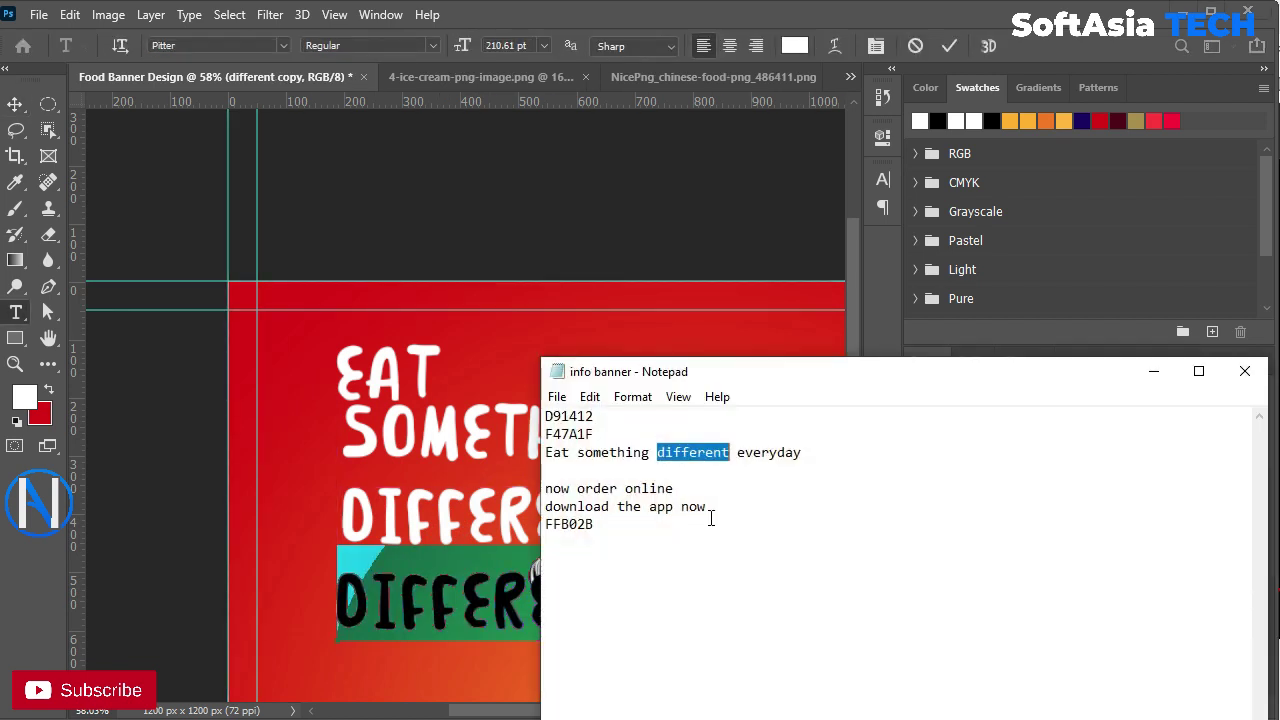
{"action": "left_click", "coordinate": [1153, 371]}
{"action": "key", "text": "ctrl+v"}
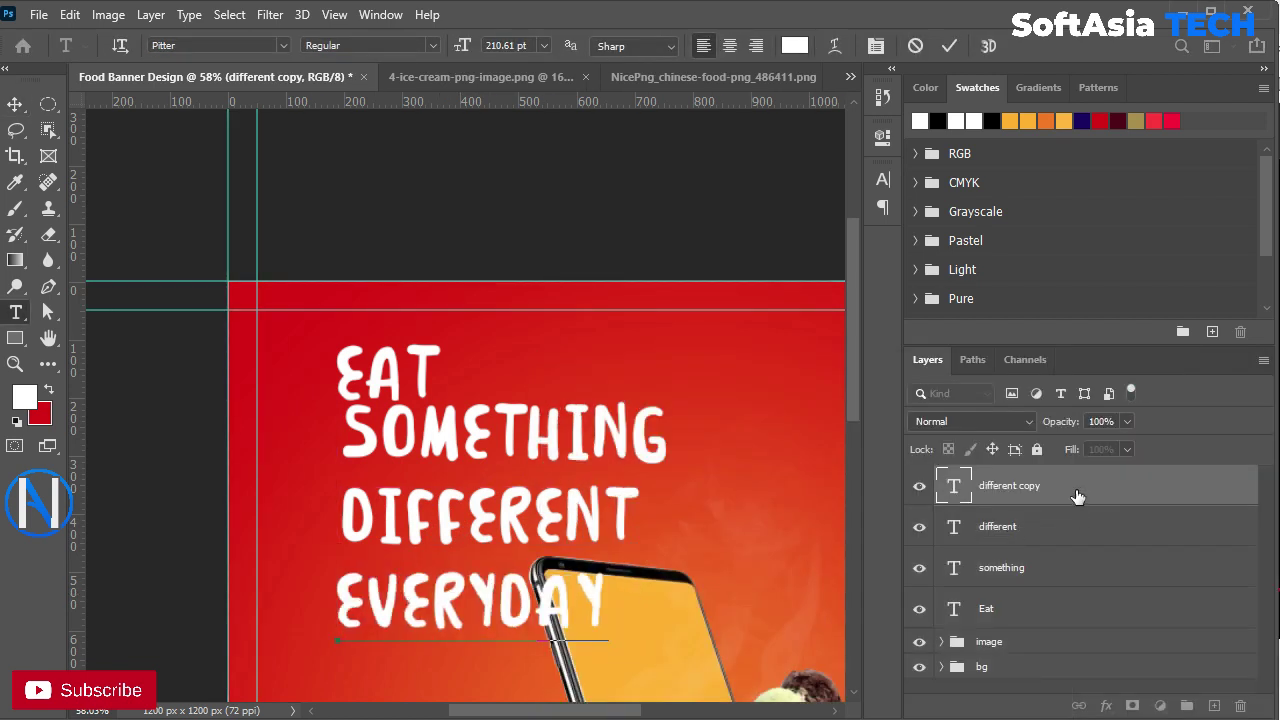
{"action": "key", "text": "ctrl+Return"}
Step: Fit the whole banner in view and select the phone image group
{"action": "key", "text": "v"}
{"action": "key", "text": "ctrl+0"}
{"action": "left_click", "coordinate": [990, 643]}
{"action": "key", "text": "ctrl+t"}
Step: Shrink the phone group slightly and tilt it a little
{"action": "left_click_drag", "start_coordinate": [395, 258], "coordinate": [427, 288]}
{"action": "left_click_drag", "start_coordinate": [694, 270], "coordinate": [686, 262]}
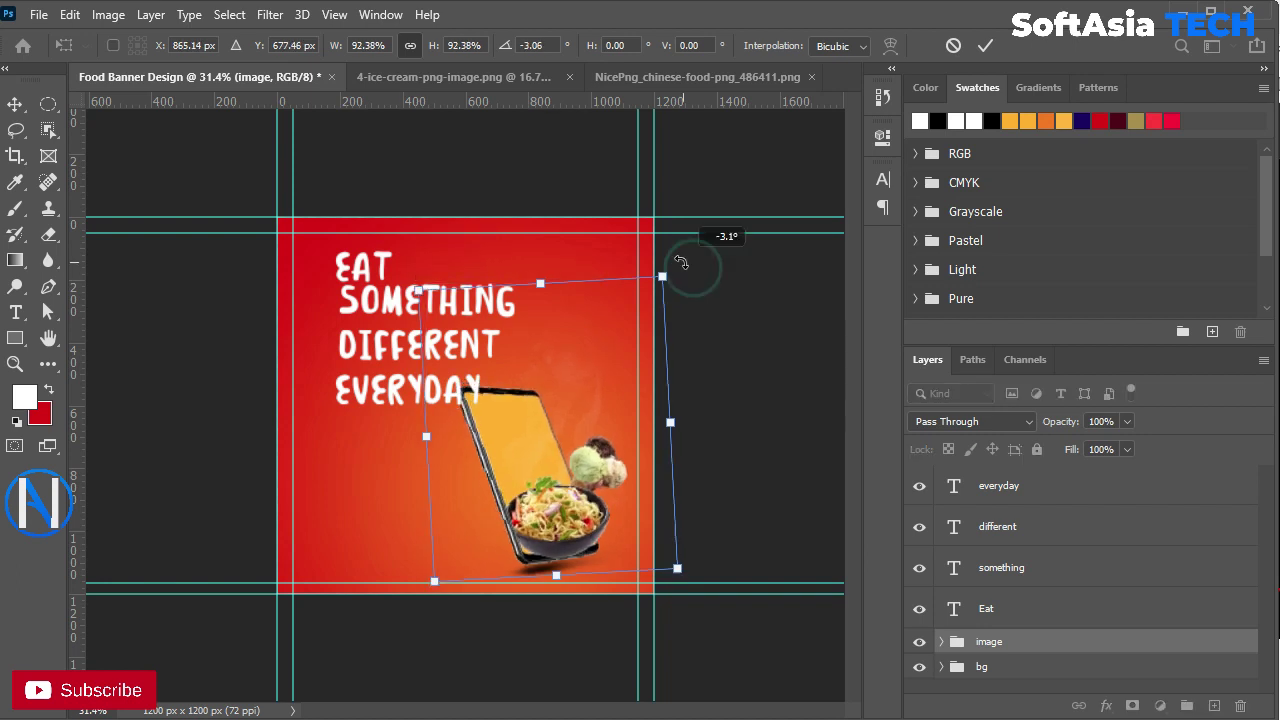
{"action": "left_click", "coordinate": [983, 46]}
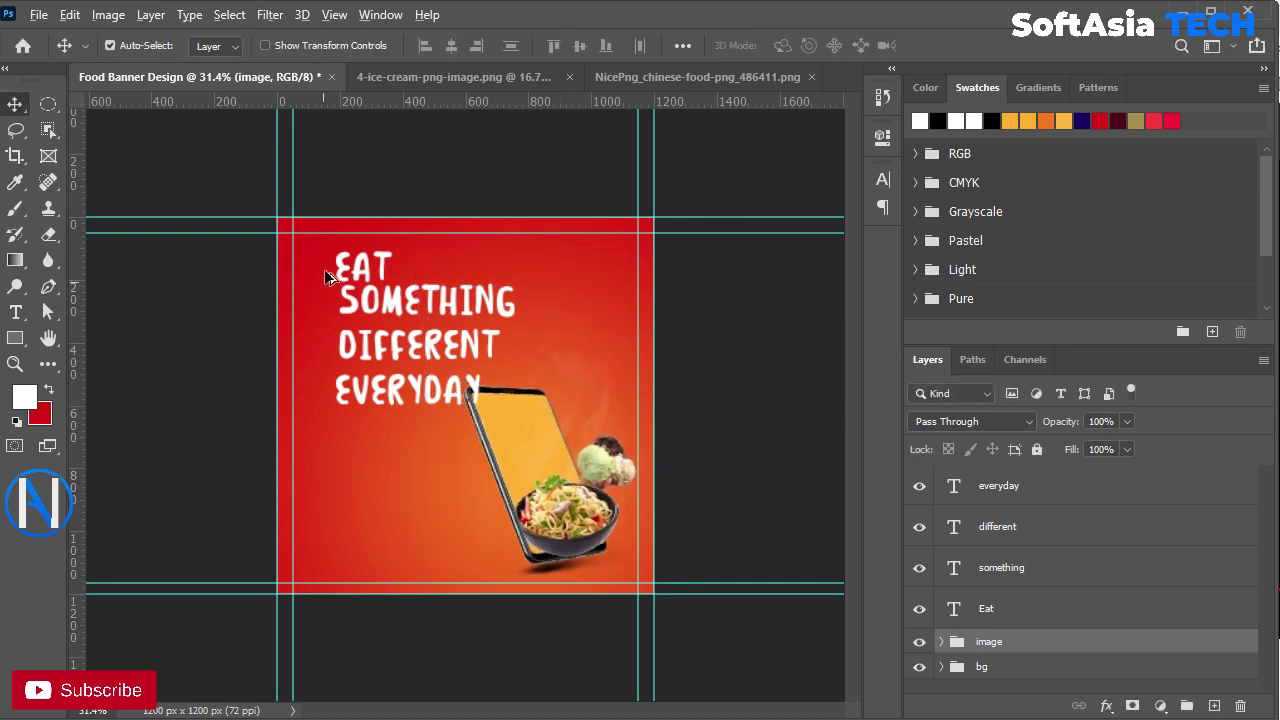
{"action": "key", "text": "ctrl+plus"}
{"action": "scroll", "coordinate": [211, 194], "scroll_direction": "up", "scroll_amount": 3}
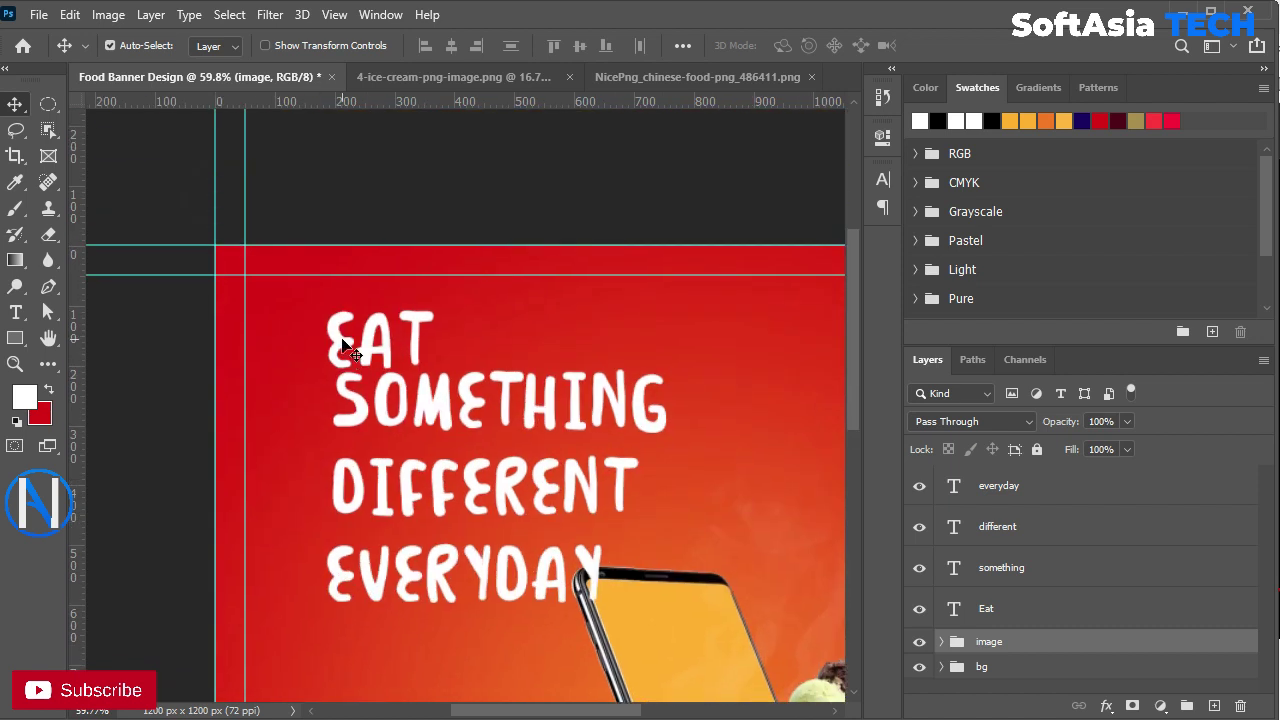
Step: Shrink the SOMETHING line to about 70%
{"action": "left_click", "coordinate": [415, 420]}
{"action": "key", "text": "ctrl+t"}
{"action": "mouse_move", "coordinate": [672, 349]}
{"action": "left_mouse_down"}
{"action": "mouse_move", "coordinate": [573, 372]}
{"action": "mouse_move", "coordinate": [585, 305]}
{"action": "left_mouse_up"}
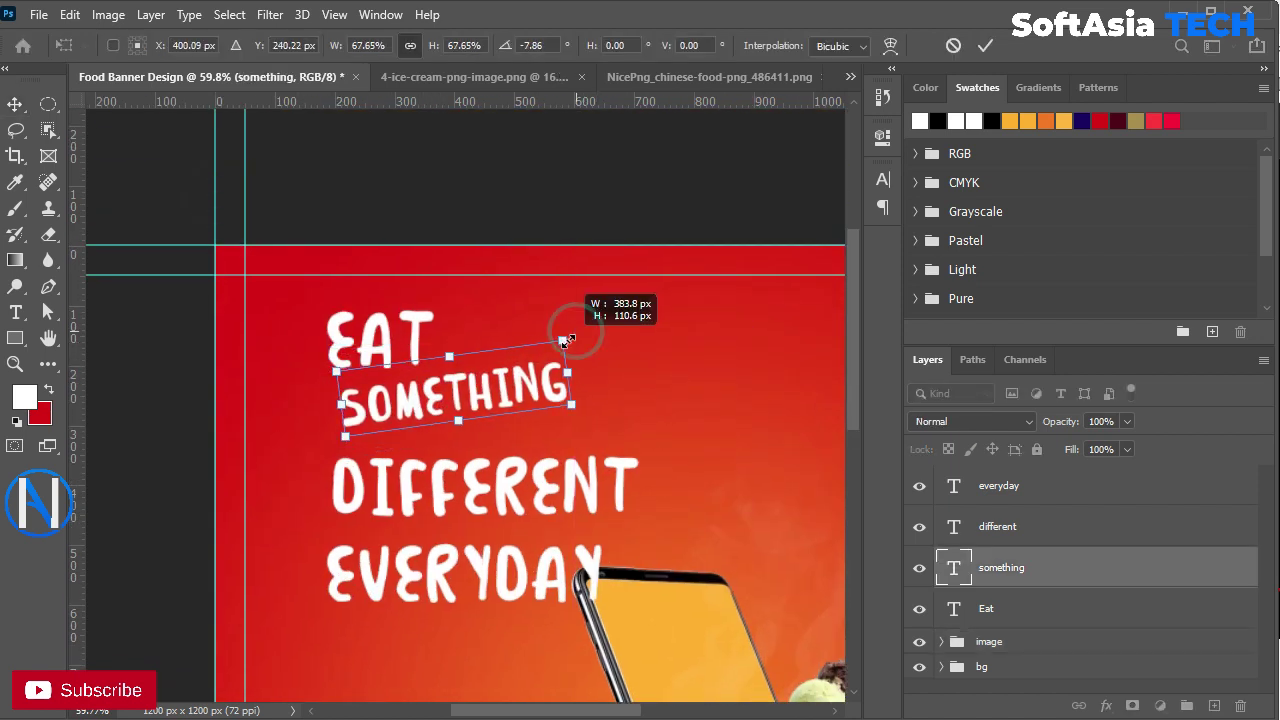
{"action": "key", "text": "Return"}
{"action": "left_click", "coordinate": [506, 487]}
Step: Shrink DIFFERENT to about three quarters, tilt it slightly, and tuck it under SOMETHING
{"action": "key", "text": "ctrl+t"}
{"action": "left_click_drag", "start_coordinate": [640, 426], "coordinate": [566, 452]}
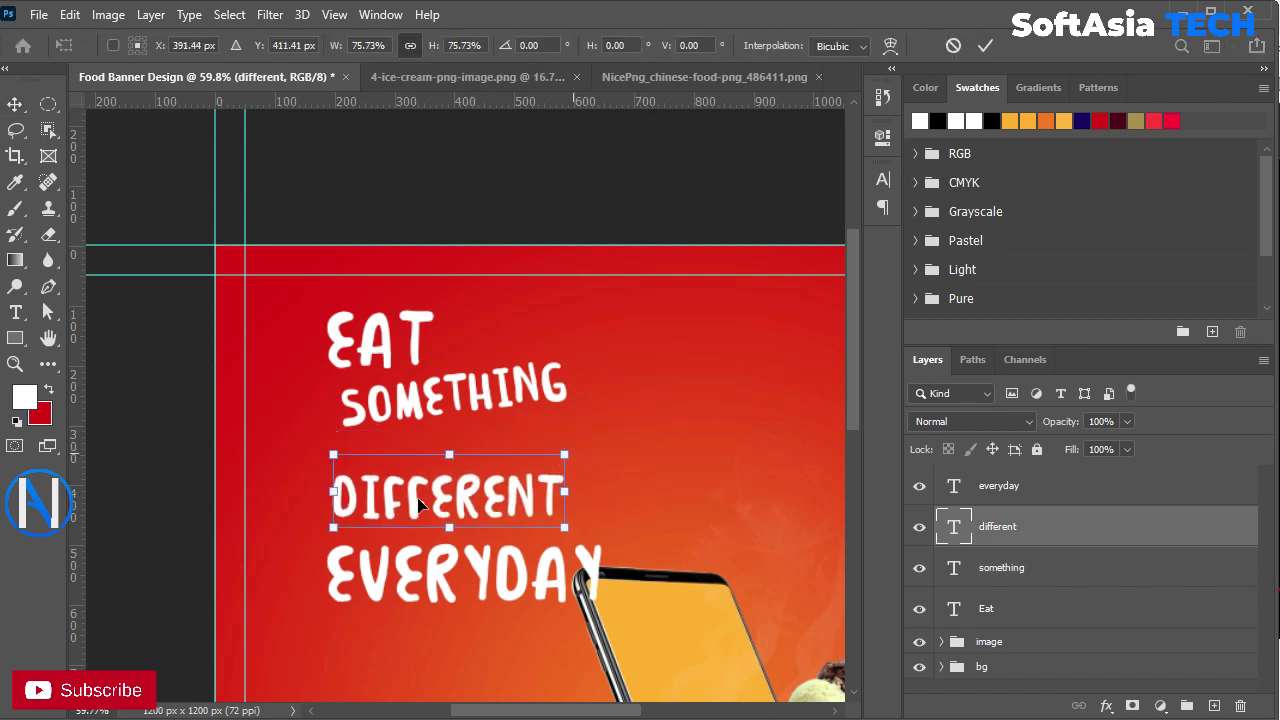
{"action": "left_click_drag", "start_coordinate": [450, 480], "coordinate": [408, 450]}
{"action": "left_click_drag", "start_coordinate": [545, 415], "coordinate": [547, 422]}
{"action": "left_click_drag", "start_coordinate": [455, 495], "coordinate": [436, 470]}
{"action": "left_click", "coordinate": [985, 45]}
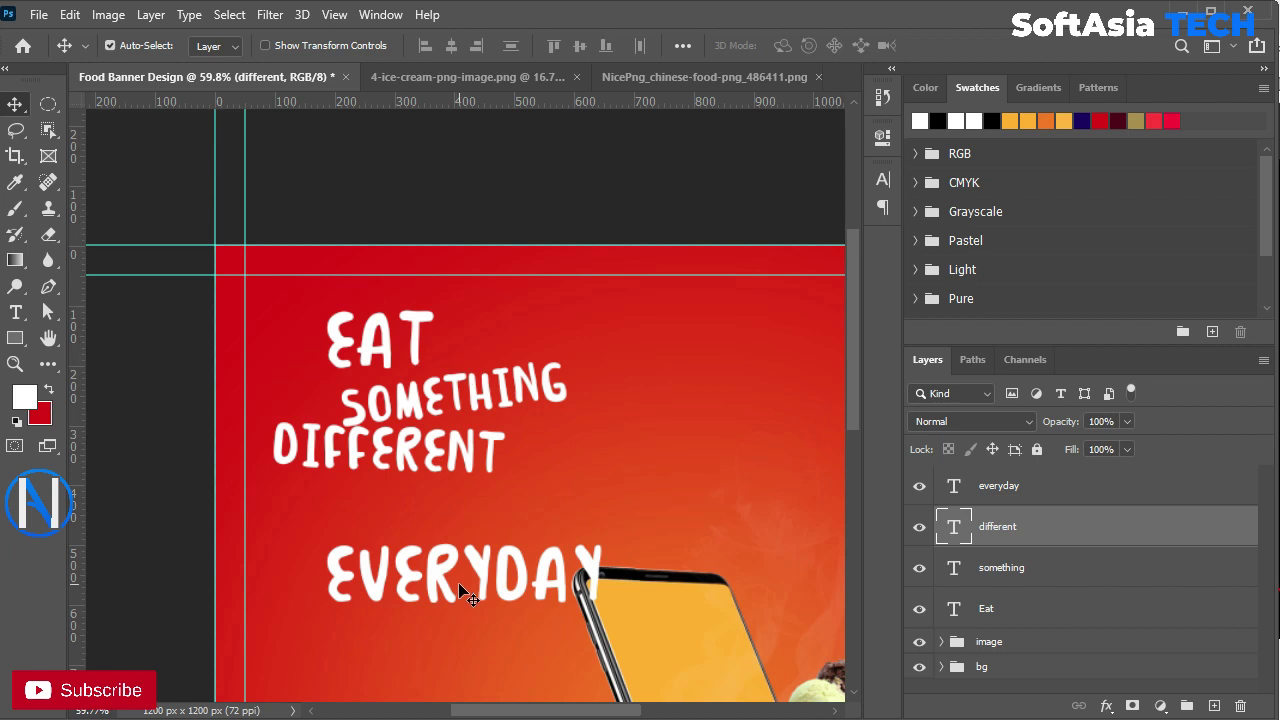
{"action": "key", "text": "ctrl+t"}
Step: Shrink and tilt EVERYDAY upward below DIFFERENT, and nudge DIFFERENT into place
{"action": "left_click", "coordinate": [531, 585]}
{"action": "key", "text": "ctrl+t"}
{"action": "mouse_move", "coordinate": [613, 512]}
{"action": "left_mouse_down"}
{"action": "mouse_move", "coordinate": [540, 540]}
{"action": "mouse_move", "coordinate": [565, 495]}
{"action": "left_mouse_up"}
{"action": "left_click_drag", "start_coordinate": [474, 589], "coordinate": [527, 530]}
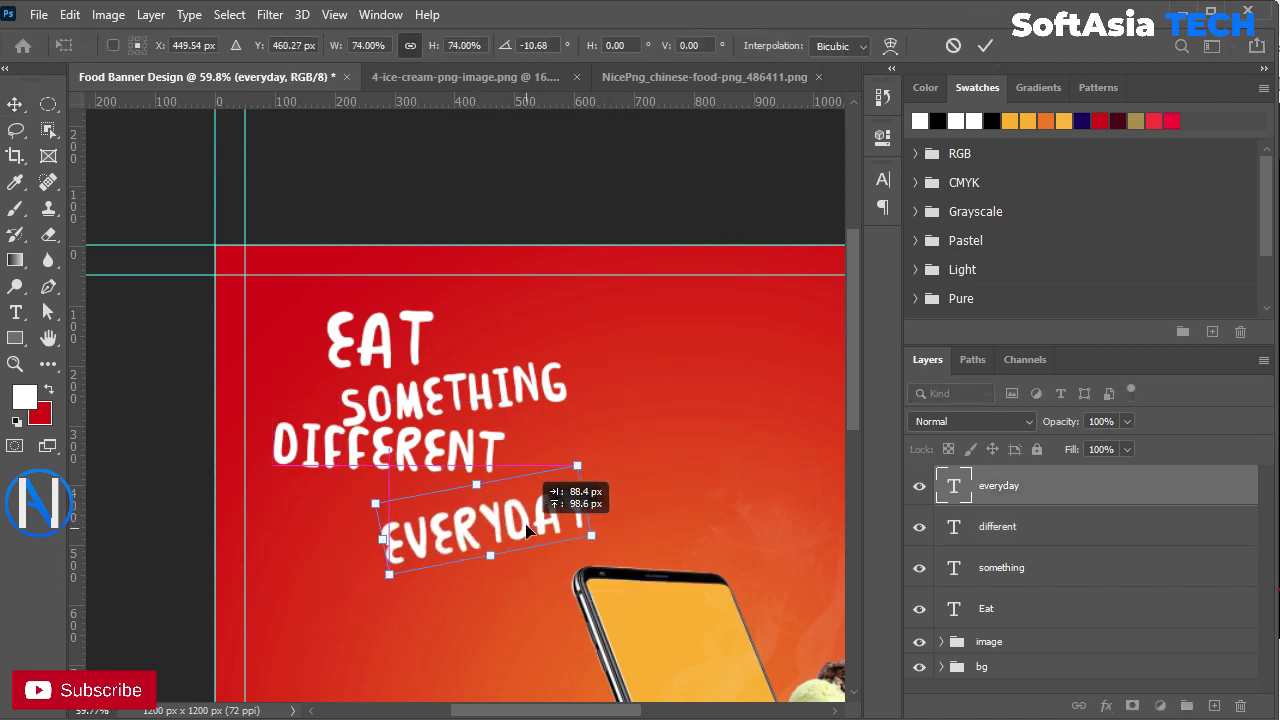
{"action": "key", "text": "ctrl+z"}
{"action": "left_click_drag", "start_coordinate": [540, 480], "coordinate": [525, 470]}
{"action": "left_click_drag", "start_coordinate": [378, 453], "coordinate": [373, 460]}
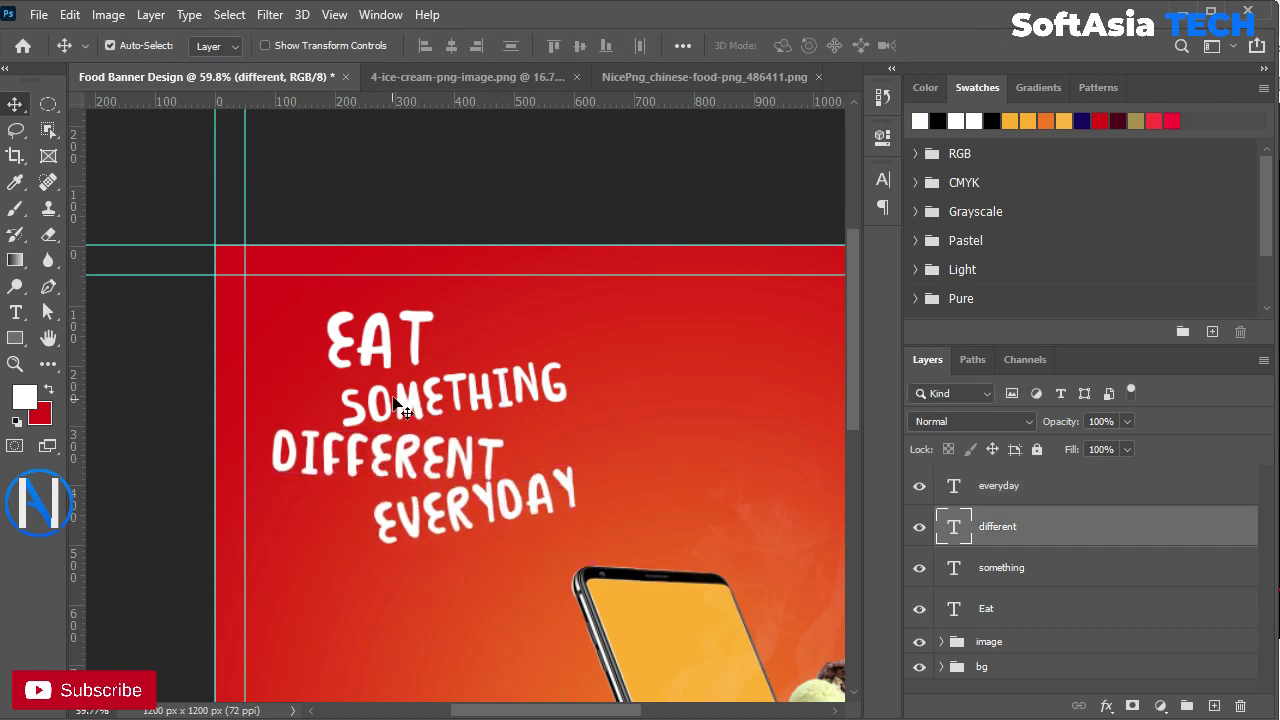
Step: Check the SOMETHING, DIFFERENT and EVERYDAY text layers in turn
{"action": "left_click", "coordinate": [402, 408]}
{"action": "left_click", "coordinate": [380, 468]}
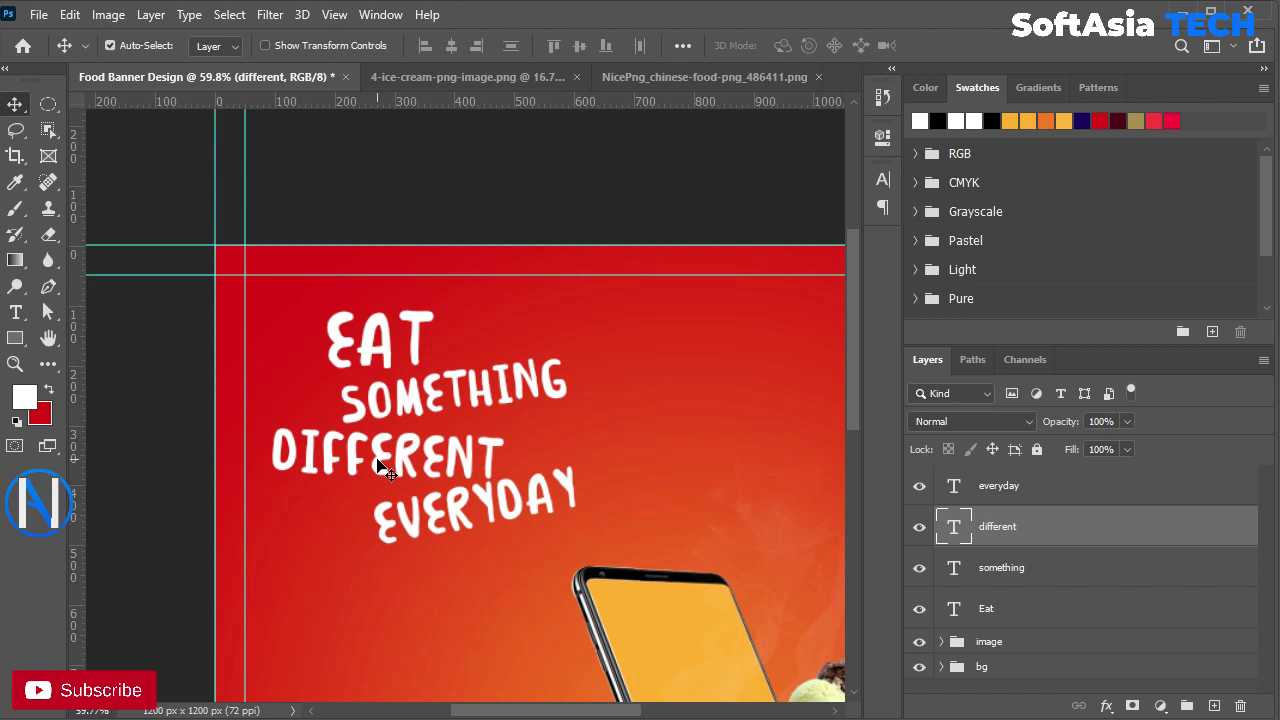
{"action": "left_click", "coordinate": [455, 515]}
{"action": "scroll", "coordinate": [483, 425], "scroll_direction": "down", "scroll_amount": 1}
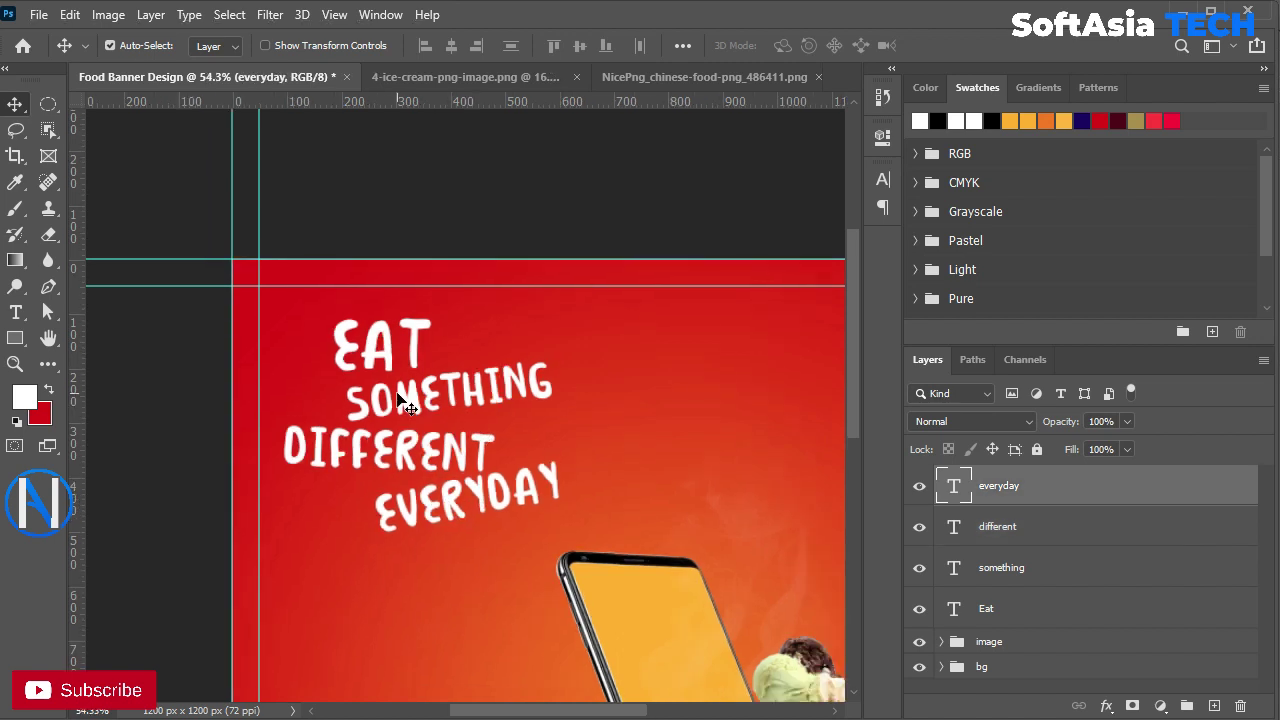
{"action": "key", "text": "u"}
{"action": "right_click", "coordinate": [20, 337]}
Step: Draw a custom arrow shape left of EVERYDAY with a white fill
{"action": "left_click", "coordinate": [116, 433]}
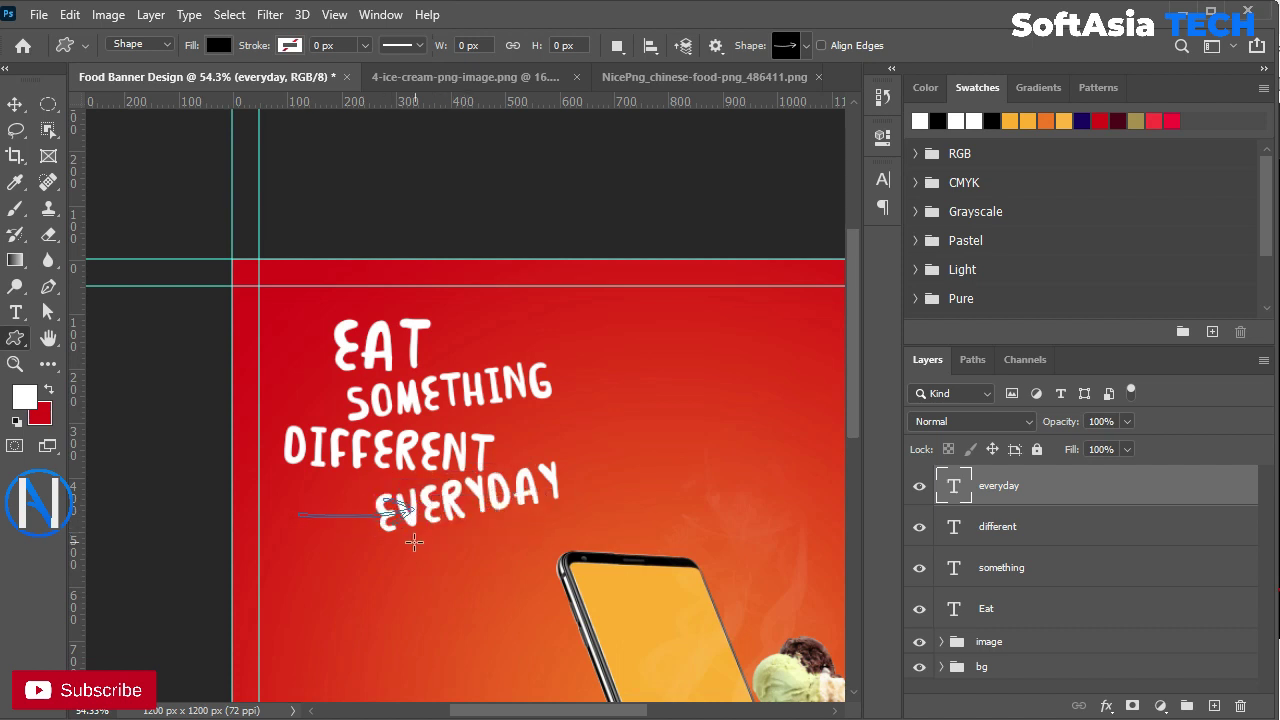
{"action": "left_click_drag", "start_coordinate": [453, 511], "coordinate": [415, 517]}
{"action": "double_click", "coordinate": [953, 486]}
{"action": "key", "text": "Return"}
{"action": "scroll", "coordinate": [408, 500], "scroll_direction": "left", "scroll_amount": 2}
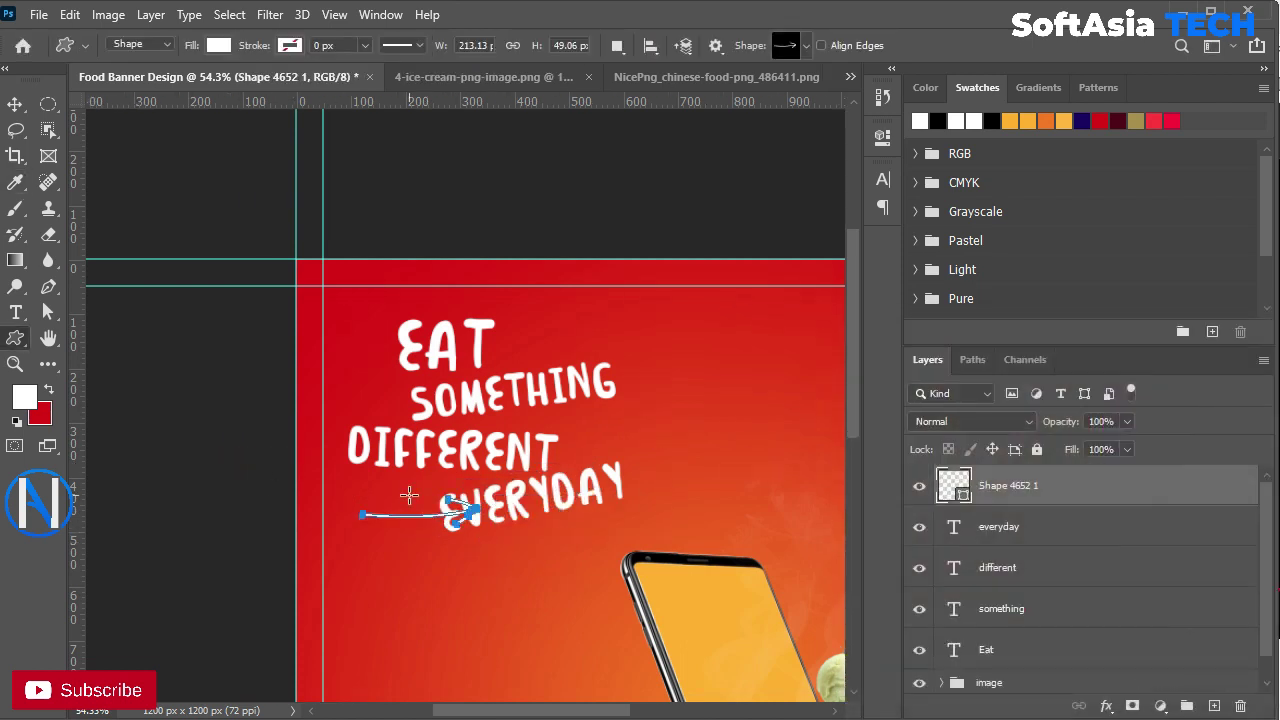
{"action": "scroll", "coordinate": [331, 508], "scroll_direction": "up", "scroll_amount": 6}
Step: Flip, rotate and shrink the arrow so it points up-right toward EVERYDAY
{"action": "key", "text": "ctrl+t"}
{"action": "right_click", "coordinate": [348, 494]}
{"action": "left_click", "coordinate": [400, 430]}
{"action": "right_click", "coordinate": [376, 456]}
{"action": "left_click", "coordinate": [428, 446]}
{"action": "right_click", "coordinate": [456, 468]}
{"action": "left_click", "coordinate": [470, 438]}
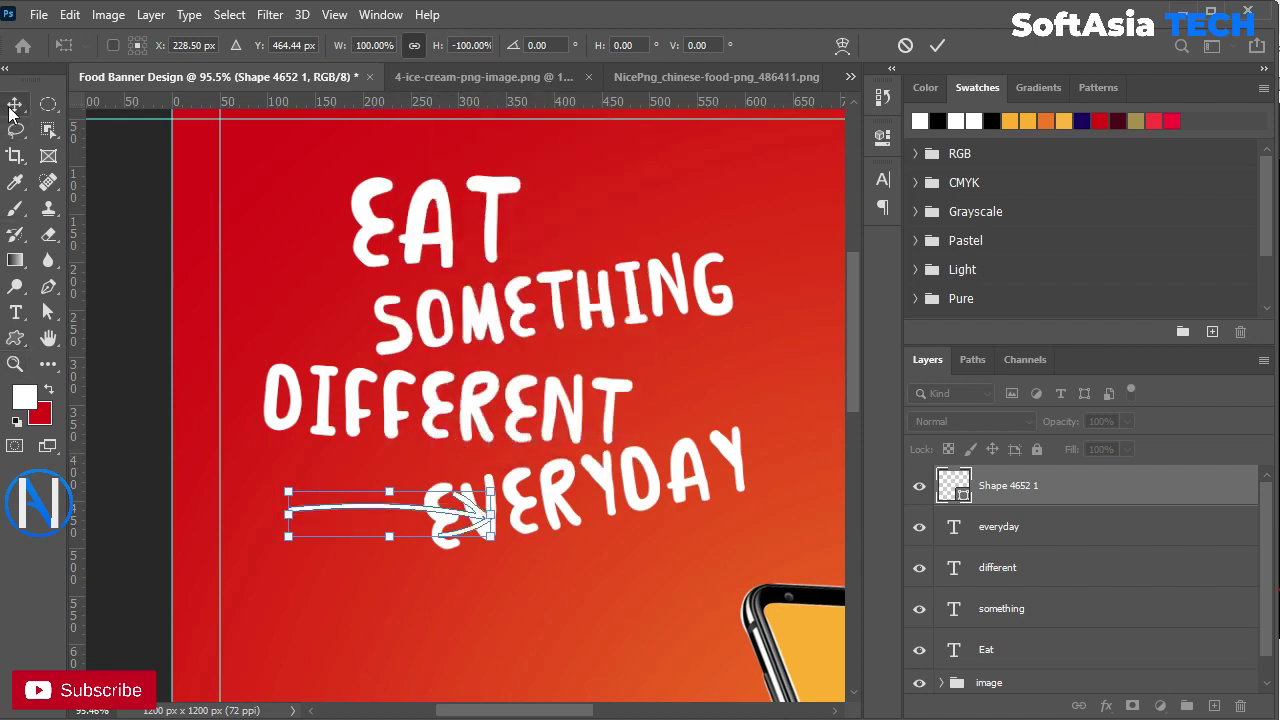
{"action": "key", "text": "Return"}
{"action": "mouse_move", "coordinate": [470, 528]}
{"action": "left_mouse_down"}
{"action": "mouse_move", "coordinate": [457, 414]}
{"action": "mouse_move", "coordinate": [400, 500]}
{"action": "left_mouse_up"}
{"action": "mouse_move", "coordinate": [420, 440]}
{"action": "left_mouse_down"}
{"action": "mouse_move", "coordinate": [429, 423]}
{"action": "mouse_move", "coordinate": [400, 491]}
{"action": "mouse_move", "coordinate": [374, 478]}
{"action": "mouse_move", "coordinate": [372, 425]}
{"action": "left_mouse_up"}
Step: Tilt the EVERYDAY headline line and shift it left
{"action": "left_click", "coordinate": [937, 45]}
{"action": "left_click", "coordinate": [600, 471]}
{"action": "key", "text": "ctrl+t"}
{"action": "left_click_drag", "start_coordinate": [765, 378], "coordinate": [647, 477]}
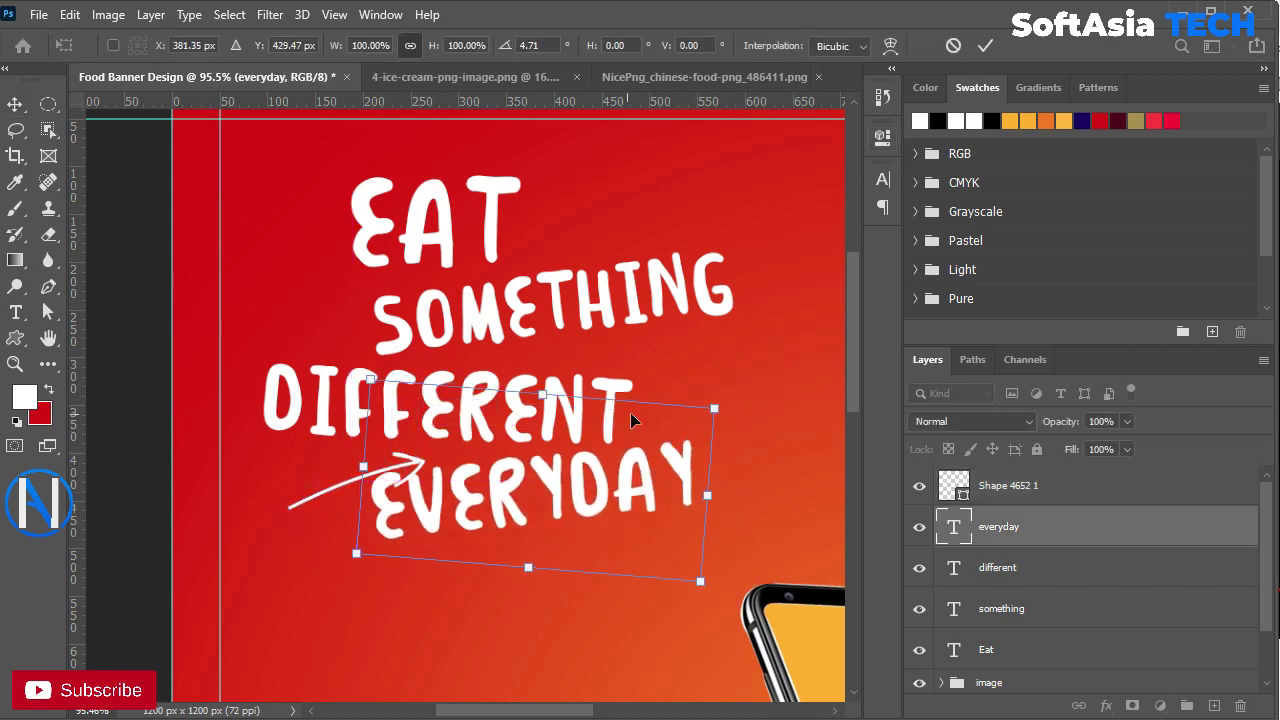
{"action": "key", "text": "Return"}
Step: Rotate DIFFERENT slightly, nudge it up-right, and move SOMETHING left
{"action": "left_click", "coordinate": [520, 415]}
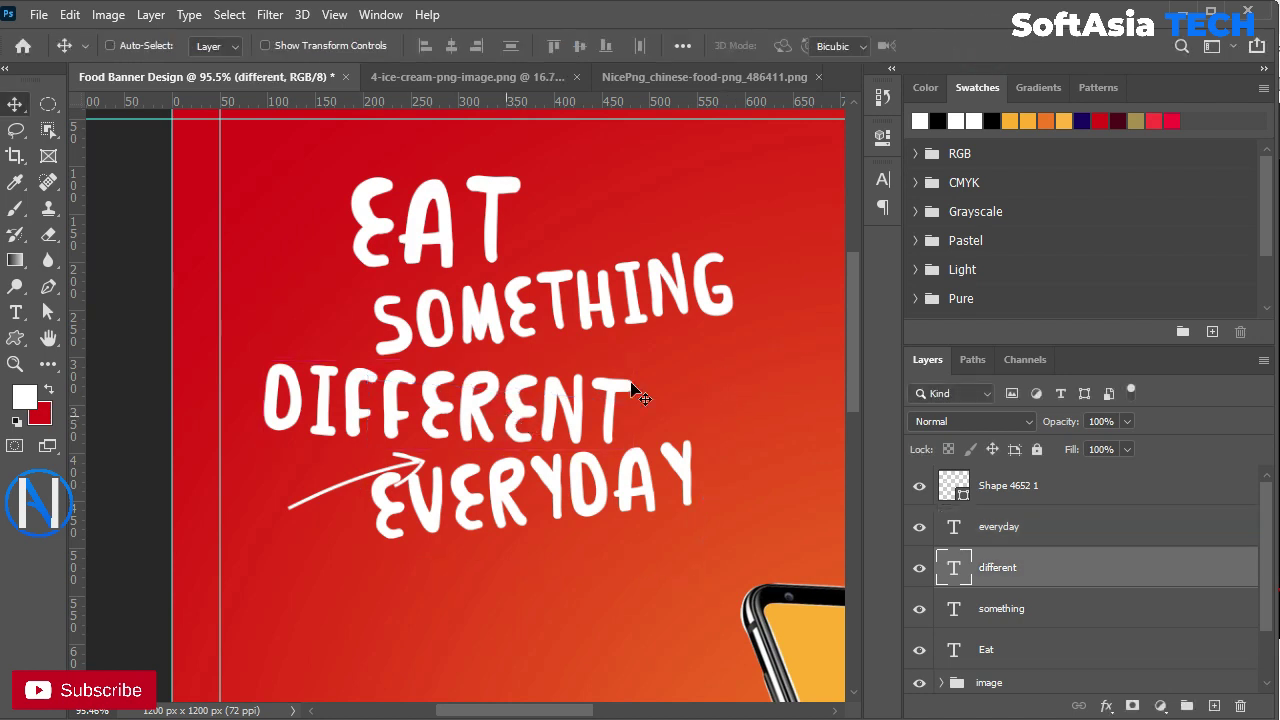
{"action": "key", "text": "ctrl+t"}
{"action": "left_click_drag", "start_coordinate": [640, 335], "coordinate": [638, 310]}
{"action": "mouse_move", "coordinate": [465, 411]}
{"action": "left_mouse_down"}
{"action": "mouse_move", "coordinate": [485, 397]}
{"action": "mouse_move", "coordinate": [463, 405]}
{"action": "left_mouse_up"}
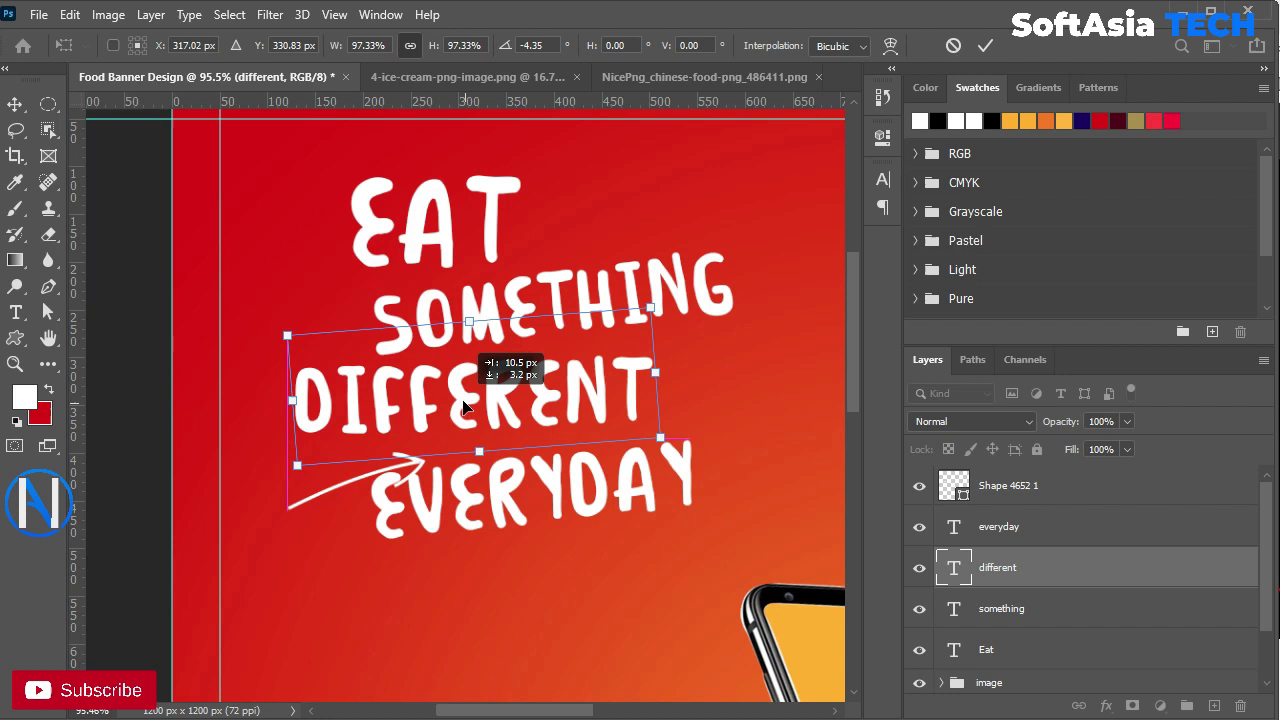
{"action": "left_click", "coordinate": [986, 46]}
{"action": "left_click_drag", "start_coordinate": [514, 300], "coordinate": [487, 312]}
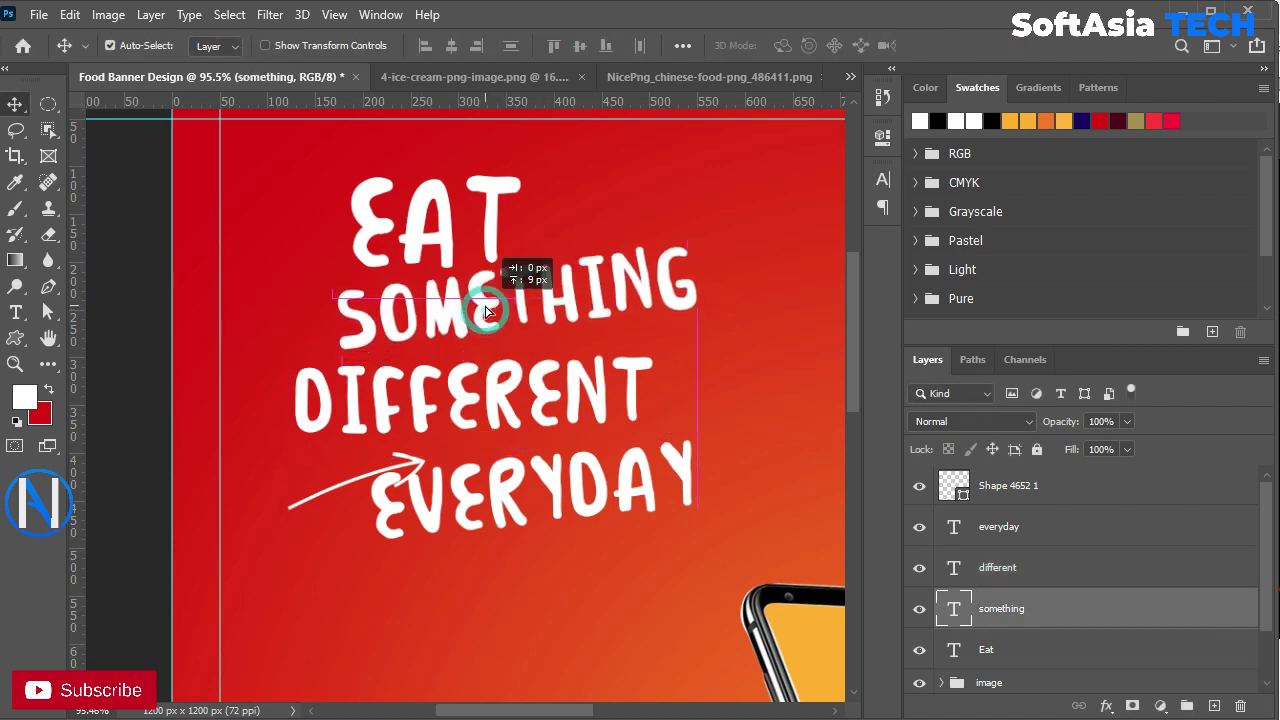
Step: Rotate the hand-drawn arrow slightly and nudge it up and left
{"action": "left_click", "coordinate": [360, 478]}
{"action": "right_click", "coordinate": [15, 338]}
{"action": "left_click", "coordinate": [15, 103]}
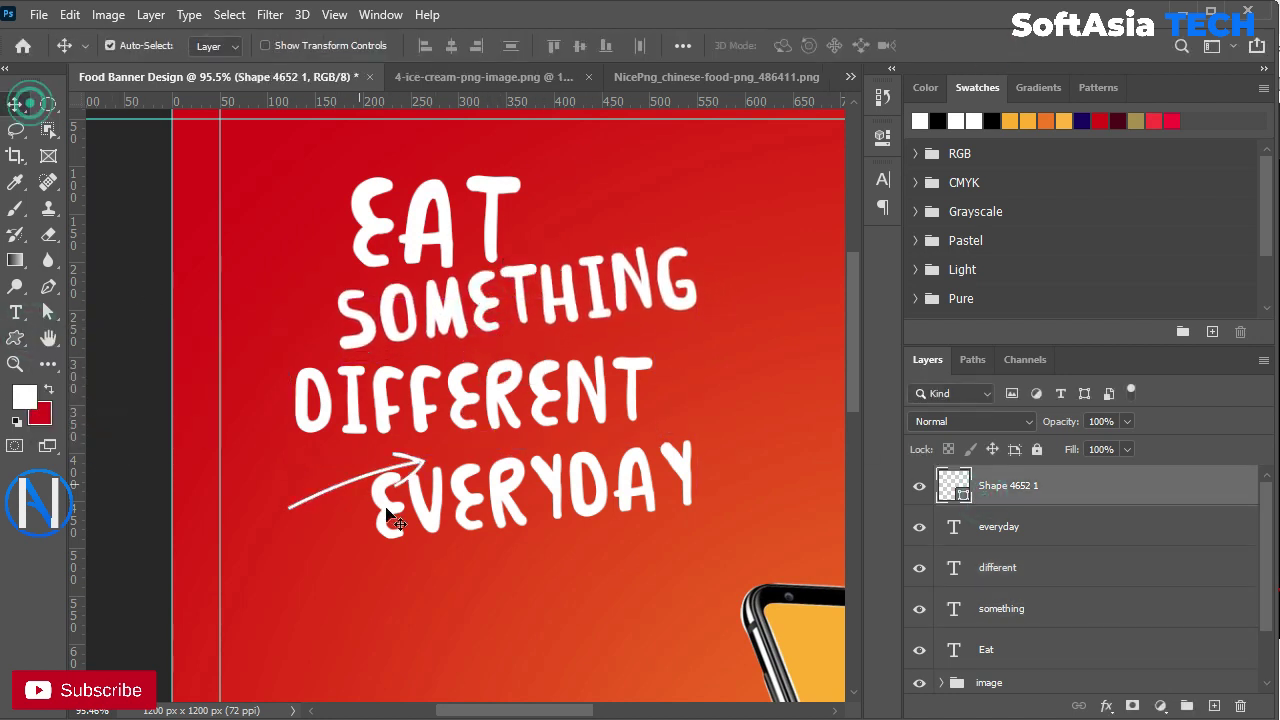
{"action": "left_click", "coordinate": [387, 509]}
{"action": "left_click", "coordinate": [941, 640]}
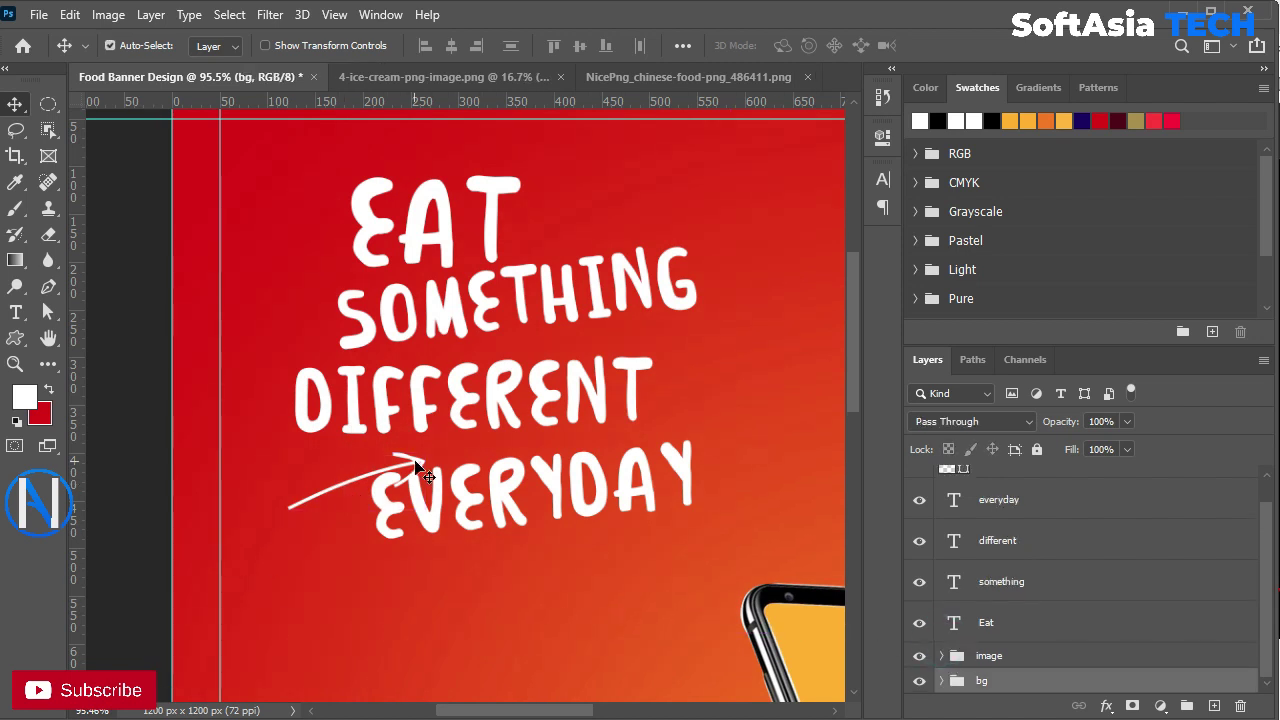
{"action": "left_click", "coordinate": [420, 470]}
{"action": "key", "text": "ctrl+t"}
{"action": "left_click_drag", "start_coordinate": [424, 434], "coordinate": [438, 440]}
{"action": "left_click_drag", "start_coordinate": [323, 481], "coordinate": [322, 477]}
{"action": "left_click", "coordinate": [938, 47]}
Step: Reposition the hand-drawn arrow snugly beside EVERYDAY
{"action": "scroll", "coordinate": [334, 457], "scroll_direction": "up", "scroll_amount": 3}
{"action": "left_click", "coordinate": [391, 449]}
{"action": "left_click_drag", "start_coordinate": [372, 444], "coordinate": [366, 446]}
{"action": "scroll", "coordinate": [594, 266], "scroll_direction": "up", "scroll_amount": 2}
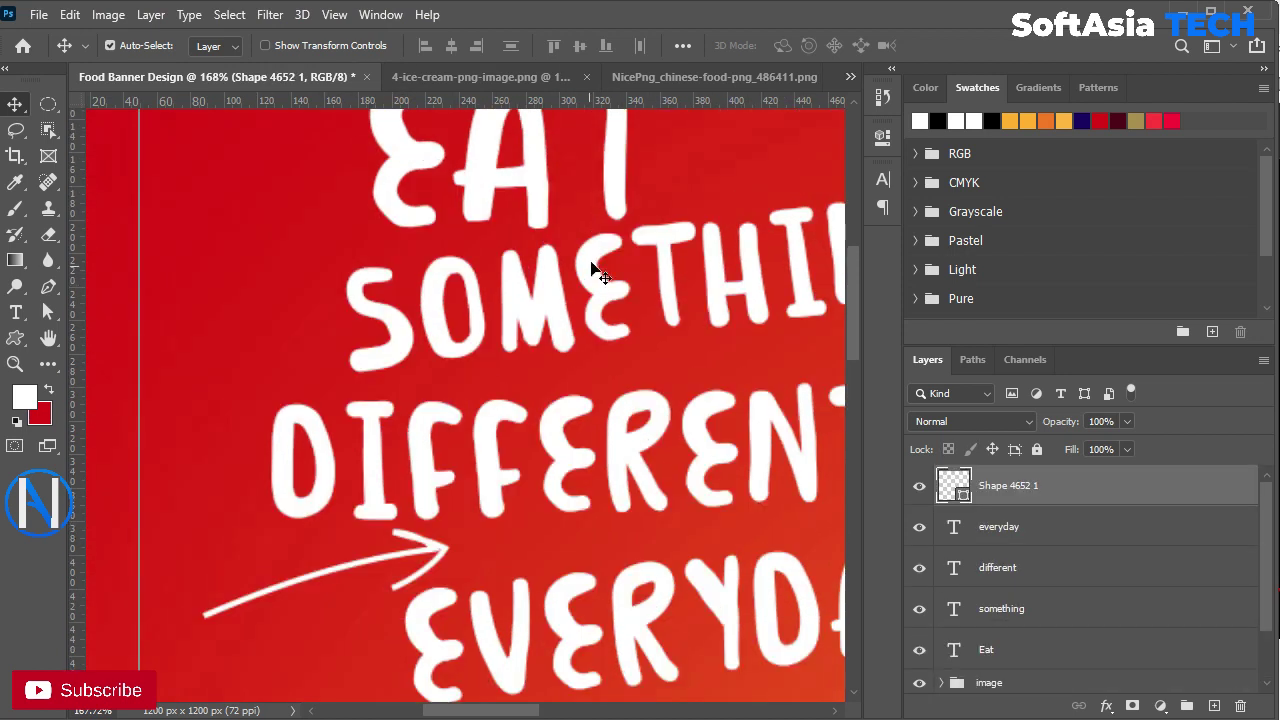
{"action": "scroll", "coordinate": [594, 266], "scroll_direction": "up", "scroll_amount": 5}
Step: Switch to the Custom Shape Tool and bring up its shape choices
{"action": "left_click", "coordinate": [15, 338]}
{"action": "left_click", "coordinate": [126, 438]}
{"action": "right_click", "coordinate": [576, 296]}
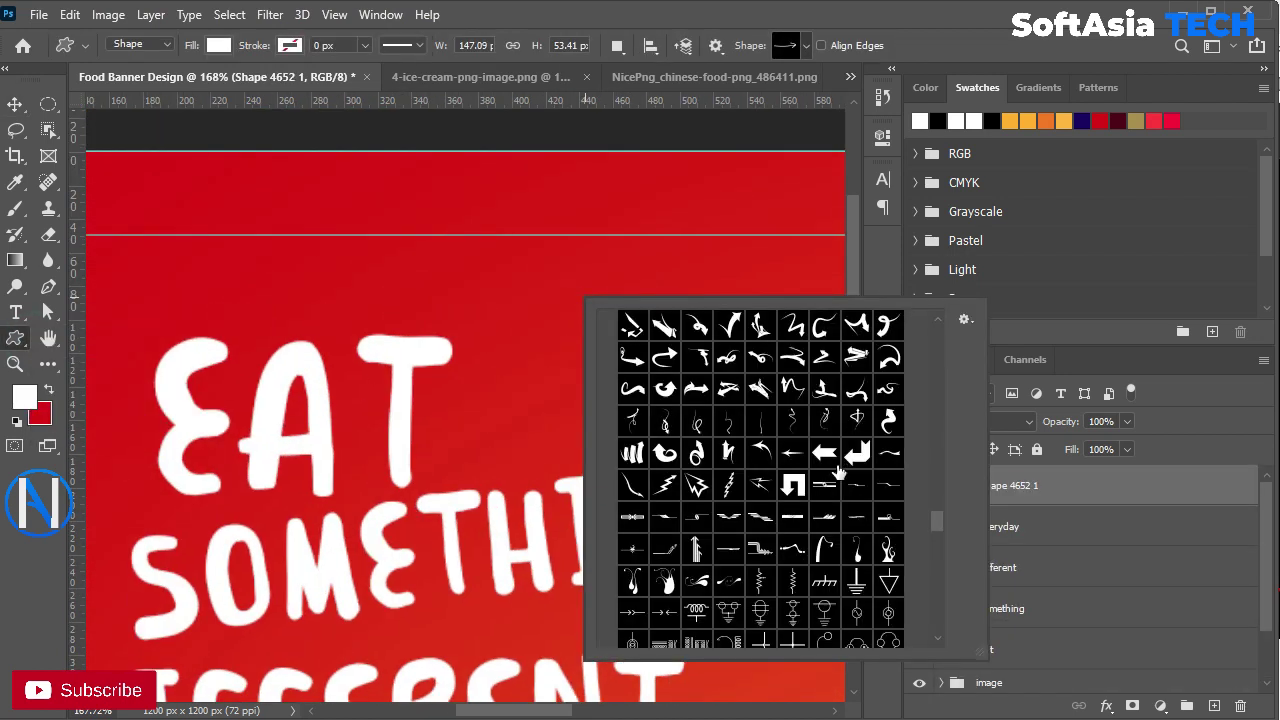
Step: Draw a curved Arrow093 shape beside EAT and rotate it about 55 degrees
{"action": "left_click_drag", "start_coordinate": [938, 526], "coordinate": [940, 522]}
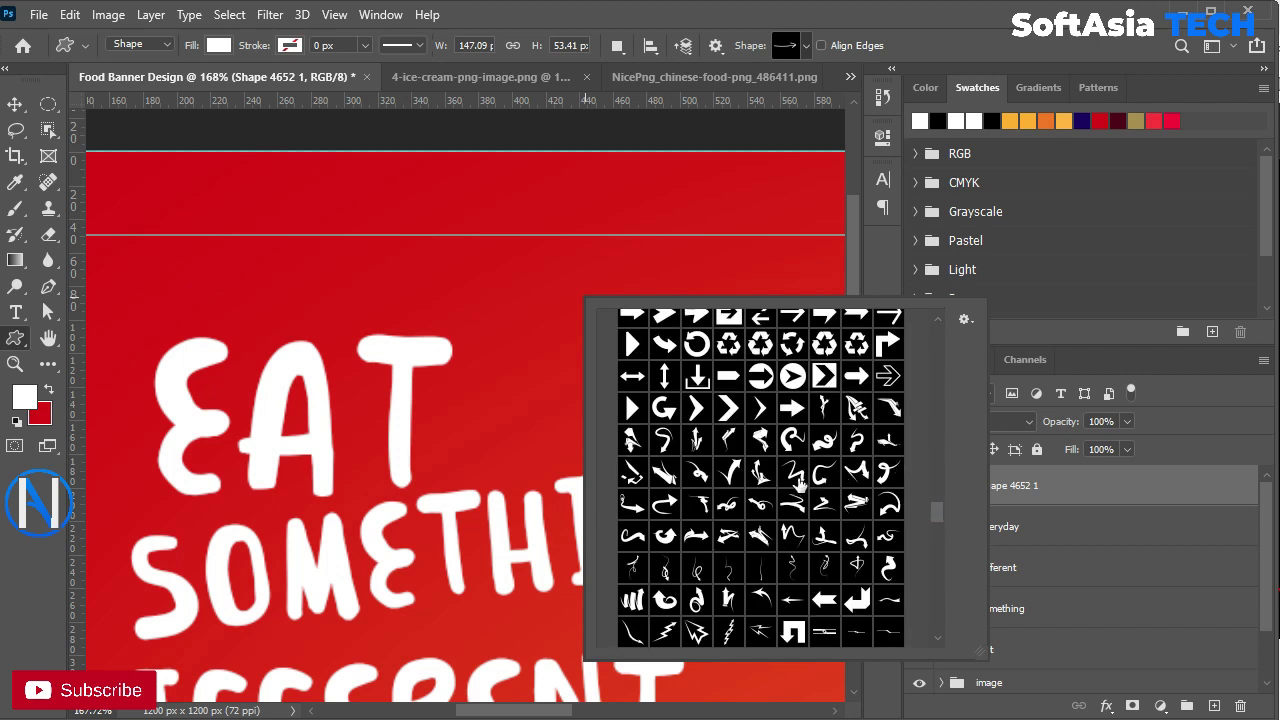
{"action": "left_click_drag", "start_coordinate": [934, 512], "coordinate": [901, 383]}
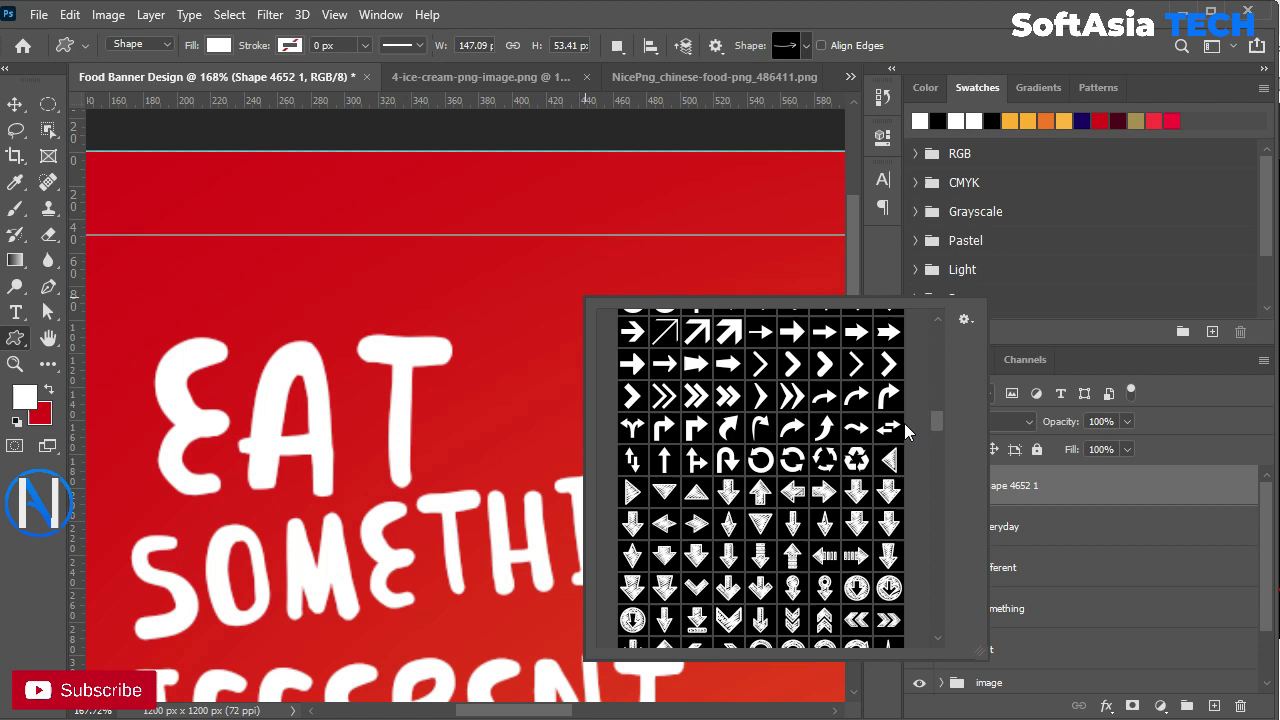
{"action": "scroll", "coordinate": [900, 381], "scroll_direction": "up", "scroll_amount": 5}
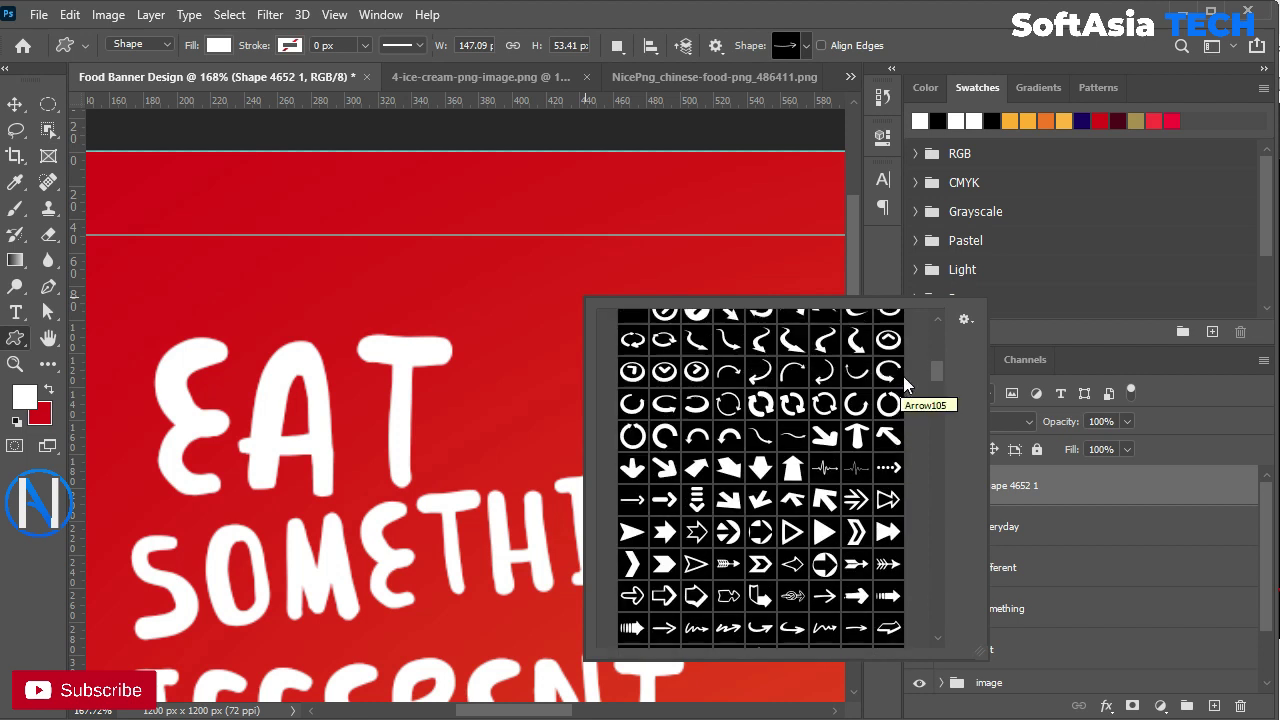
{"action": "left_click_drag", "start_coordinate": [545, 281], "coordinate": [684, 417]}
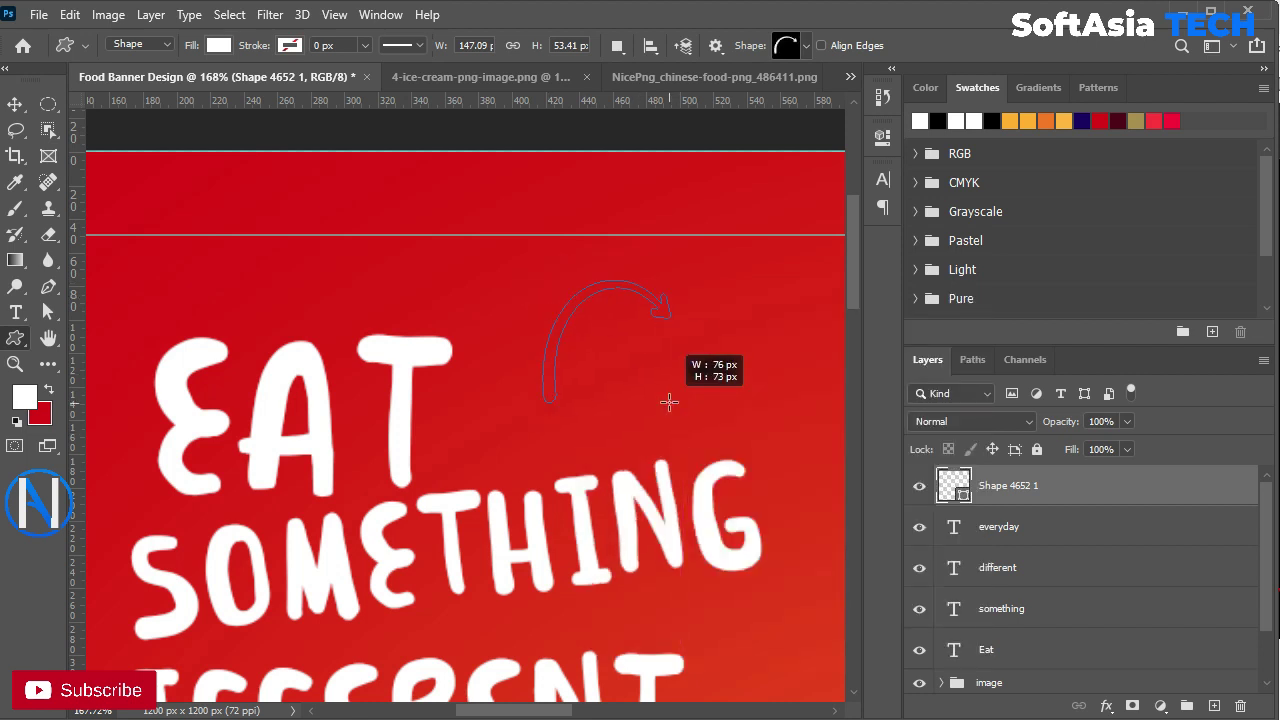
{"action": "key", "text": "v"}
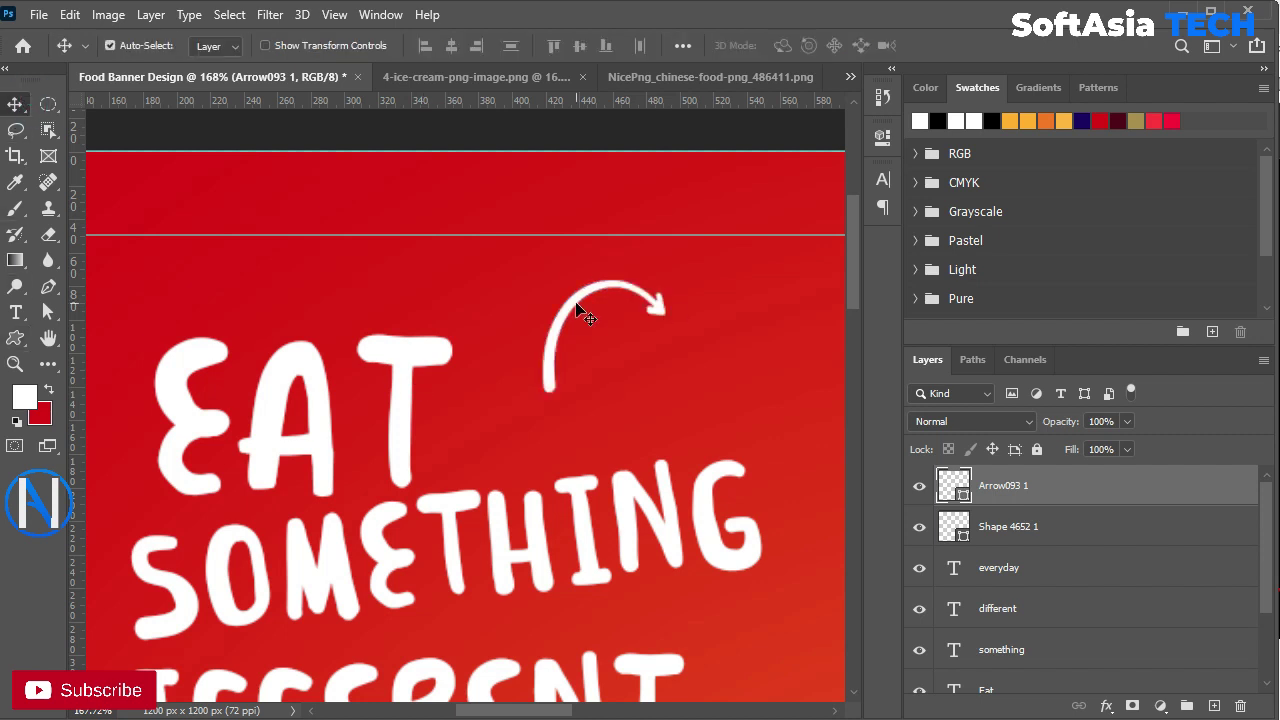
{"action": "key", "text": "ctrl+t"}
{"action": "mouse_move", "coordinate": [686, 274]}
{"action": "left_mouse_down"}
{"action": "mouse_move", "coordinate": [620, 365]}
{"action": "mouse_move", "coordinate": [306, 195]}
{"action": "mouse_move", "coordinate": [346, 40]}
{"action": "left_mouse_up"}
{"action": "key", "text": "Return"}
Step: Draw a sketchy Arrow 28 right of DIFFERENT, rotated to point down-left
{"action": "key", "text": "u"}
{"action": "scroll", "coordinate": [517, 325], "scroll_direction": "down", "scroll_amount": 3}
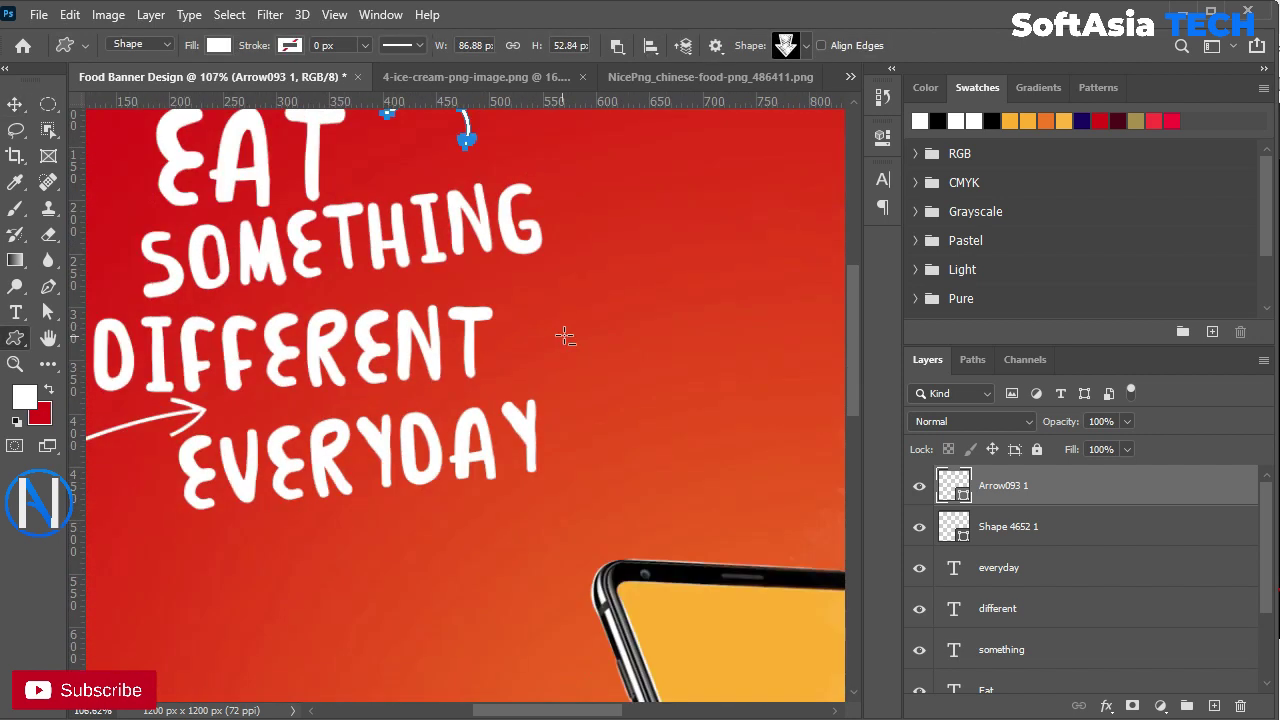
{"action": "left_click_drag", "start_coordinate": [643, 401], "coordinate": [644, 399]}
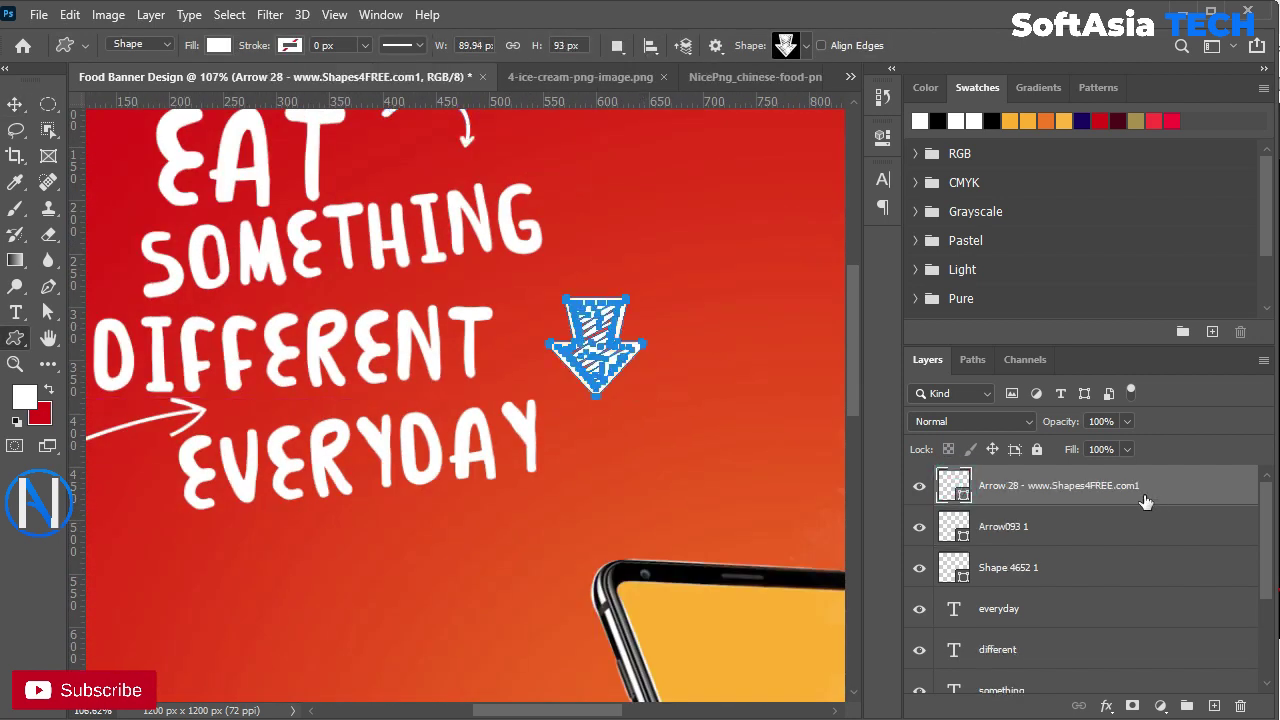
{"action": "key", "text": "ctrl+t"}
{"action": "left_click_drag", "start_coordinate": [655, 285], "coordinate": [575, 261]}
{"action": "left_click_drag", "start_coordinate": [593, 362], "coordinate": [627, 372]}
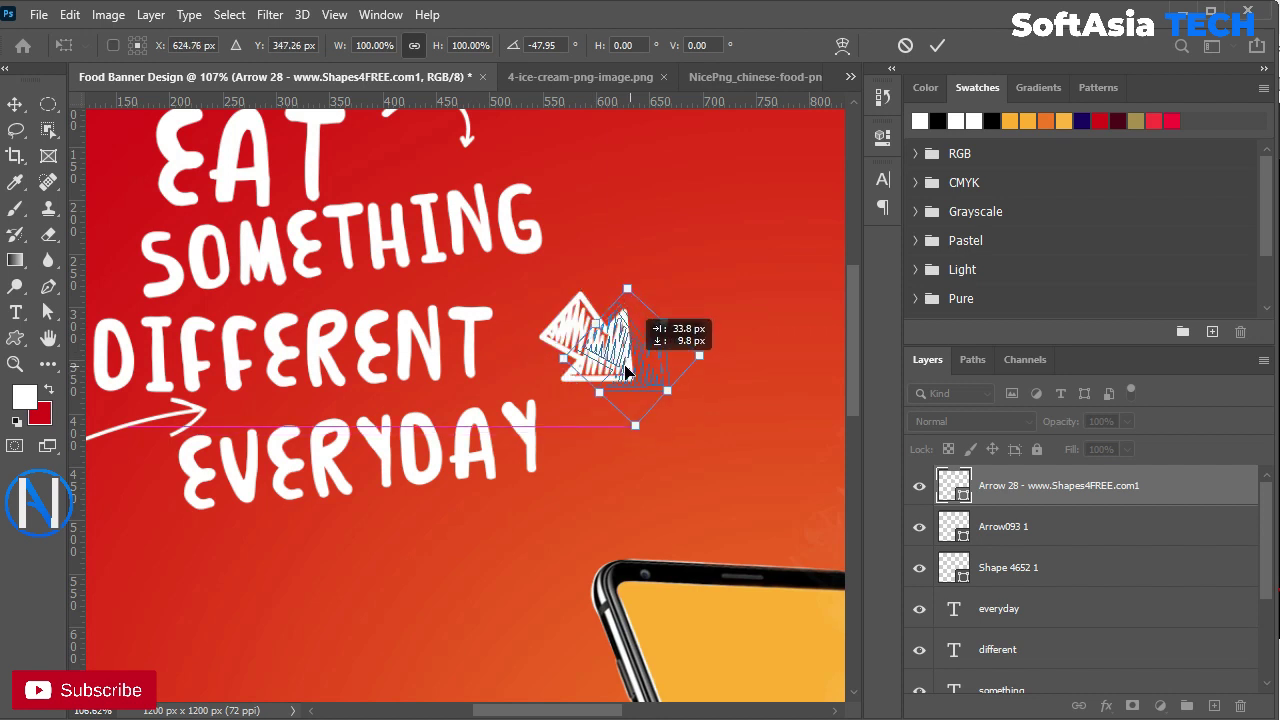
{"action": "key", "text": "Return"}
{"action": "key", "text": "v"}
{"action": "key", "text": "ctrl+0"}
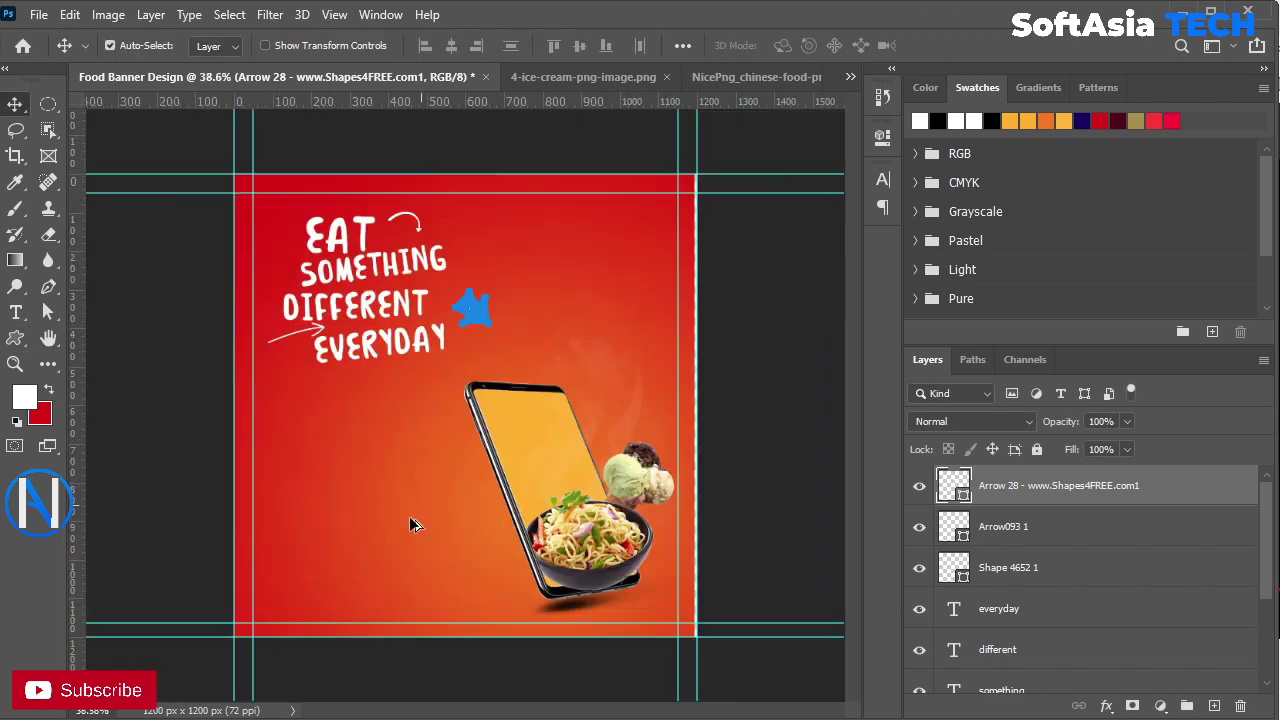
Step: Reopen the Custom Shape Tool and its shape picker
{"action": "scroll", "coordinate": [401, 436], "scroll_direction": "up", "scroll_amount": 5}
{"action": "key", "text": "u"}
{"action": "right_click", "coordinate": [428, 331]}
{"action": "mouse_move", "coordinate": [780, 488]}
{"action": "left_mouse_down"}
{"action": "mouse_move", "coordinate": [789, 505]}
{"action": "mouse_move", "coordinate": [781, 391]}
{"action": "left_mouse_up"}
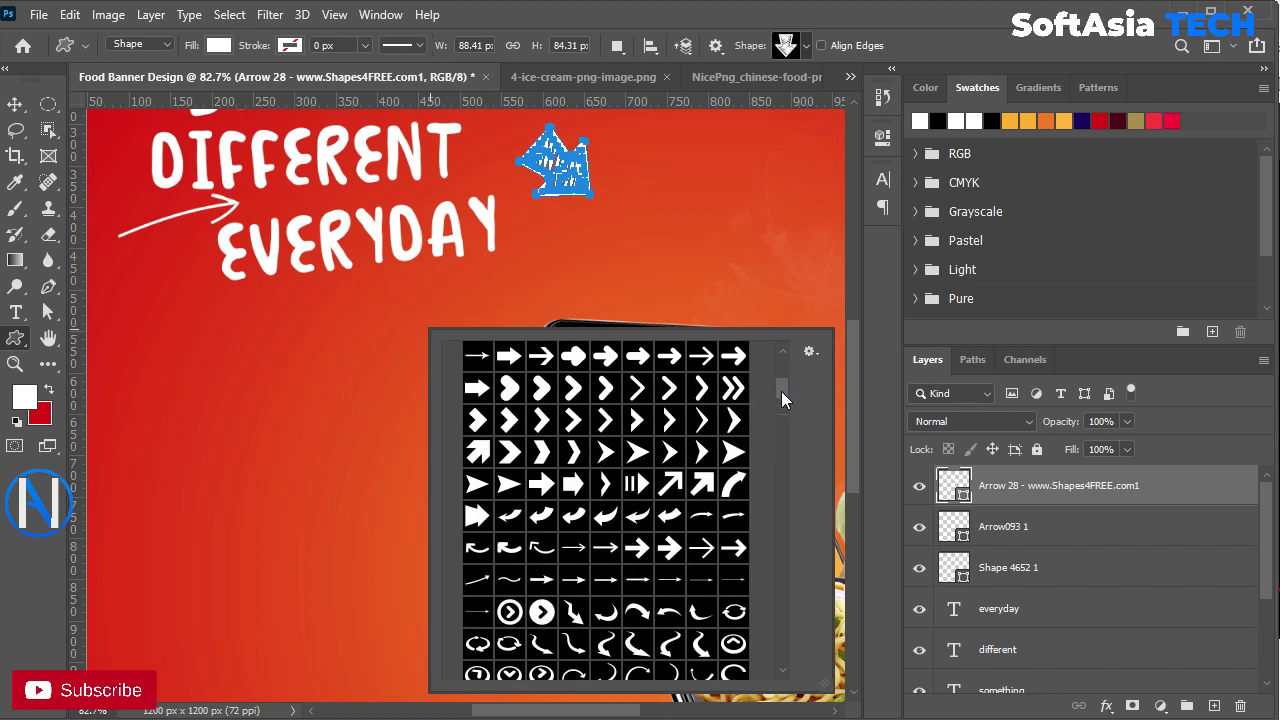
Step: Draw a curved arrow below EVERYDAY and rotate it into a smile
{"action": "mouse_move", "coordinate": [304, 396]}
{"action": "left_mouse_down"}
{"action": "mouse_move", "coordinate": [408, 461]}
{"action": "mouse_move", "coordinate": [380, 458]}
{"action": "left_mouse_up"}
{"action": "scroll", "coordinate": [366, 437], "scroll_direction": "up", "scroll_amount": 3}
{"action": "key", "text": "v"}
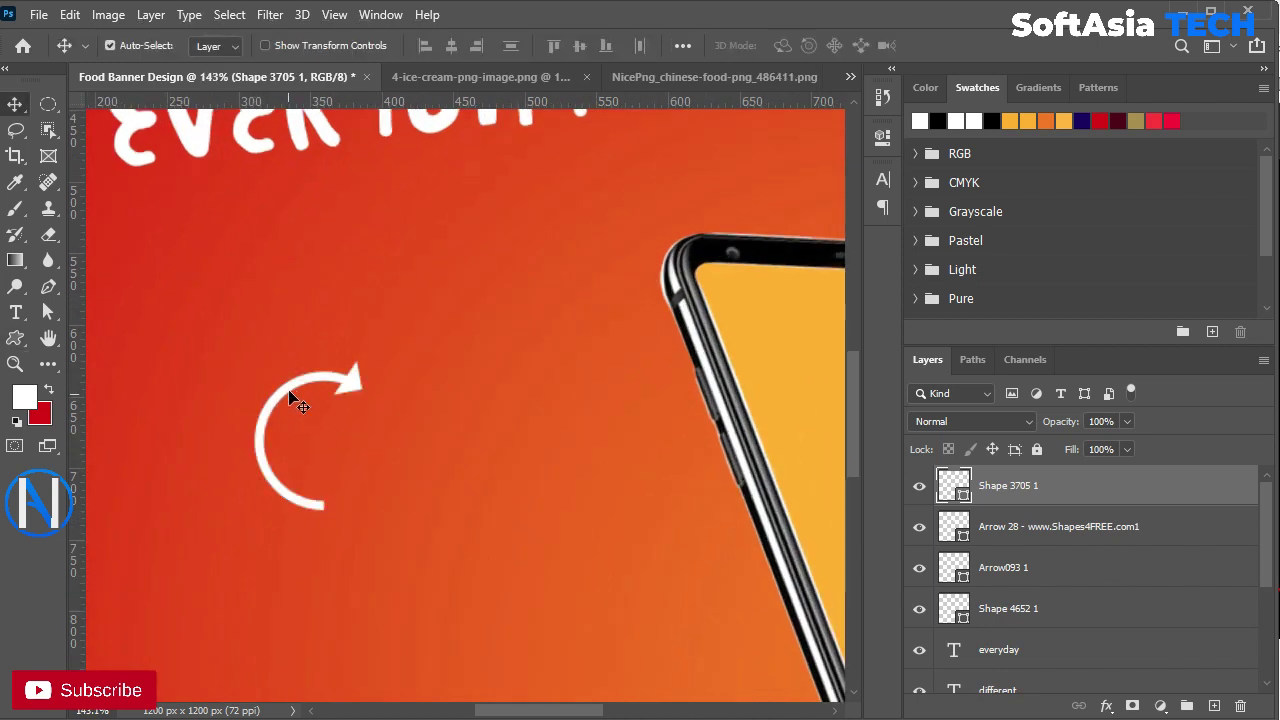
{"action": "key", "text": "ctrl+t"}
{"action": "left_click_drag", "start_coordinate": [230, 320], "coordinate": [225, 368]}
{"action": "left_click_drag", "start_coordinate": [311, 368], "coordinate": [390, 280]}
{"action": "left_click_drag", "start_coordinate": [428, 235], "coordinate": [437, 237]}
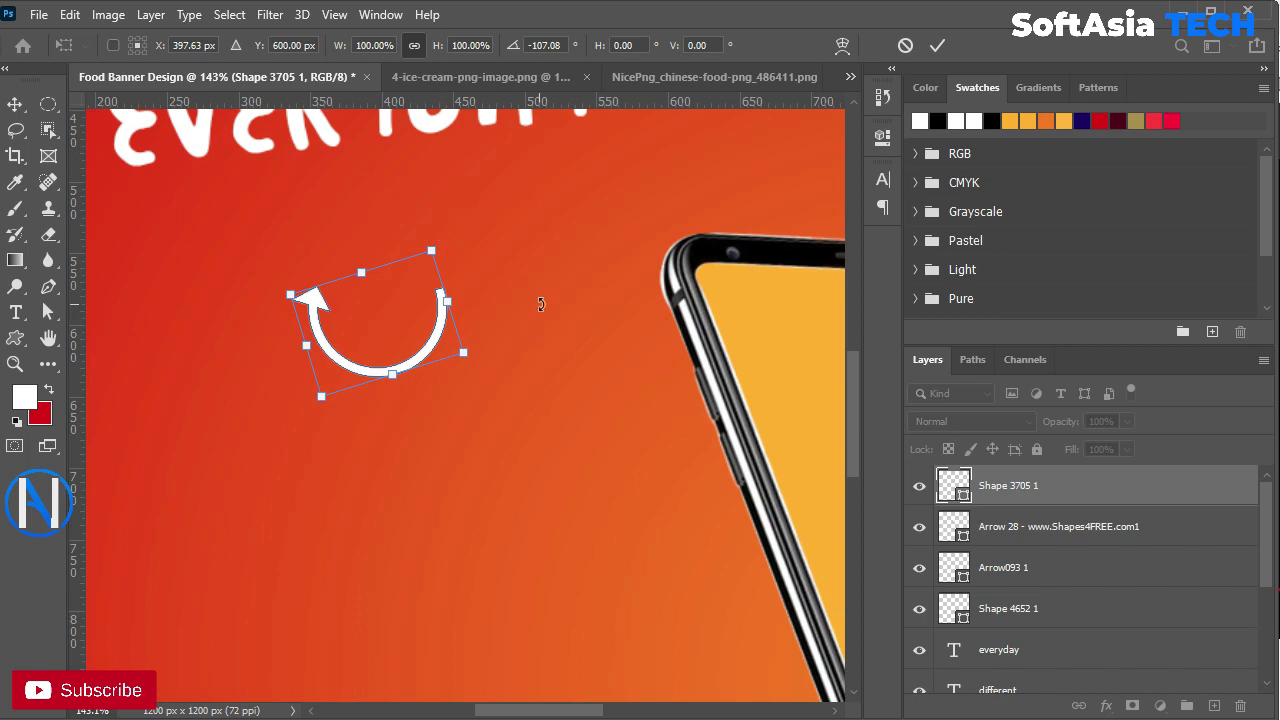
{"action": "key", "text": "Return"}
Step: Draw a small white ellipse eye and Alt-drag a copy as the second eye
{"action": "scroll", "coordinate": [309, 229], "scroll_direction": "up", "scroll_amount": 2}
{"action": "right_click", "coordinate": [15, 338]}
{"action": "left_click", "coordinate": [105, 374]}
{"action": "mouse_move", "coordinate": [324, 251]}
{"action": "left_mouse_down"}
{"action": "mouse_move", "coordinate": [354, 277]}
{"action": "mouse_move", "coordinate": [332, 256]}
{"action": "left_mouse_up"}
{"action": "key", "text": "v"}
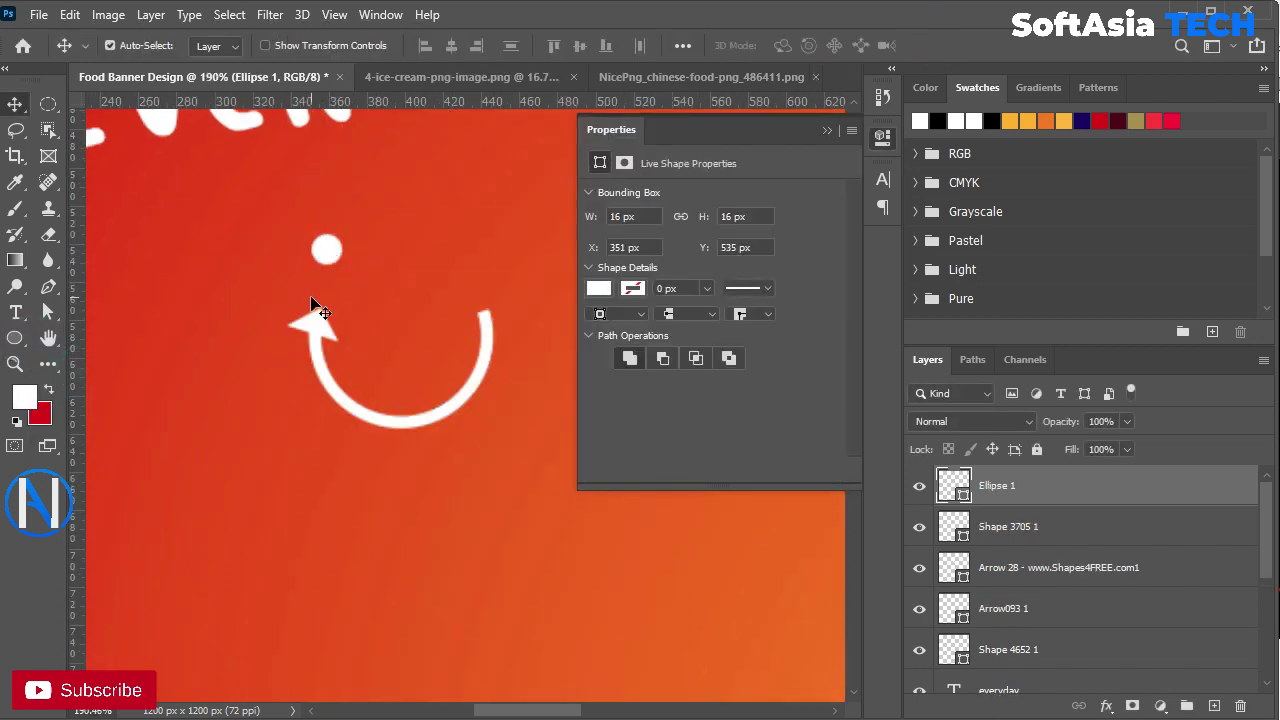
{"action": "left_click_drag", "start_coordinate": [427, 263], "coordinate": [517, 262]}
Step: Shrink the smile shape to about 79%
{"action": "left_click", "coordinate": [449, 415]}
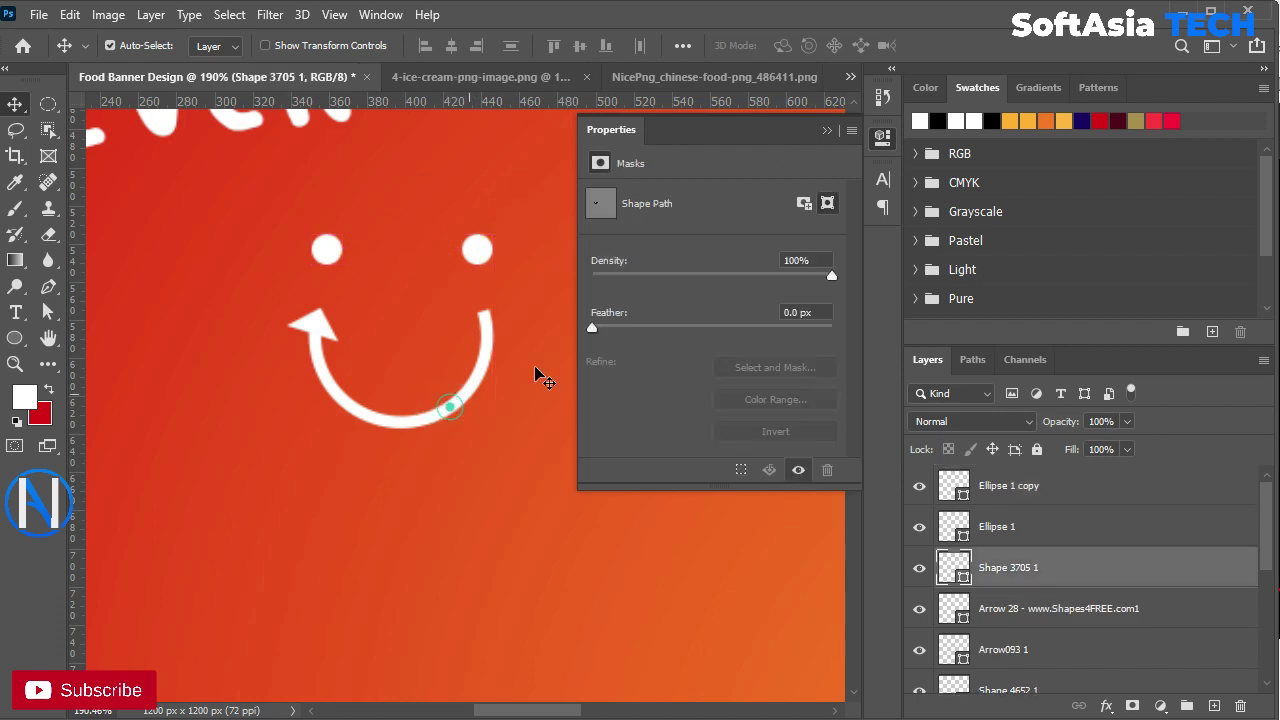
{"action": "key", "text": "ctrl+t"}
{"action": "left_click_drag", "start_coordinate": [471, 423], "coordinate": [450, 390]}
{"action": "left_click", "coordinate": [937, 45]}
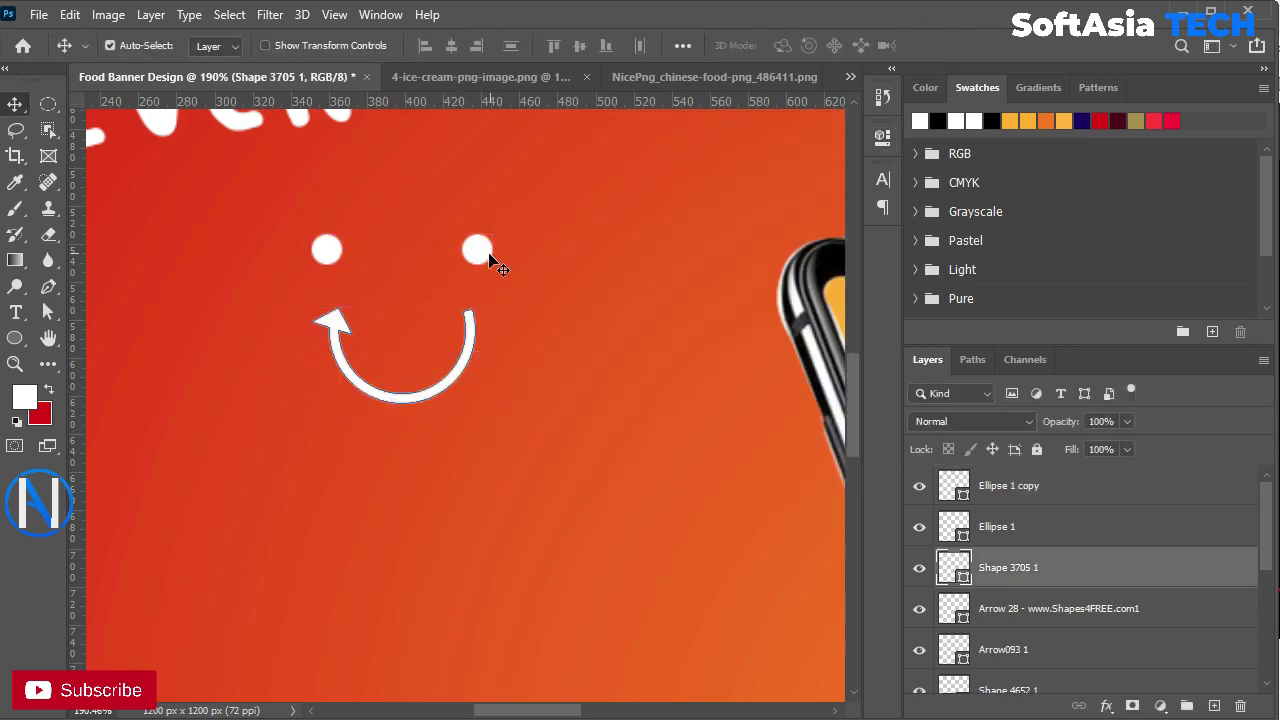
Step: Move the two eyes closer together and shift the smile slightly left
{"action": "left_click_drag", "start_coordinate": [491, 263], "coordinate": [457, 263]}
{"action": "left_click_drag", "start_coordinate": [325, 262], "coordinate": [362, 262]}
{"action": "left_click", "coordinate": [443, 249]}
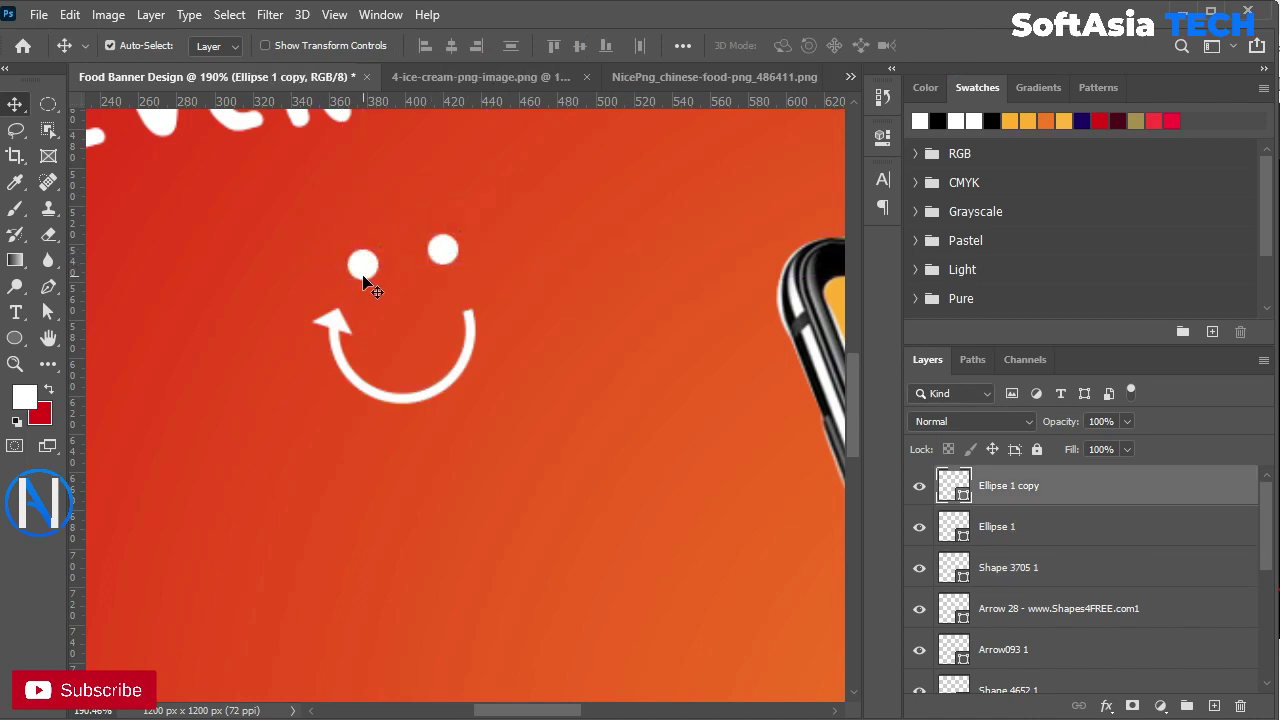
{"action": "left_click", "coordinate": [363, 262]}
{"action": "scroll", "coordinate": [453, 344], "scroll_direction": "down", "scroll_amount": 3, "text": "alt"}
{"action": "scroll", "coordinate": [453, 344], "scroll_direction": "down", "scroll_amount": 5, "text": "alt"}
{"action": "scroll", "coordinate": [357, 406], "scroll_direction": "up", "scroll_amount": 3, "text": "alt"}
{"action": "scroll", "coordinate": [357, 406], "scroll_direction": "up", "scroll_amount": 2, "text": "alt"}
{"action": "left_click_drag", "start_coordinate": [410, 392], "coordinate": [400, 392]}
{"action": "left_click", "coordinate": [368, 332]}
{"action": "left_click", "coordinate": [415, 331]}
Step: Alt-drag a copy of the sketchy arrow to the lower left
{"action": "scroll", "coordinate": [443, 462], "scroll_direction": "down", "scroll_amount": 5, "text": "alt"}
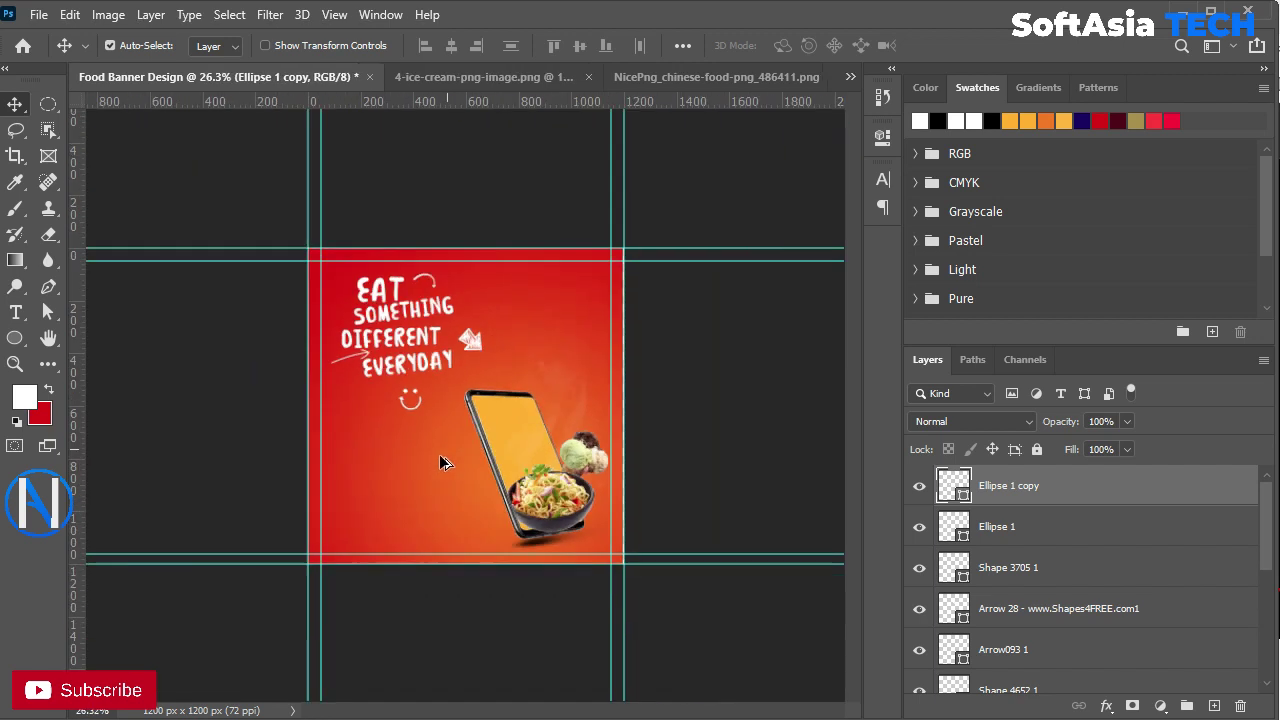
{"action": "scroll", "coordinate": [421, 415], "scroll_direction": "up", "scroll_amount": 2, "text": "alt"}
{"action": "left_click_drag", "start_coordinate": [470, 320], "coordinate": [330, 522]}
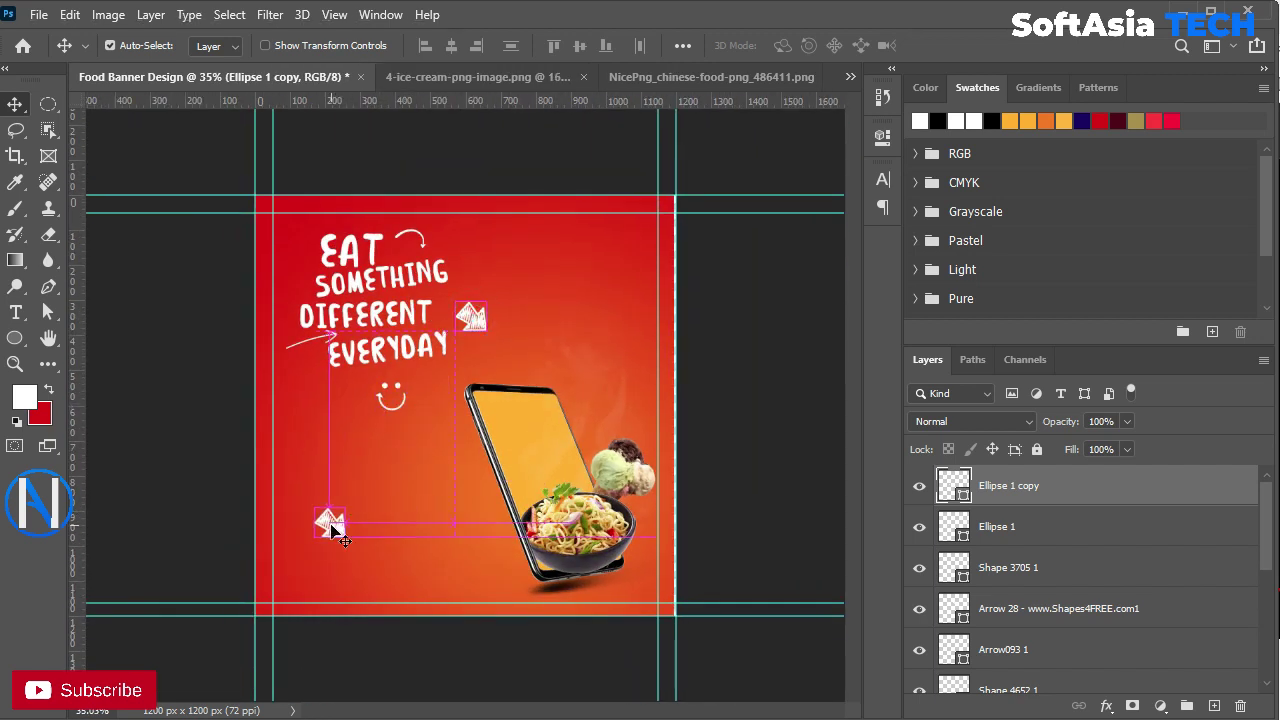
Step: Group the headline text and decoration layers into a group named 'main text'
{"action": "left_click", "coordinate": [1008, 487]}
{"action": "left_click", "coordinate": [1005, 567], "text": "shift"}
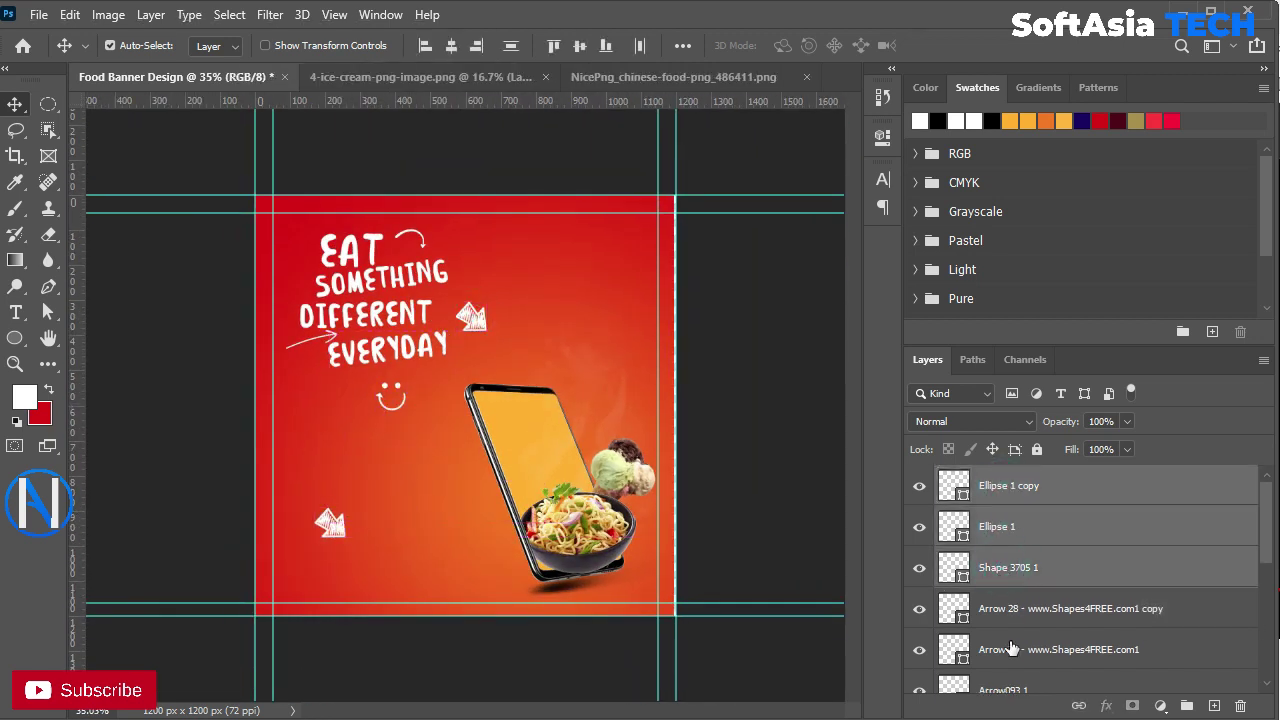
{"action": "left_click", "coordinate": [1013, 650]}
{"action": "scroll", "coordinate": [1071, 634], "scroll_direction": "down", "scroll_amount": 3}
{"action": "scroll", "coordinate": [1023, 620], "scroll_direction": "down", "scroll_amount": 3}
{"action": "left_click", "coordinate": [1010, 596], "text": "shift"}
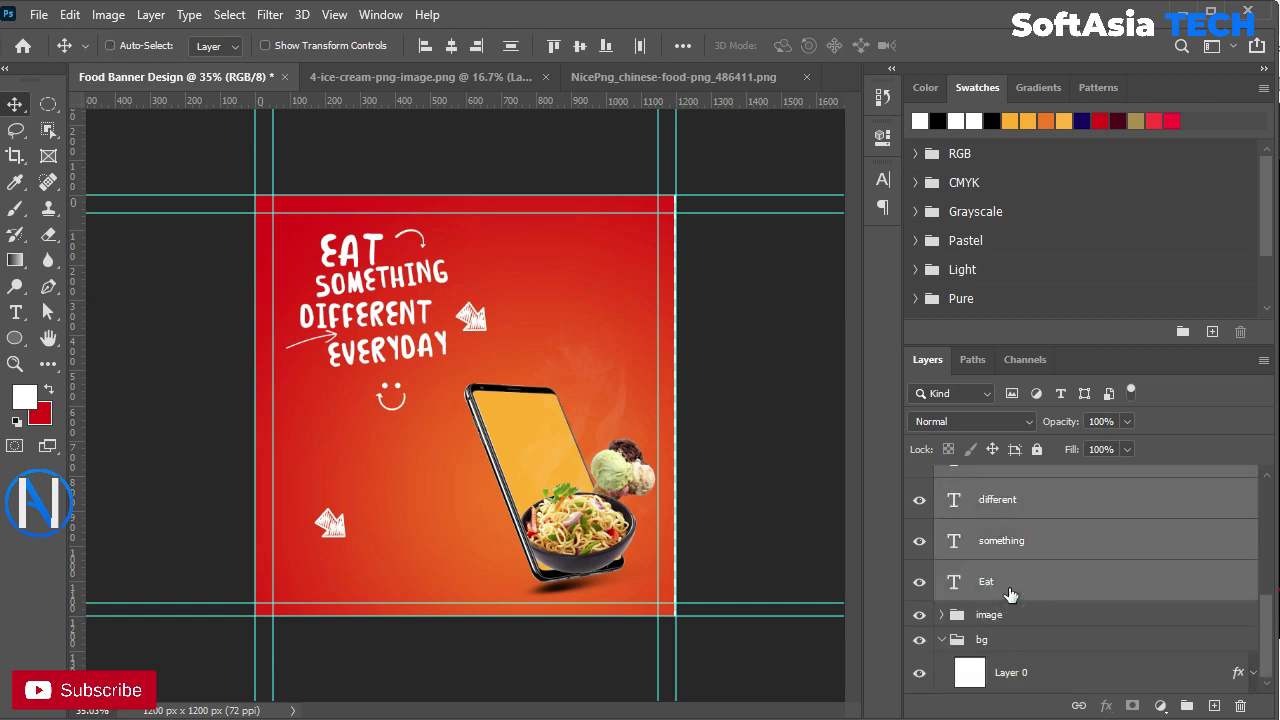
{"action": "key", "text": "ctrl+g"}
{"action": "scroll", "coordinate": [1013, 568], "scroll_direction": "up", "scroll_amount": 2}
{"action": "key", "text": "ctrl+z"}
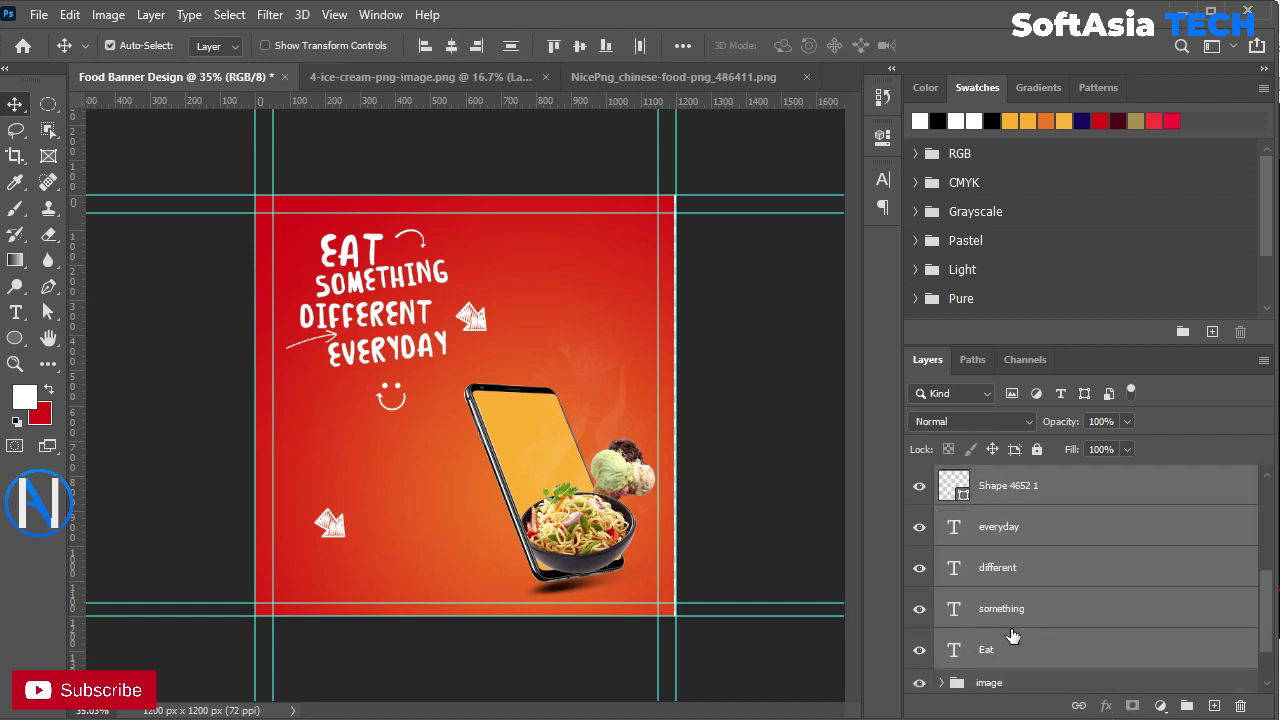
{"action": "left_click", "coordinate": [1020, 567], "text": "shift"}
{"action": "left_click", "coordinate": [1025, 526], "text": "shift"}
{"action": "left_click", "coordinate": [1030, 490], "text": "shift"}
{"action": "key", "text": "ctrl+g"}
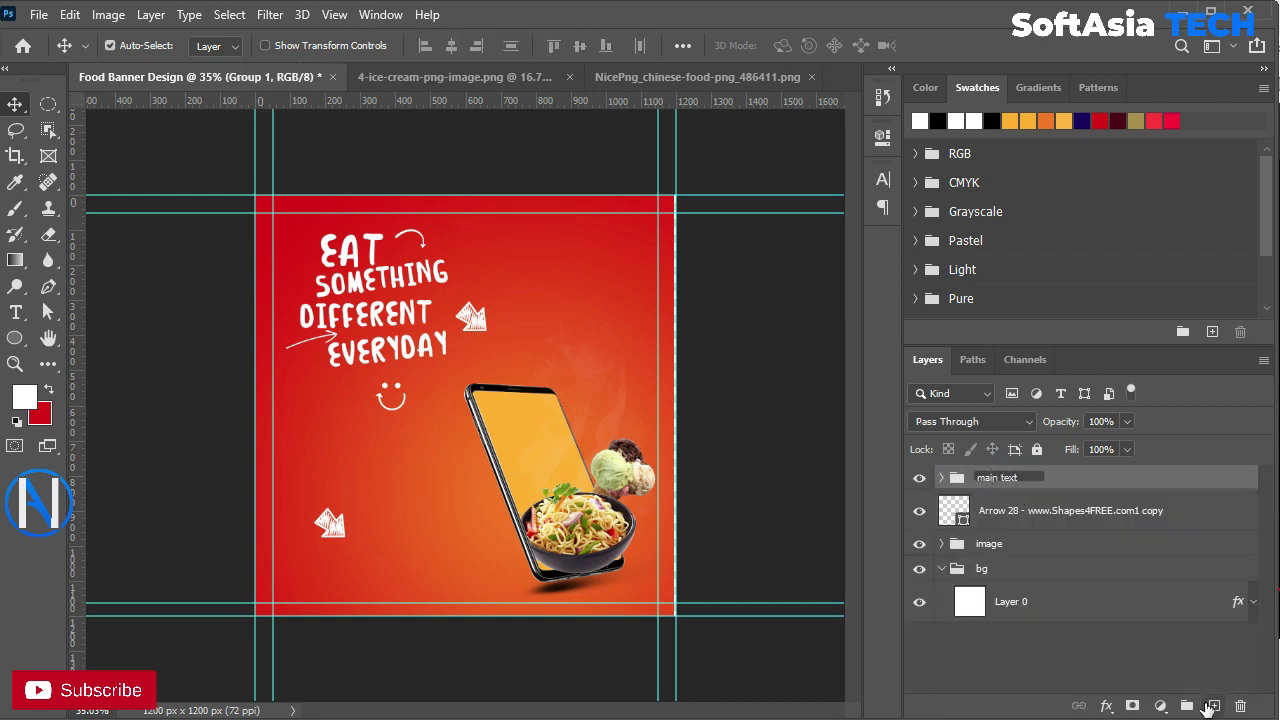
{"action": "left_click", "coordinate": [1055, 478]}
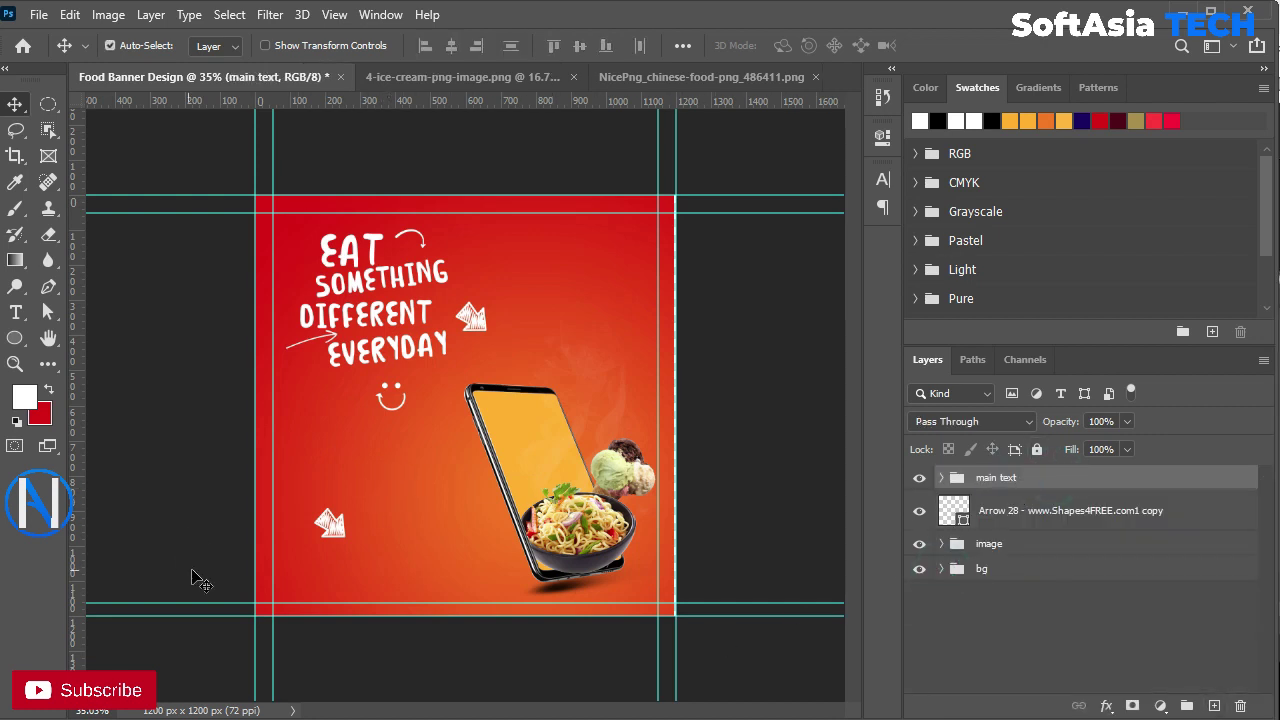
Step: Rotate the lower-left arrow copy to point up-right and move it slightly right
{"action": "scroll", "coordinate": [196, 578], "scroll_direction": "up", "scroll_amount": 5}
{"action": "scroll", "coordinate": [327, 546], "scroll_direction": "down", "scroll_amount": 3}
{"action": "left_click", "coordinate": [343, 505], "text": "ctrl"}
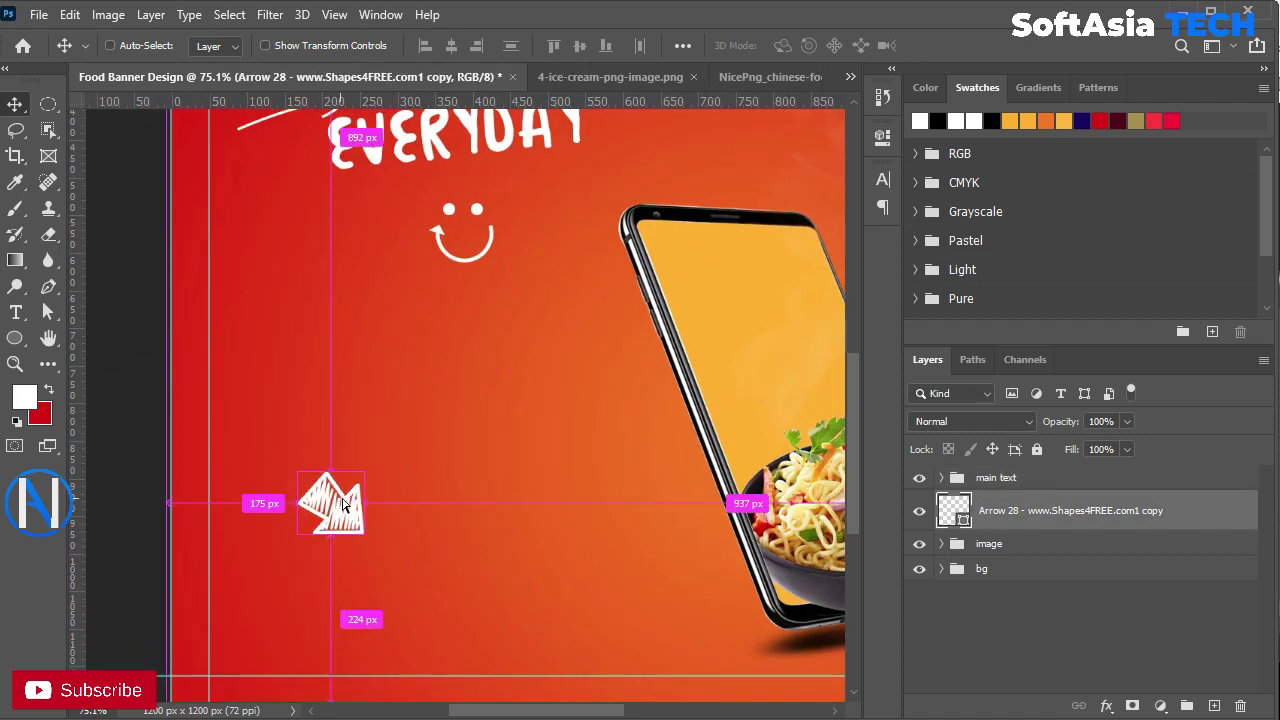
{"action": "key", "text": "ctrl+t"}
{"action": "left_click_drag", "start_coordinate": [243, 428], "coordinate": [271, 434]}
{"action": "left_click_drag", "start_coordinate": [335, 500], "coordinate": [428, 500]}
{"action": "left_click", "coordinate": [937, 45]}
Step: Start a new text layer below the lower-left arrow
{"action": "scroll", "coordinate": [365, 552], "scroll_direction": "up", "scroll_amount": 1, "text": "alt"}
{"action": "scroll", "coordinate": [360, 543], "scroll_direction": "down", "scroll_amount": 1}
{"action": "key", "text": "t"}
{"action": "left_click", "coordinate": [328, 519]}
Step: Set the Type tool font to Montserrat Bold
{"action": "left_click", "coordinate": [882, 180]}
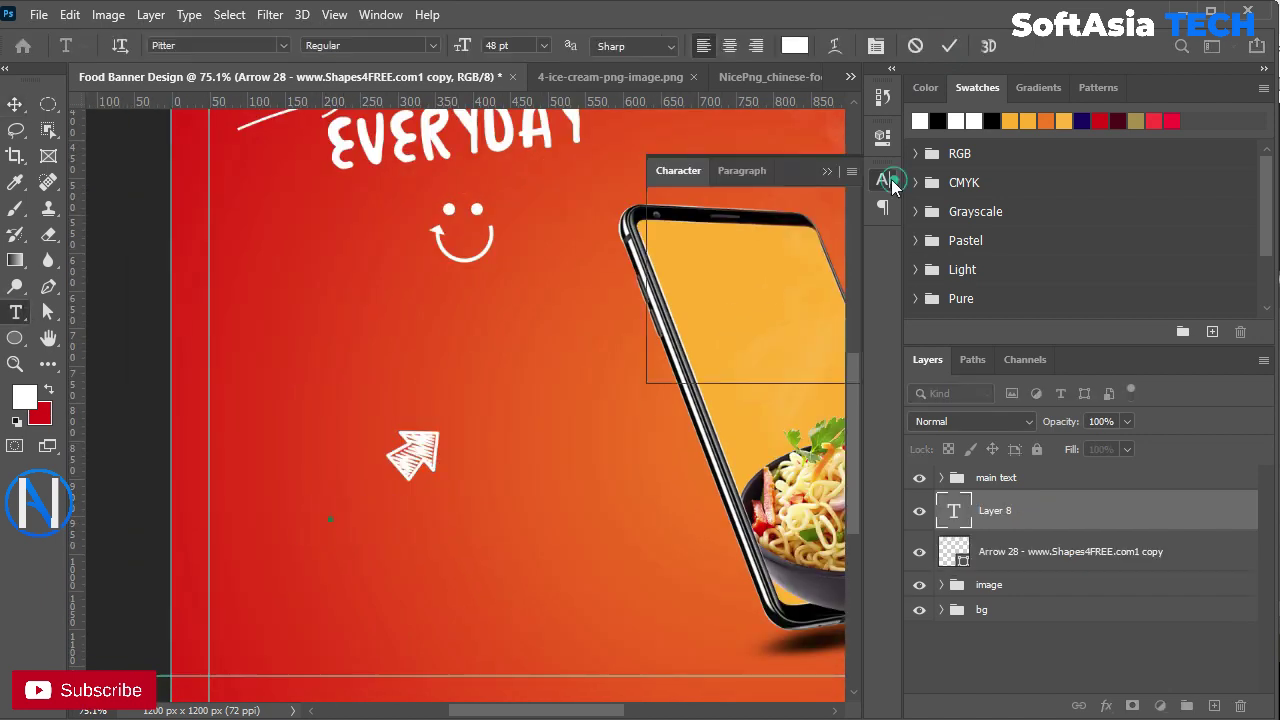
{"action": "left_click", "coordinate": [744, 208]}
{"action": "type", "text": "mon"}
{"action": "scroll", "coordinate": [760, 400], "scroll_direction": "down", "scroll_amount": 3}
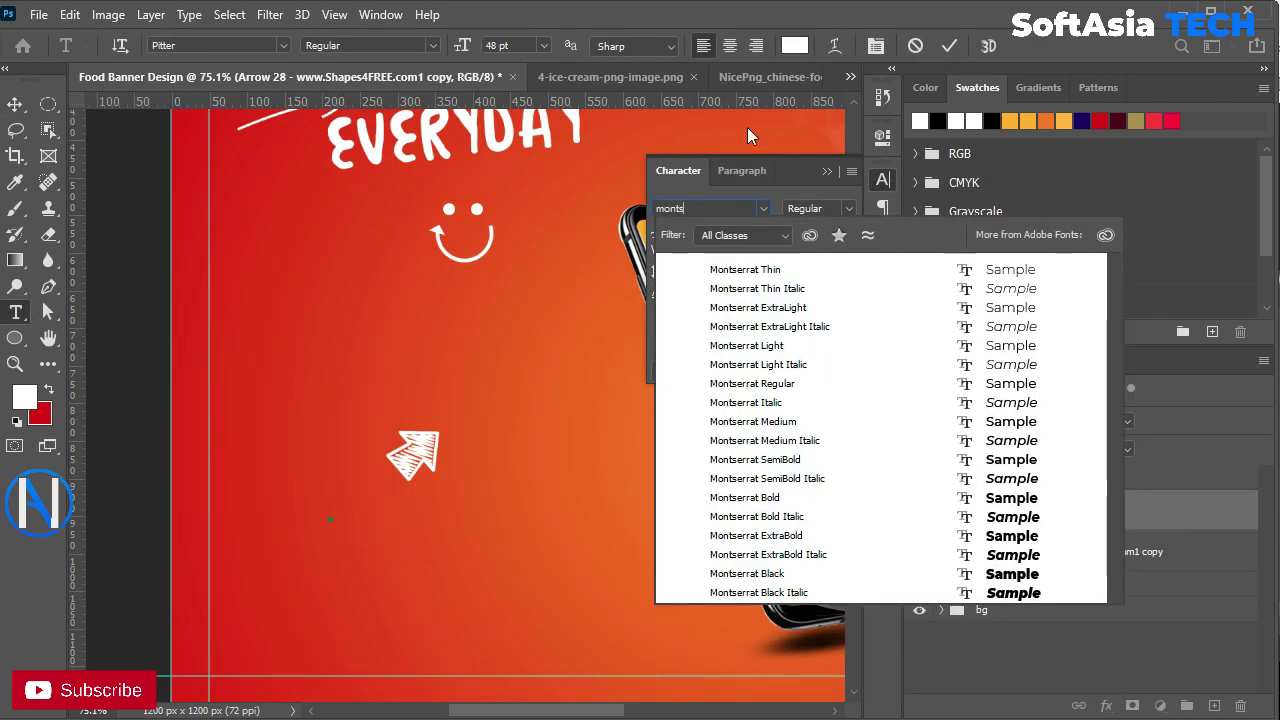
{"action": "left_click", "coordinate": [768, 495]}
Step: Paste the line 'now order online' from the notes as a new text layer
{"action": "left_click", "coordinate": [824, 171]}
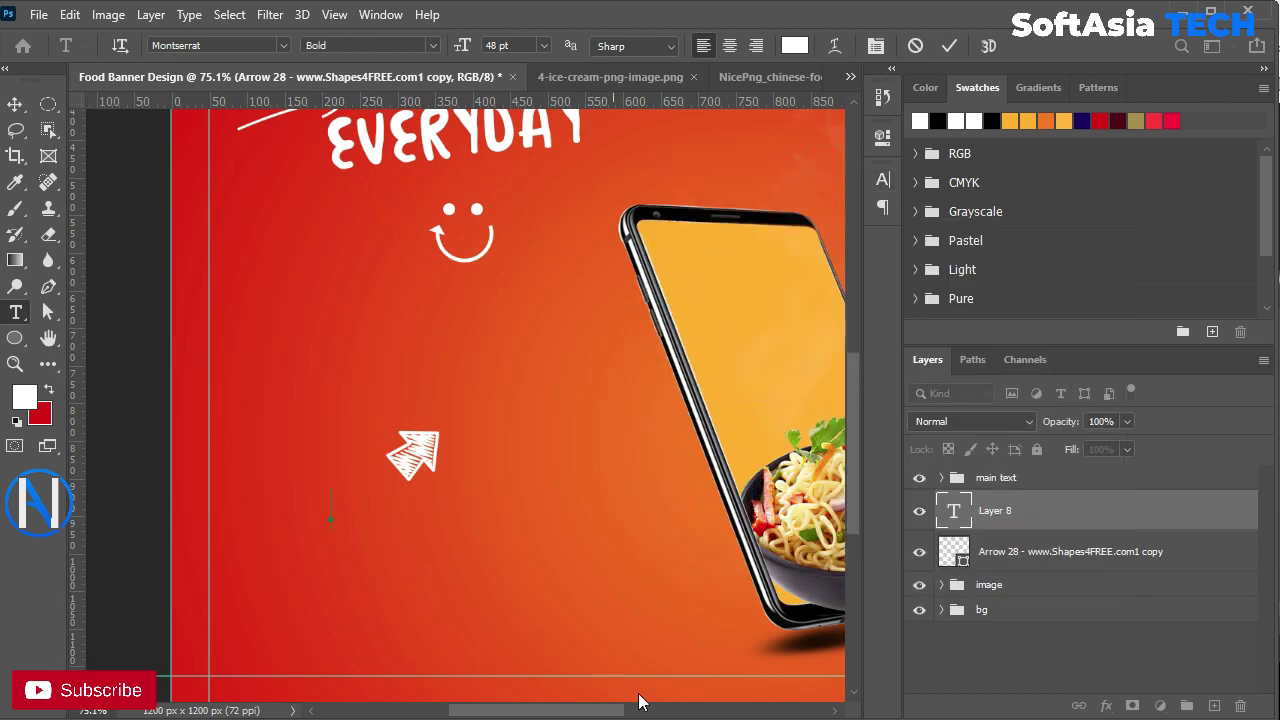
{"action": "key", "text": "alt+Tab"}
{"action": "left_click_drag", "start_coordinate": [674, 488], "coordinate": [549, 488]}
{"action": "left_click", "coordinate": [1153, 371]}
{"action": "left_click", "coordinate": [330, 515]}
{"action": "key", "text": "ctrl+v"}
{"action": "key", "text": "ctrl+Return"}
Step: Turn off All Caps on the pasted text
{"action": "left_click", "coordinate": [882, 180]}
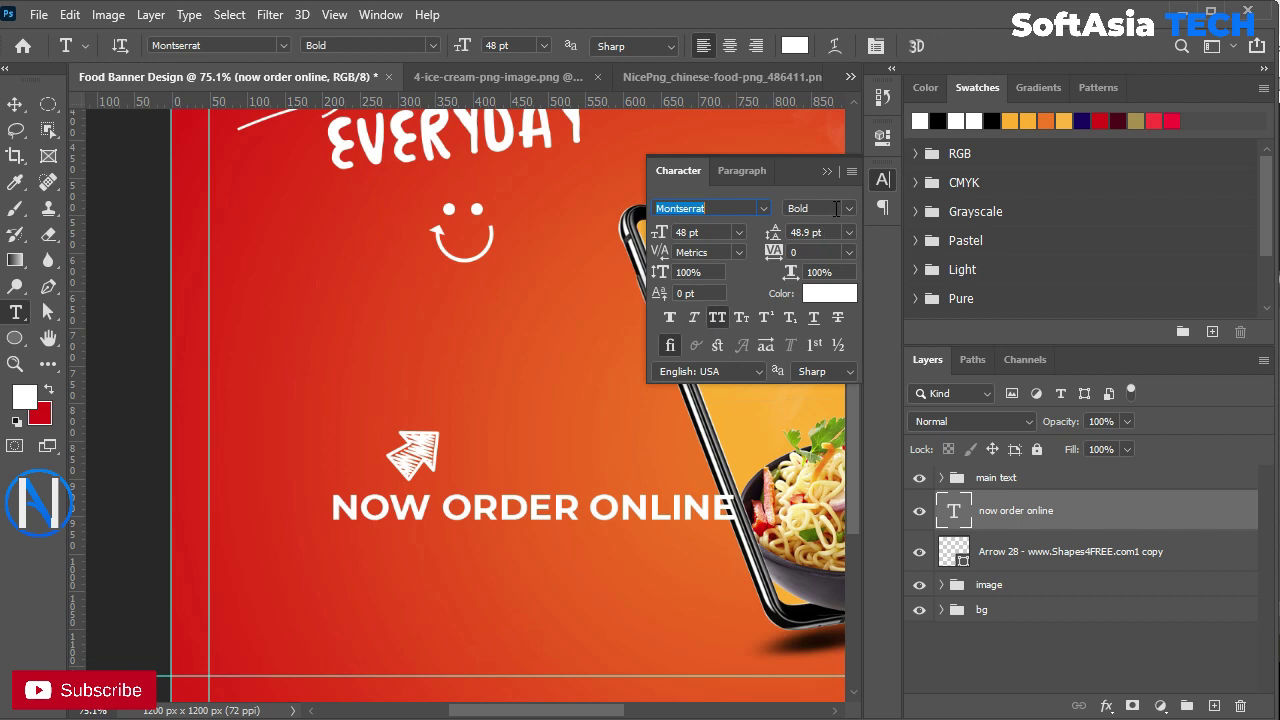
{"action": "left_click", "coordinate": [826, 171]}
{"action": "left_click", "coordinate": [882, 180]}
{"action": "left_click", "coordinate": [846, 229]}
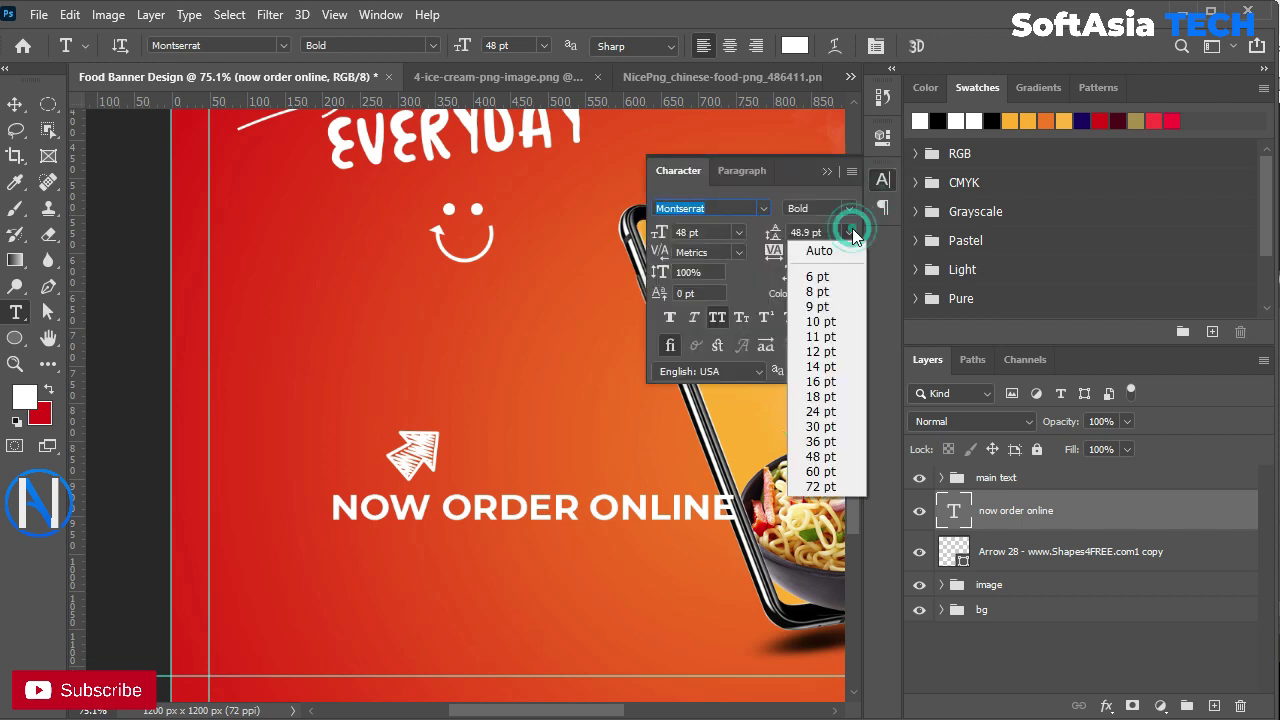
{"action": "left_click", "coordinate": [742, 318]}
Step: Capitalise the line so it reads 'Now Order Online'
{"action": "key", "text": "v"}
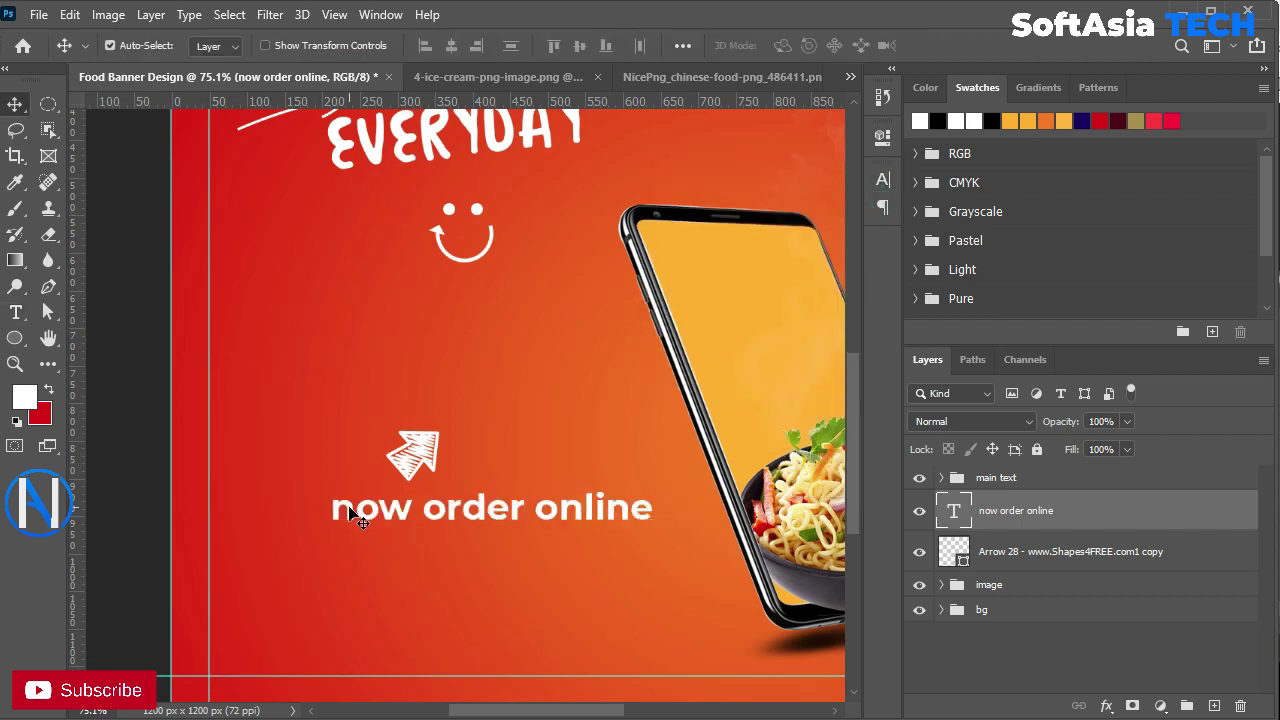
{"action": "double_click", "coordinate": [350, 514]}
{"action": "left_click_drag", "start_coordinate": [350, 514], "coordinate": [333, 503]}
{"action": "type", "text": "Now "}
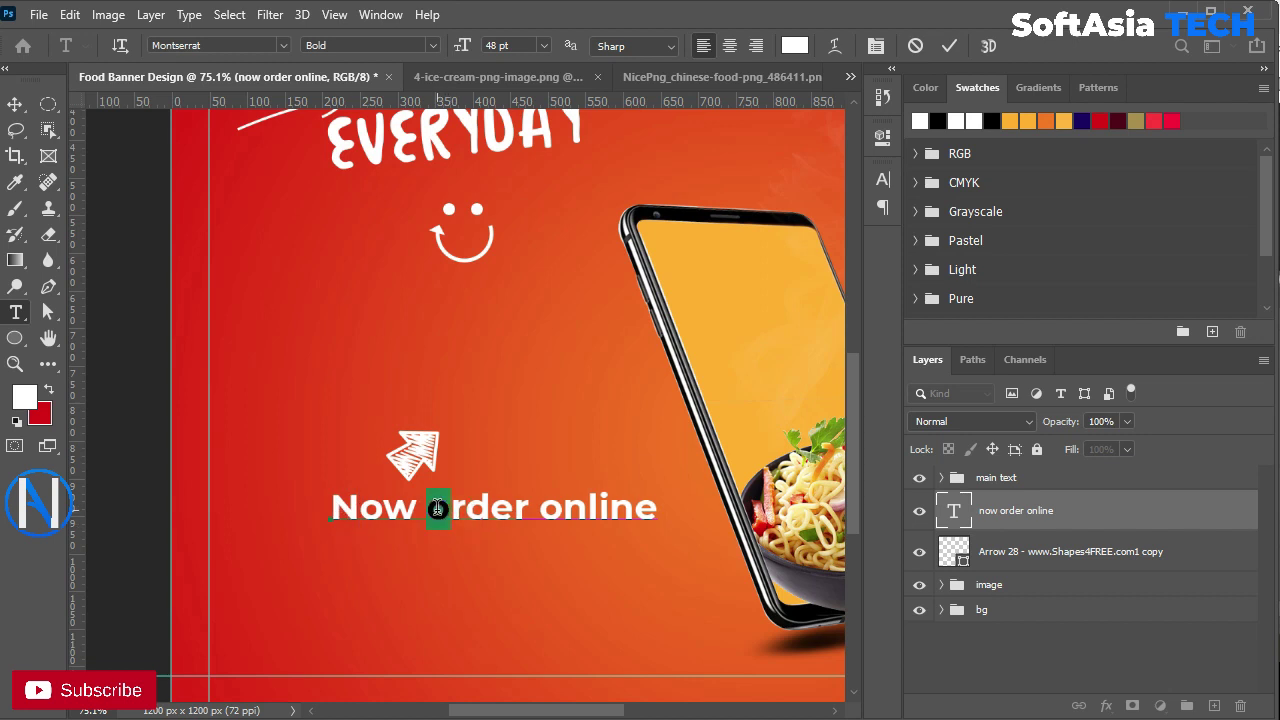
{"action": "type", "text": "N"}
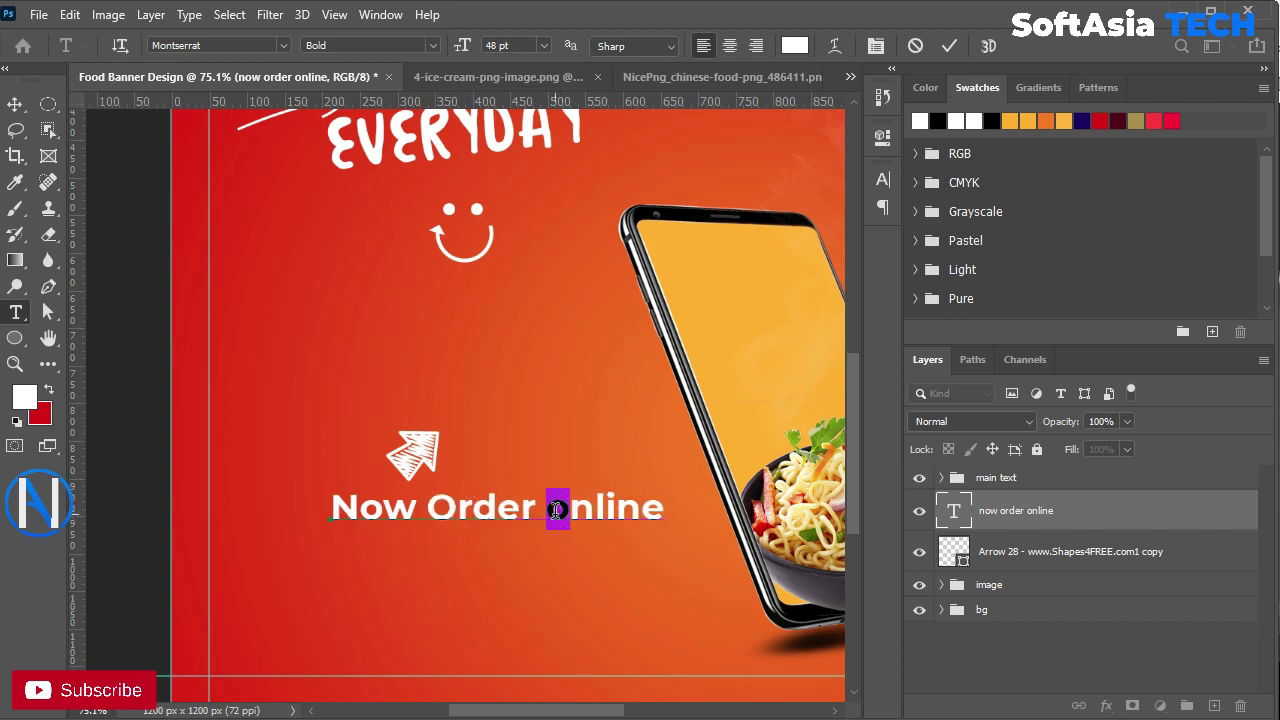
{"action": "key", "text": "ctrl+Return"}
Step: Move 'Now Order Online' under the arrow and shrink it slightly
{"action": "key", "text": "v"}
{"action": "left_click_drag", "start_coordinate": [463, 514], "coordinate": [362, 548]}
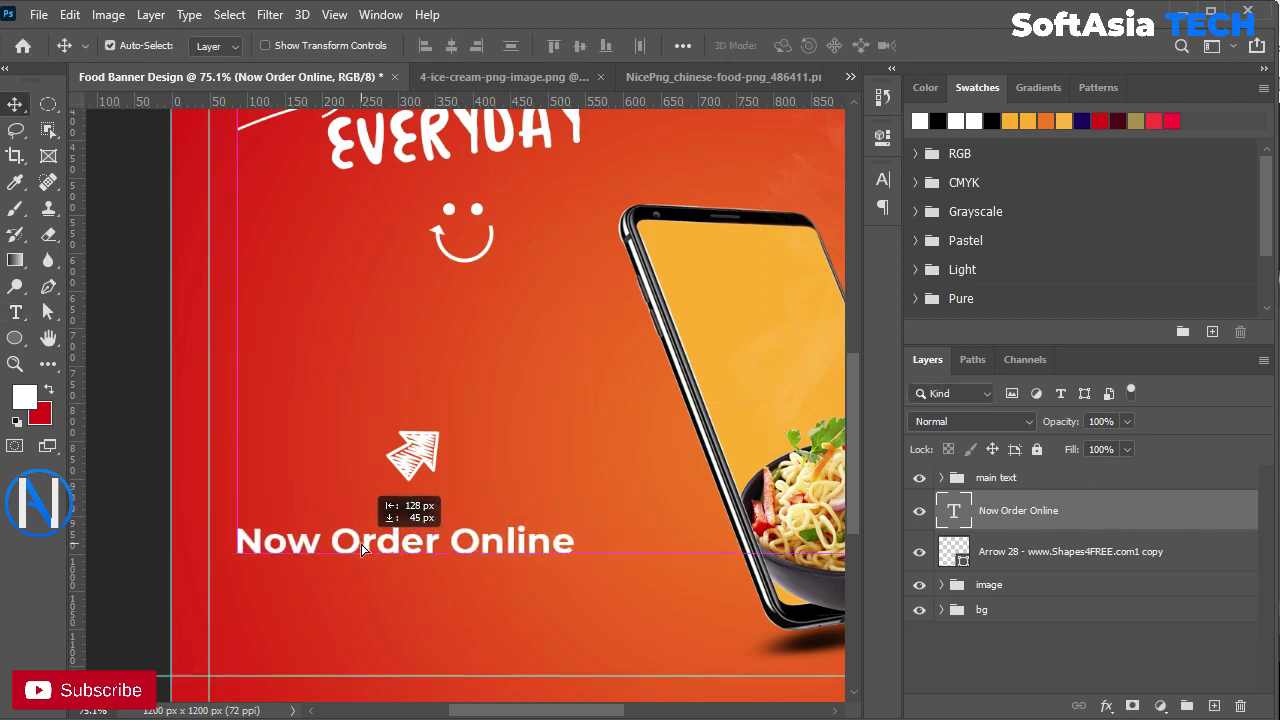
{"action": "key", "text": "ctrl+t"}
{"action": "left_click_drag", "start_coordinate": [573, 520], "coordinate": [534, 526]}
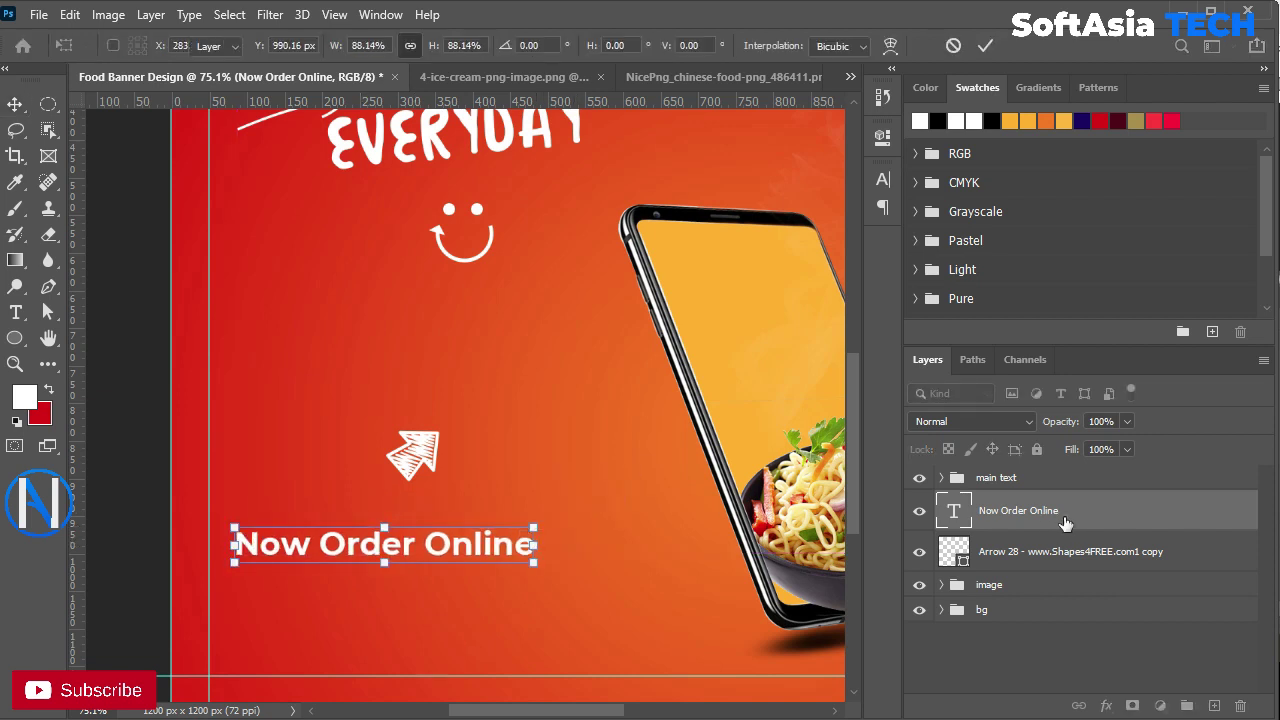
{"action": "key", "text": "Return"}
Step: Duplicate the line below it and change the copy to 'Download the App Now'
{"action": "left_click_drag", "start_coordinate": [375, 541], "coordinate": [375, 576]}
{"action": "double_click", "coordinate": [374, 578]}
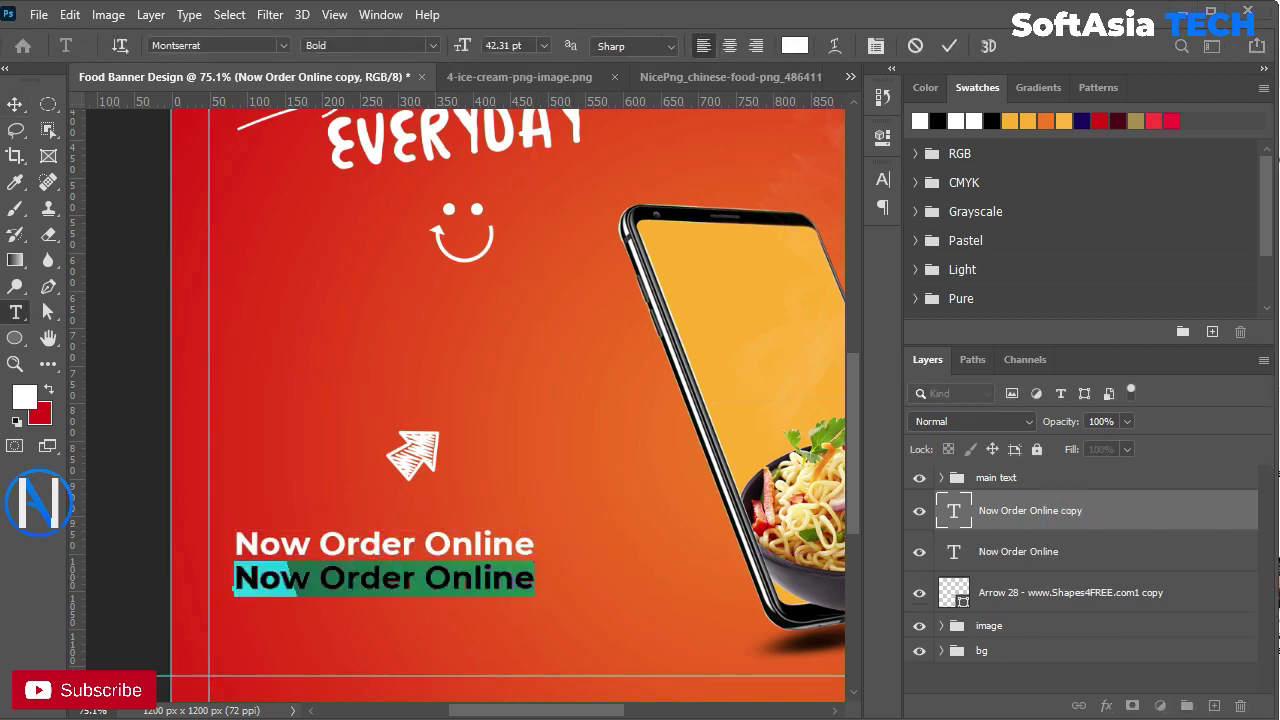
{"action": "key", "text": "alt+Tab"}
{"action": "double_click", "coordinate": [697, 507]}
{"action": "left_click", "coordinate": [1153, 371]}
{"action": "key", "text": "ctrl+v"}
{"action": "type", "text": "D"}
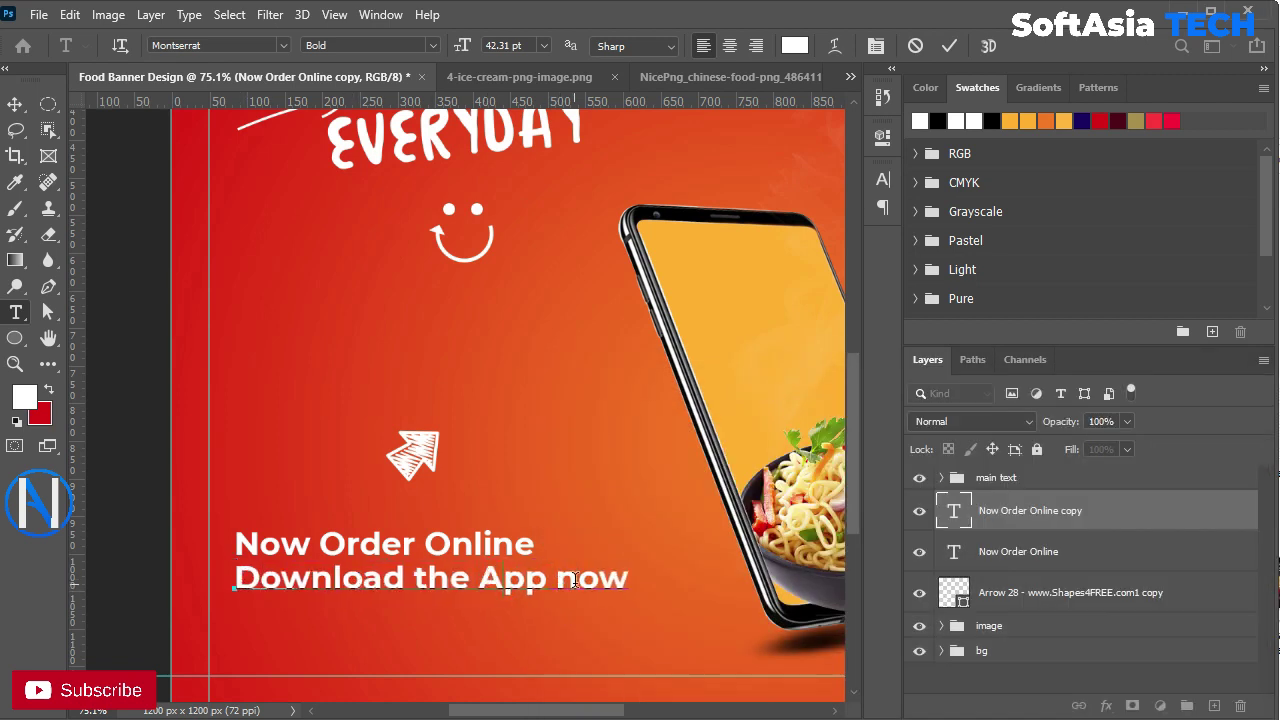
{"action": "key", "text": "ctrl+Return"}
{"action": "key", "text": "v"}
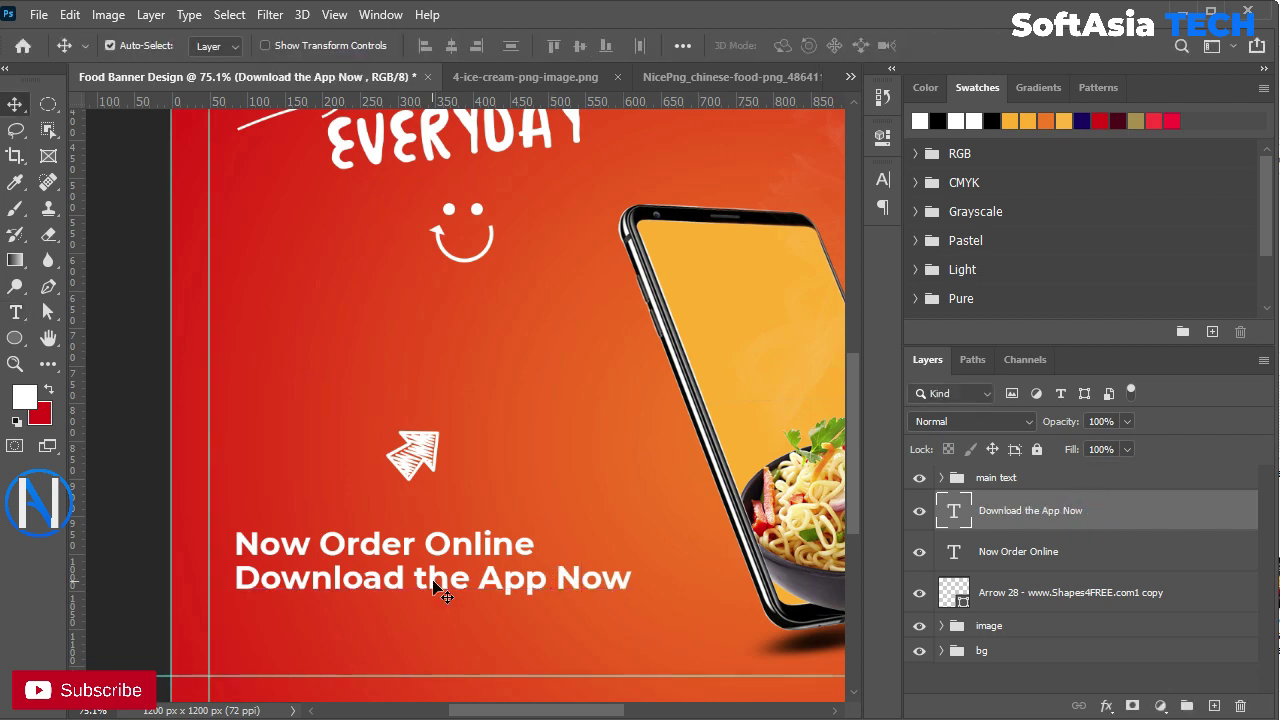
{"action": "left_click_drag", "start_coordinate": [1060, 511], "coordinate": [1090, 480]}
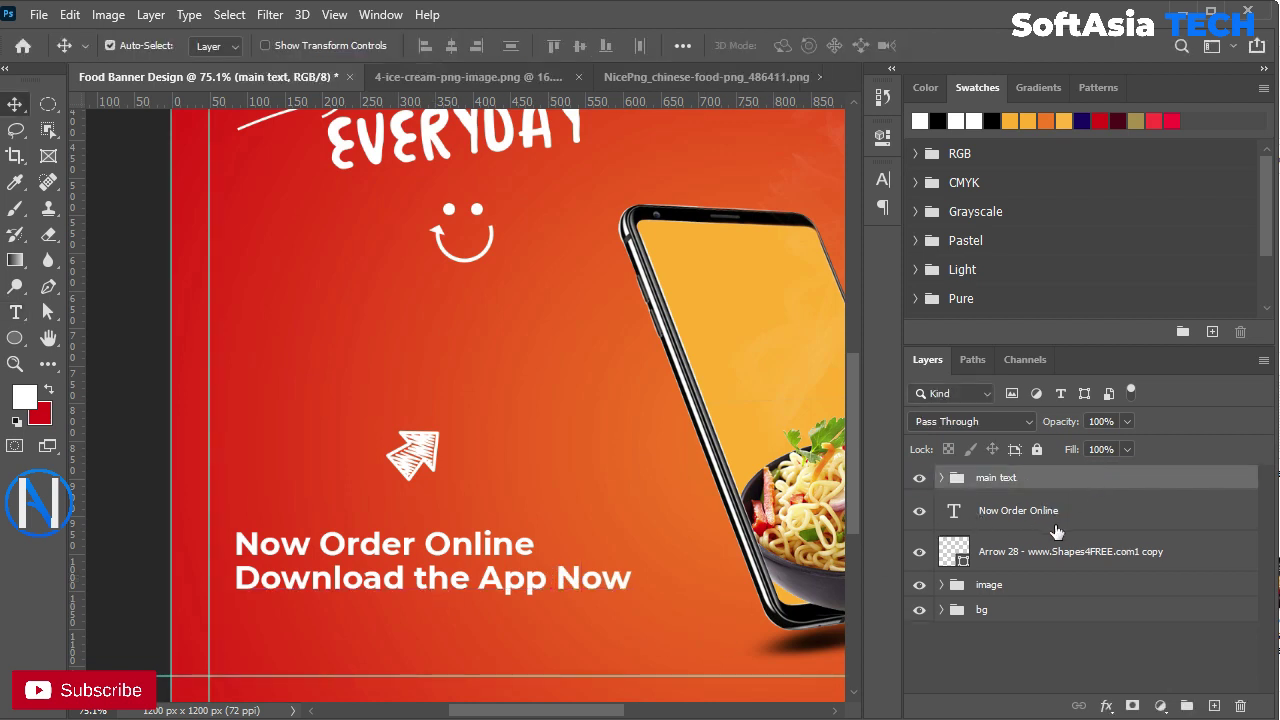
Step: Keep both text lines in Montserrat Bold and nudge them slightly lower
{"action": "left_click", "coordinate": [1114, 514]}
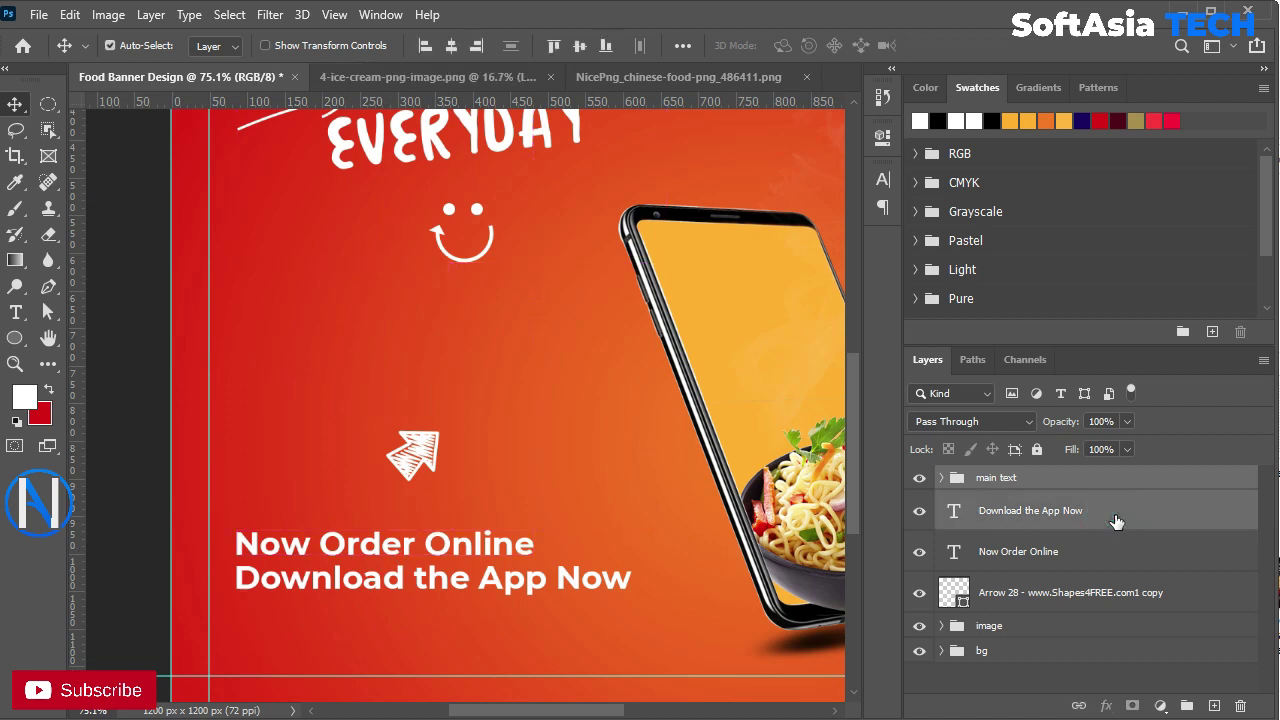
{"action": "left_click", "coordinate": [1114, 551], "text": "shift"}
{"action": "left_click", "coordinate": [882, 179]}
{"action": "left_click", "coordinate": [705, 208]}
{"action": "type", "text": "pit"}
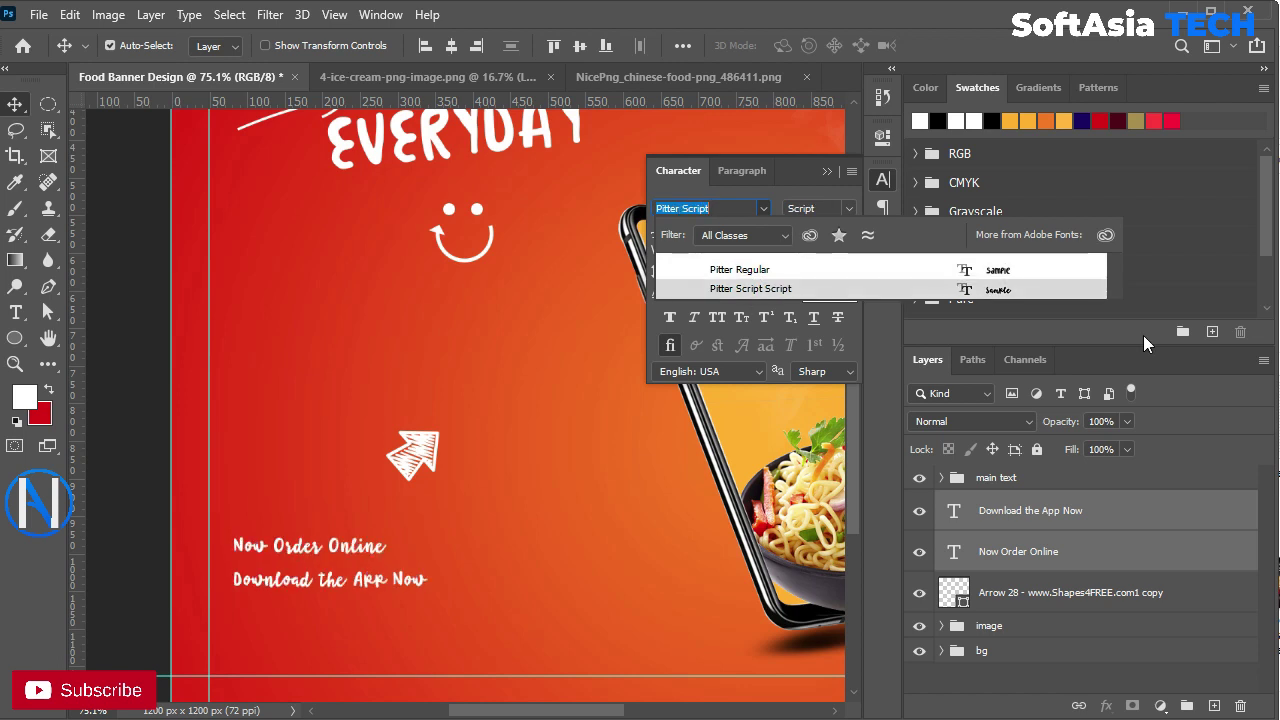
{"action": "left_click", "coordinate": [1150, 521]}
{"action": "left_click", "coordinate": [825, 172]}
{"action": "scroll", "coordinate": [423, 630], "scroll_direction": "up", "scroll_amount": 3}
{"action": "left_click_drag", "start_coordinate": [397, 565], "coordinate": [400, 580]}
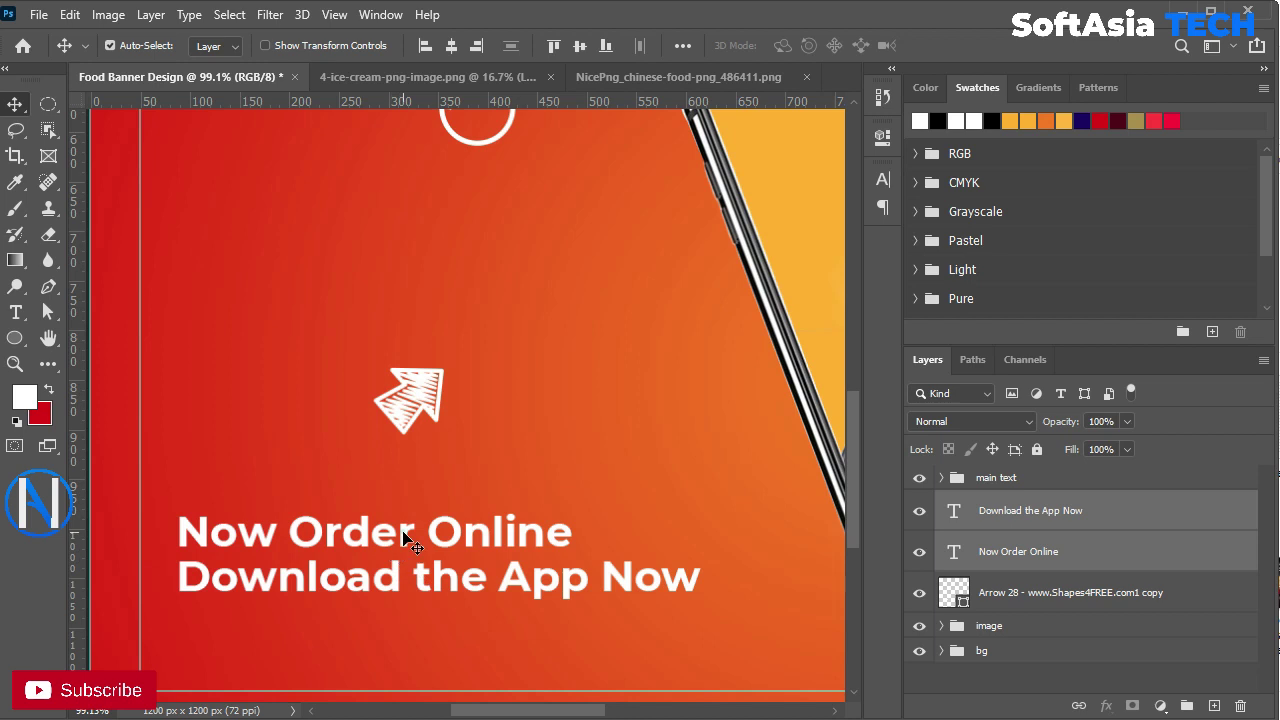
Step: Make 'Now Order Online' Montserrat SemiBold and scale it to about 85%
{"action": "left_click", "coordinate": [1018, 551]}
{"action": "left_click", "coordinate": [883, 179]}
{"action": "left_click", "coordinate": [846, 208]}
{"action": "left_click", "coordinate": [873, 382]}
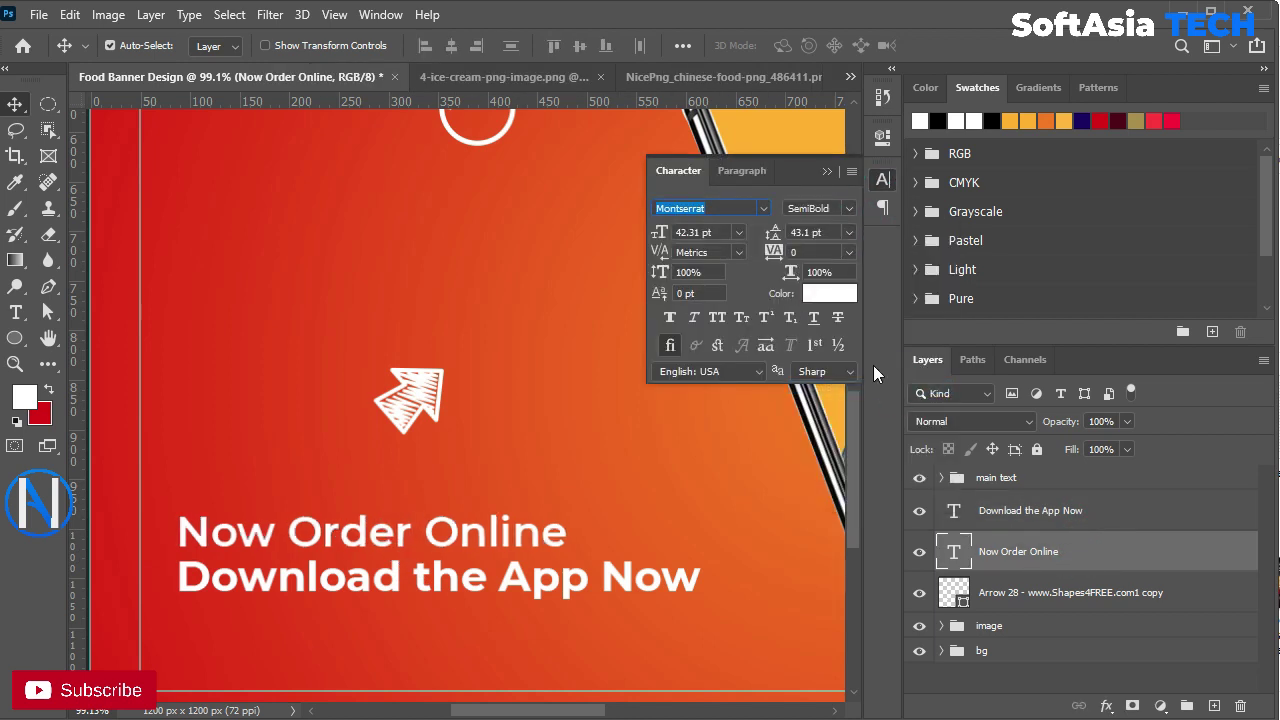
{"action": "left_click", "coordinate": [825, 172]}
{"action": "key", "text": "ctrl+t"}
{"action": "left_click_drag", "start_coordinate": [566, 515], "coordinate": [512, 520]}
{"action": "left_click_drag", "start_coordinate": [350, 540], "coordinate": [352, 540]}
{"action": "left_click_drag", "start_coordinate": [510, 521], "coordinate": [509, 521]}
{"action": "key", "text": "Return"}
Step: Shrink 'Download the App Now' to about 87% and nudge it into place
{"action": "left_click", "coordinate": [1040, 511]}
{"action": "key", "text": "ctrl+t"}
{"action": "left_click_drag", "start_coordinate": [706, 558], "coordinate": [640, 570]}
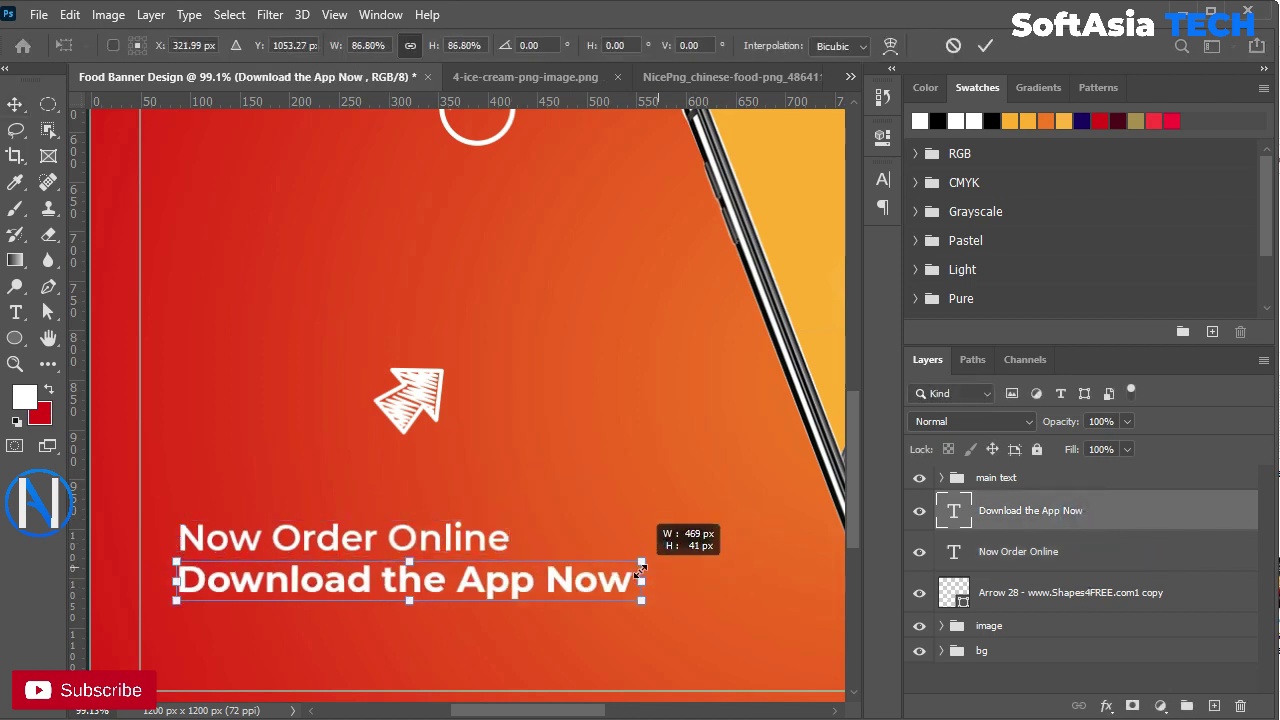
{"action": "left_click", "coordinate": [985, 47]}
{"action": "scroll", "coordinate": [209, 585], "scroll_direction": "up", "scroll_amount": 3}
{"action": "left_click_drag", "start_coordinate": [196, 561], "coordinate": [196, 574]}
{"action": "scroll", "coordinate": [196, 577], "scroll_direction": "down", "scroll_amount": 1}
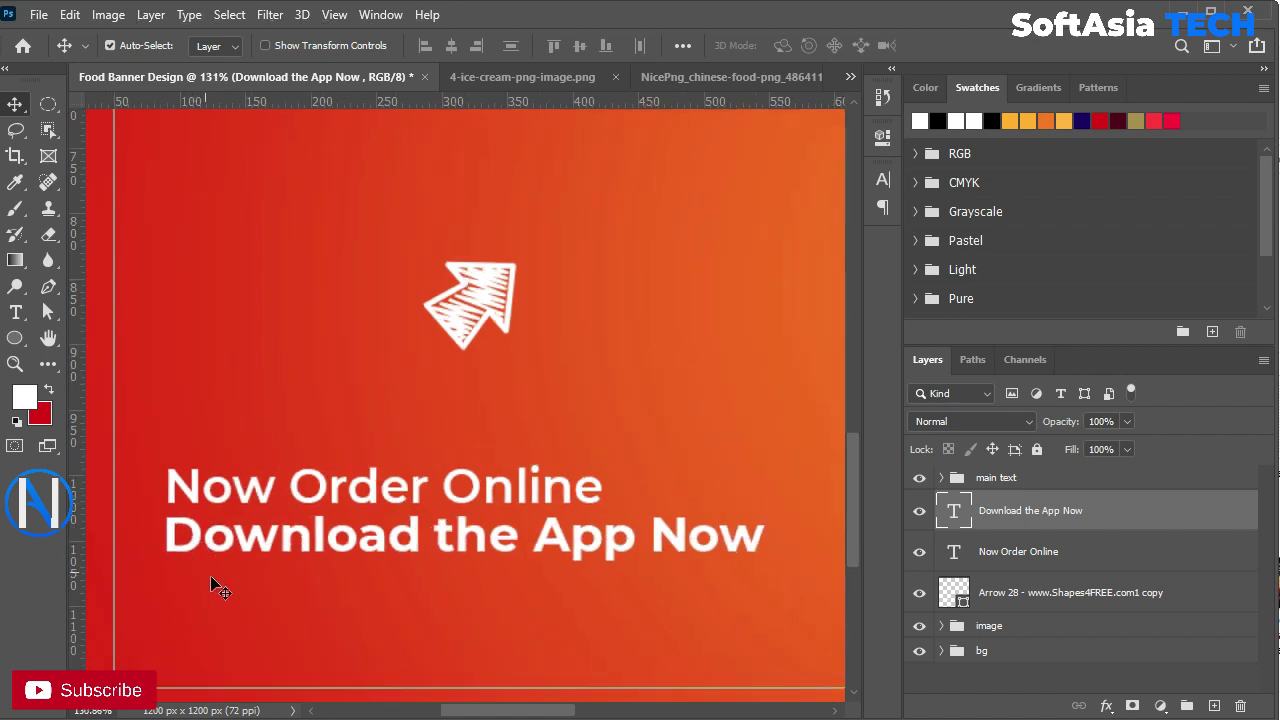
{"action": "scroll", "coordinate": [250, 600], "scroll_direction": "down", "scroll_amount": 1}
Step: Drag the Google Play badge image from its tab into the banner
{"action": "left_click", "coordinate": [587, 77]}
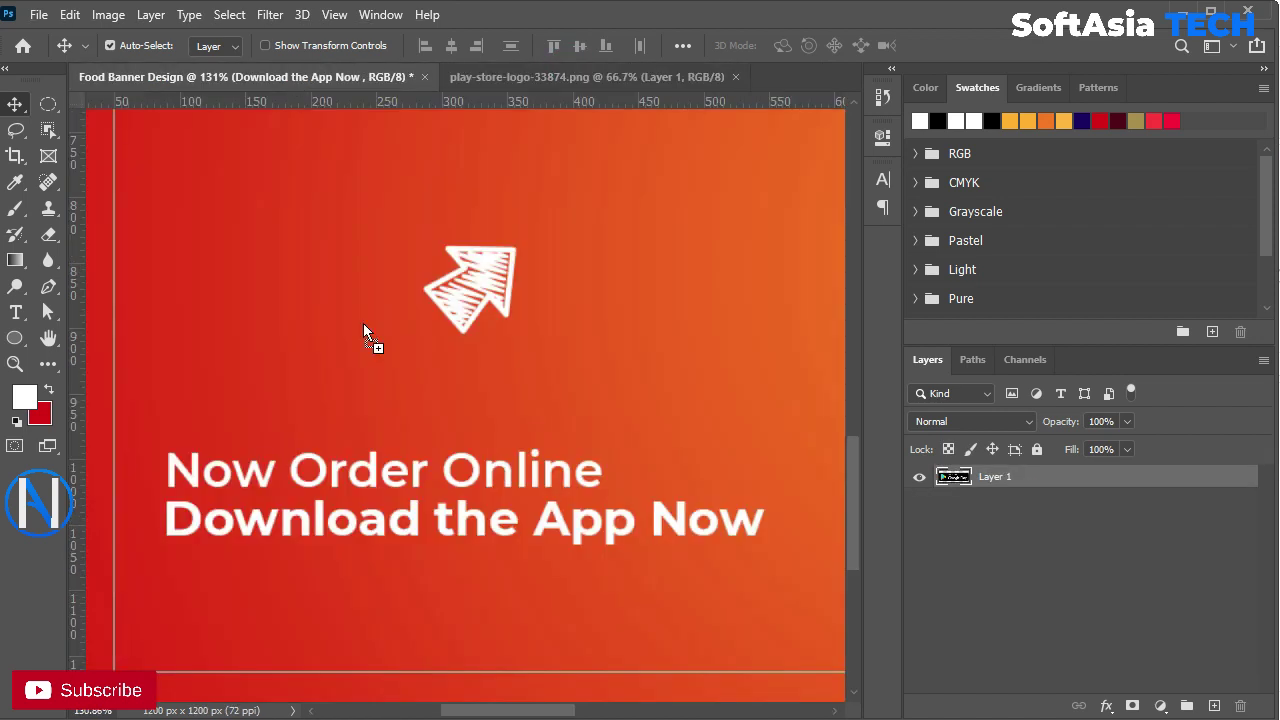
{"action": "left_click_drag", "start_coordinate": [443, 294], "coordinate": [363, 323]}
{"action": "scroll", "coordinate": [400, 495], "scroll_direction": "down", "scroll_amount": 3}
{"action": "right_click", "coordinate": [1047, 514]}
Step: Convert the badge to a smart object and shrink it to sit under the text lines
{"action": "left_click", "coordinate": [1065, 237]}
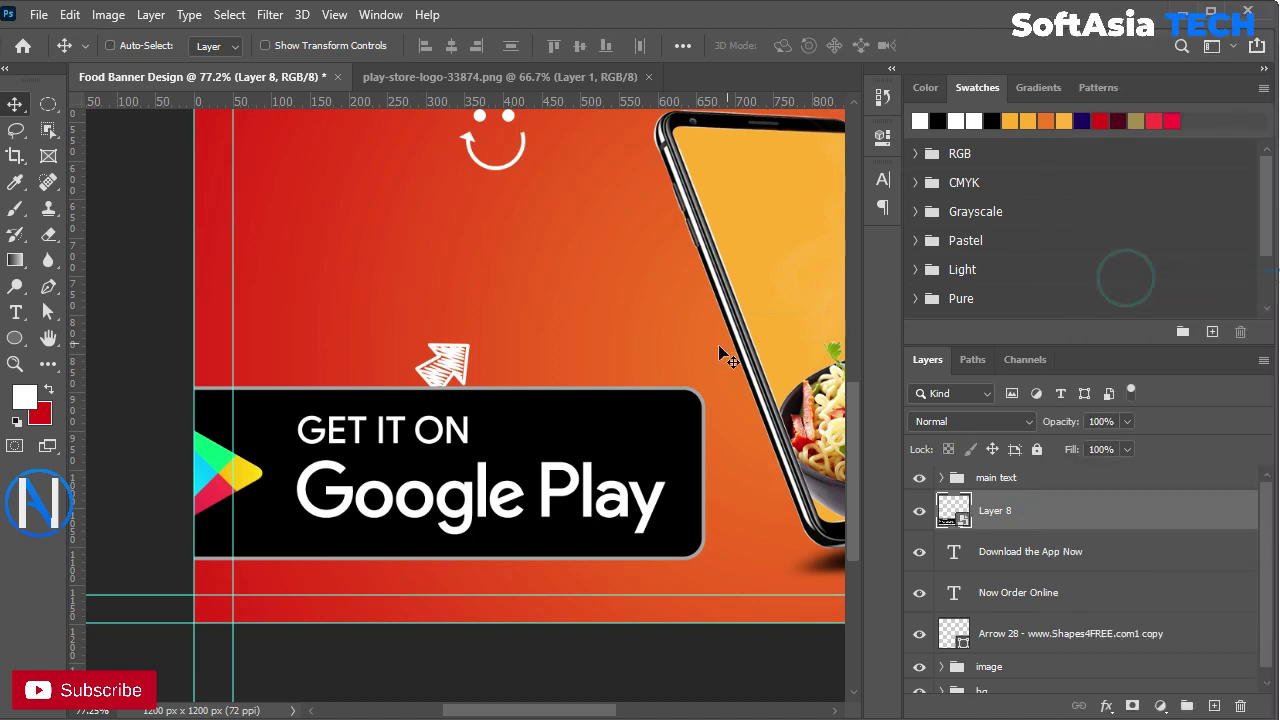
{"action": "key", "text": "ctrl+t"}
{"action": "left_click_drag", "start_coordinate": [114, 381], "coordinate": [372, 557]}
{"action": "scroll", "coordinate": [372, 557], "scroll_direction": "up", "scroll_amount": 2}
{"action": "mouse_move", "coordinate": [432, 515]}
{"action": "left_mouse_down"}
{"action": "mouse_move", "coordinate": [400, 565]}
{"action": "mouse_move", "coordinate": [410, 540]}
{"action": "left_mouse_up"}
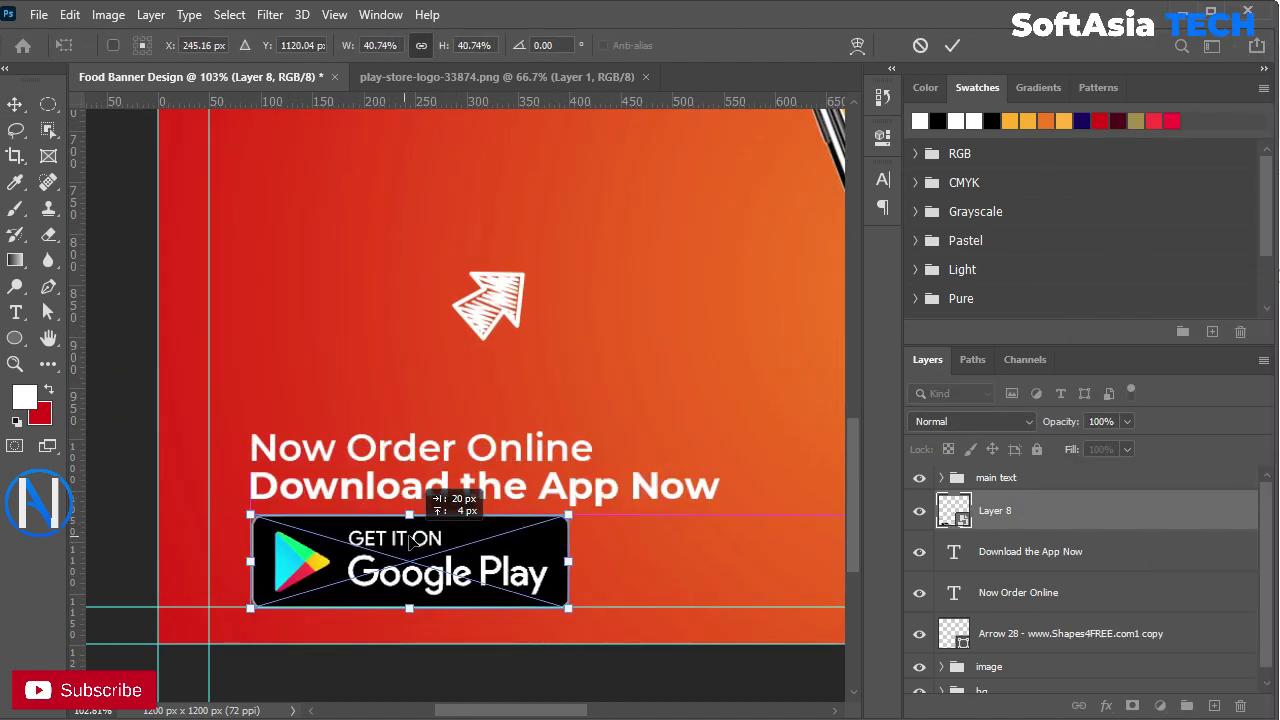
{"action": "left_click", "coordinate": [953, 47]}
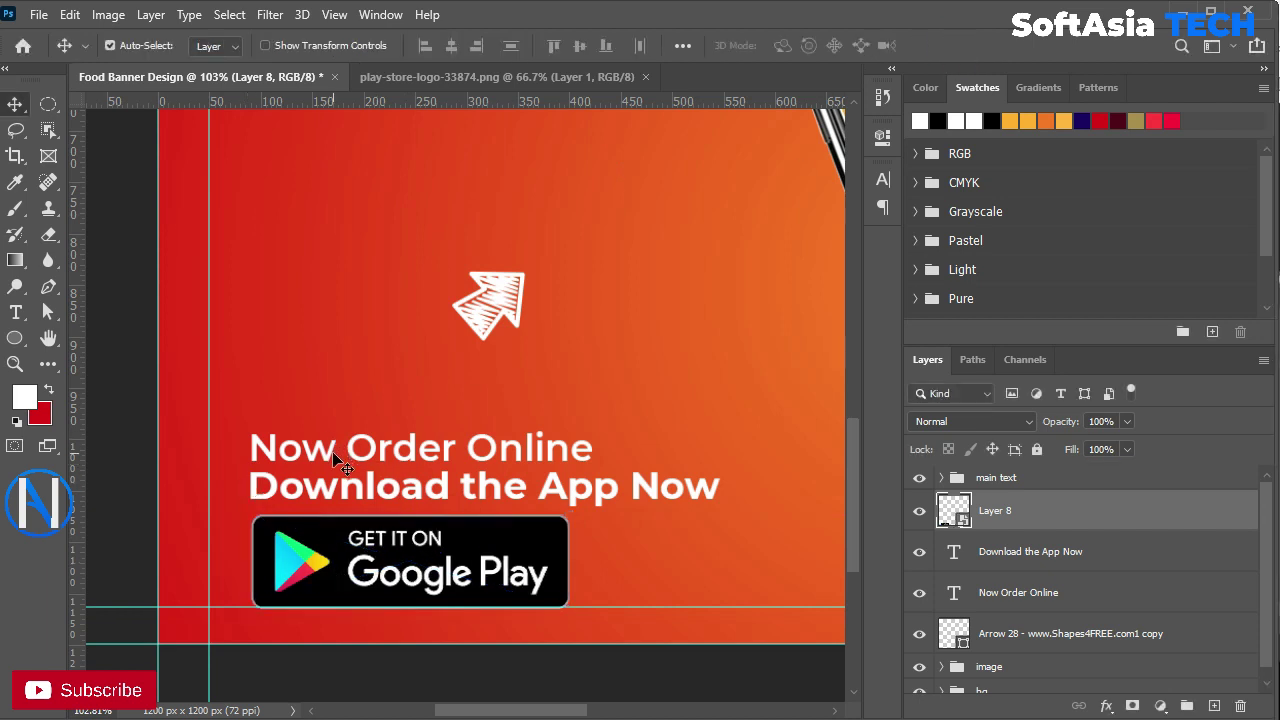
Step: Move the small arrow slightly to line up with the text
{"action": "left_click", "coordinate": [335, 461]}
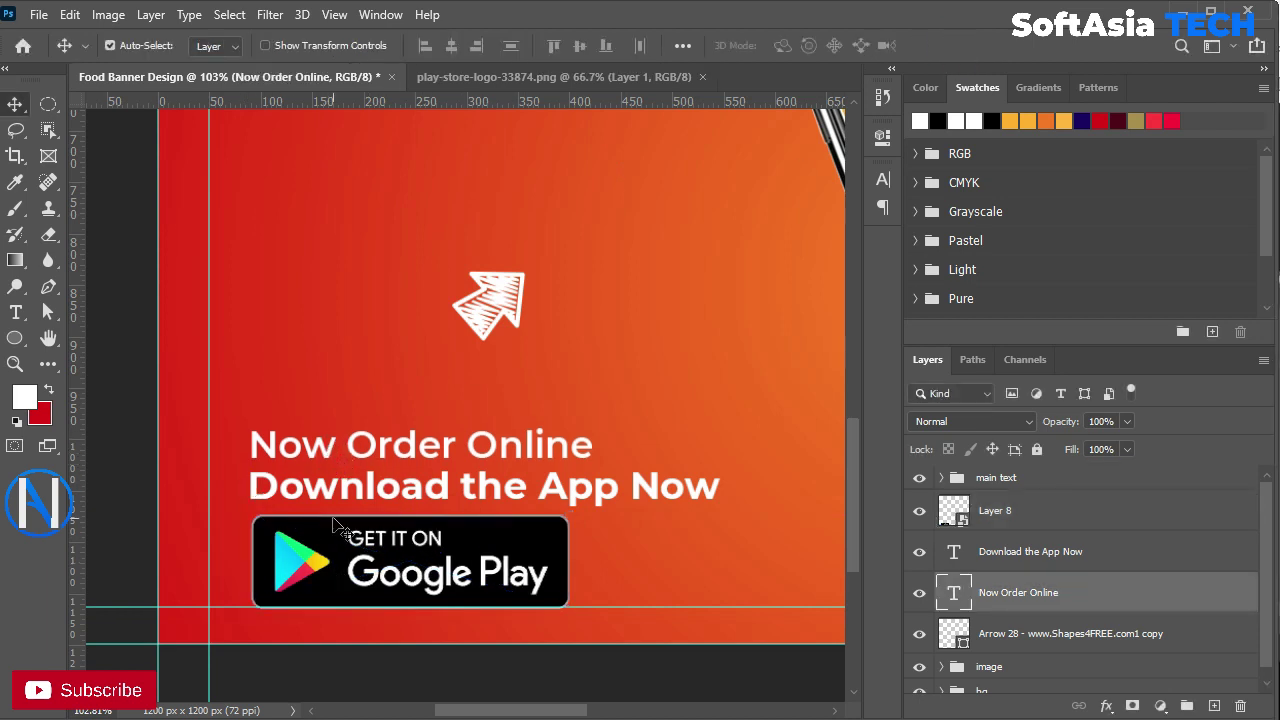
{"action": "scroll", "coordinate": [335, 525], "scroll_direction": "down", "scroll_amount": 3}
{"action": "scroll", "coordinate": [380, 413], "scroll_direction": "up", "scroll_amount": 1}
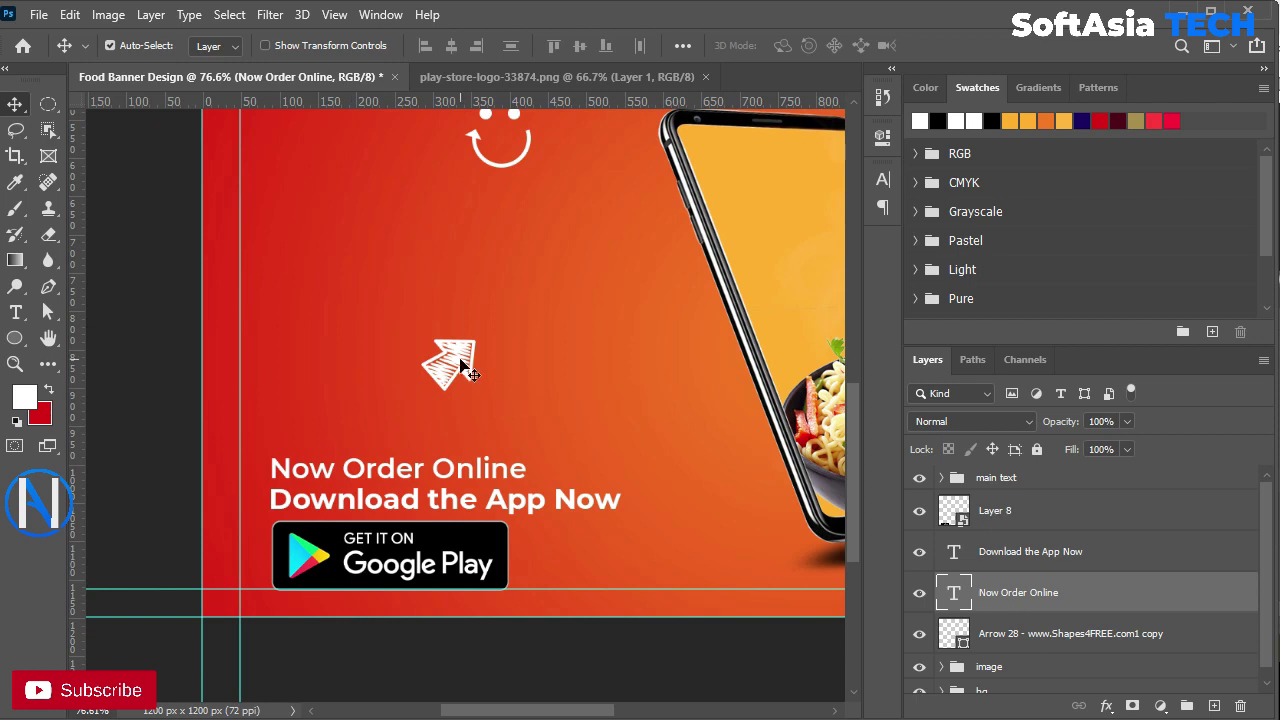
{"action": "left_click_drag", "start_coordinate": [462, 368], "coordinate": [455, 360]}
{"action": "scroll", "coordinate": [453, 480], "scroll_direction": "down", "scroll_amount": 3}
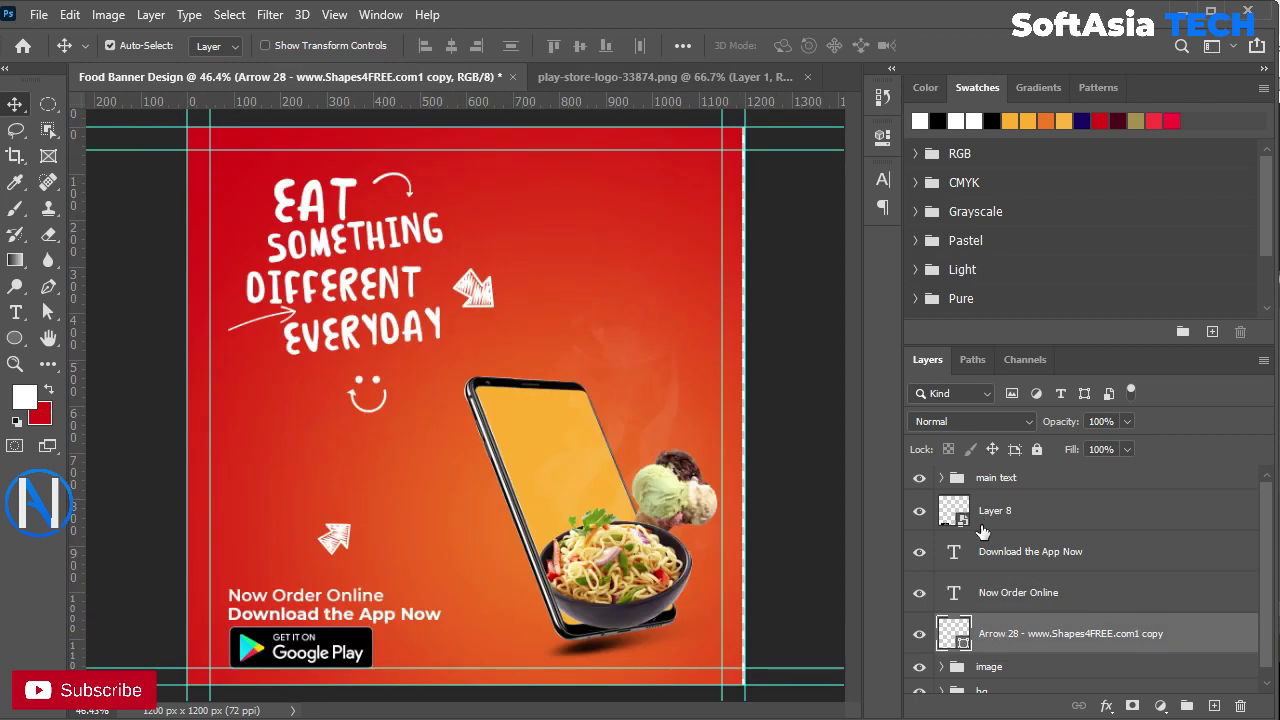
Step: Group the badge, text lines and arrow into a group named 'info'
{"action": "left_click", "coordinate": [983, 530], "text": "shift"}
{"action": "key", "text": "ctrl+g"}
{"action": "double_click", "coordinate": [990, 502]}
{"action": "type", "text": "info"}
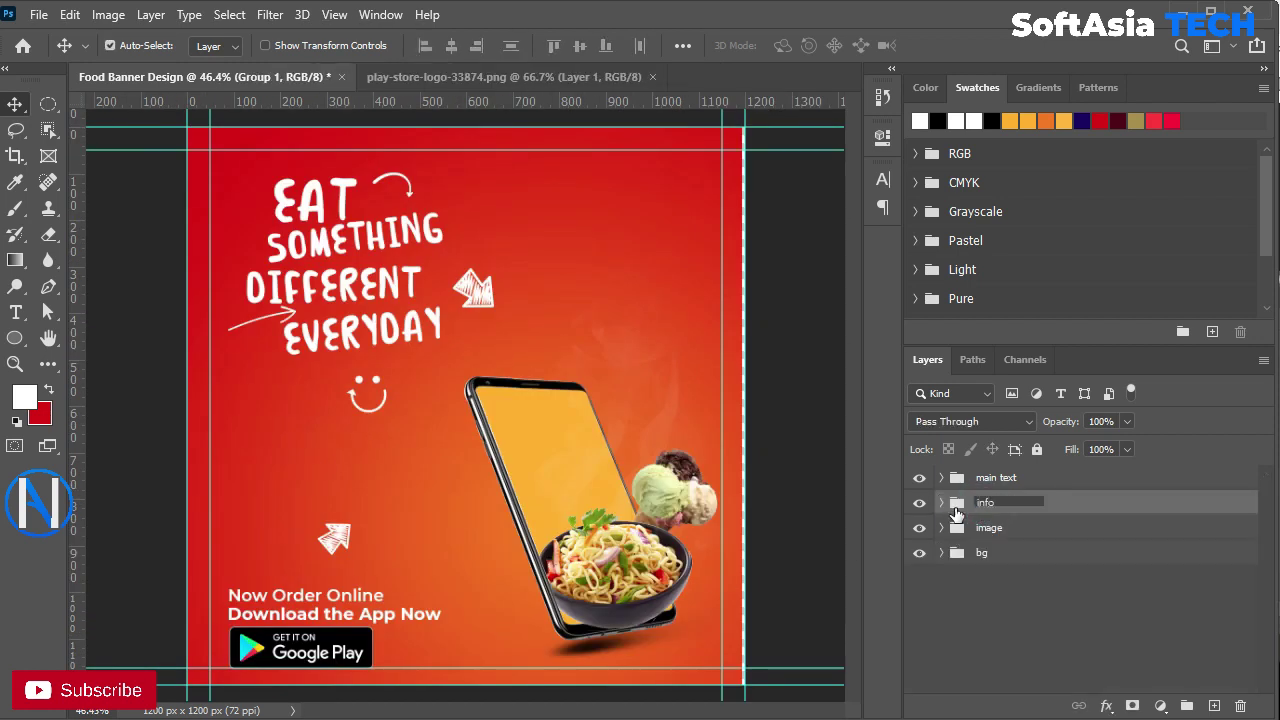
{"action": "left_click", "coordinate": [1075, 504]}
{"action": "left_click", "coordinate": [940, 502]}
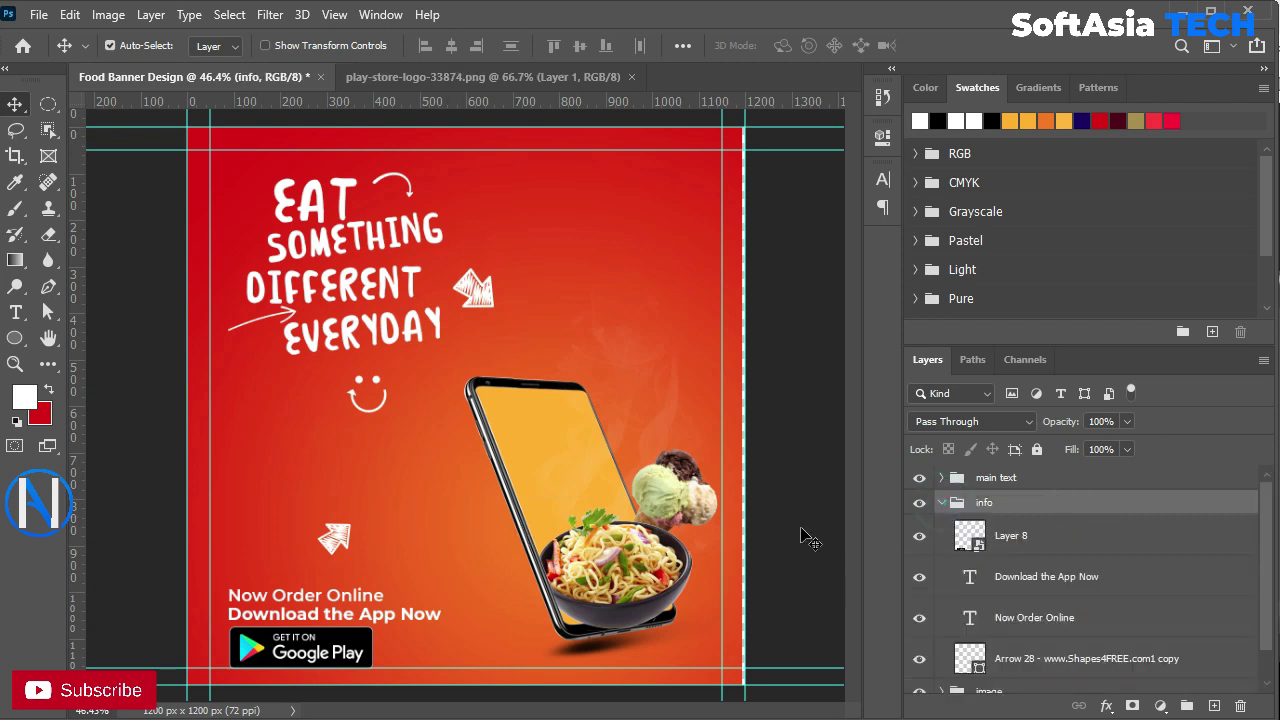
Step: Scale the info group slightly smaller
{"action": "scroll", "coordinate": [872, 547], "scroll_direction": "up", "scroll_amount": 3}
{"action": "key", "text": "ctrl+t"}
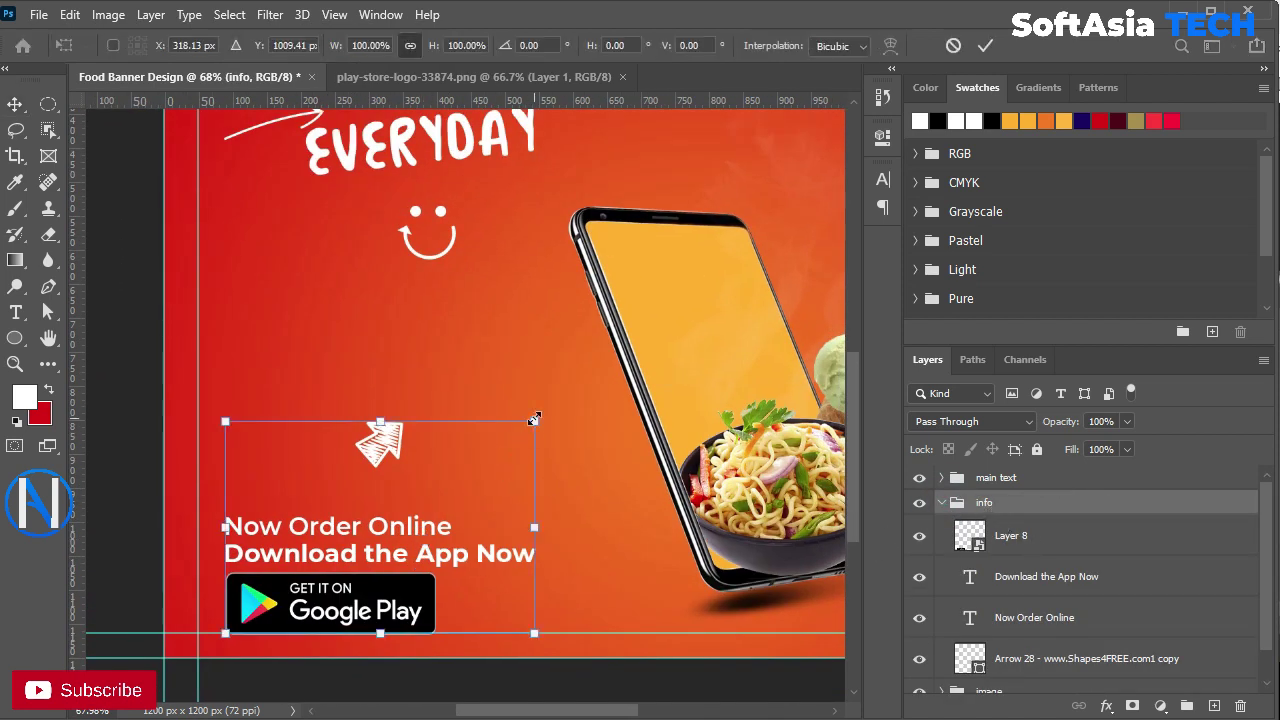
{"action": "left_click_drag", "start_coordinate": [534, 421], "coordinate": [537, 421]}
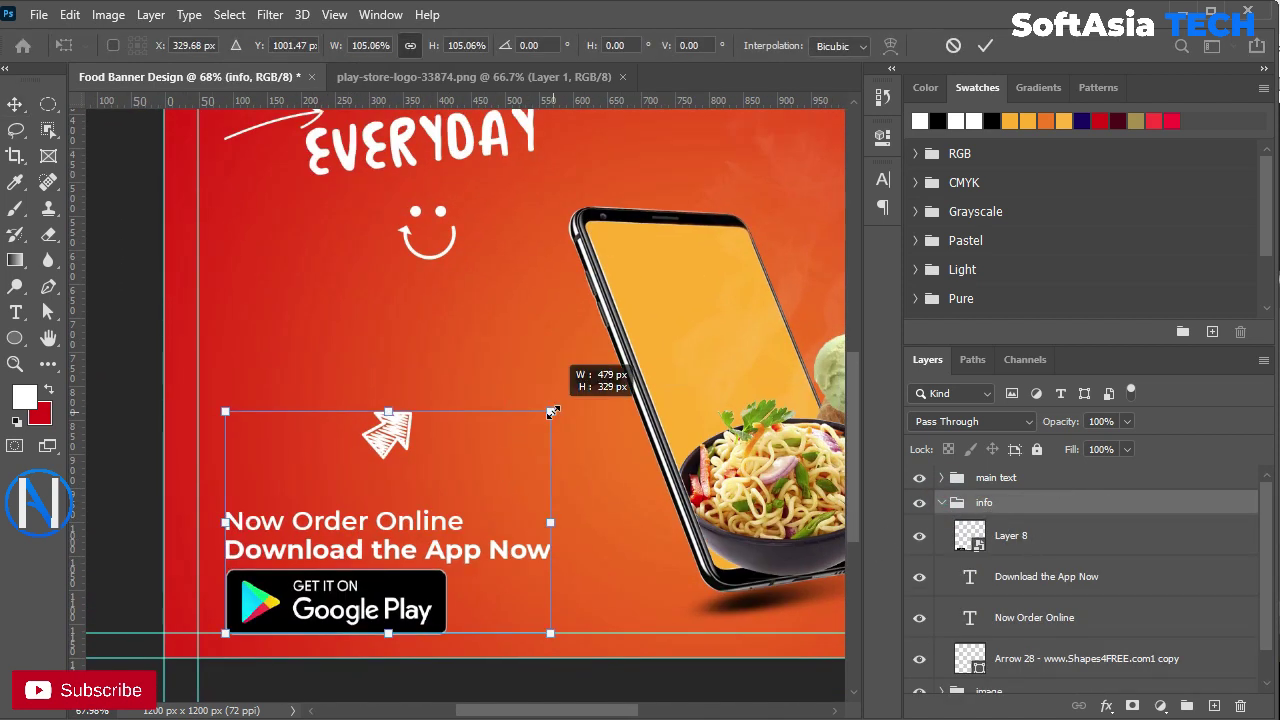
{"action": "left_click", "coordinate": [984, 46]}
{"action": "left_click_drag", "start_coordinate": [540, 515], "coordinate": [265, 525]}
{"action": "left_click", "coordinate": [941, 503]}
{"action": "scroll", "coordinate": [333, 515], "scroll_direction": "down", "scroll_amount": 3}
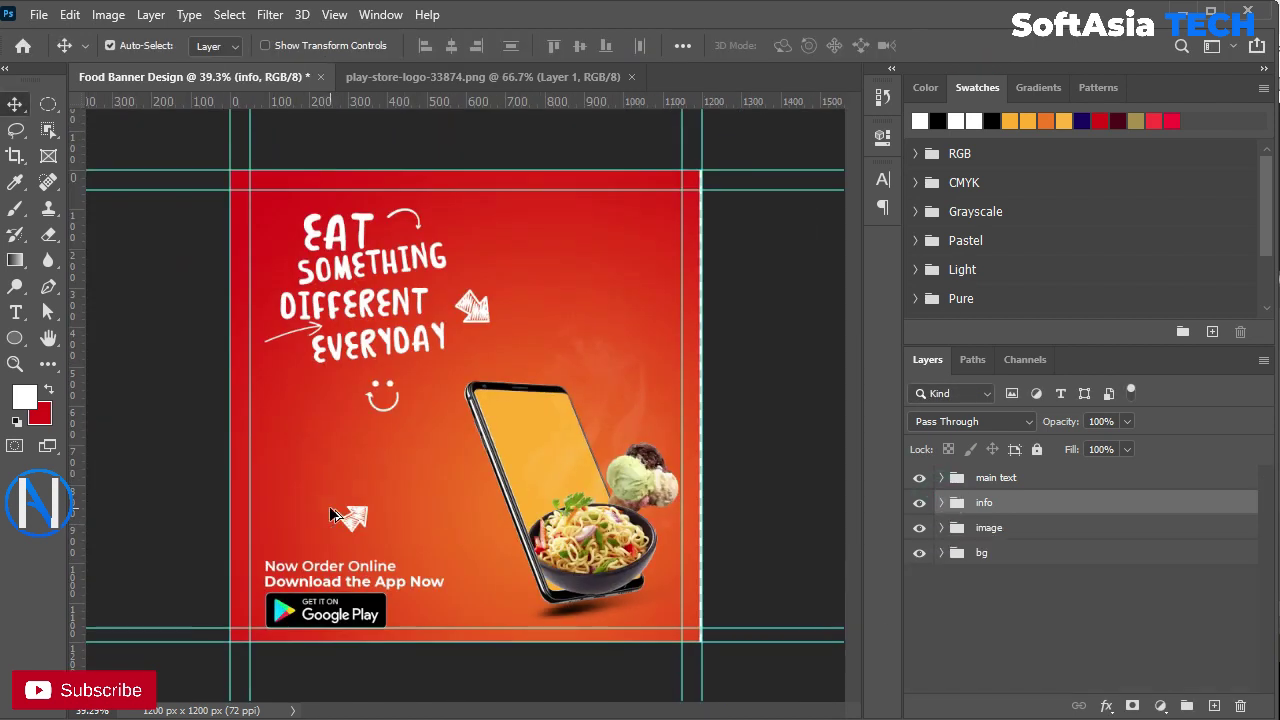
{"action": "left_click", "coordinate": [940, 528]}
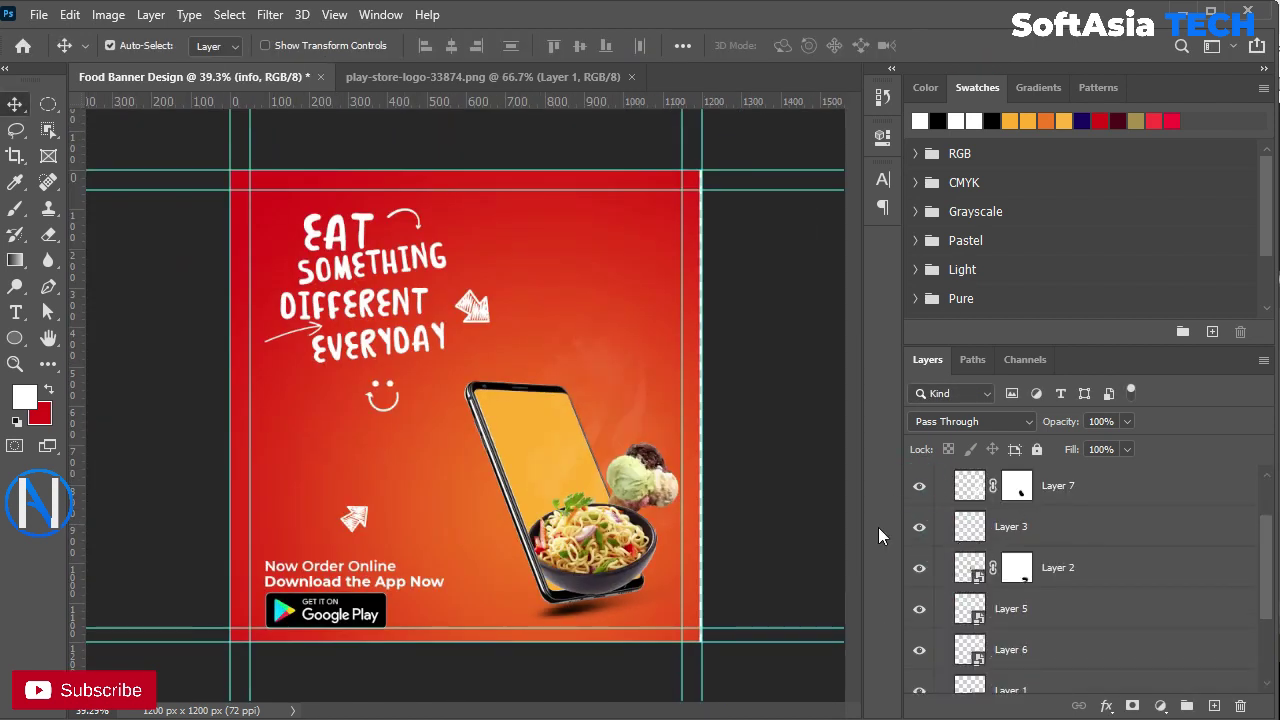
Step: Nudge the noodle bowl and move the ice cream (Layer 6) up and left
{"action": "scroll", "coordinate": [614, 576], "scroll_direction": "up", "scroll_amount": 2}
{"action": "left_click_drag", "start_coordinate": [614, 548], "coordinate": [630, 575]}
{"action": "left_click", "coordinate": [697, 512]}
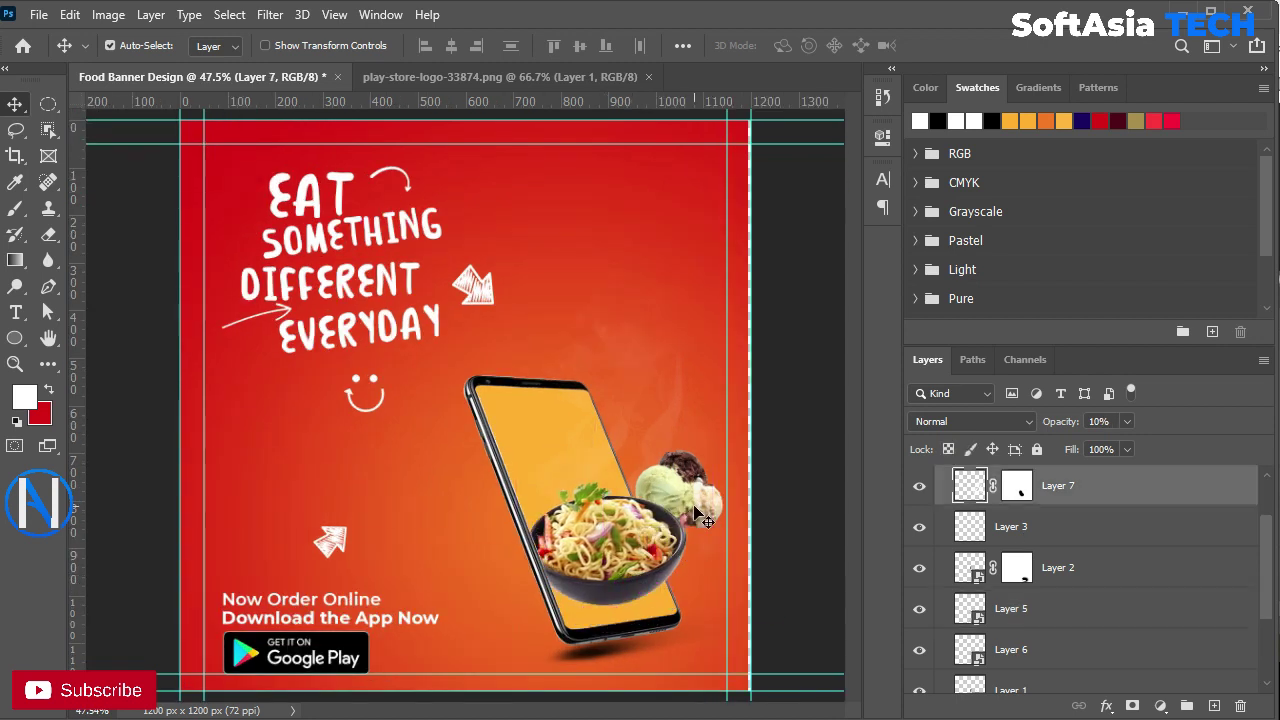
{"action": "scroll", "coordinate": [1034, 579], "scroll_direction": "down", "scroll_amount": 3}
{"action": "left_click", "coordinate": [920, 537]}
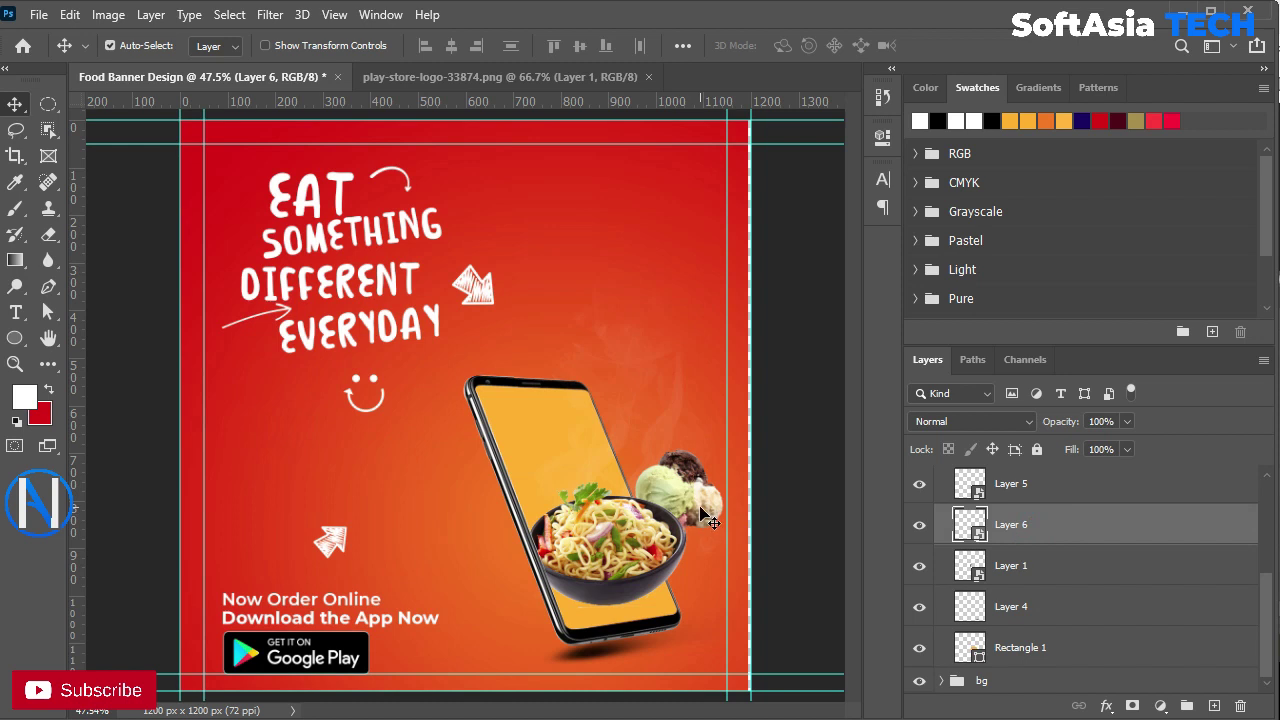
{"action": "key", "text": "ctrl+t"}
{"action": "mouse_move", "coordinate": [700, 512]}
{"action": "left_mouse_down"}
{"action": "mouse_move", "coordinate": [672, 483]}
{"action": "mouse_move", "coordinate": [742, 457]}
{"action": "left_mouse_up"}
{"action": "key", "text": "Return"}
Step: Shift the noodle bowl slightly down-right and tilt it about ten degrees
{"action": "left_click", "coordinate": [610, 530], "text": "ctrl"}
{"action": "key", "text": "ctrl+t"}
{"action": "left_click_drag", "start_coordinate": [640, 544], "coordinate": [650, 550]}
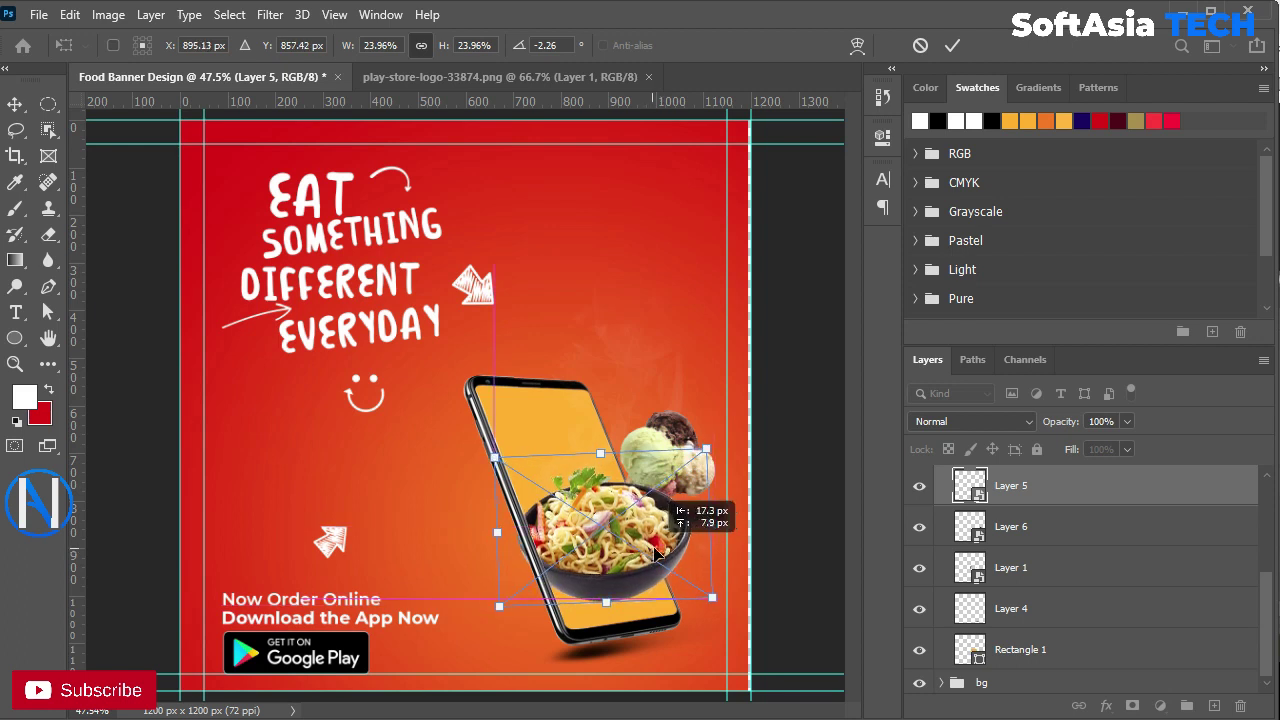
{"action": "mouse_move", "coordinate": [716, 440]}
{"action": "left_mouse_down"}
{"action": "mouse_move", "coordinate": [733, 457]}
{"action": "mouse_move", "coordinate": [743, 445]}
{"action": "left_mouse_up"}
{"action": "key", "text": "Return"}
{"action": "left_click", "coordinate": [1085, 527]}
{"action": "key", "text": "ctrl+t"}
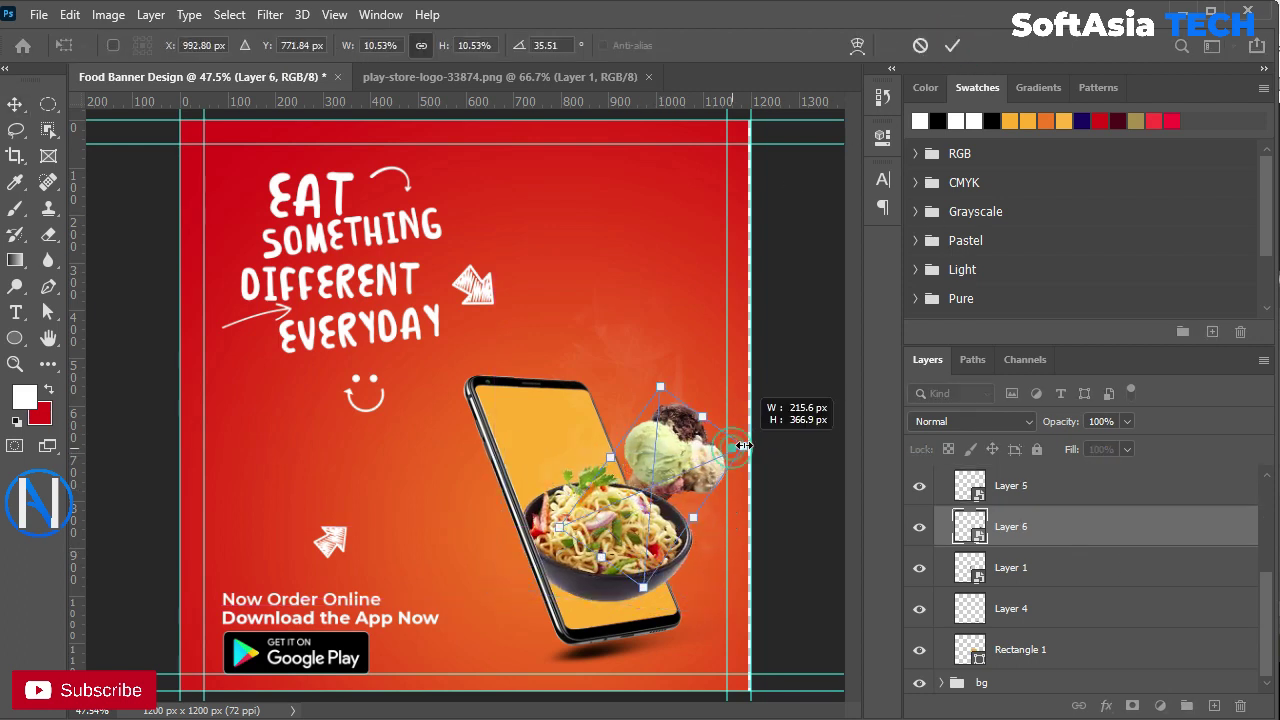
Step: Move Layer 7 upward
{"action": "left_click", "coordinate": [1017, 537]}
{"action": "key", "text": "ctrl+t"}
{"action": "left_click_drag", "start_coordinate": [604, 497], "coordinate": [594, 436]}
{"action": "key", "text": "Return"}
{"action": "left_click", "coordinate": [970, 537]}
Step: Prepare a small soft round black brush to paint Layer 7's mask
{"action": "key", "text": "b"}
{"action": "right_click", "coordinate": [1078, 546]}
{"action": "right_click", "coordinate": [501, 400]}
{"action": "double_click", "coordinate": [430, 485]}
{"action": "left_click", "coordinate": [1017, 537]}
{"action": "key", "text": "d"}
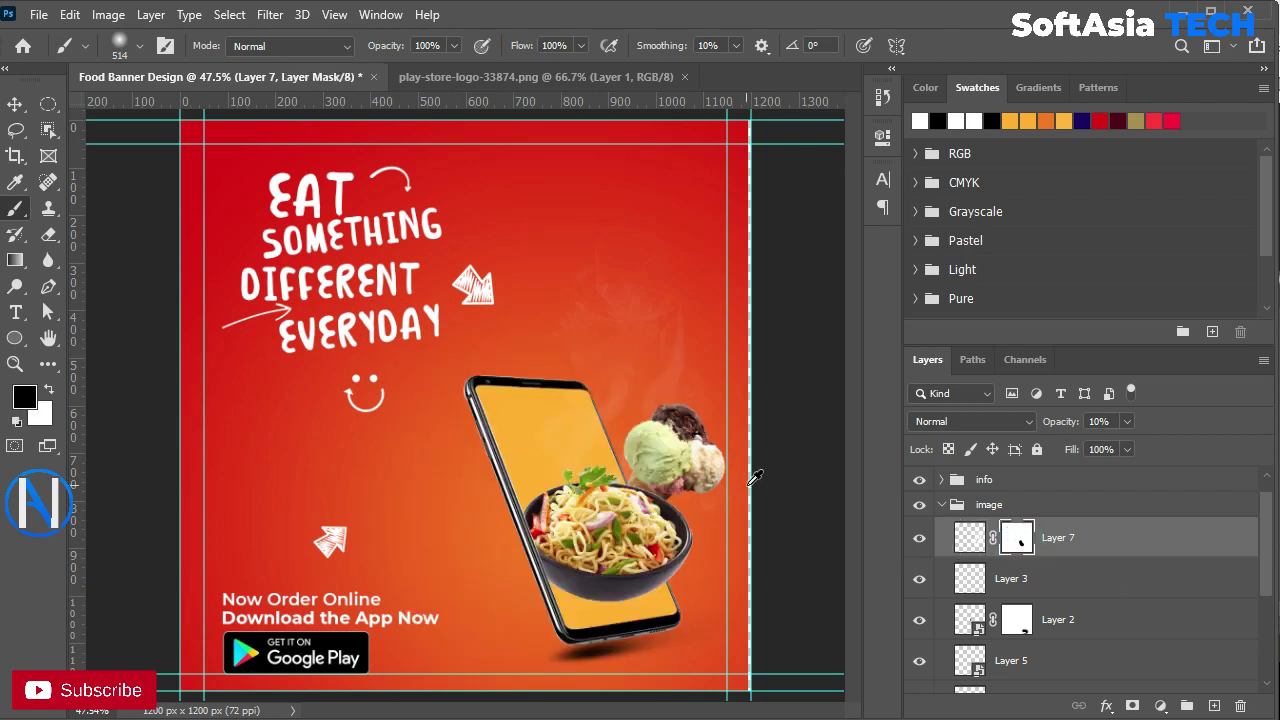
{"action": "left_click_drag", "start_coordinate": [601, 492], "coordinate": [698, 462]}
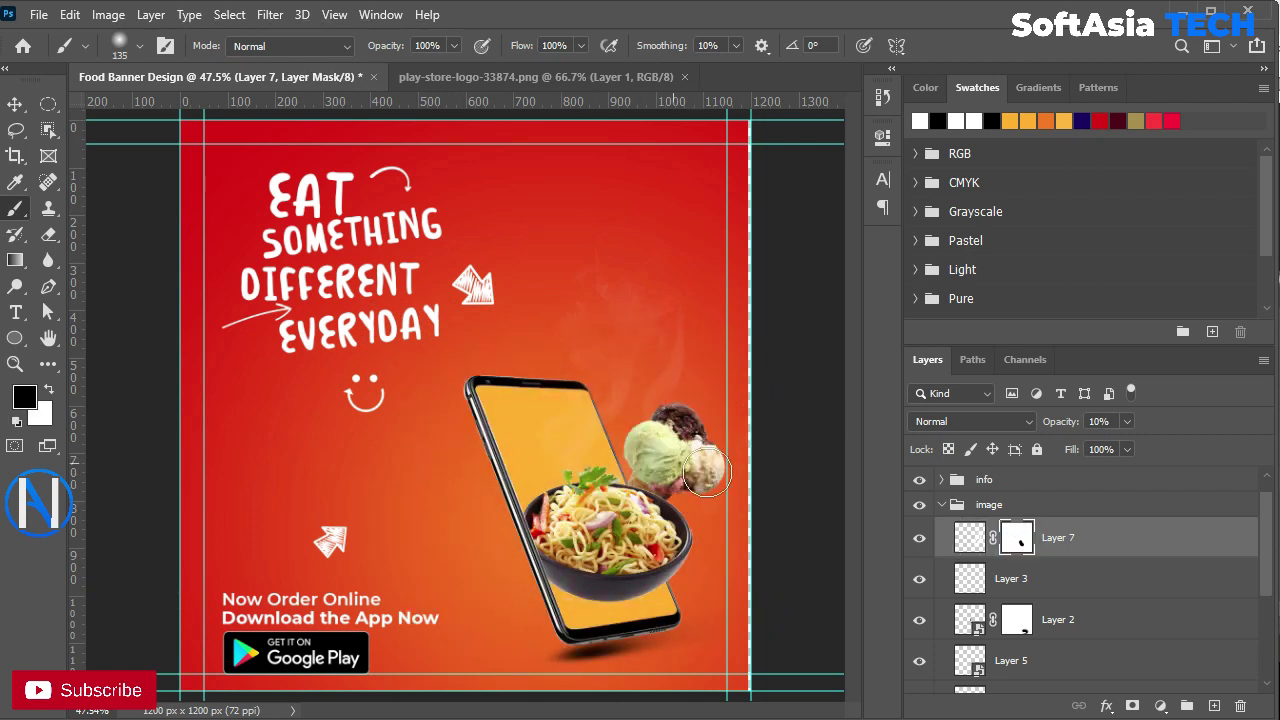
Step: Enlarge the phone-and-food image group slightly and shift it left and down
{"action": "left_click", "coordinate": [946, 505]}
{"action": "key", "text": "ctrl+t"}
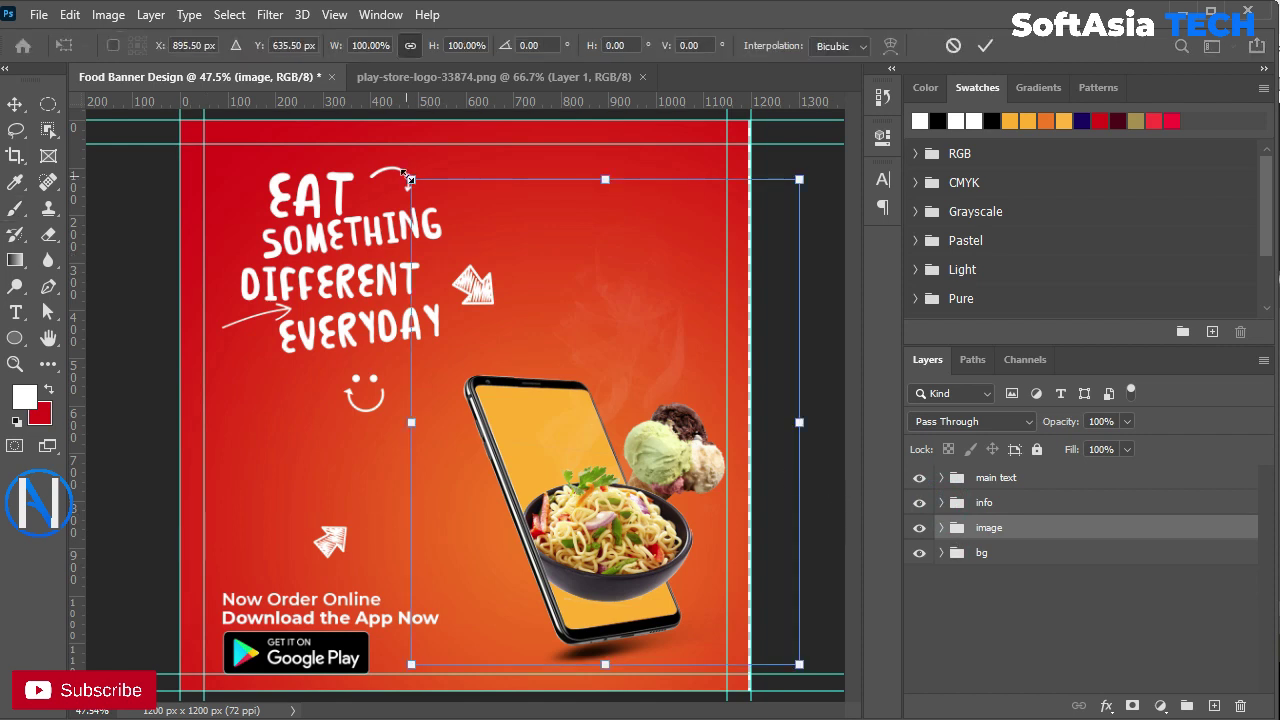
{"action": "left_click_drag", "start_coordinate": [408, 177], "coordinate": [389, 145]}
{"action": "mouse_move", "coordinate": [494, 423]}
{"action": "left_mouse_down"}
{"action": "mouse_move", "coordinate": [514, 421]}
{"action": "mouse_move", "coordinate": [499, 418]}
{"action": "left_mouse_up"}
{"action": "left_click", "coordinate": [984, 46]}
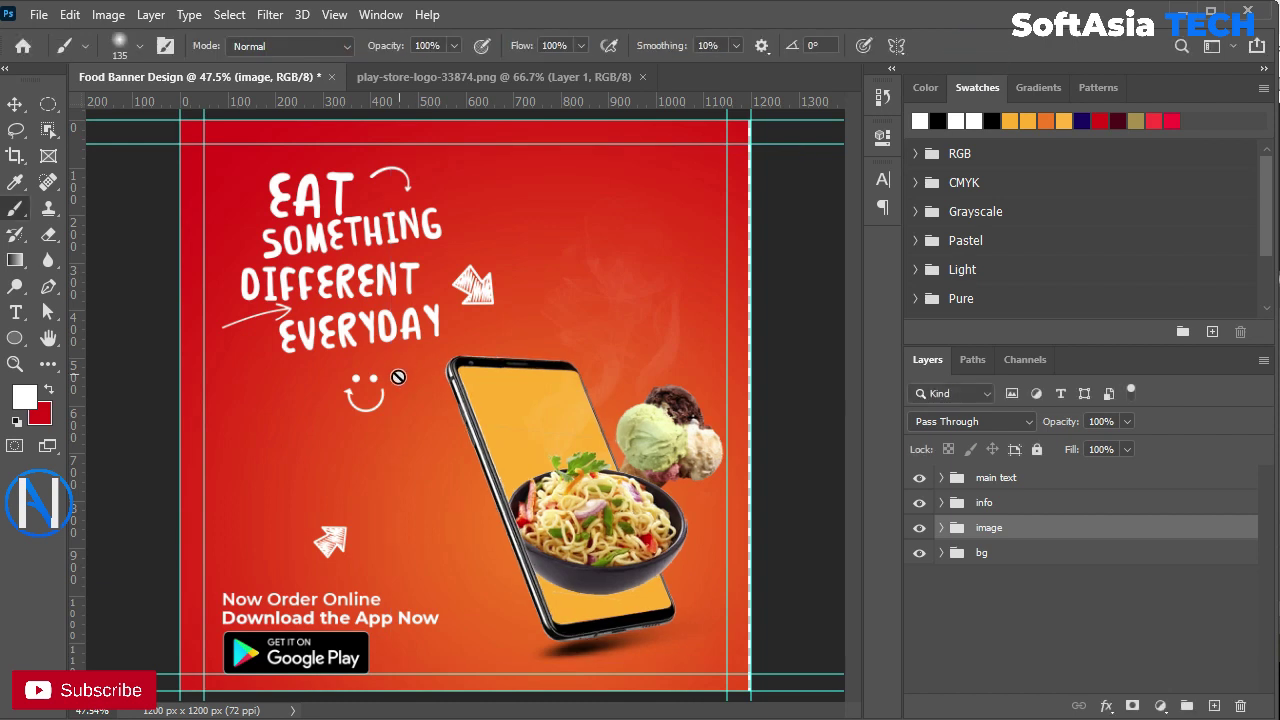
{"action": "key", "text": "ctrl+t"}
{"action": "left_click_drag", "start_coordinate": [700, 485], "coordinate": [673, 497]}
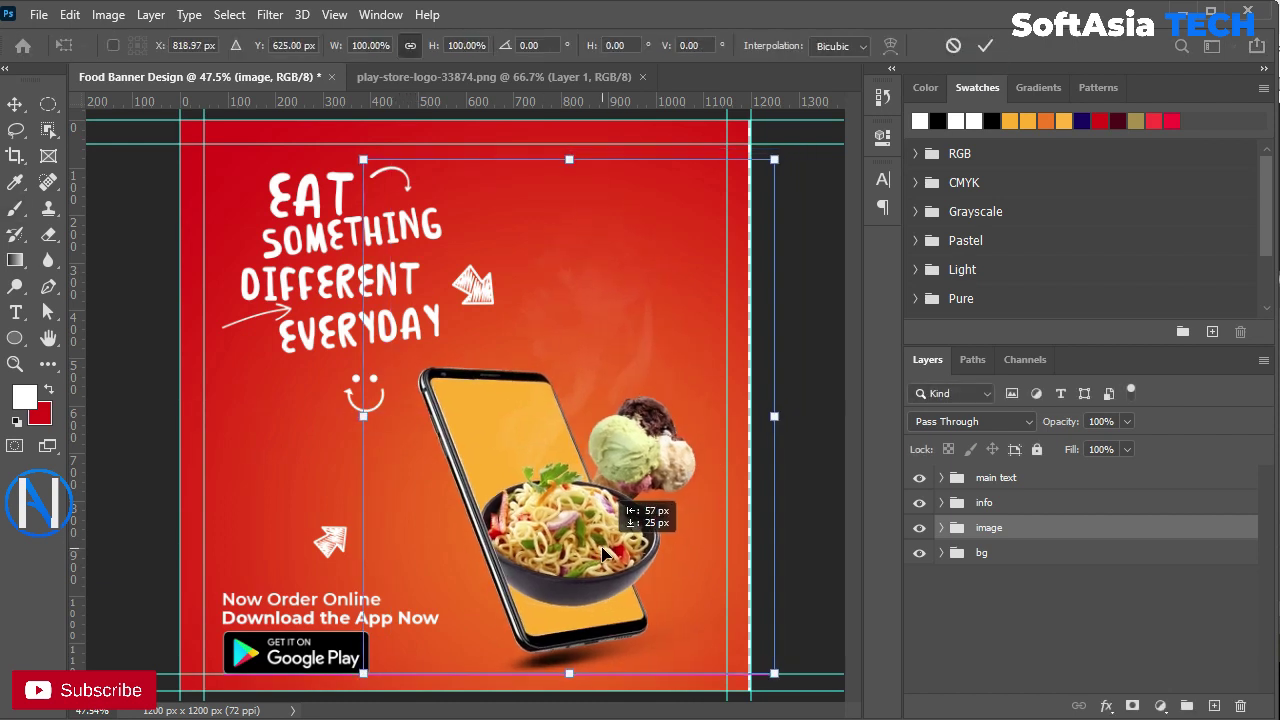
{"action": "left_click", "coordinate": [984, 46]}
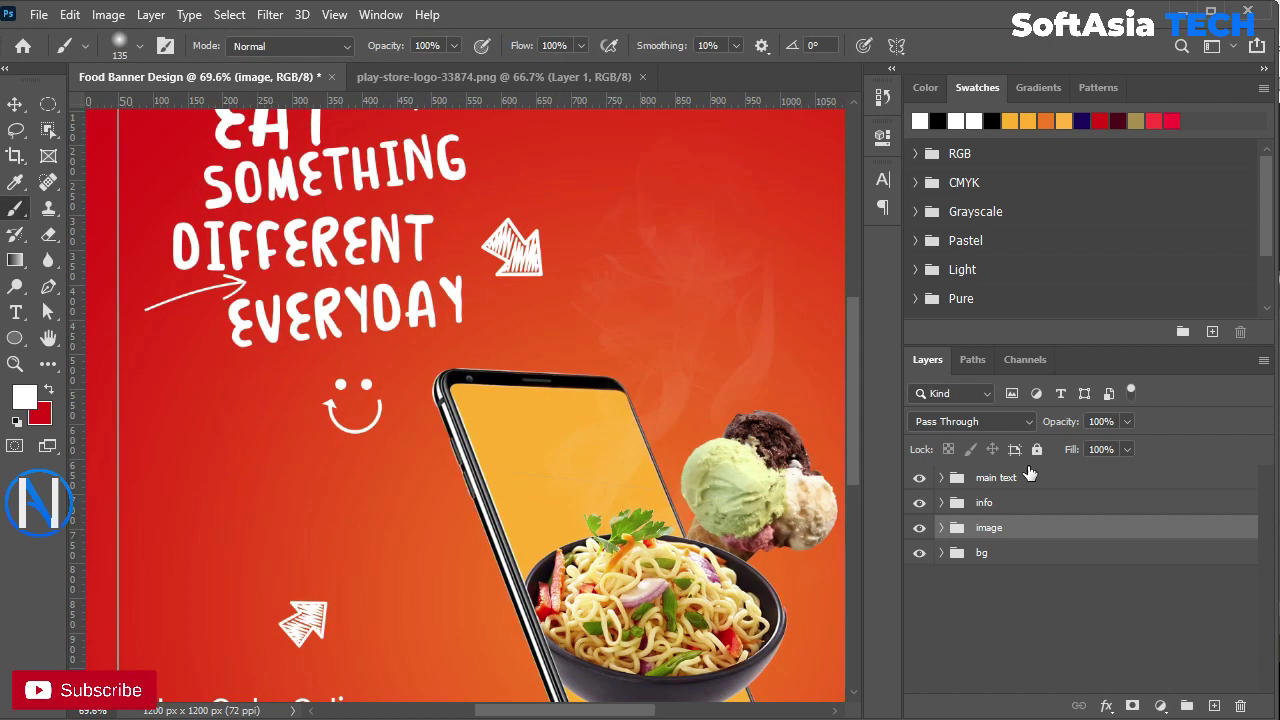
Step: Nudge the headline text group slightly up and to the left
{"action": "left_click", "coordinate": [995, 477]}
{"action": "key", "text": "ctrl+t"}
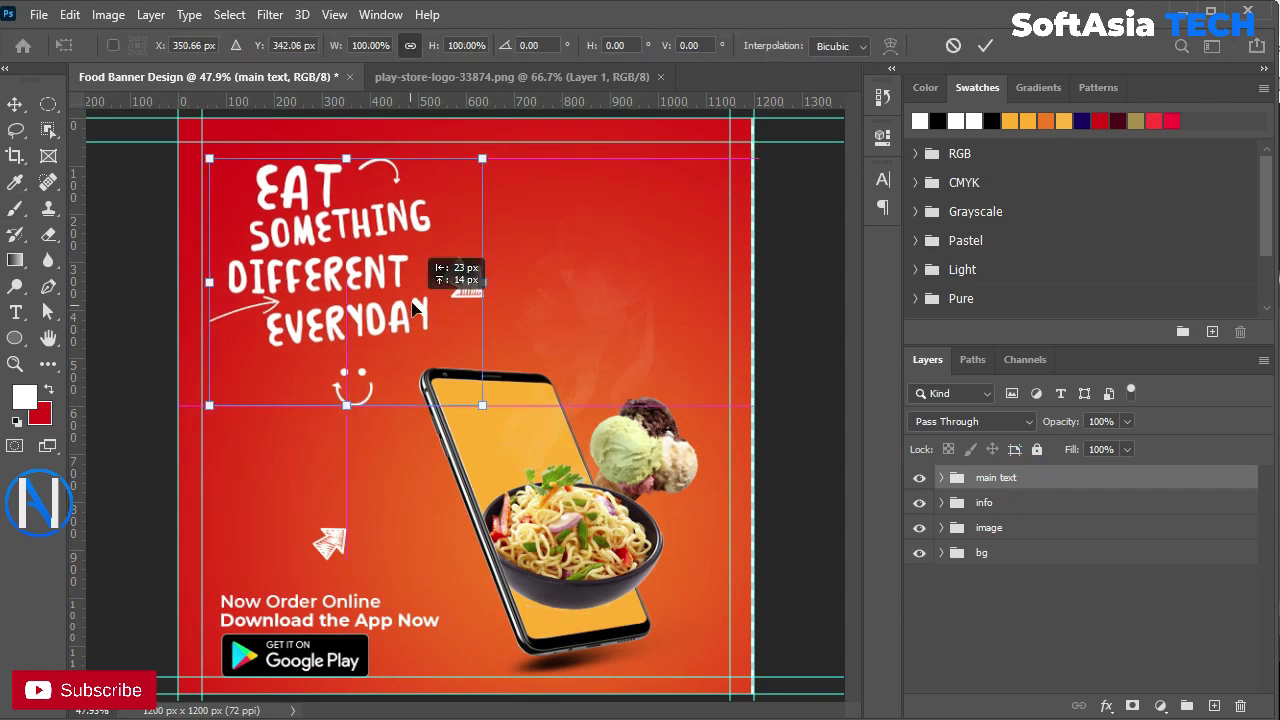
{"action": "left_click_drag", "start_coordinate": [415, 308], "coordinate": [411, 303]}
{"action": "left_click", "coordinate": [985, 45]}
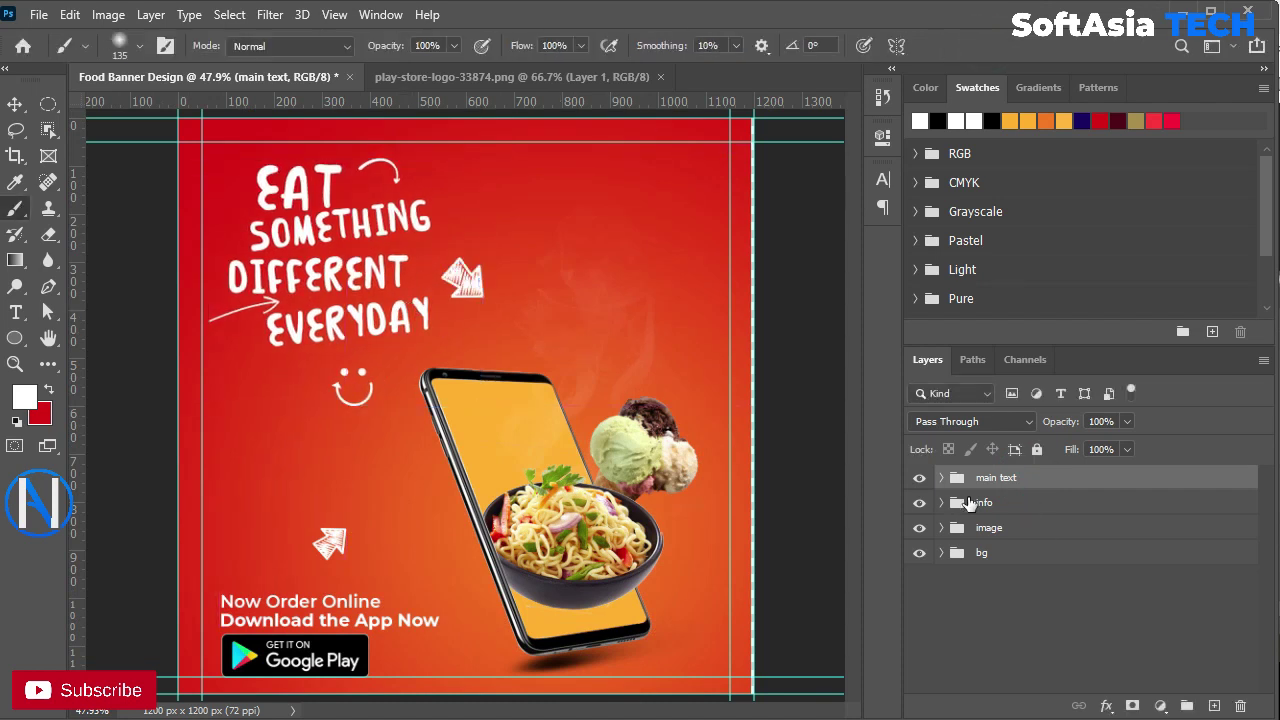
Step: Shift the CTA and Google Play badge group left, then back right about 23 px
{"action": "left_click", "coordinate": [968, 502]}
{"action": "key", "text": "ctrl+t"}
{"action": "left_click_drag", "start_coordinate": [333, 628], "coordinate": [318, 628]}
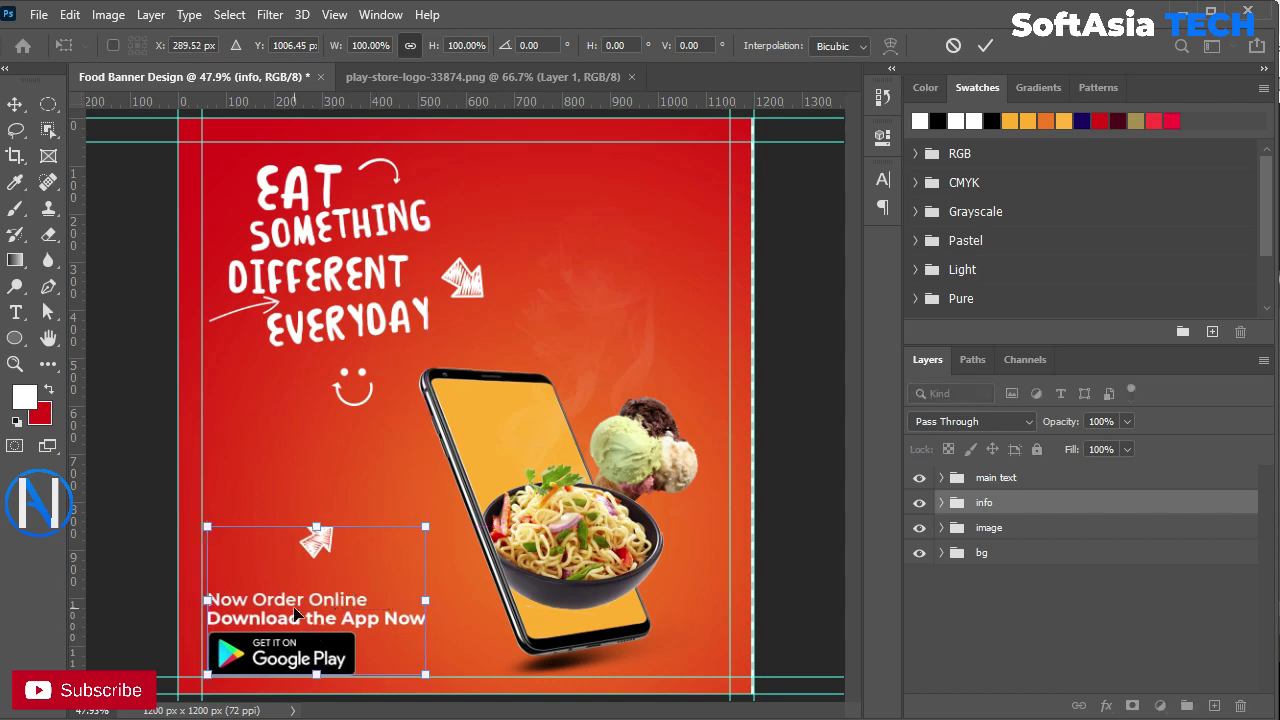
{"action": "left_click", "coordinate": [985, 45]}
{"action": "scroll", "coordinate": [266, 454], "scroll_direction": "up", "scroll_amount": 3}
{"action": "scroll", "coordinate": [266, 454], "scroll_direction": "down", "scroll_amount": 3}
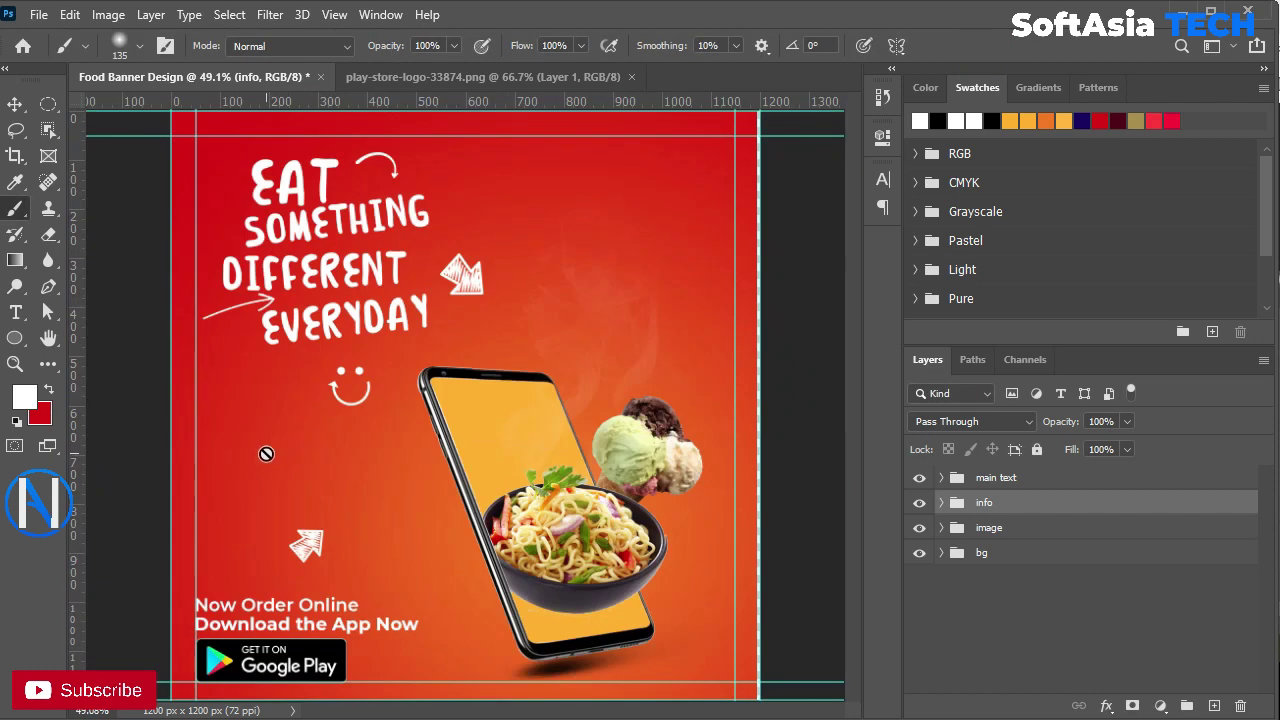
{"action": "key", "text": "ctrl+t"}
{"action": "left_click_drag", "start_coordinate": [257, 626], "coordinate": [268, 628]}
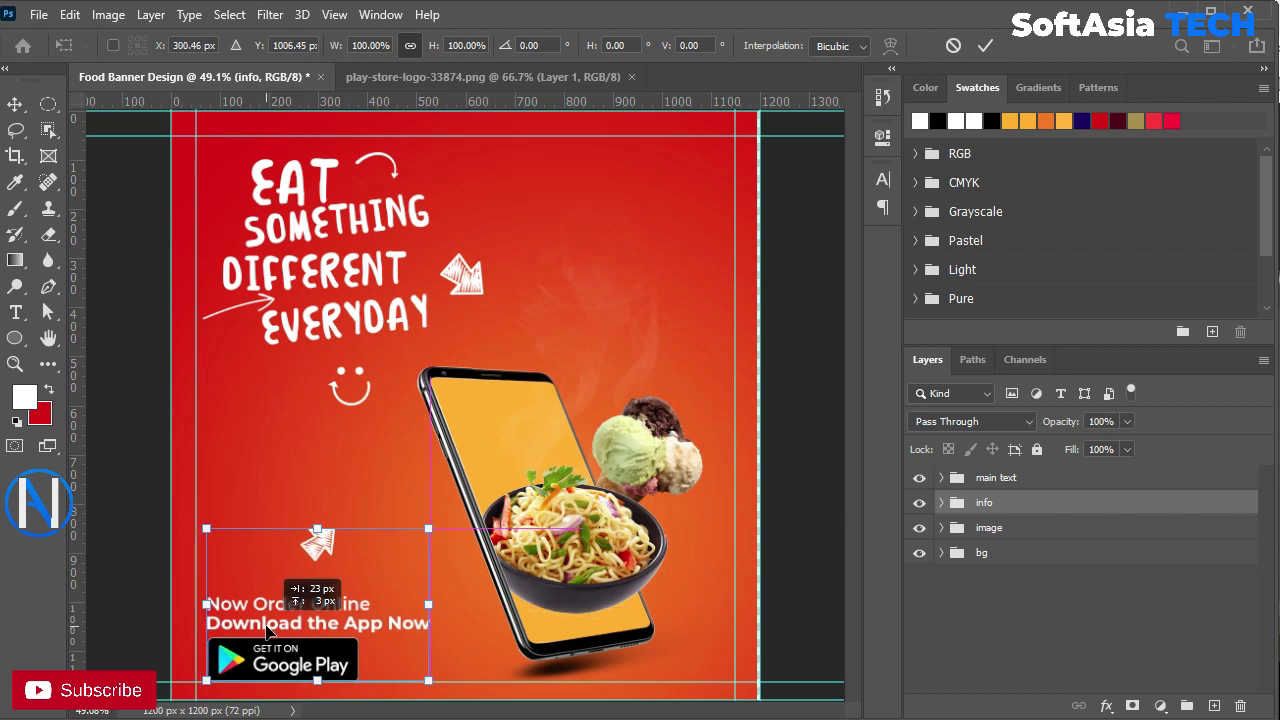
{"action": "left_click", "coordinate": [985, 45]}
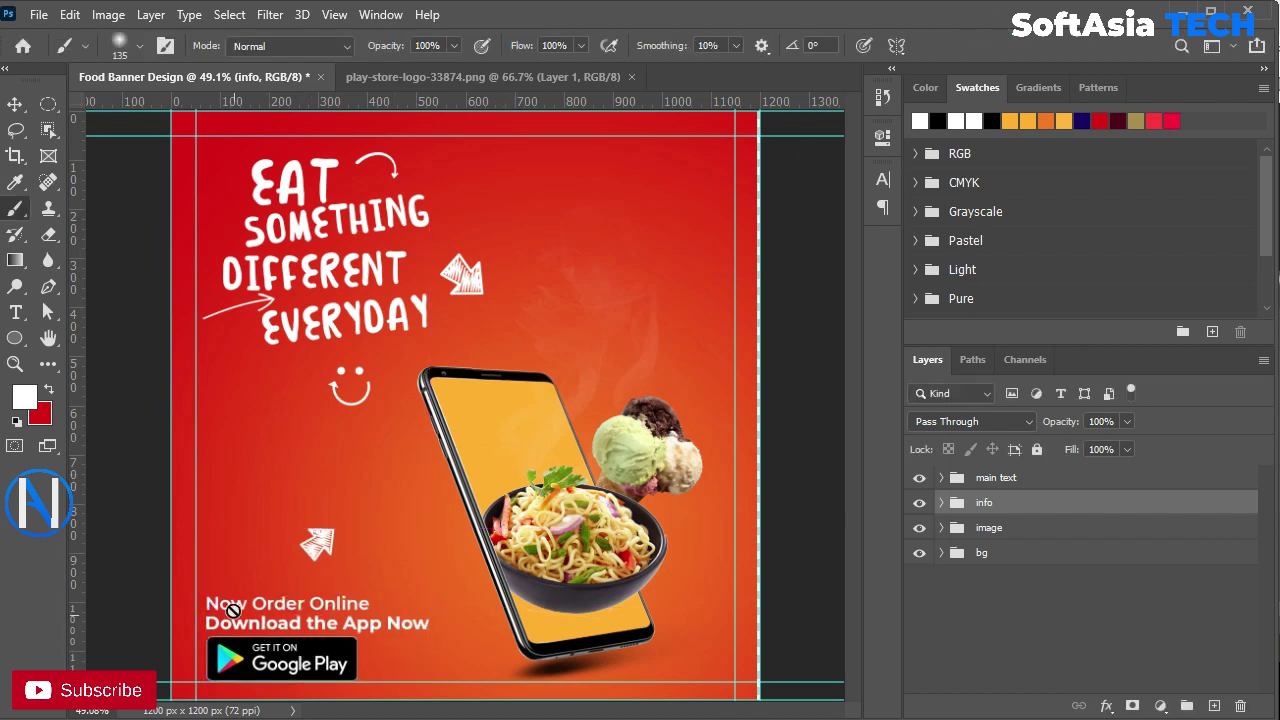
Step: Expand the info group in the Layers panel and select Layer 8
{"action": "key", "text": "v"}
{"action": "left_click", "coordinate": [283, 600]}
{"action": "left_click", "coordinate": [1010, 580]}
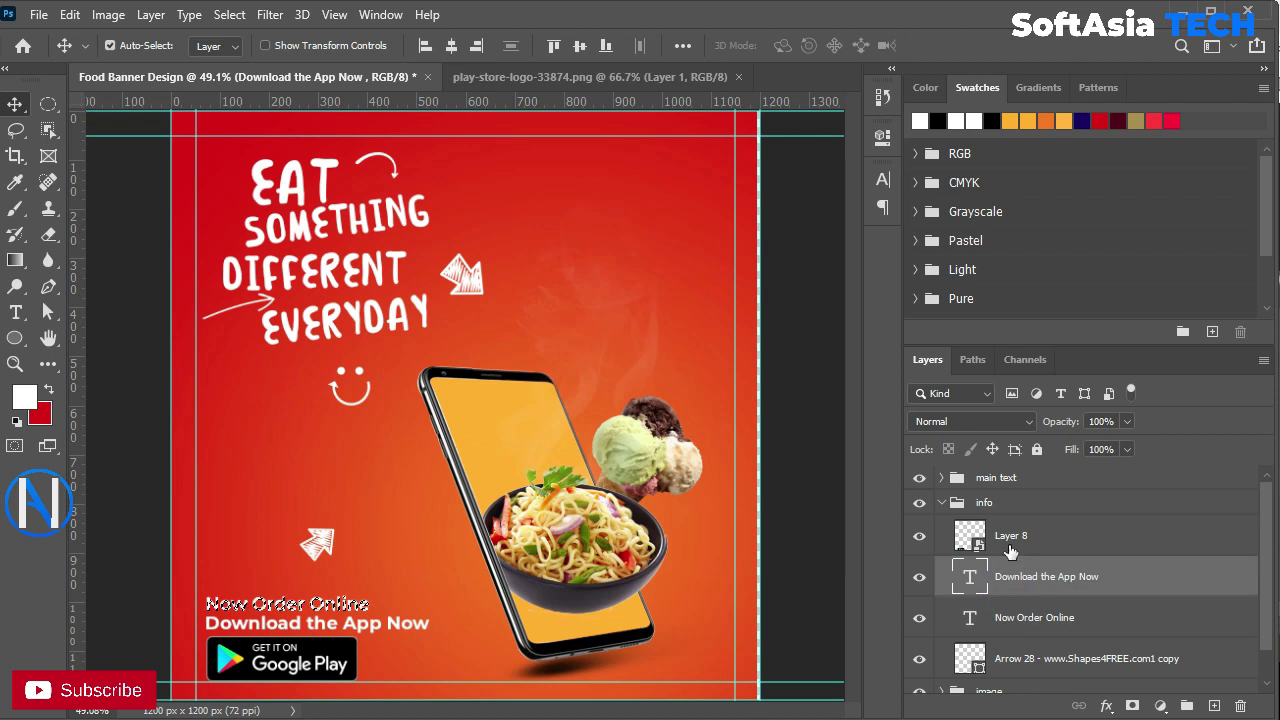
{"action": "left_click", "coordinate": [1010, 538], "text": "shift"}
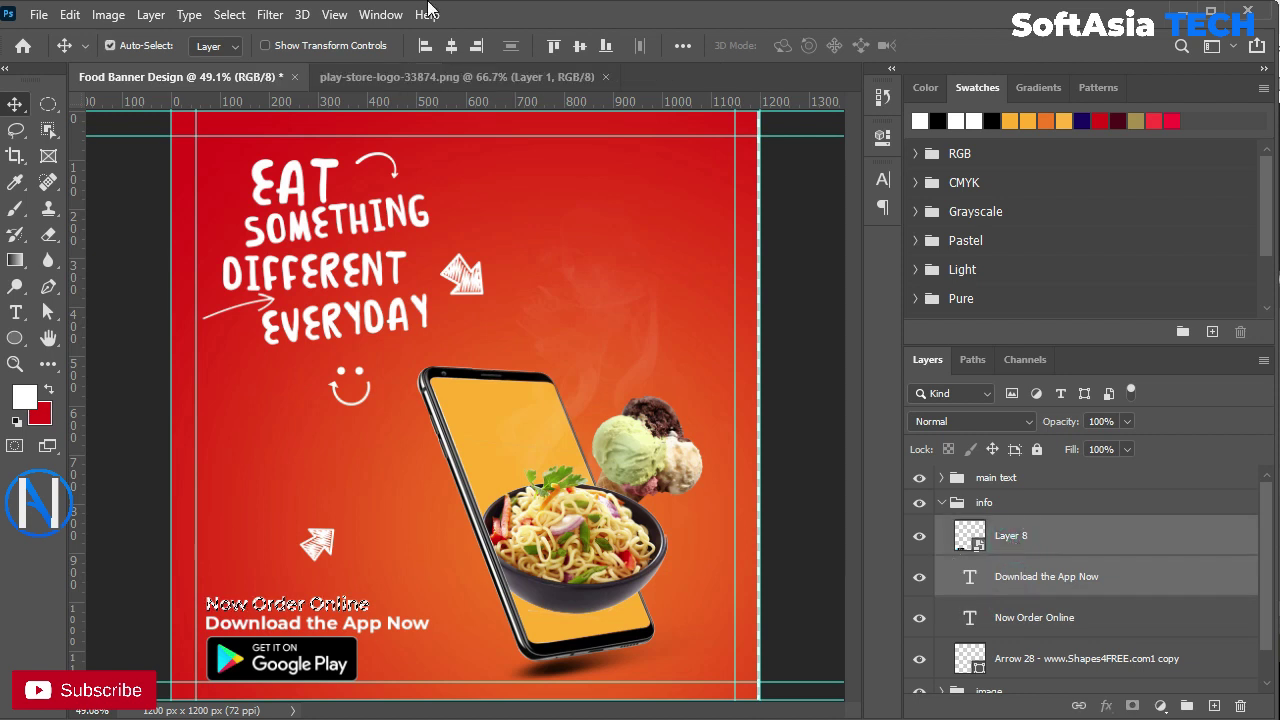
{"action": "left_click", "coordinate": [1020, 588], "text": "ctrl"}
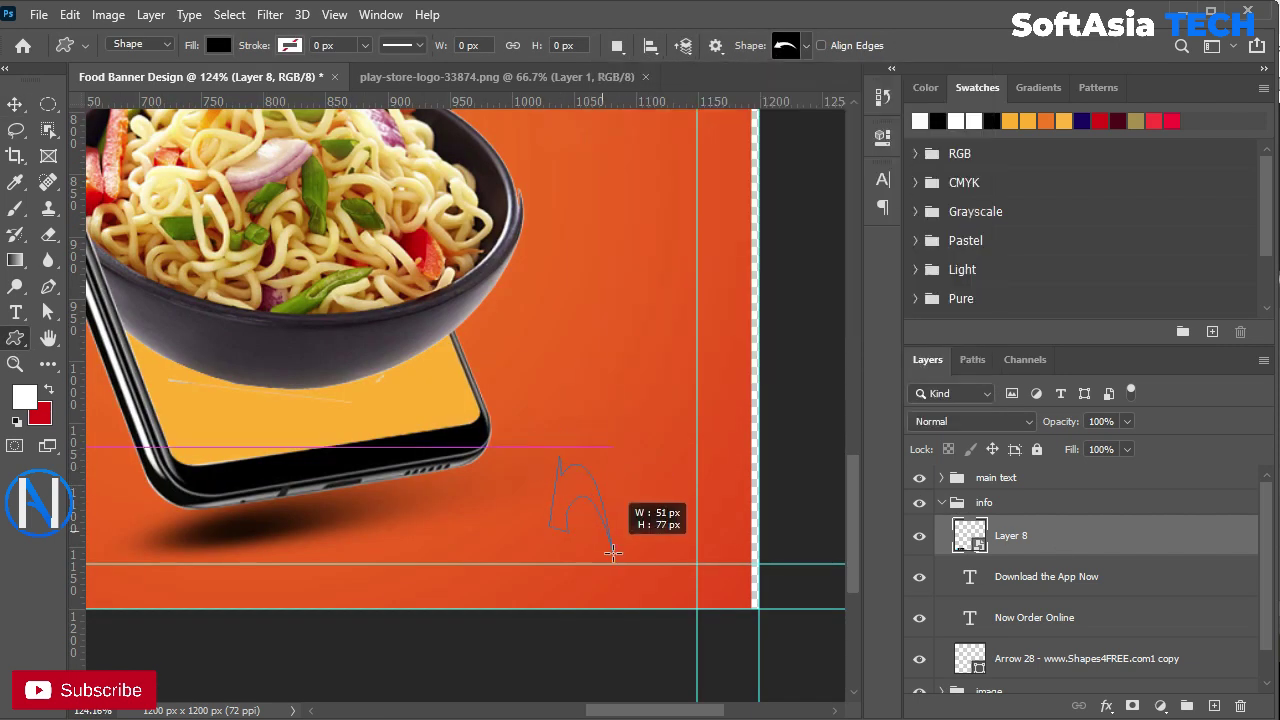
Step: Draw a custom arrow shape below the phone and fill it white
{"action": "left_click_drag", "start_coordinate": [548, 487], "coordinate": [645, 520]}
{"action": "double_click", "coordinate": [969, 535]}
{"action": "left_click", "coordinate": [894, 400]}
{"action": "left_click", "coordinate": [1257, 368]}
Step: Rotate the arrow, flip it vertically, and position it near the lower right
{"action": "key", "text": "ctrl+t"}
{"action": "mouse_move", "coordinate": [676, 401]}
{"action": "left_mouse_down"}
{"action": "mouse_move", "coordinate": [655, 445]}
{"action": "mouse_move", "coordinate": [566, 456]}
{"action": "left_mouse_up"}
{"action": "right_click", "coordinate": [660, 450]}
{"action": "left_click", "coordinate": [700, 503]}
{"action": "left_click_drag", "start_coordinate": [628, 492], "coordinate": [650, 428]}
{"action": "left_click", "coordinate": [937, 45]}
{"action": "scroll", "coordinate": [570, 535], "scroll_direction": "up", "scroll_amount": 2}
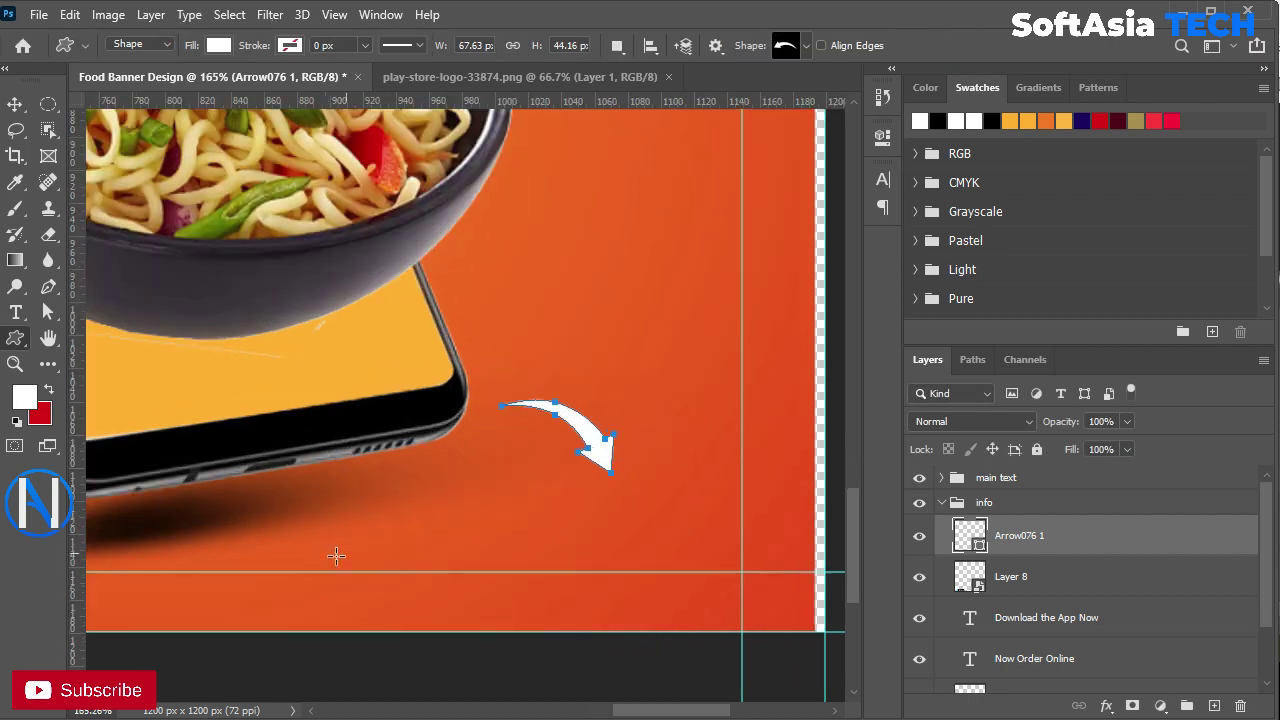
{"action": "key", "text": "t"}
{"action": "left_click", "coordinate": [323, 552]}
{"action": "type", "text": "www"}
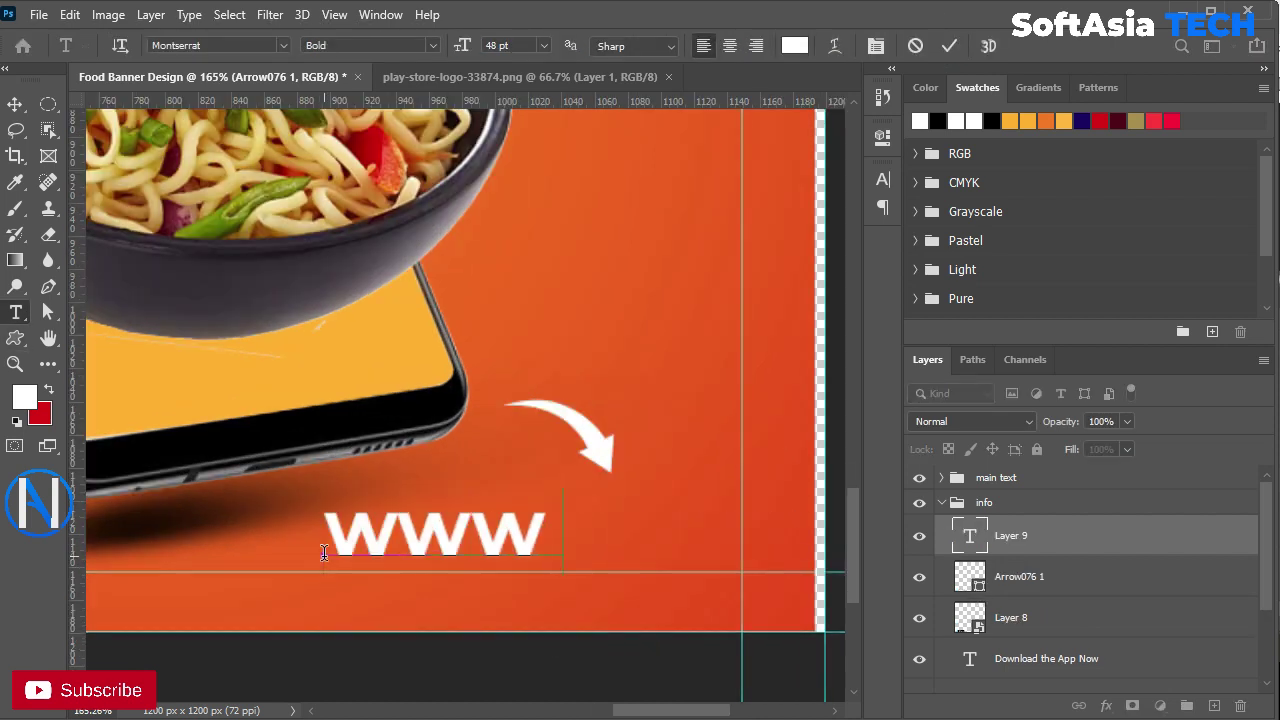
{"action": "left_click", "coordinate": [880, 182]}
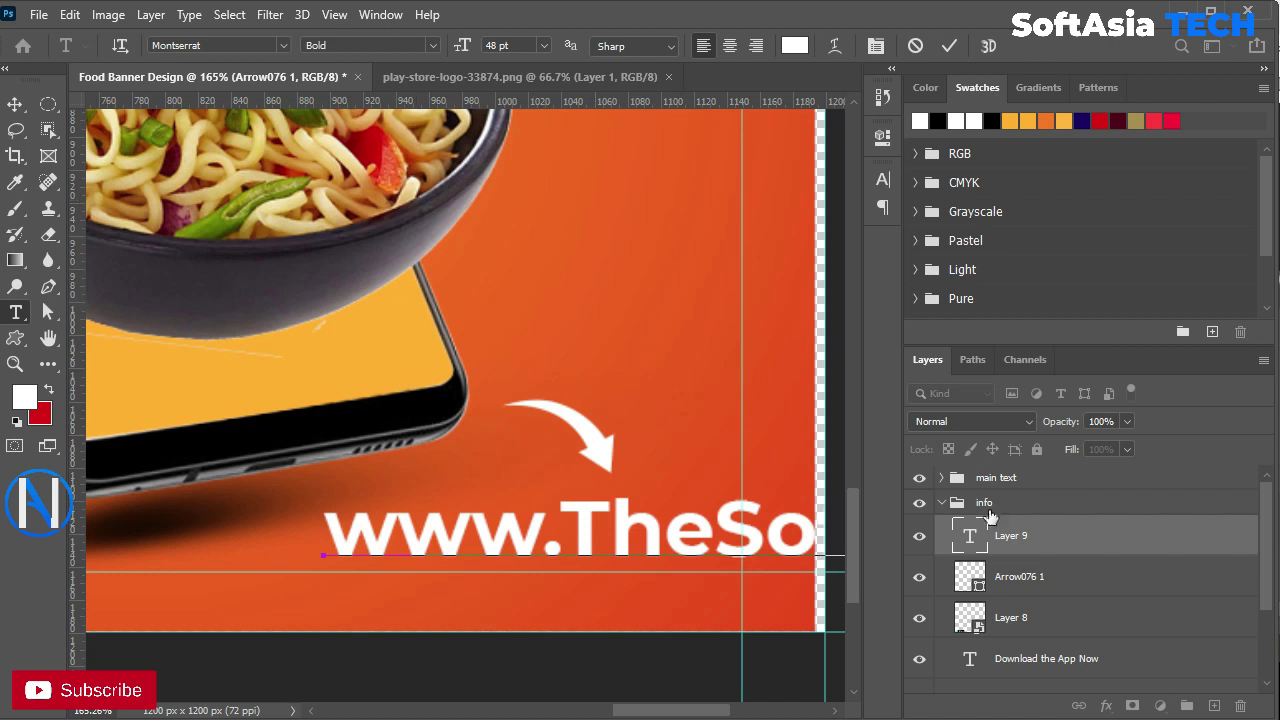
{"action": "key", "text": "ctrl+Return"}
{"action": "key", "text": "v"}
{"action": "left_click_drag", "start_coordinate": [617, 531], "coordinate": [375, 550]}
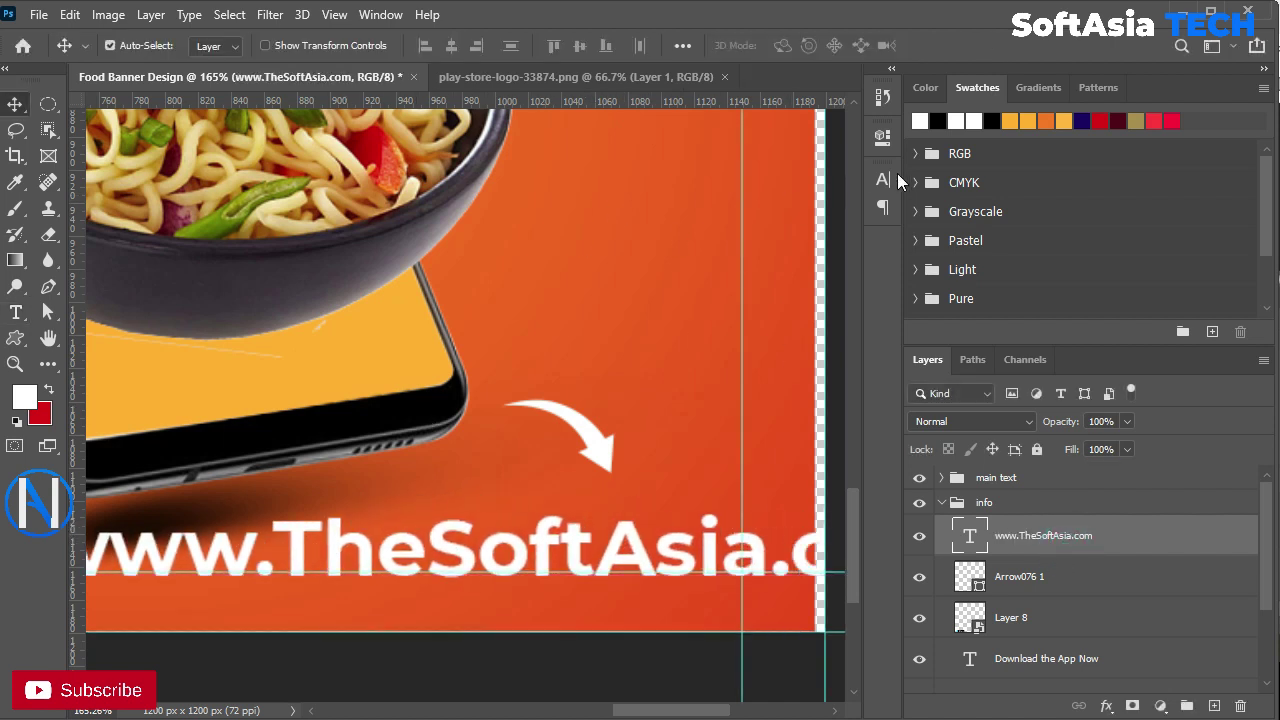
Step: Give the URL text Medium weight, 200 tracking and 18 pt size
{"action": "left_click", "coordinate": [882, 179]}
{"action": "left_click", "coordinate": [848, 208]}
{"action": "left_click", "coordinate": [900, 358]}
{"action": "left_click", "coordinate": [848, 251]}
{"action": "left_click", "coordinate": [830, 492]}
{"action": "left_click", "coordinate": [739, 232]}
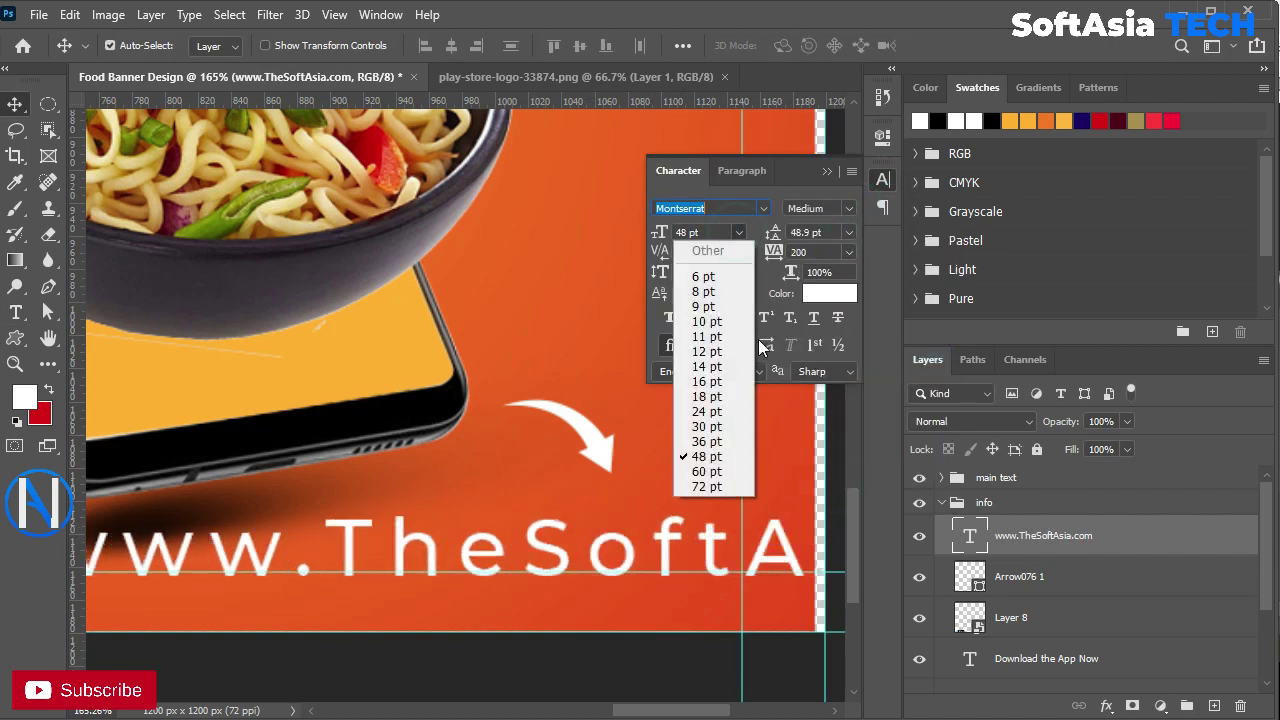
{"action": "left_click", "coordinate": [710, 396]}
{"action": "left_click", "coordinate": [827, 171]}
Step: Move the URL text right under the arrow, nudge the arrow, and fit the banner in view
{"action": "scroll", "coordinate": [300, 571], "scroll_direction": "up", "scroll_amount": 2, "text": "alt"}
{"action": "mouse_move", "coordinate": [300, 571]}
{"action": "left_mouse_down"}
{"action": "mouse_move", "coordinate": [633, 566]}
{"action": "mouse_move", "coordinate": [593, 537]}
{"action": "left_mouse_up"}
{"action": "scroll", "coordinate": [571, 620], "scroll_direction": "down", "scroll_amount": 1}
{"action": "scroll", "coordinate": [606, 563], "scroll_direction": "down", "scroll_amount": 1}
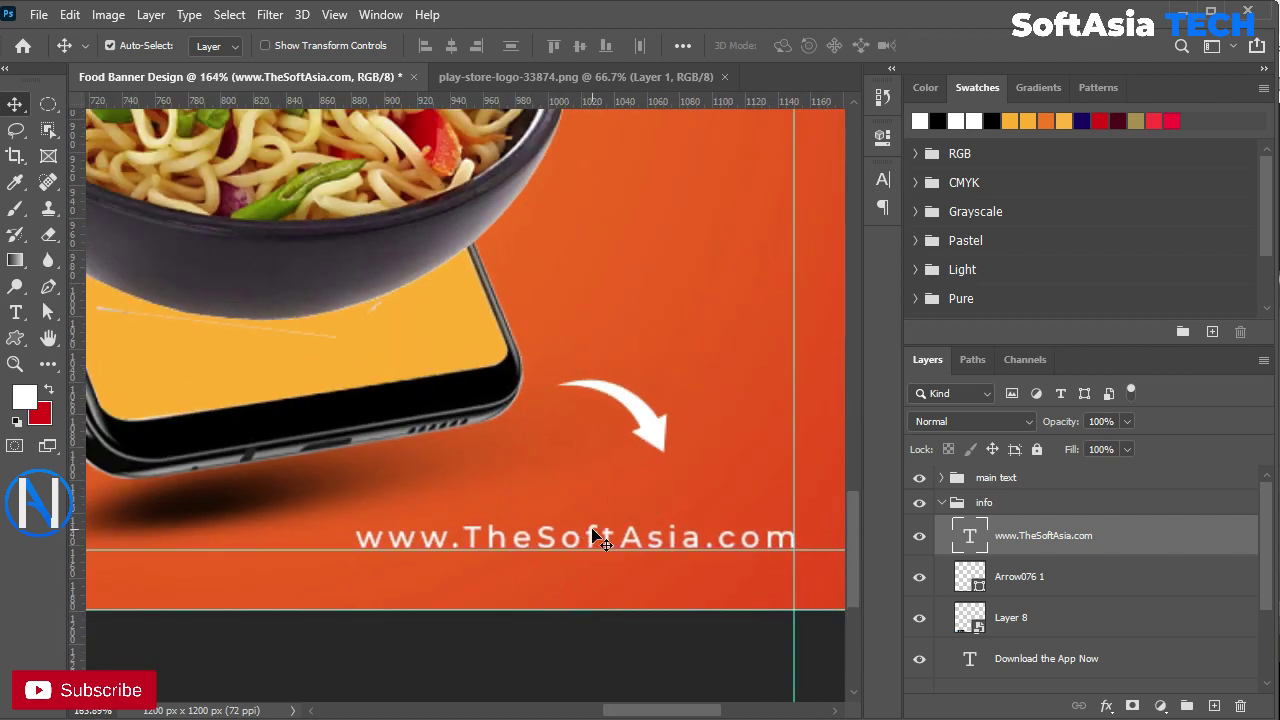
{"action": "left_click_drag", "start_coordinate": [652, 440], "coordinate": [625, 447]}
{"action": "key", "text": "ctrl+0"}
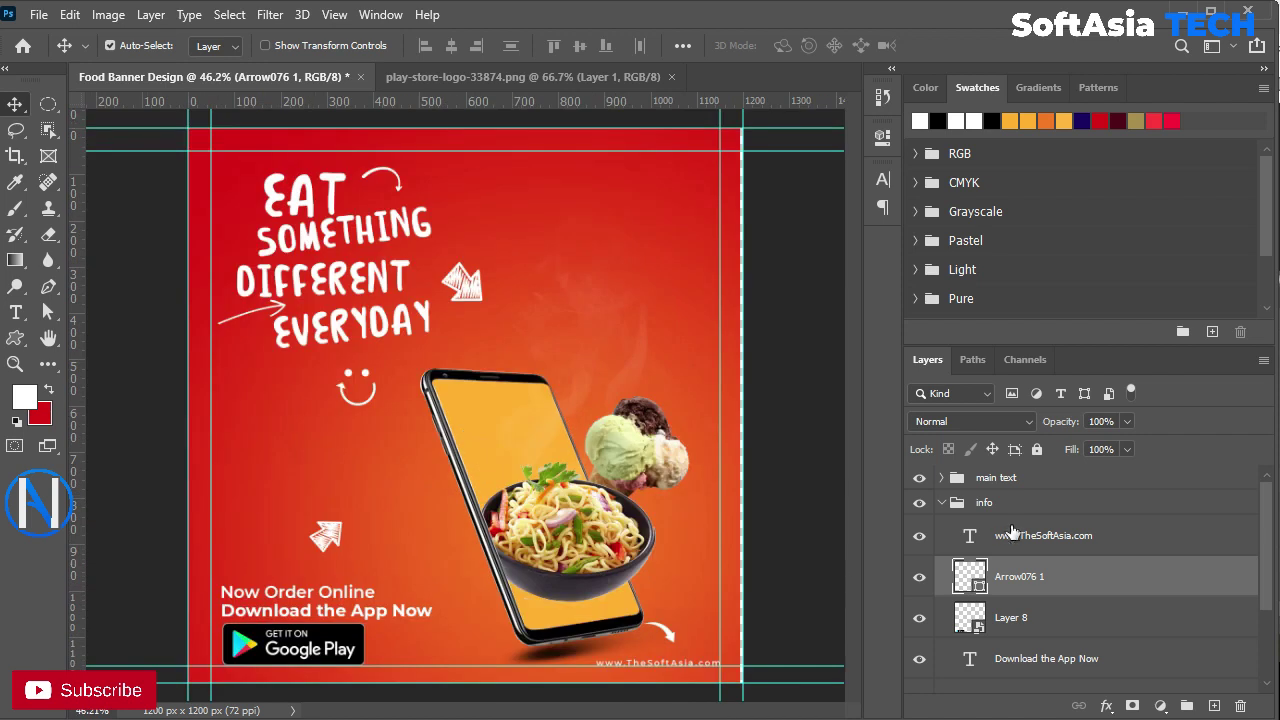
Step: Collapse the info group and expand the bg group to show Layer 0
{"action": "left_click", "coordinate": [940, 502]}
{"action": "scroll", "coordinate": [408, 485], "scroll_direction": "down", "scroll_amount": 2}
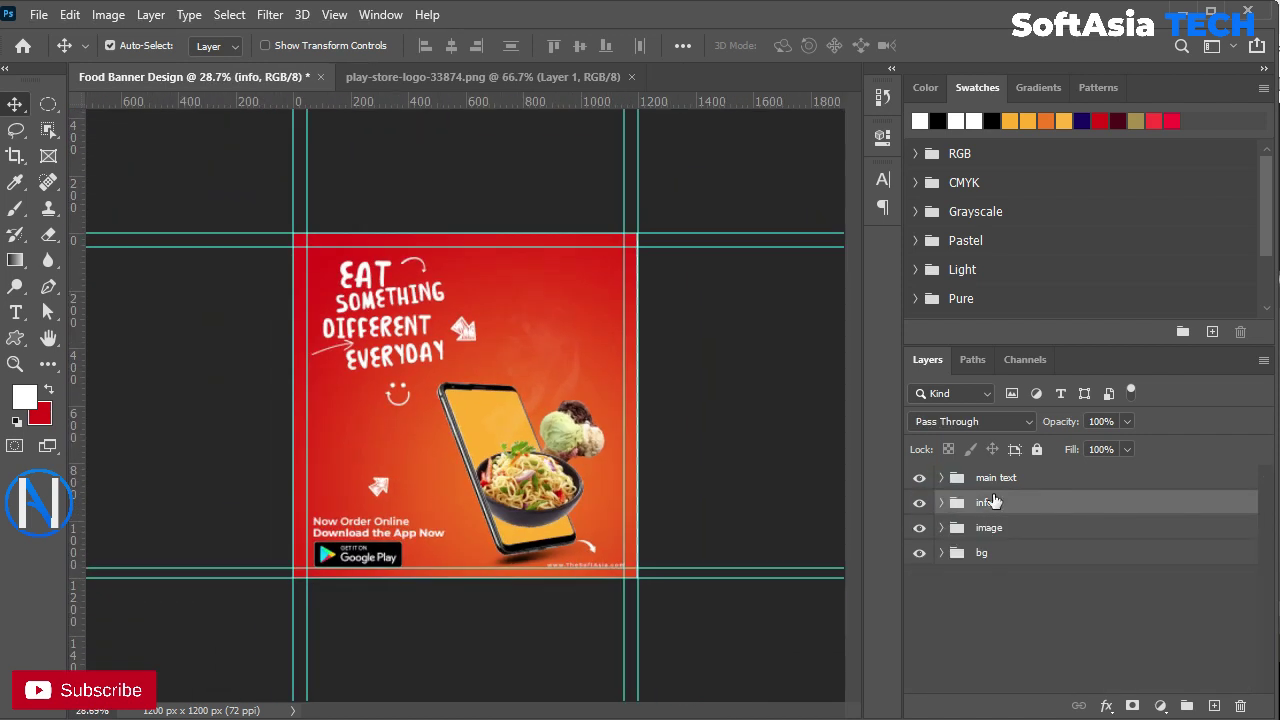
{"action": "scroll", "coordinate": [484, 420], "scroll_direction": "up", "scroll_amount": 2}
{"action": "left_click", "coordinate": [710, 585], "text": "ctrl"}
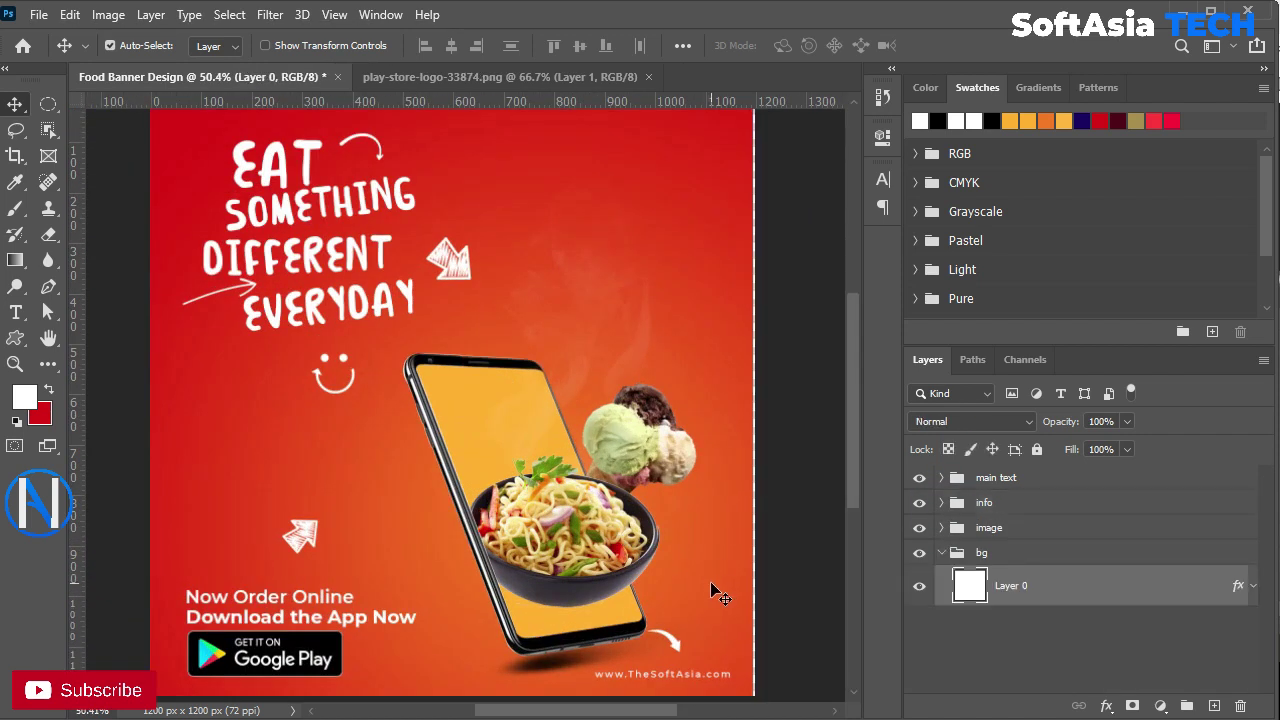
{"action": "scroll", "coordinate": [718, 592], "scroll_direction": "down", "scroll_amount": 2}
{"action": "scroll", "coordinate": [432, 288], "scroll_direction": "up", "scroll_amount": 2}
{"action": "scroll", "coordinate": [432, 288], "scroll_direction": "down", "scroll_amount": 1}
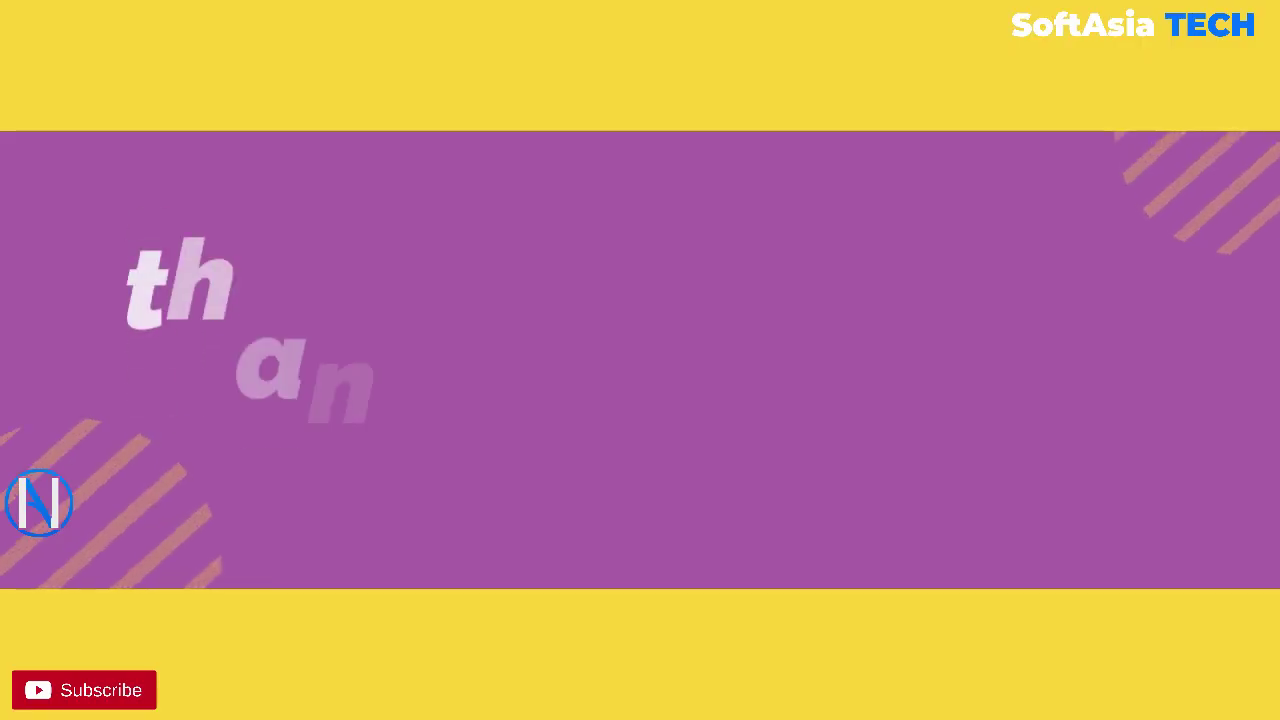